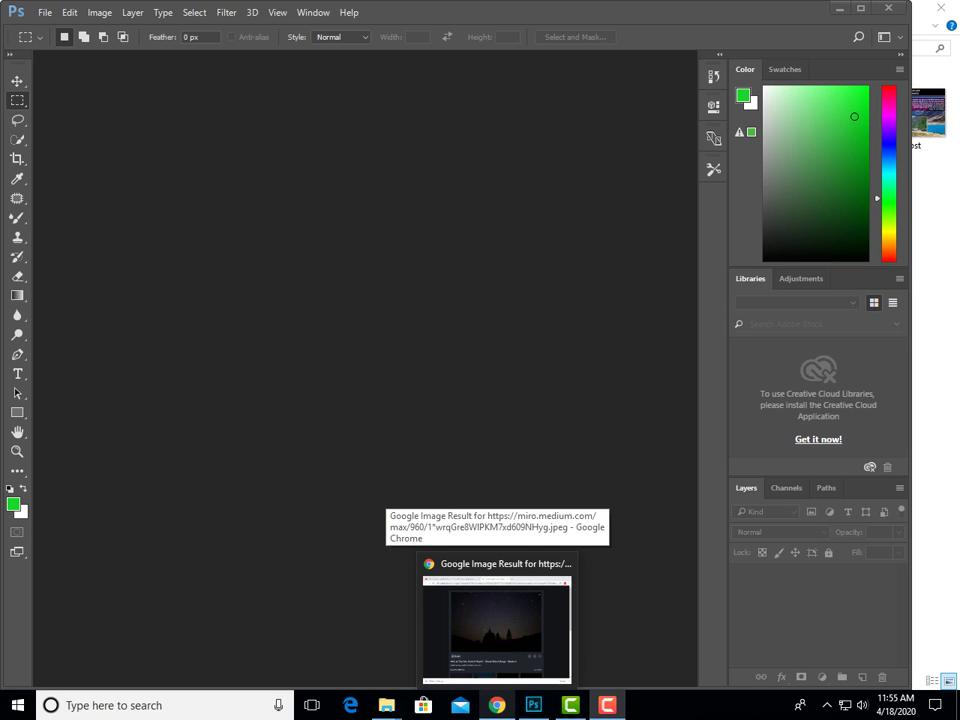
In Chrome, compare the 'dark image' search results with the opened starry-night image preview.
left_click(496, 625)
left_click(200, 20)
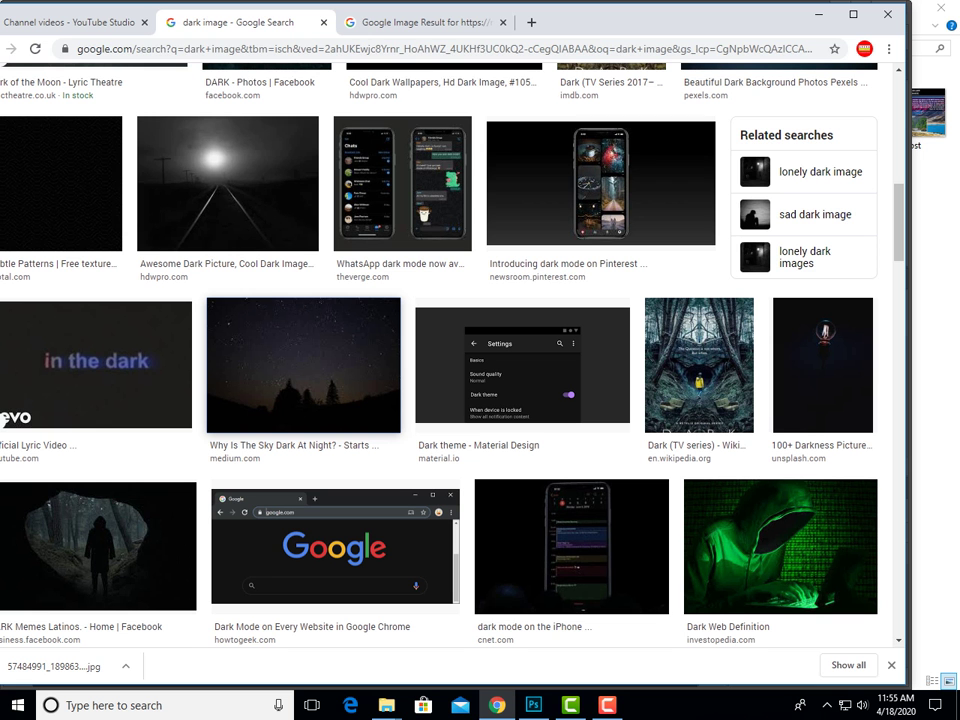
scroll(300, 580, "up", 3)
scroll(250, 180, "up", 3)
scroll(250, 180, "up", 5)
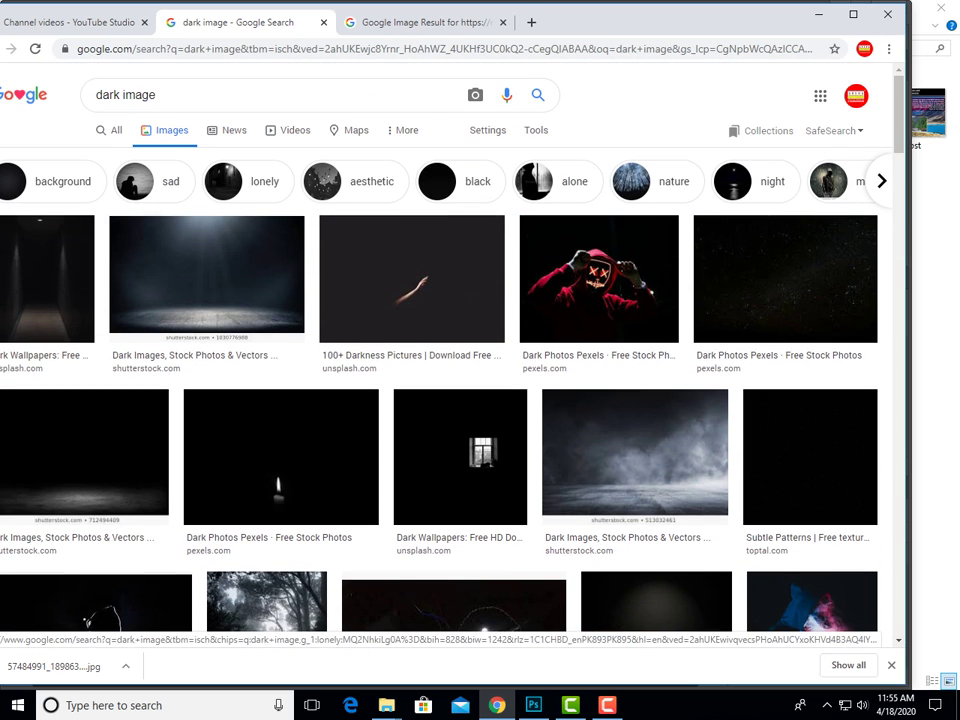
scroll(812, 440, "down", 3)
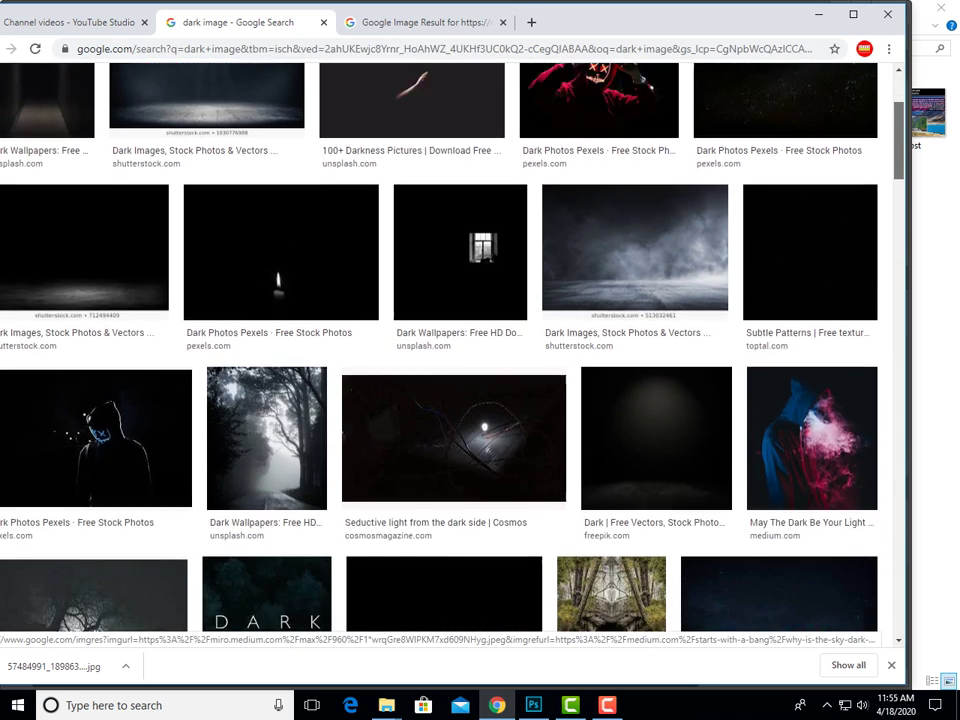
scroll(450, 350, "down", 3)
key("ctrl+Tab")
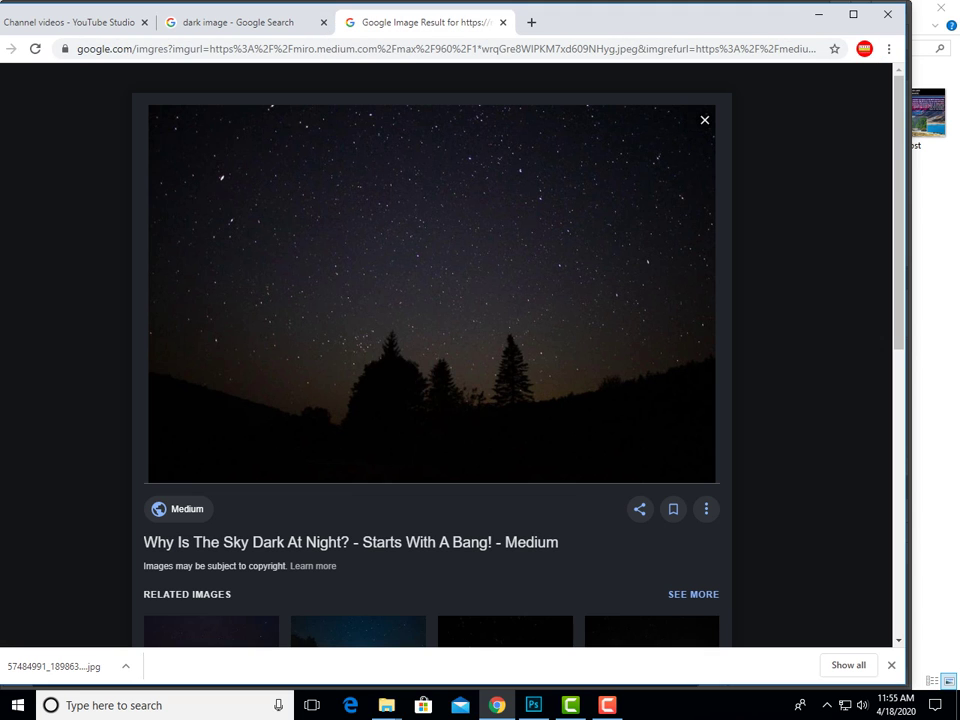
left_click(200, 20)
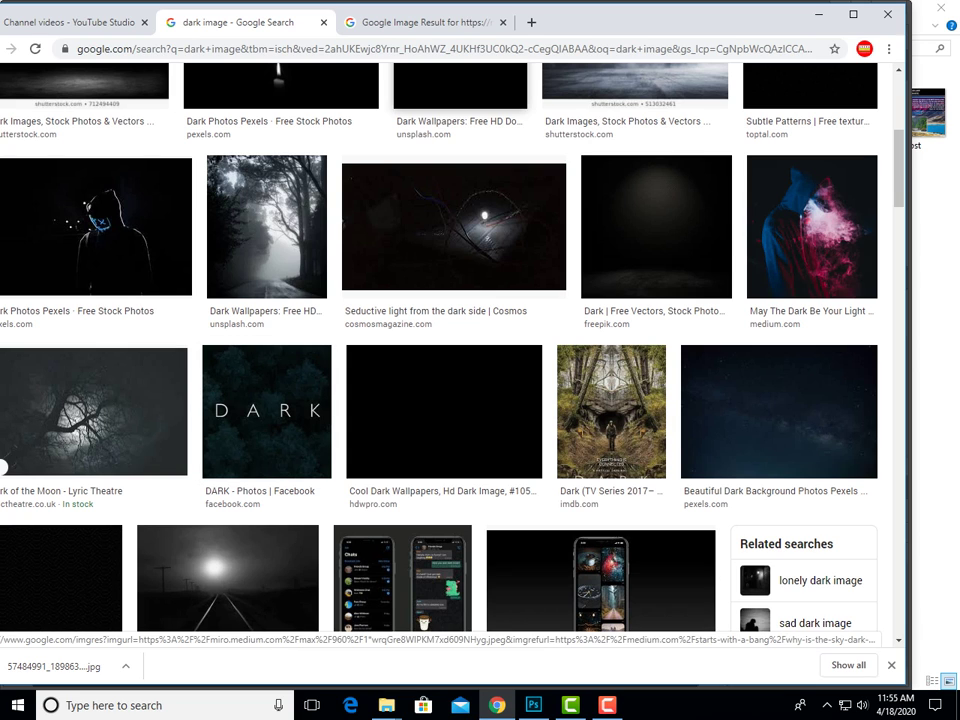
left_click(420, 22)
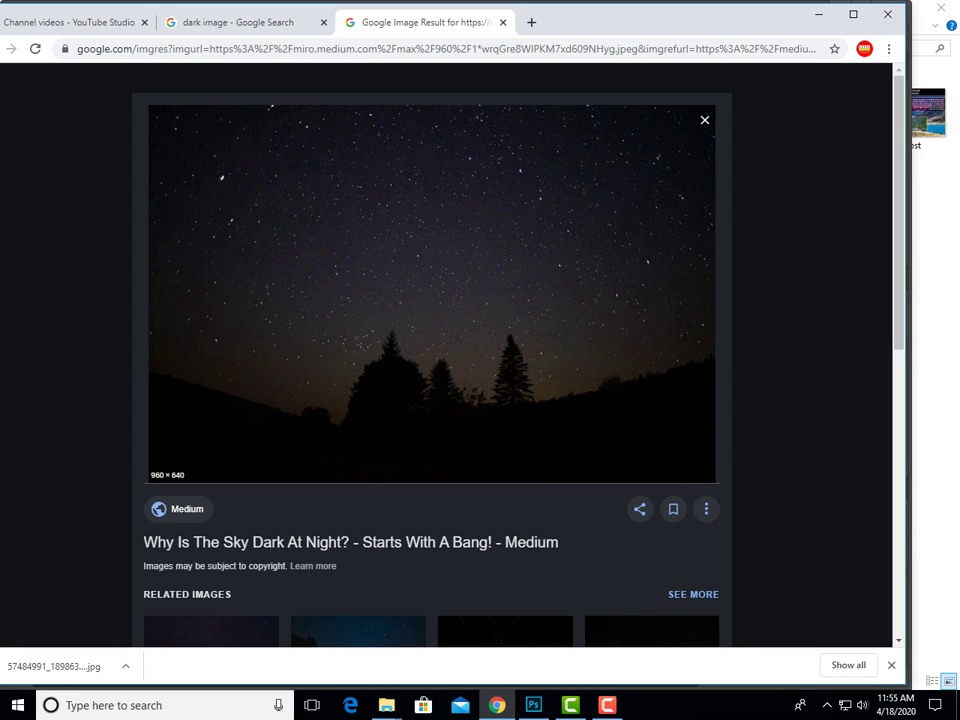
right_click(421, 200)
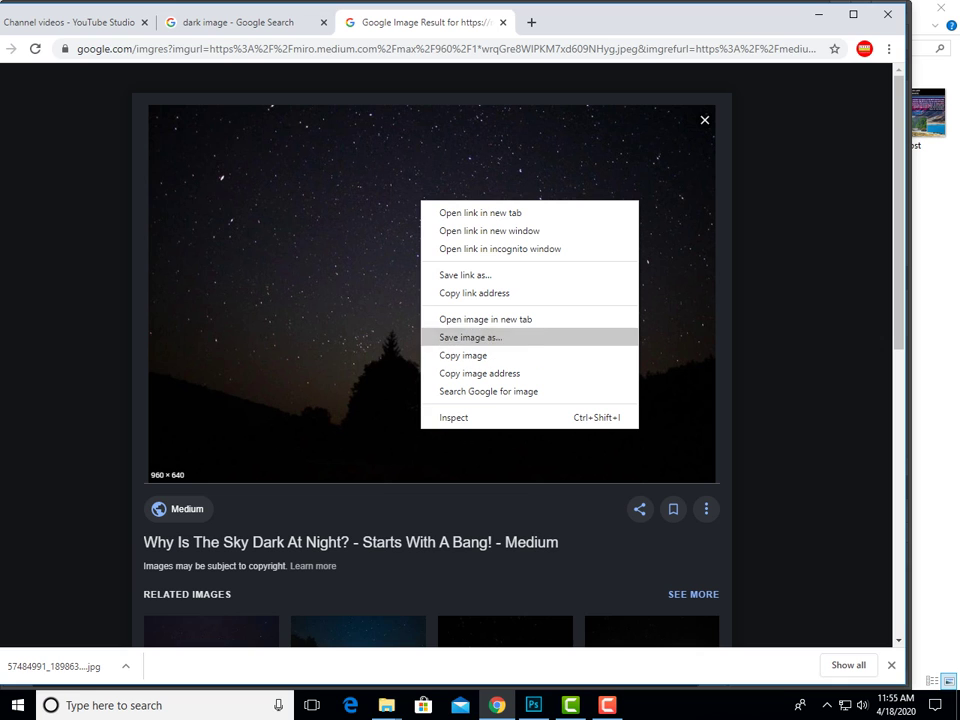
left_click(230, 22)
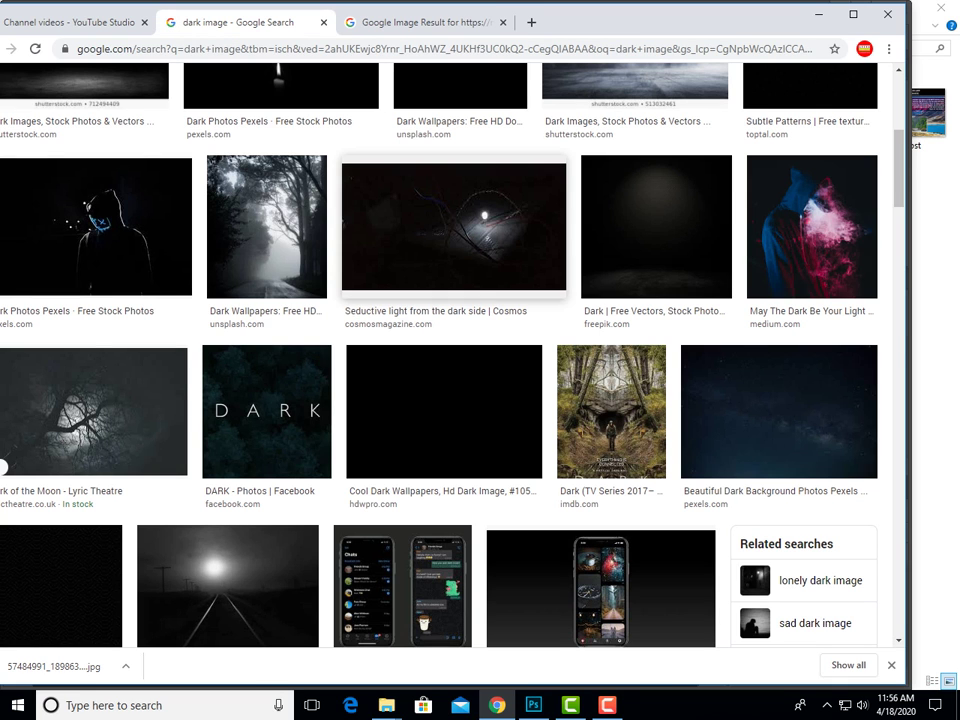
Scroll through the 'dark image' Google Images results.
scroll(440, 360, "up", 2)
scroll(440, 360, "up", 2)
scroll(440, 360, "down", 2)
scroll(300, 440, "down", 3)
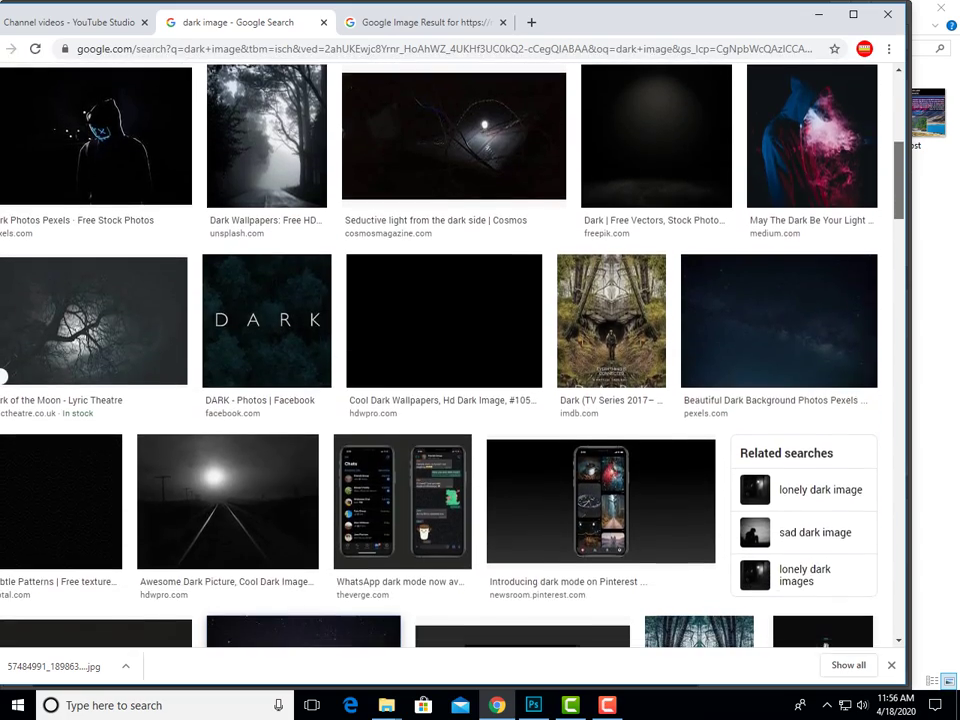
scroll(300, 440, "down", 1)
scroll(300, 440, "down", 2)
scroll(300, 440, "down", 2)
scroll(300, 440, "down", 1)
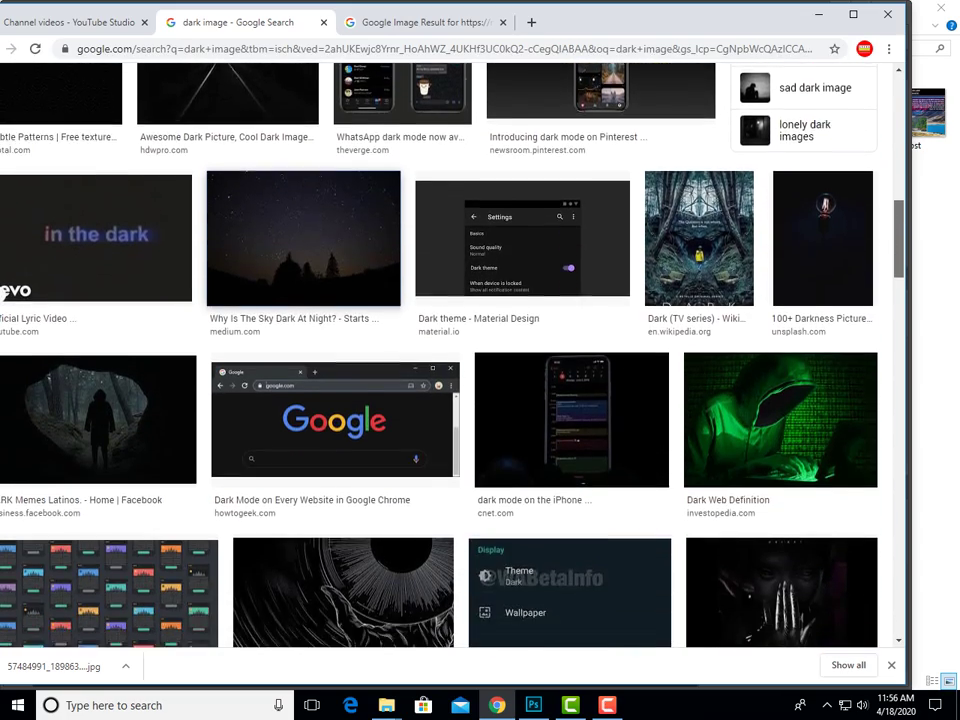
scroll(300, 440, "down", 1)
scroll(300, 440, "down", 2)
scroll(440, 360, "down", 2)
scroll(440, 360, "down", 4)
scroll(440, 360, "down", 2)
scroll(440, 360, "up", 10)
scroll(440, 360, "up", 3)
scroll(440, 360, "up", 2)
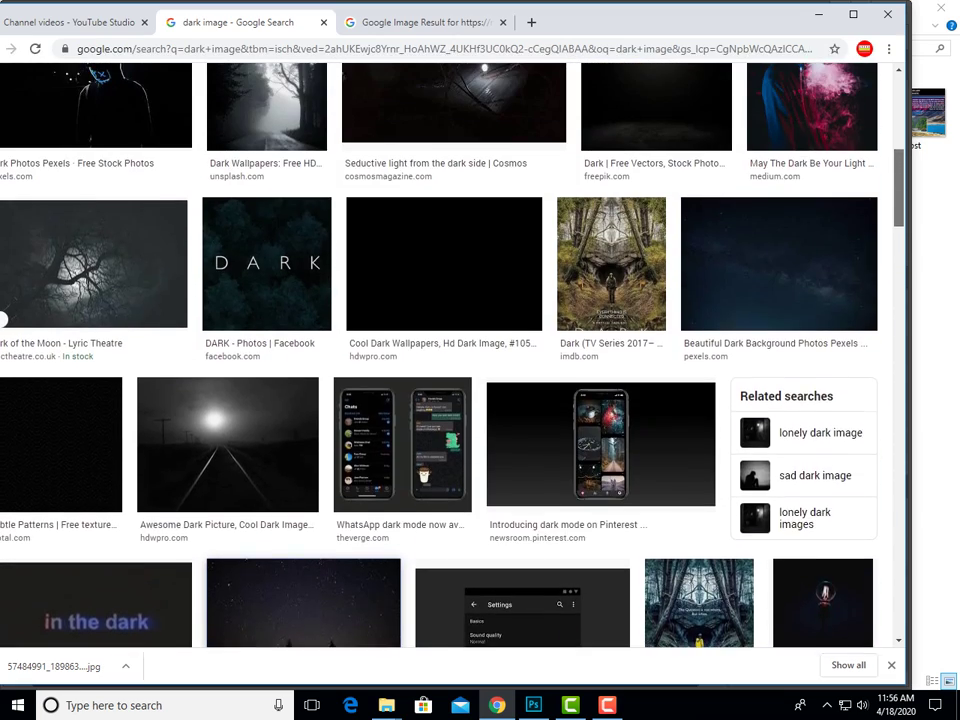
scroll(440, 360, "up", 2)
scroll(440, 360, "up", 2)
scroll(440, 355, "up", 2)
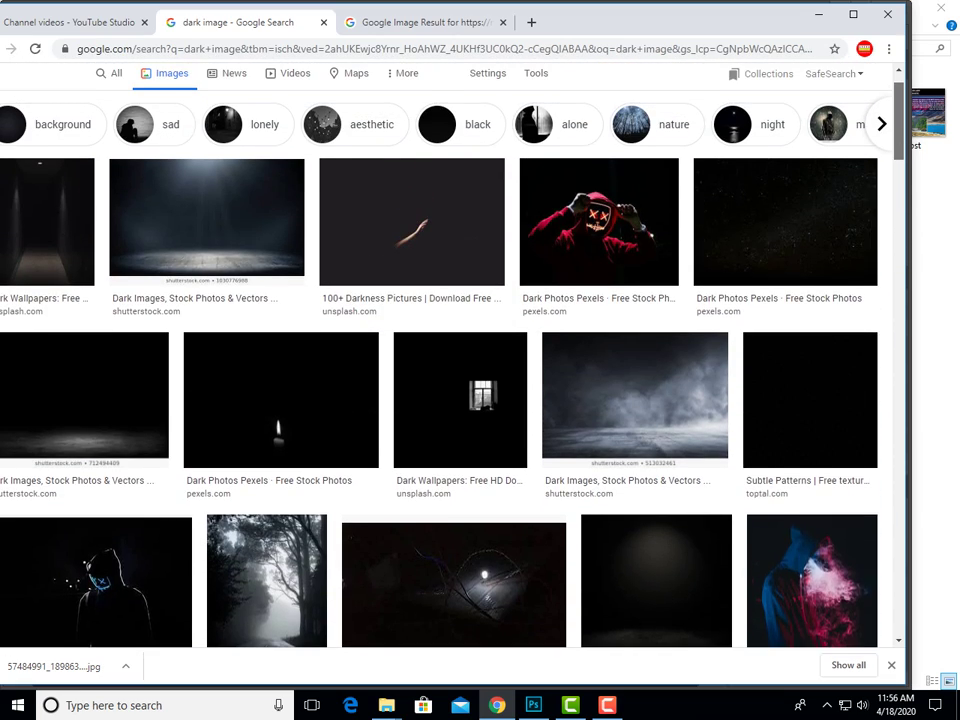
scroll(440, 355, "up", 1)
Copy the starry night-sky image from its preview and switch to Photoshop.
left_click(420, 22)
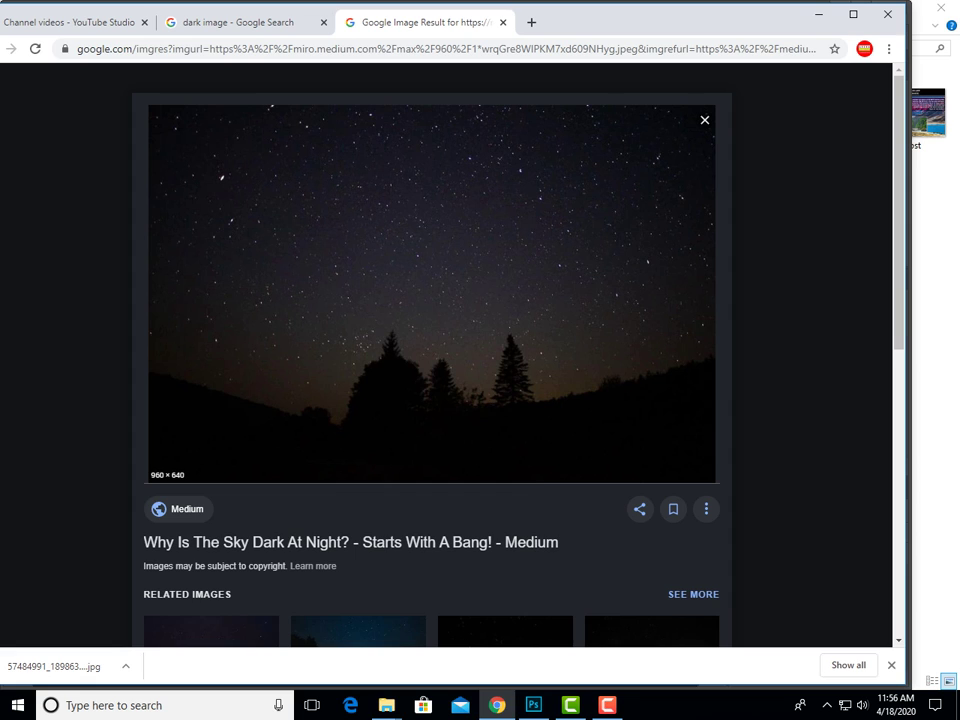
right_click(411, 207)
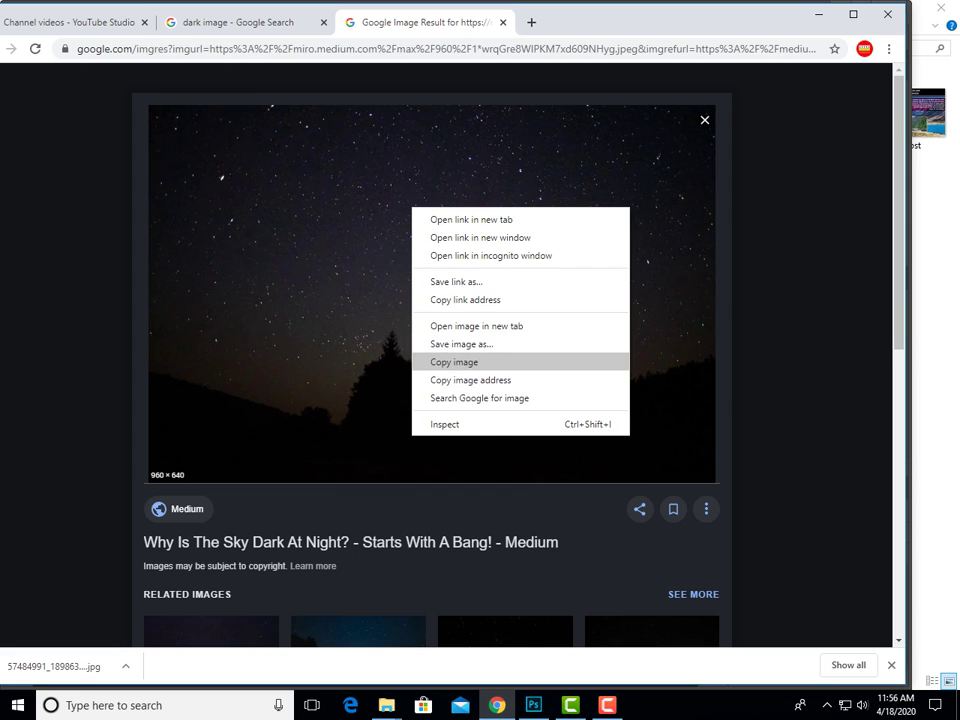
left_click(450, 362)
left_click(534, 705)
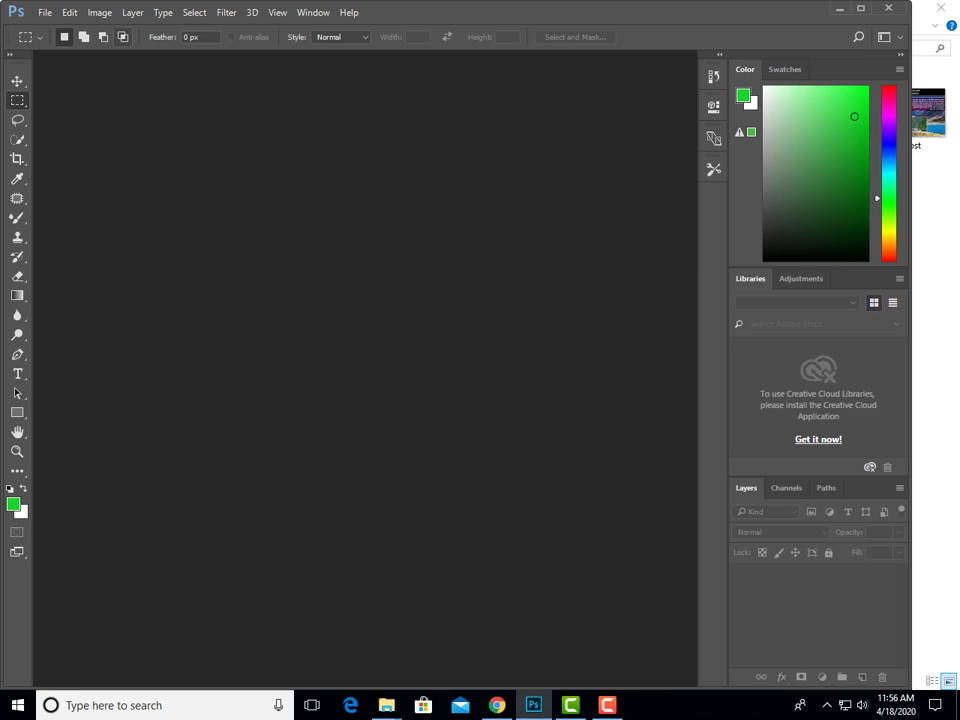
Create a 960 × 640 Clipboard-preset document and paste the night-sky photo in as Layer 1.
left_click(45, 12)
left_click(45, 27)
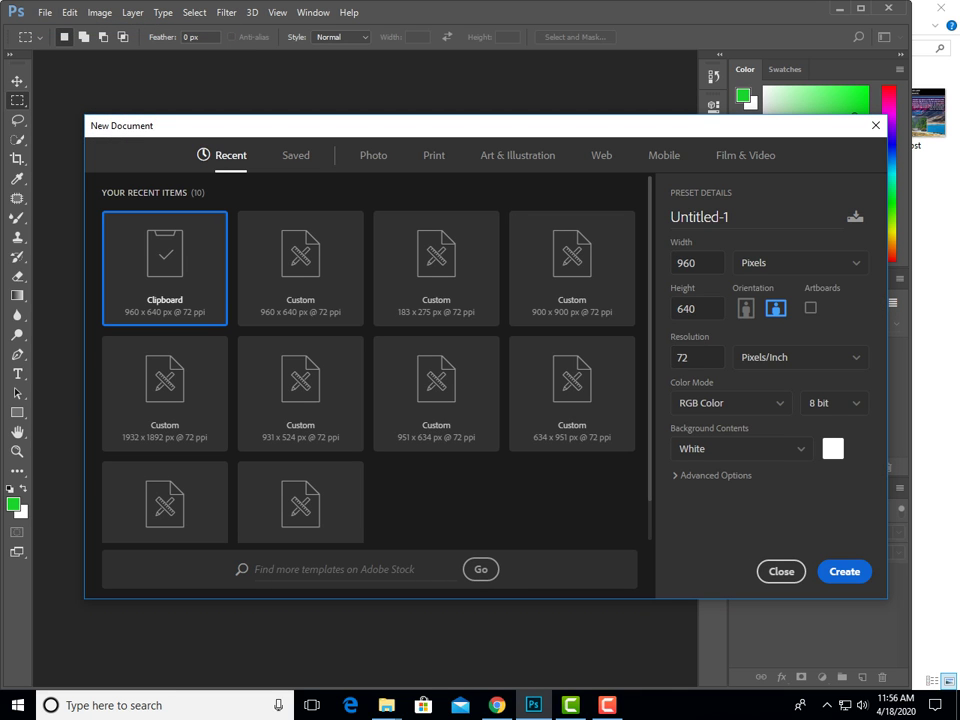
key("Return")
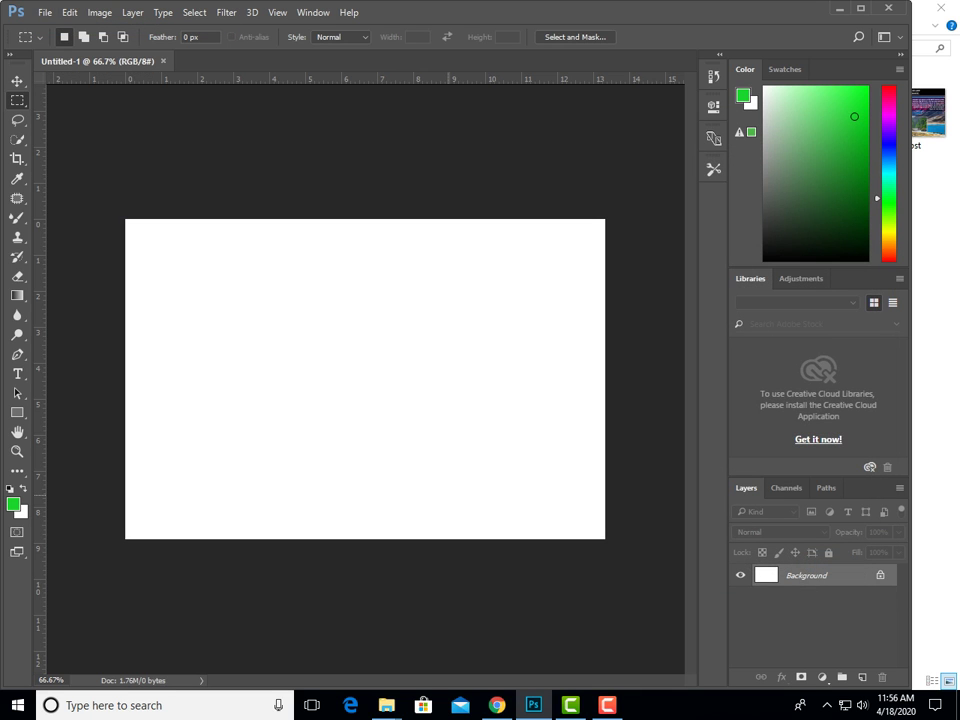
key("alt")
key("ctrl+v")
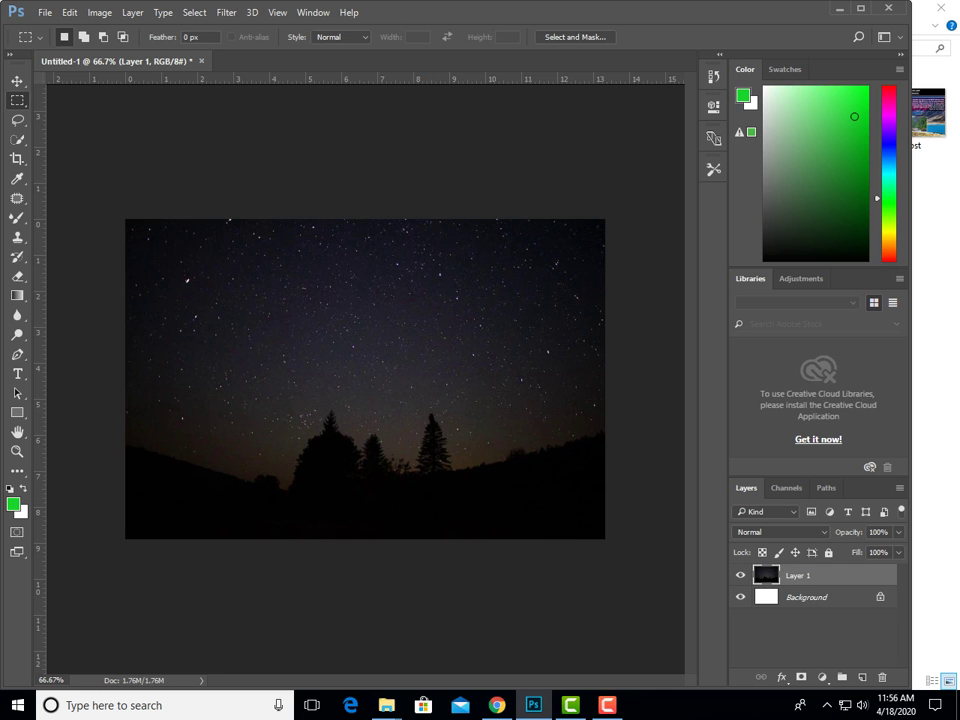
left_click(806, 597)
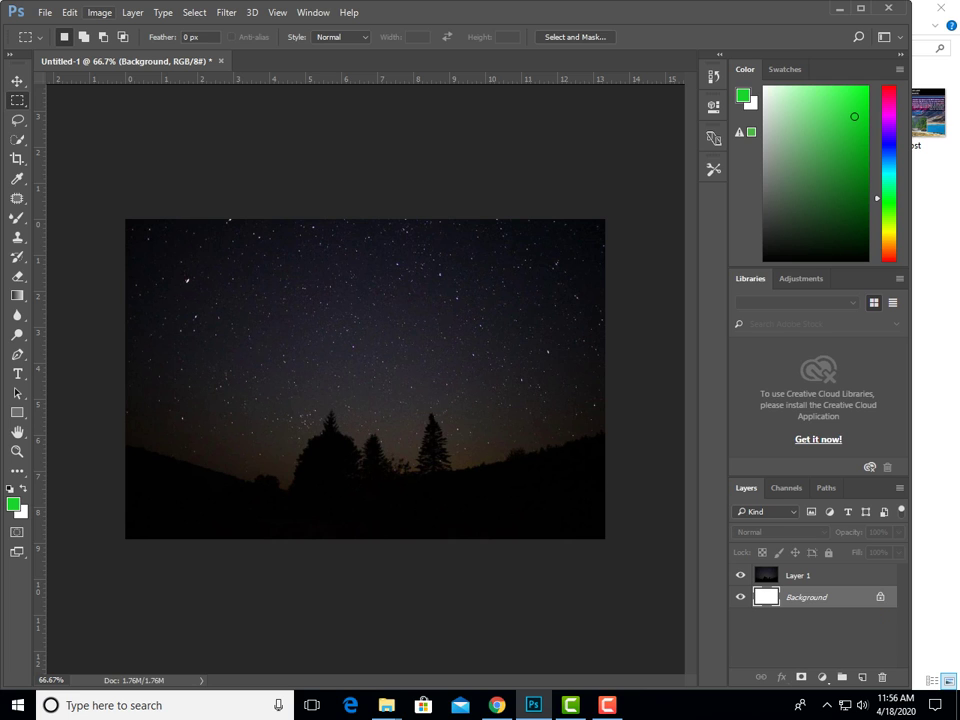
With Layer 1 reselected, show the Image menu's adjustment options.
left_click(100, 13)
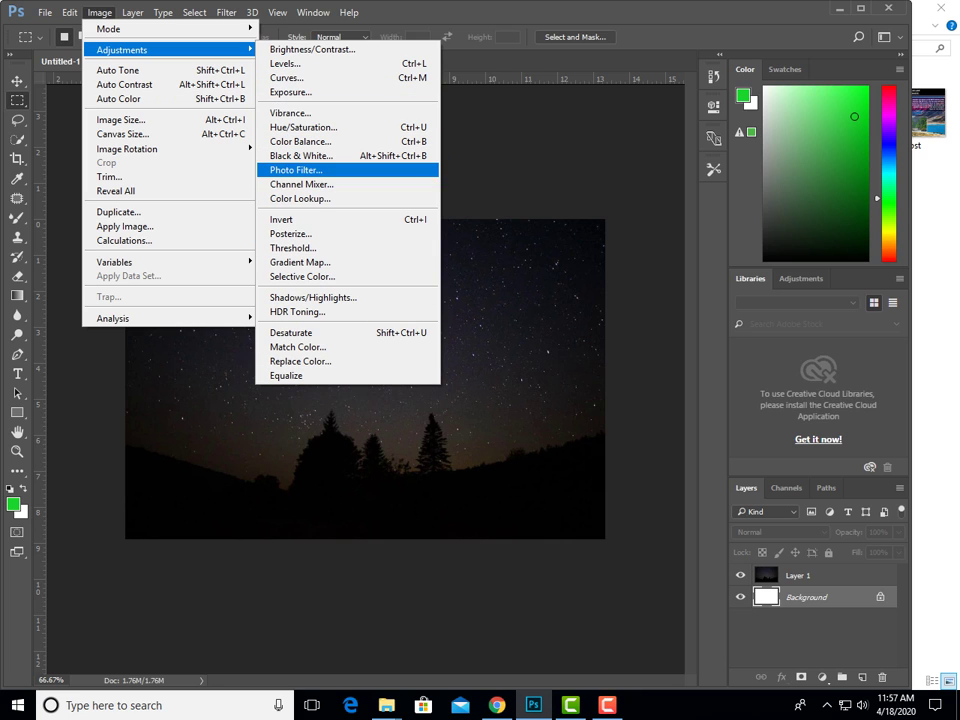
key("Escape")
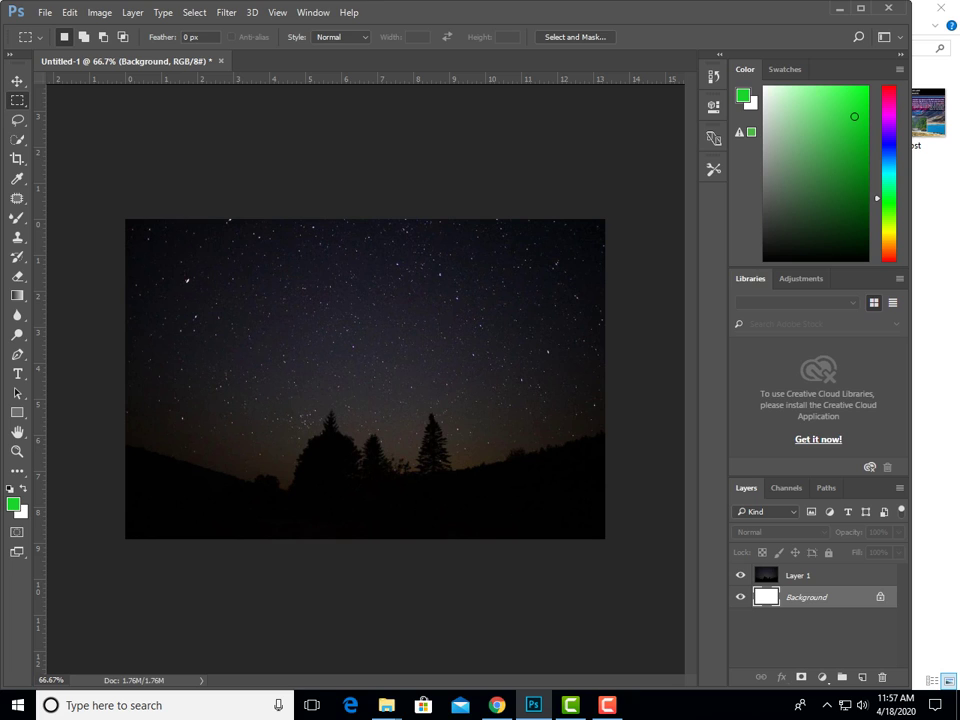
left_click(797, 575)
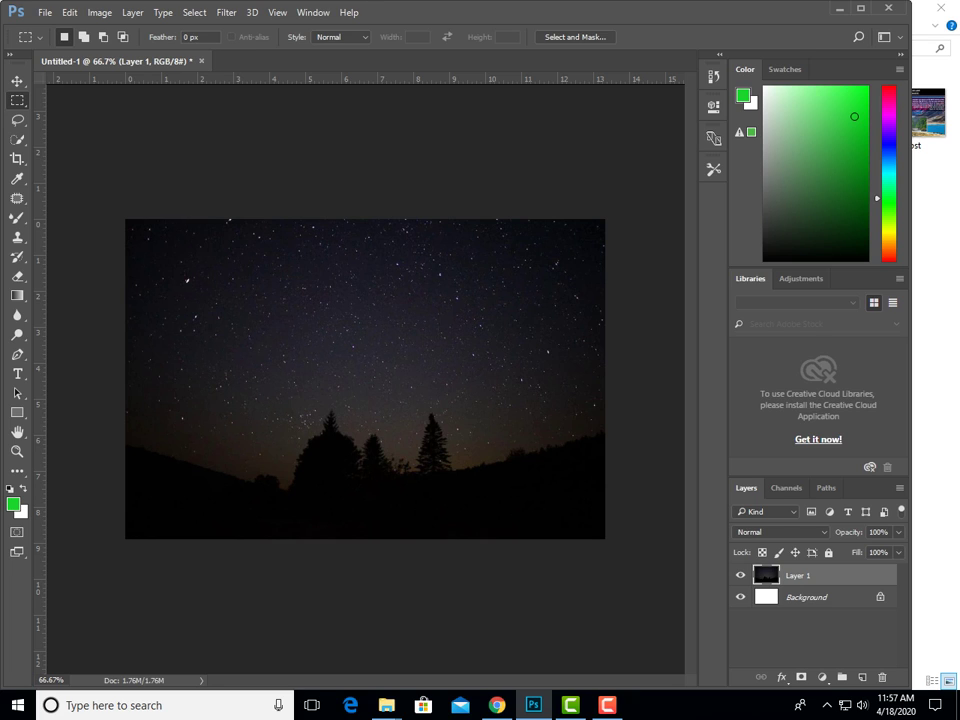
left_click(99, 12)
mouse_move(150, 50)
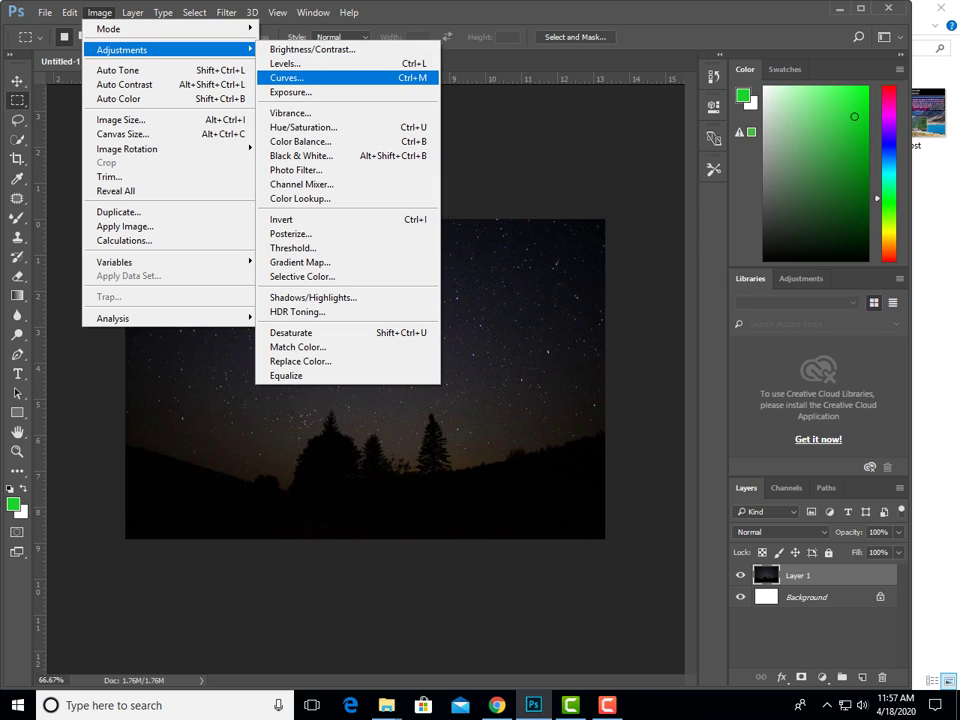
Apply a Curves point mapping input 54 to output 183 on Layer 1, then paste another copy.
left_click(290, 77)
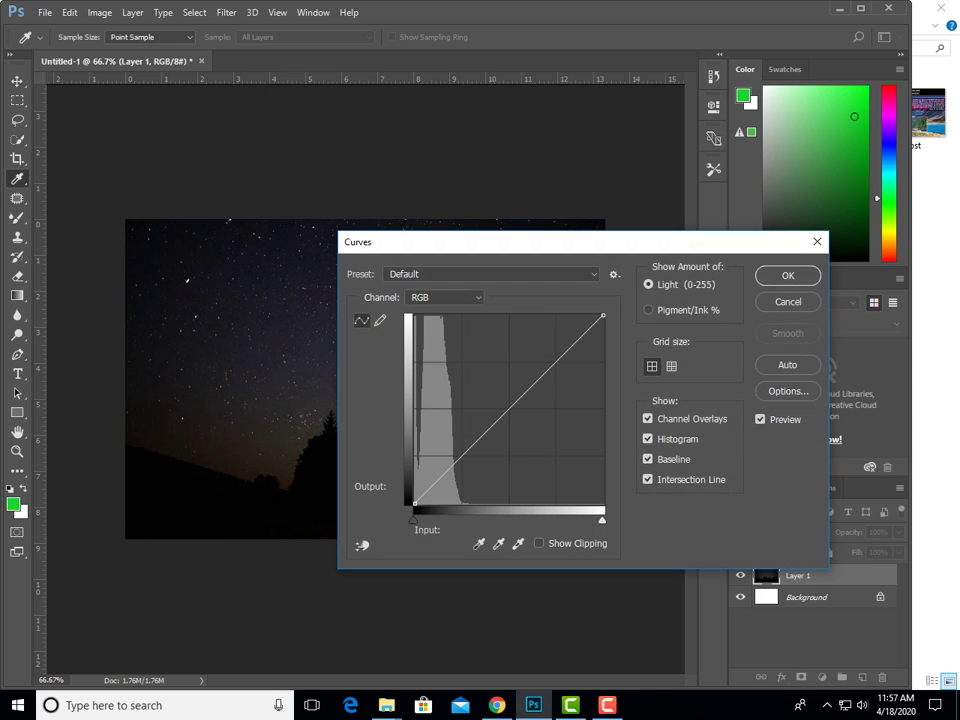
mouse_move(561, 254)
left_mouse_down()
mouse_move(714, 195)
mouse_move(484, 178)
mouse_move(416, 223)
mouse_move(603, 251)
mouse_move(561, 322)
left_mouse_up()
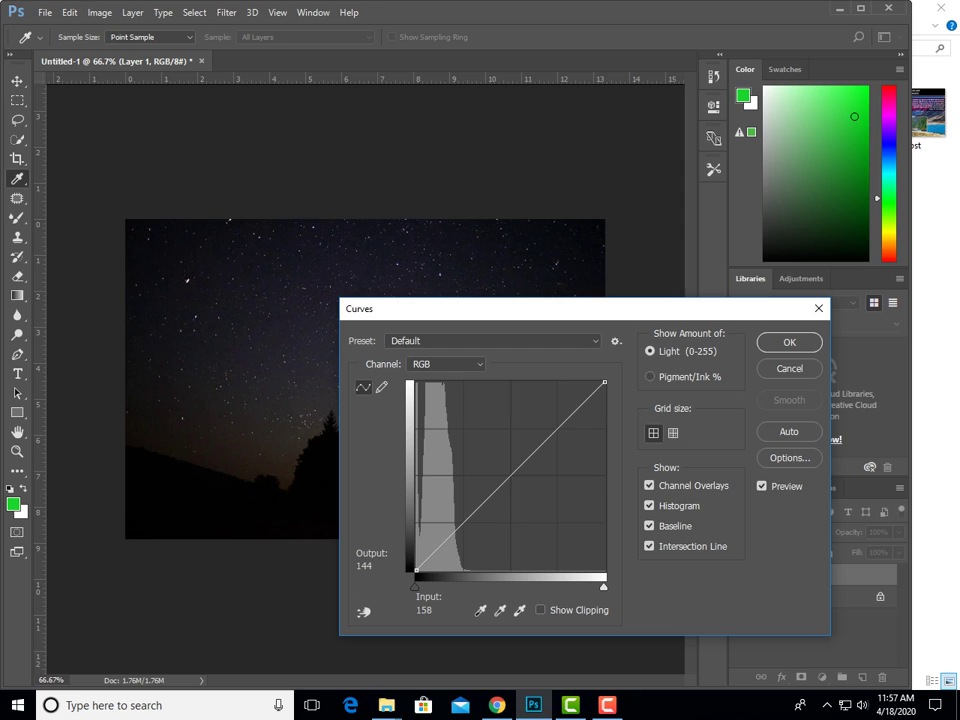
left_click(274, 425, "ctrl")
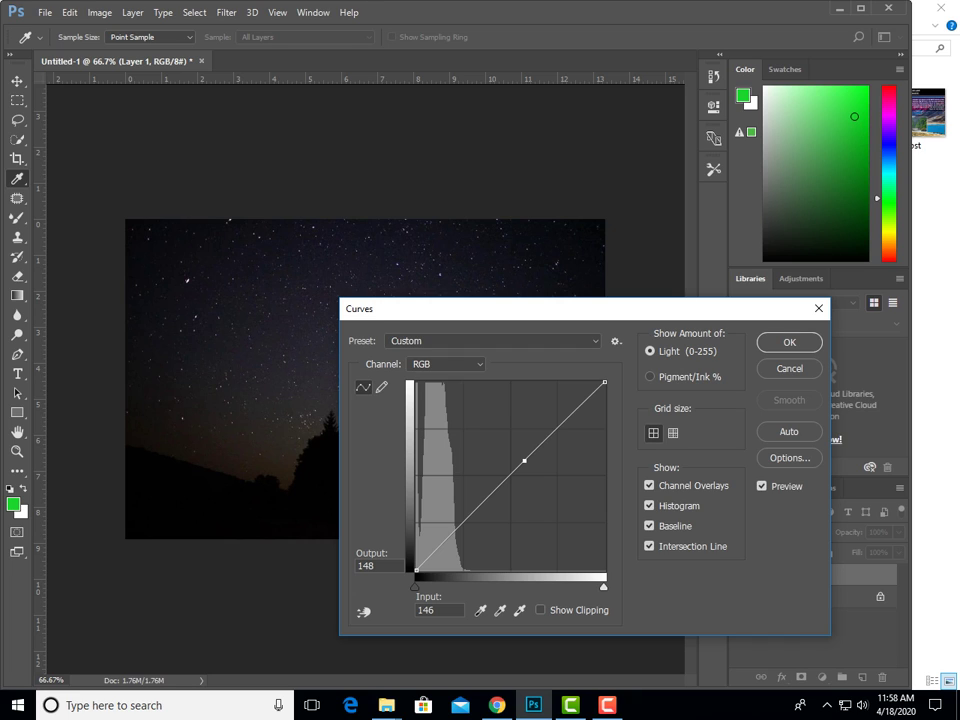
left_click_drag(555, 309, 617, 121)
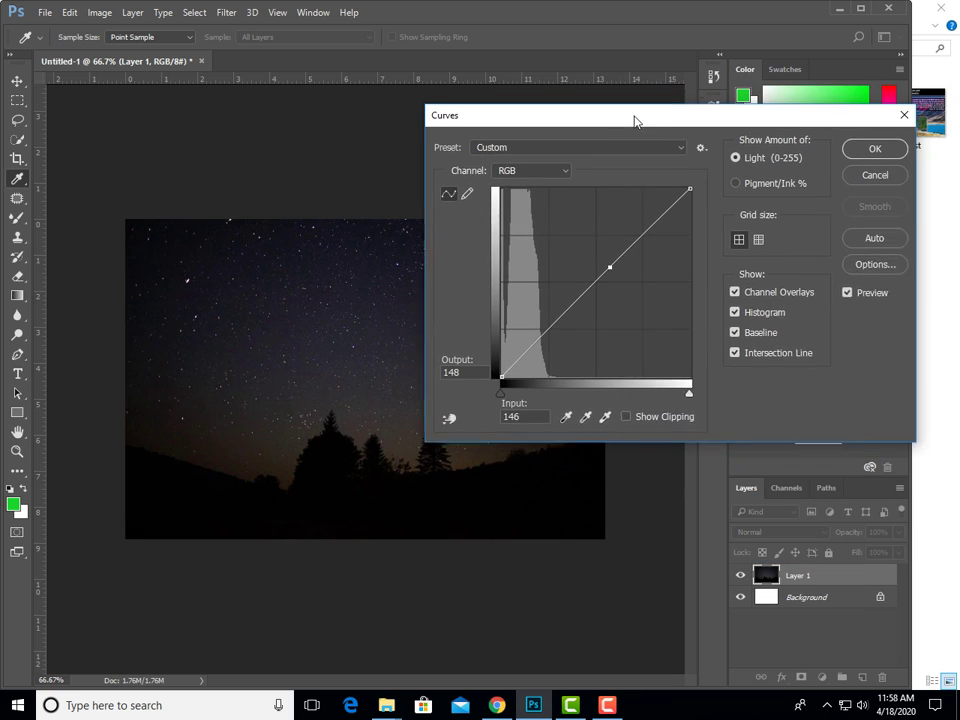
mouse_move(587, 273)
left_mouse_down()
mouse_move(609, 312)
mouse_move(551, 268)
mouse_move(534, 237)
mouse_move(519, 247)
left_mouse_up()
left_click_drag(606, 120, 632, 197)
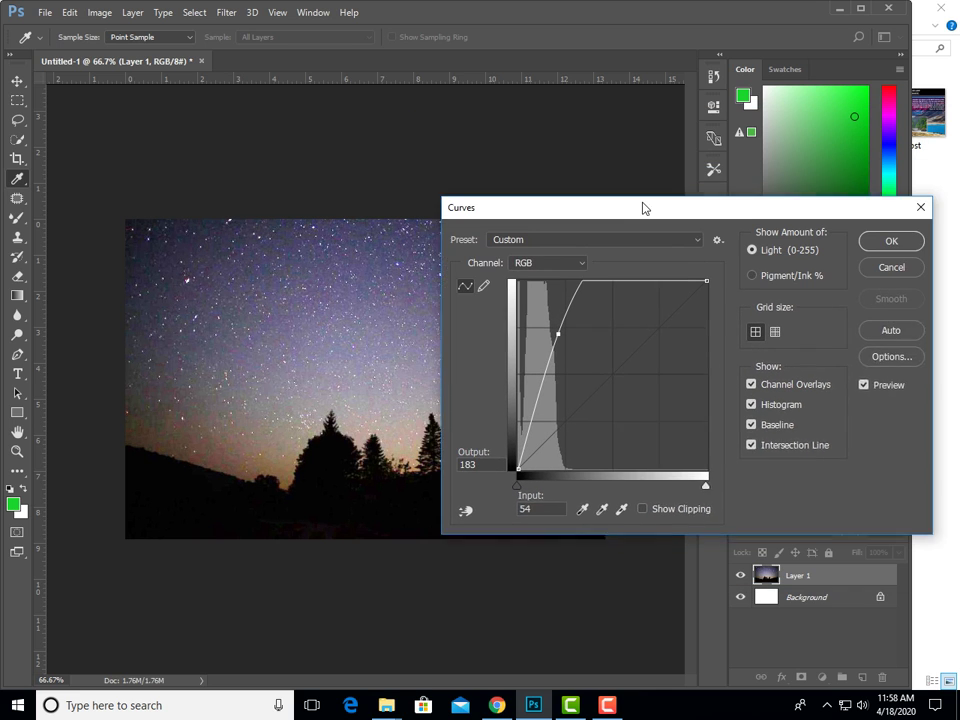
key("Return")
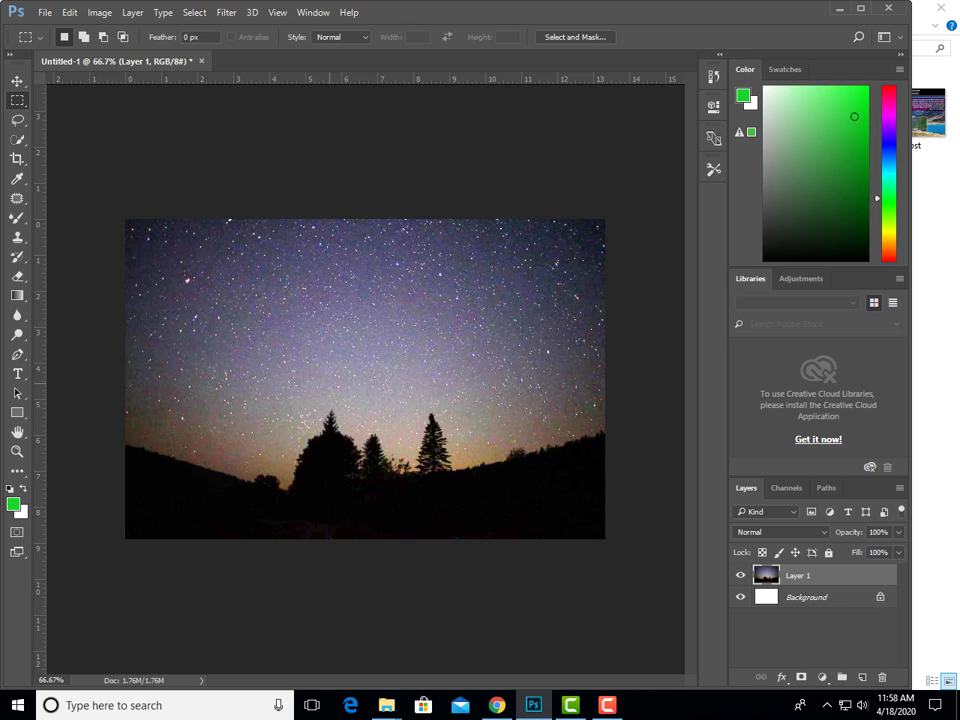
key("ctrl+v")
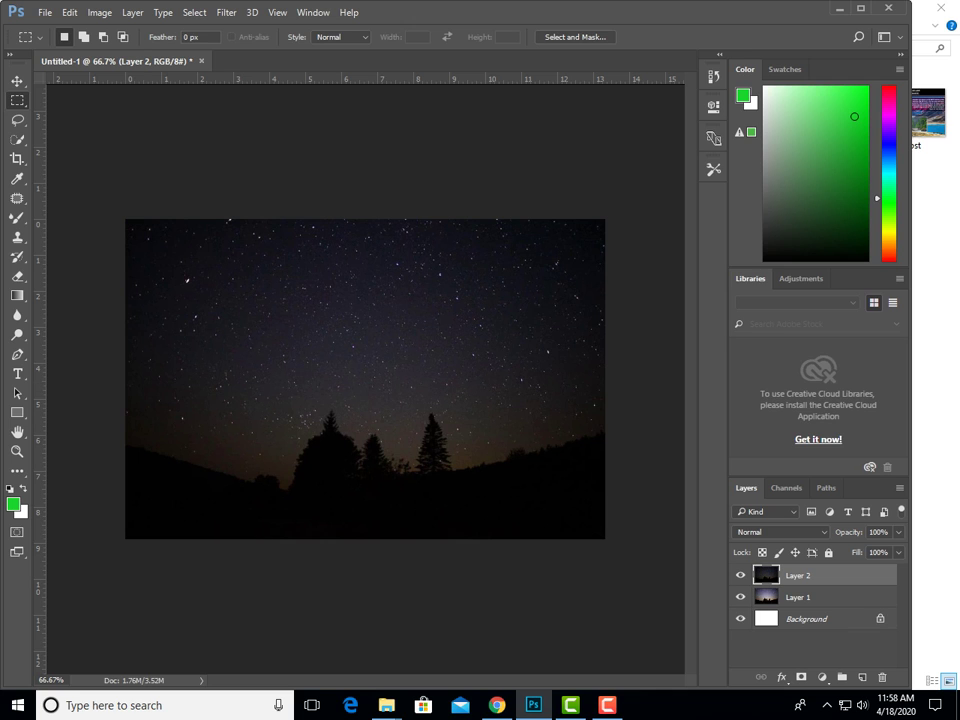
Move Layer 2 below Layer 1, toggling visibility to compare them.
left_click(740, 575)
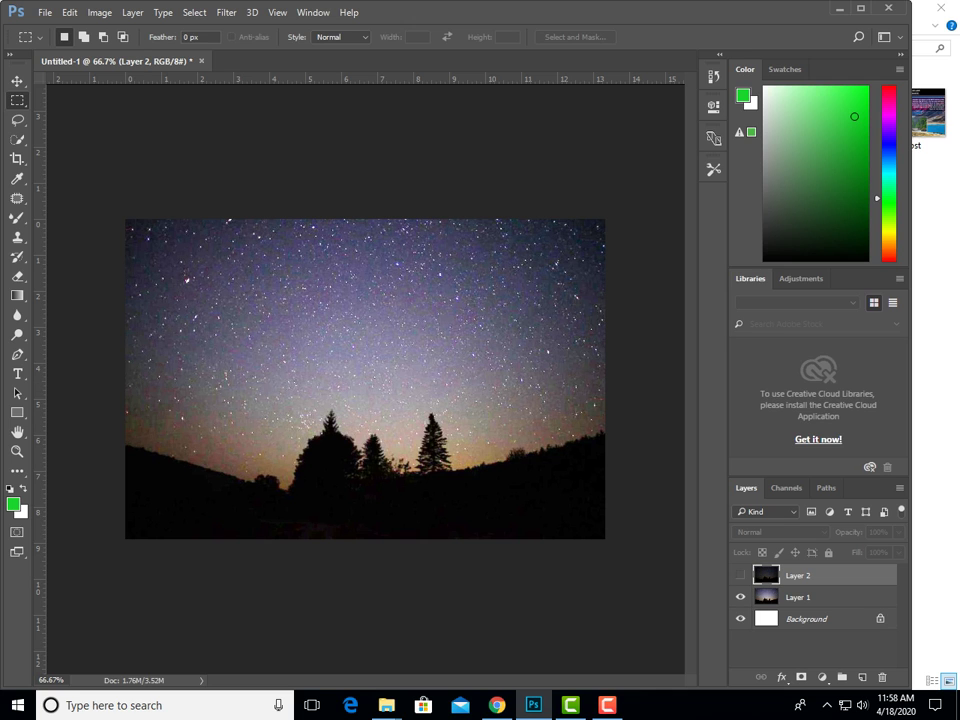
left_click(740, 575)
left_click_drag(795, 575, 795, 602)
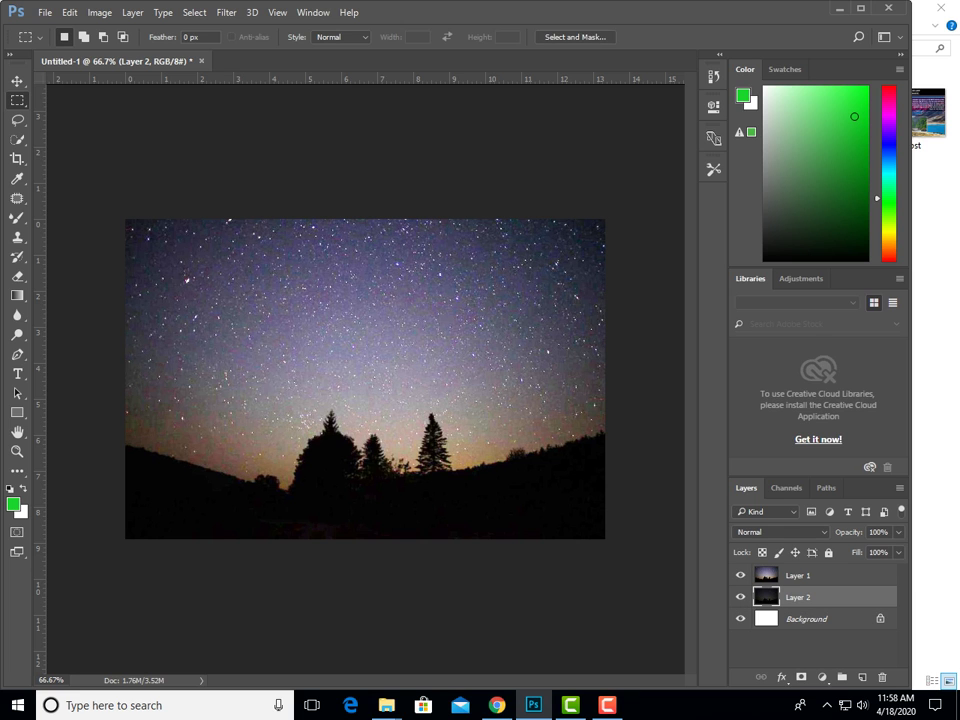
left_click(740, 575)
left_click(740, 575)
Apply Brightness/Contrast to Layer 2 with brightness 32 and contrast 18.
left_click(100, 13)
mouse_move(150, 49)
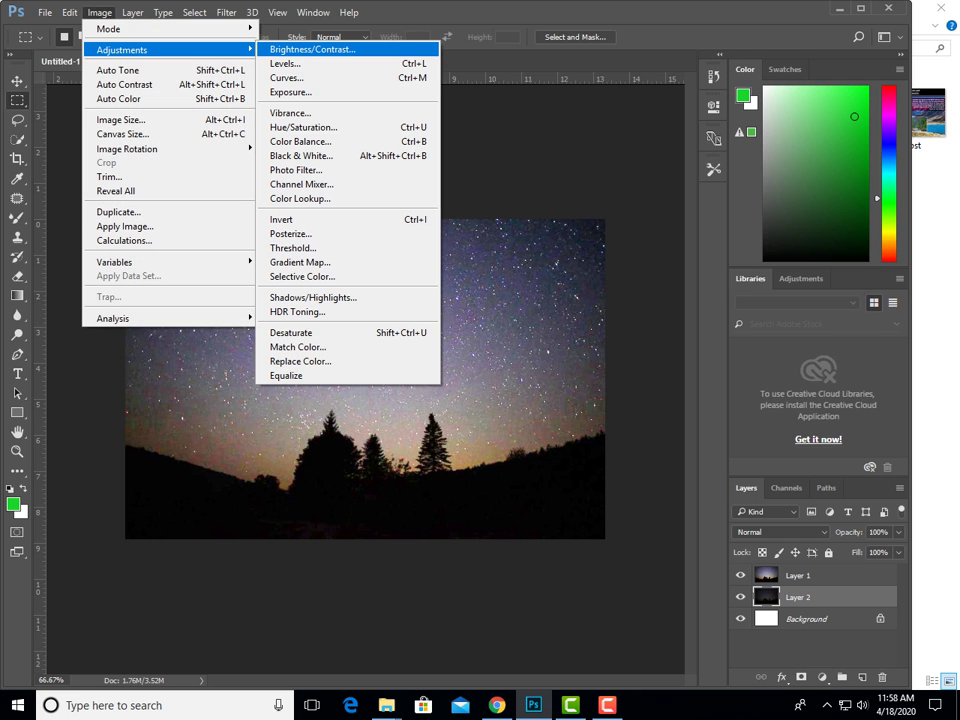
left_click(312, 49)
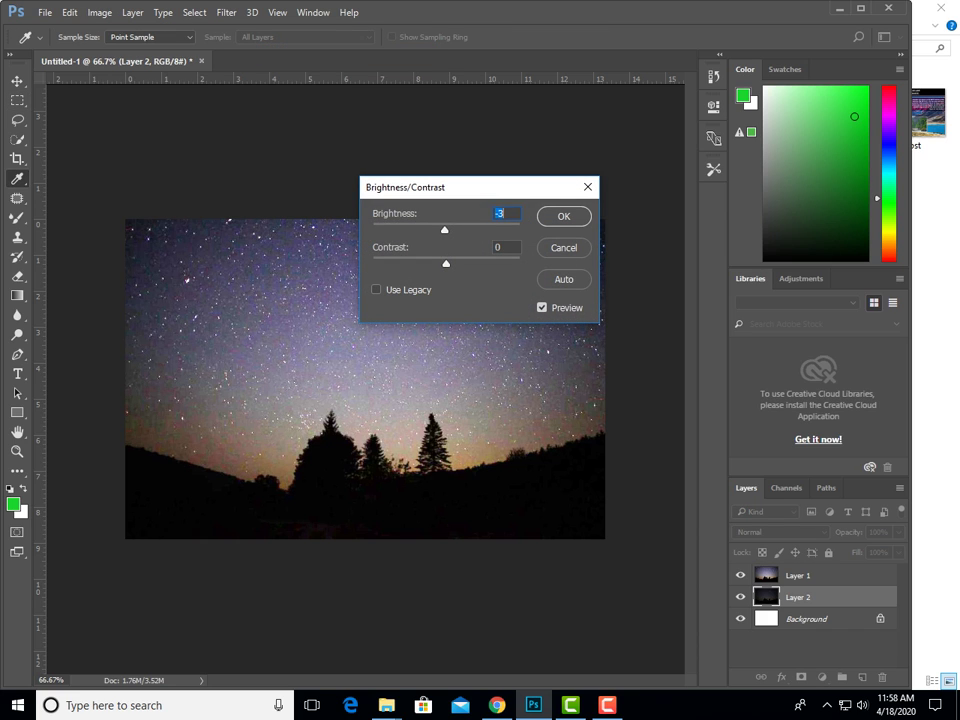
left_click_drag(446, 230, 475, 230)
type("32")
key("Tab")
key("Up")
key("Up")
key("Up")
key("Up")
key("Up")
key("Up")
key("Up")
key("Up")
key("Up")
key("Return")
Hide Layer 1 to view Layer 2 alone, and browse colour mode options without changing anything.
key("m")
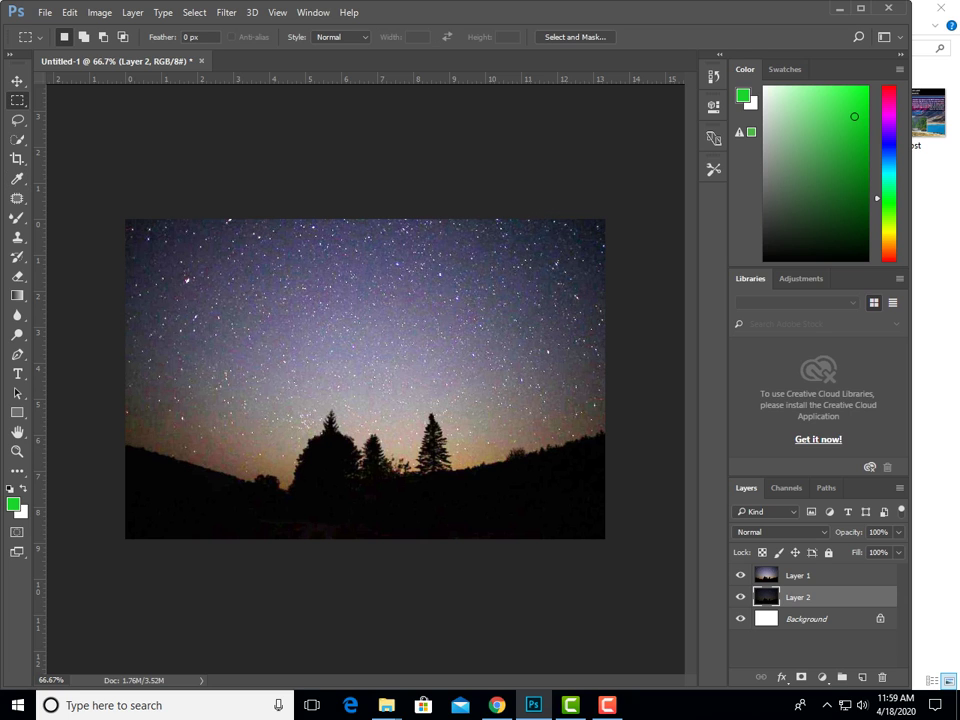
key("alt+bracketright")
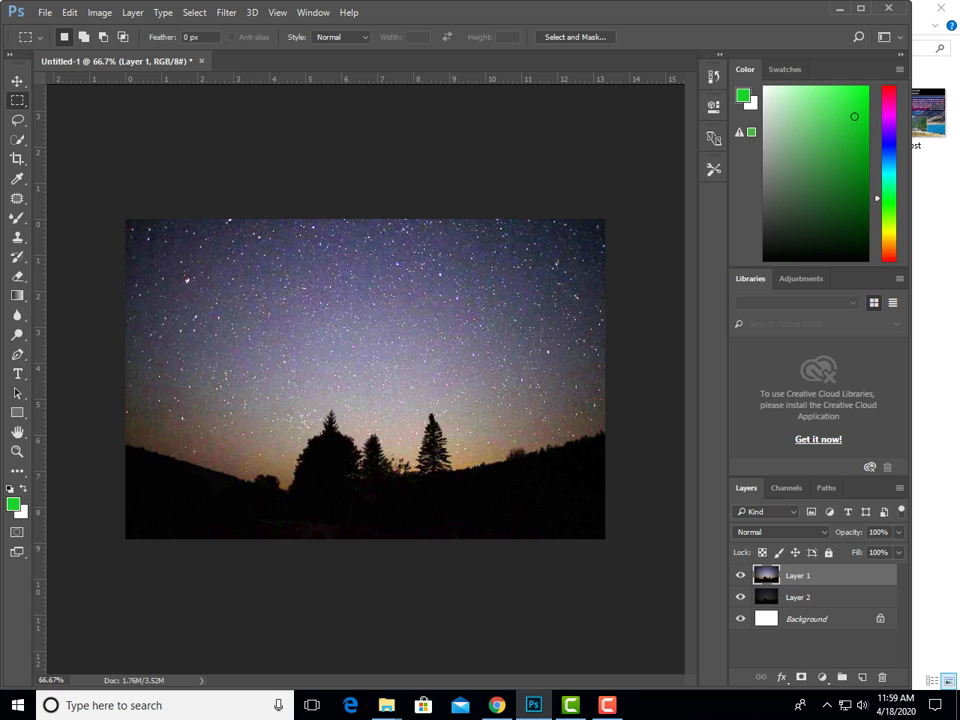
key("ctrl+comma")
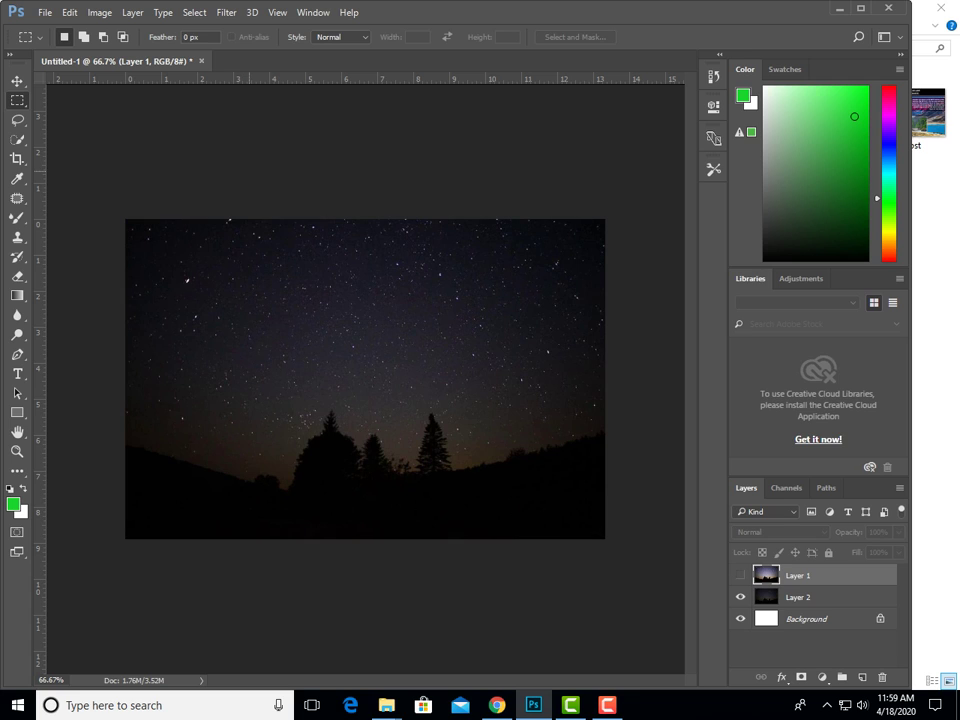
key("alt+i")
key("Down")
key("Right")
key("Down")
key("Down")
key("Down")
key("Escape")
key("Escape")
Apply Brightness/Contrast to Layer 2 with brightness 144 and contrast -35.
key("alt+bracketleft")
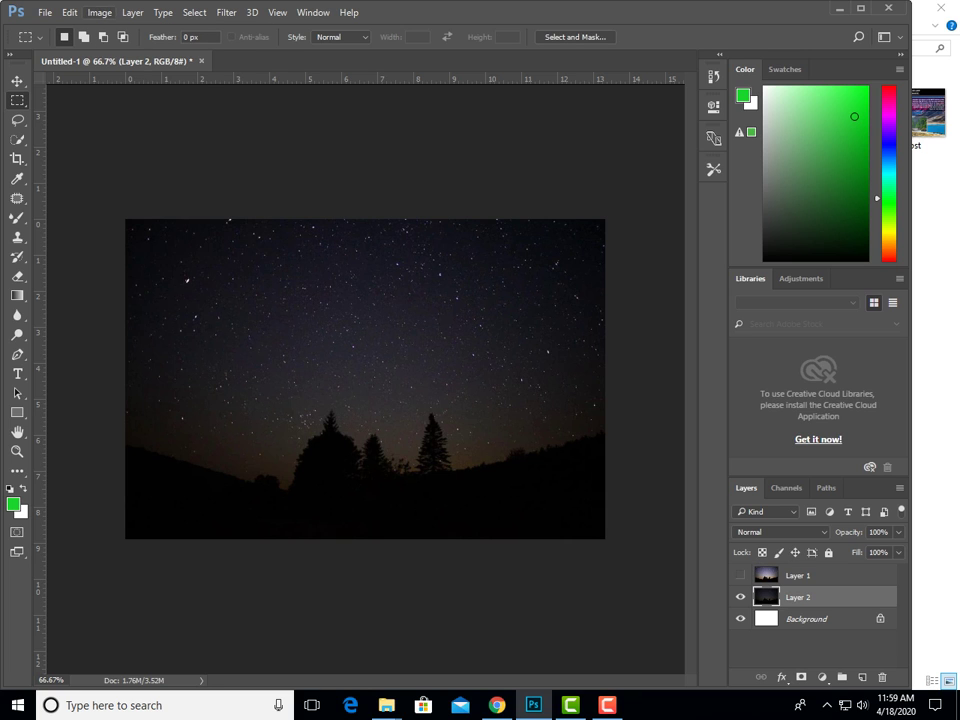
key("alt+i")
key("Down")
key("Down")
key("Right")
key("Down")
key("Down")
key("Down")
key("Down")
key("Up")
key("Up")
key("Up")
key("Return")
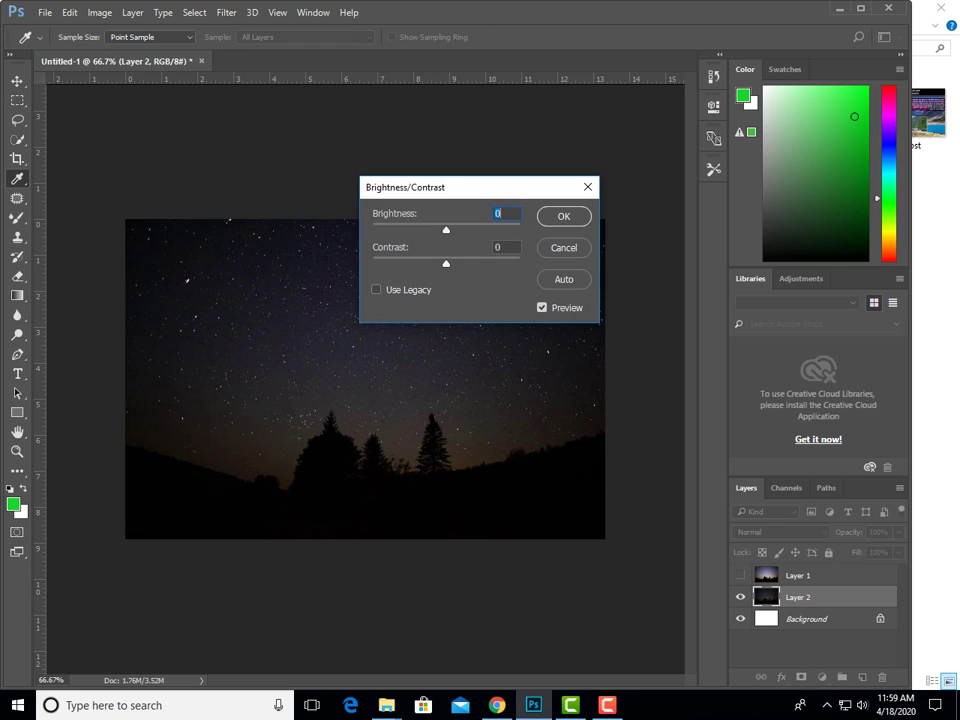
key("Tab")
key("shift+Up")
key("shift+Up")
key("shift+Up")
key("shift+Down")
key("shift+Down")
key("shift+Down")
key("shift+Down")
key("shift+Down")
key("shift+Down")
key("Down")
key("Down")
key("Down")
key("shift+Tab")
key("shift+Up")
key("shift+Up")
key("shift+Up")
key("shift+Up")
key("shift+Up")
key("shift+Up")
key("Up")
key("Up")
key("Up")
key("shift+Down")
key("shift+Down")
key("Up")
key("Up")
key("Up")
key("shift+Up")
key("shift+Up")
key("shift+Up")
key("Up")
key("Up")
key("Up")
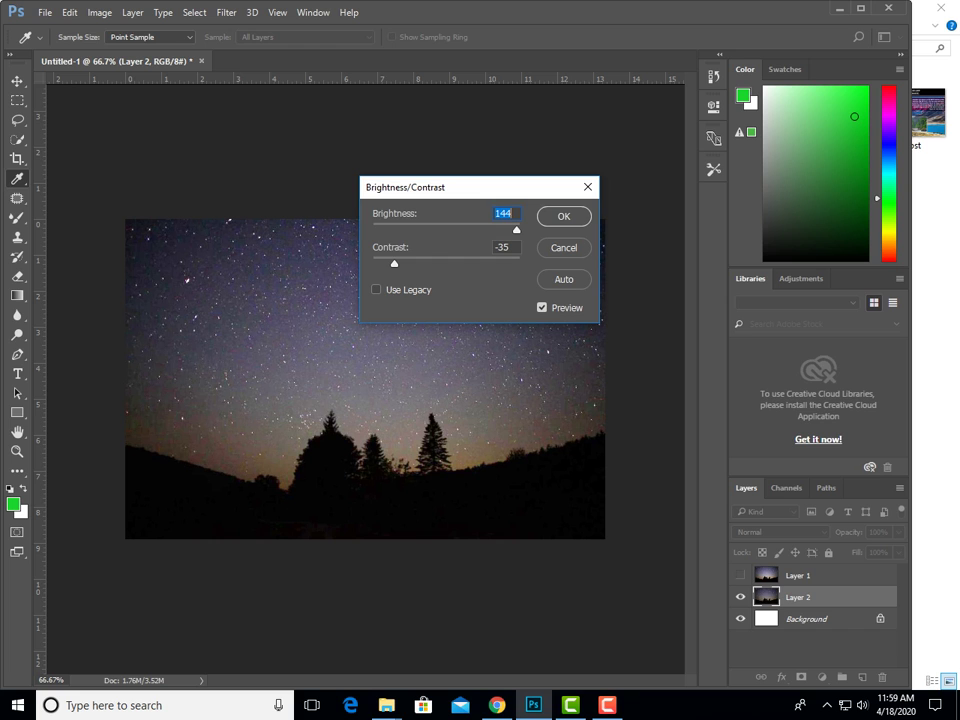
key("Return")
Hide Layer 2 and make Layer 1 the active layer after briefly toggling it.
left_click(740, 597)
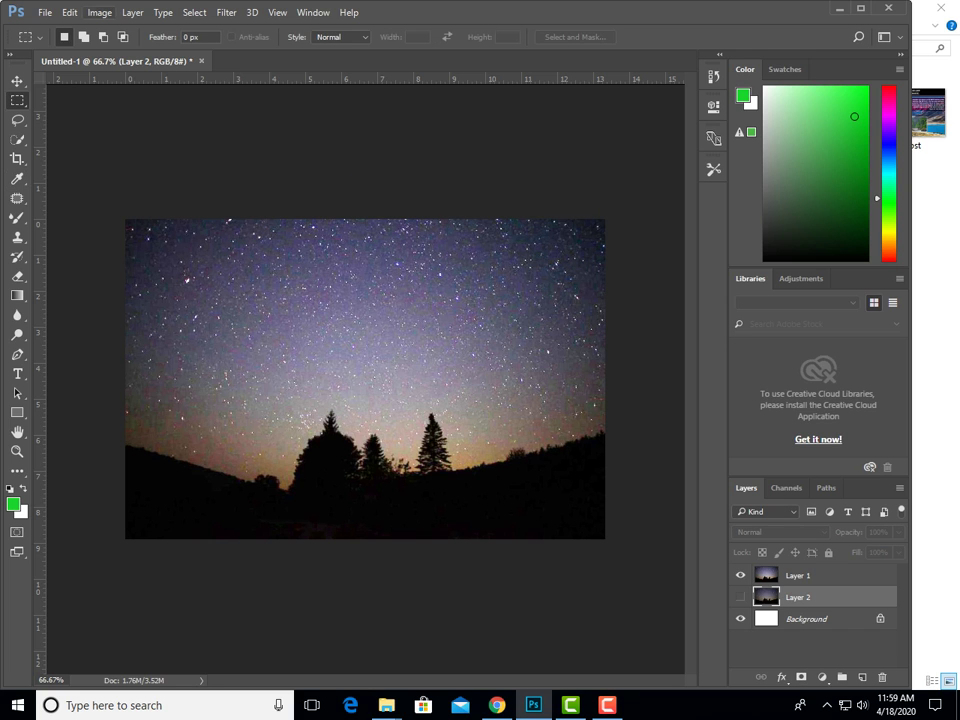
left_click(100, 12)
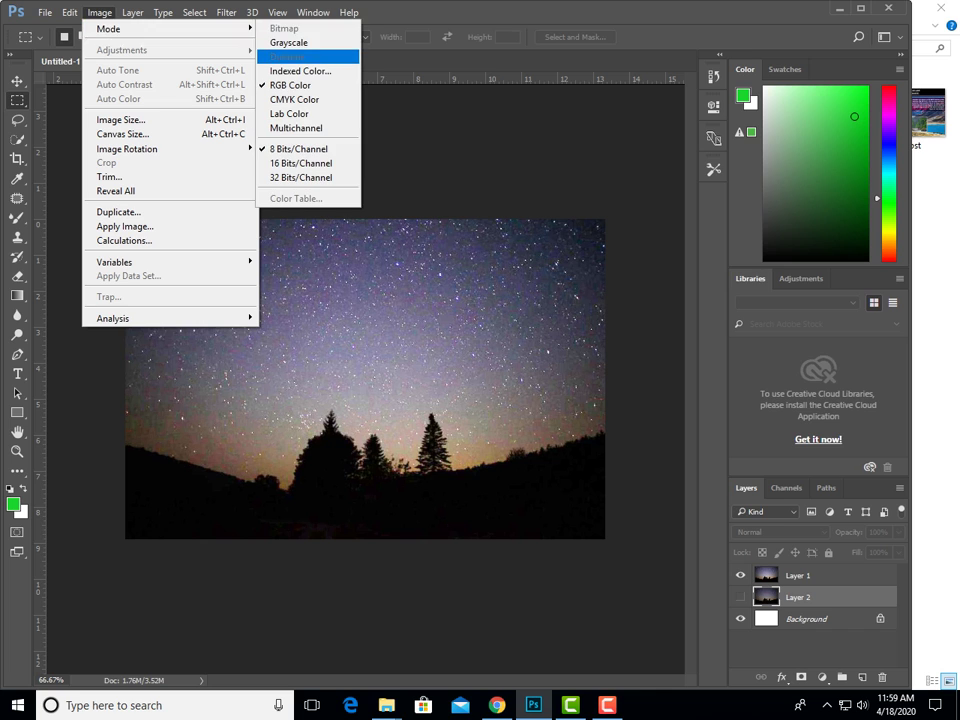
key("Escape")
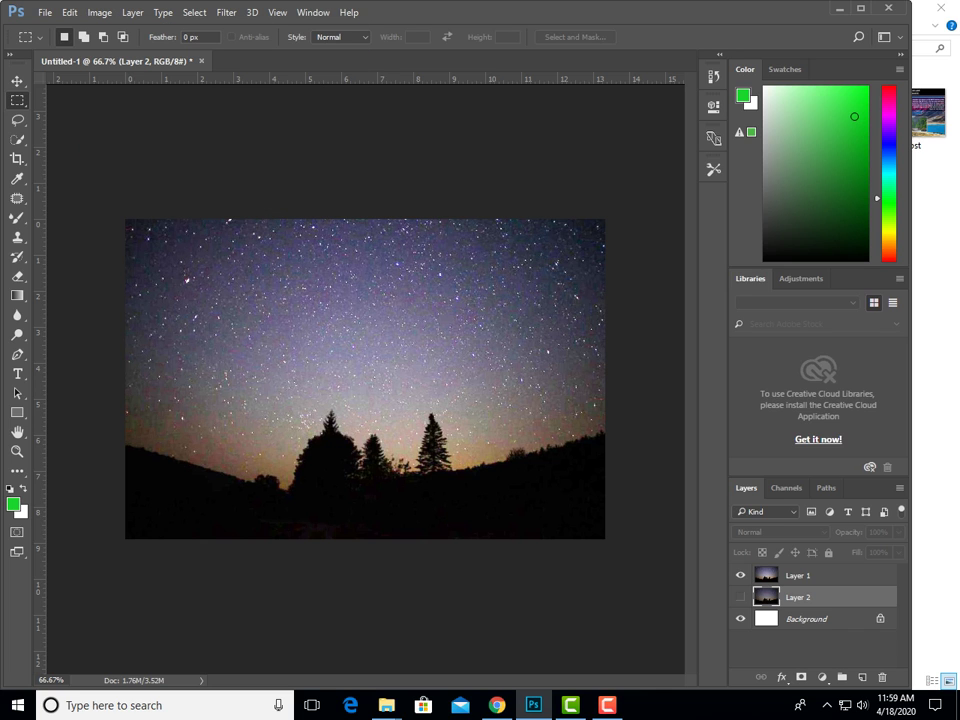
left_click(740, 575)
left_click(740, 575)
left_click(797, 575)
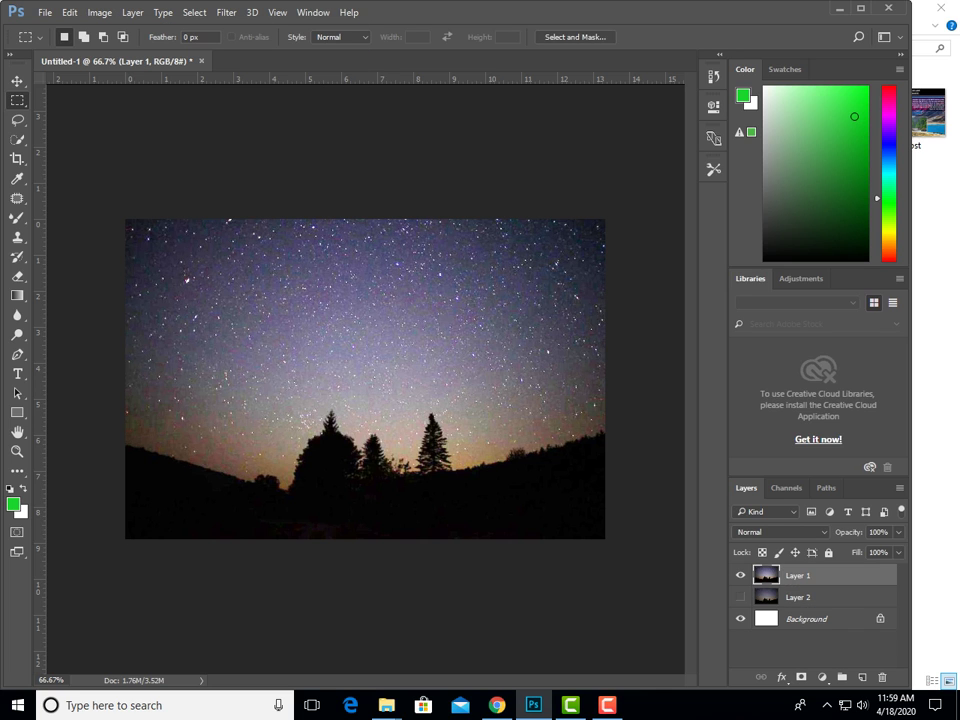
Try raising Layer 1's brightness to 34 in Brightness/Contrast, then cancel it.
left_click(99, 12)
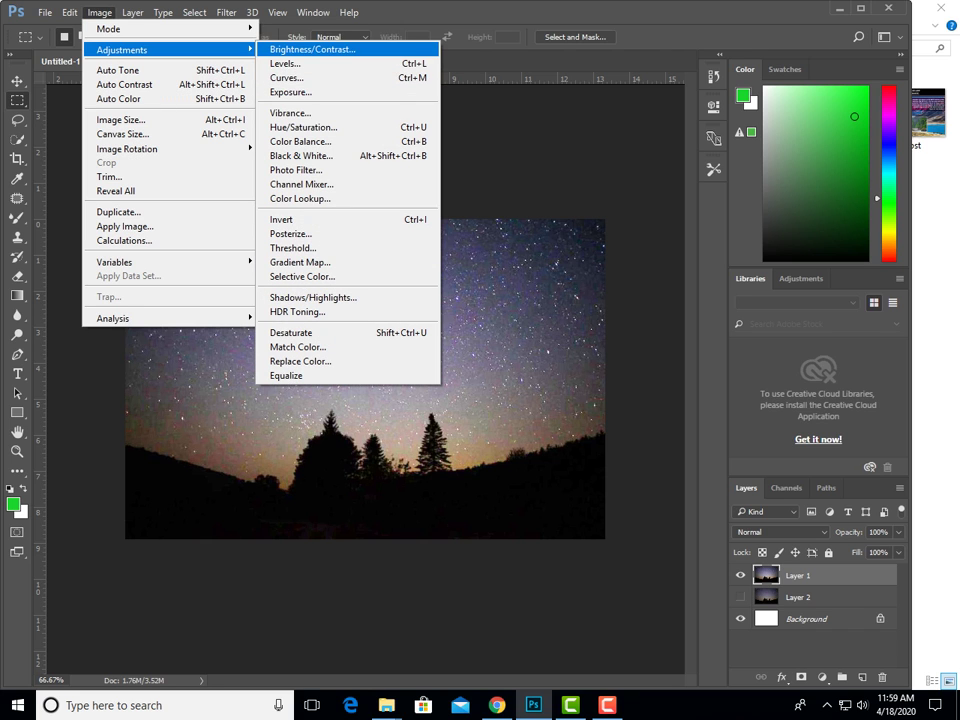
left_click(310, 49)
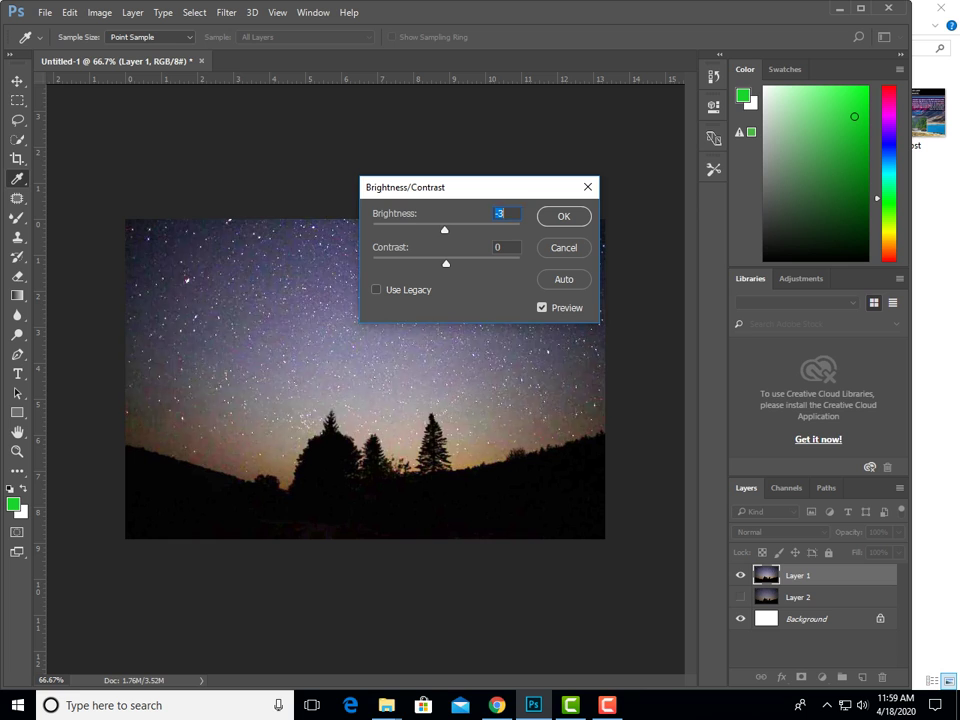
key("shift+Up")
key("shift+Up")
key("shift+Up")
key("Up")
key("Up")
key("Up")
key("Up")
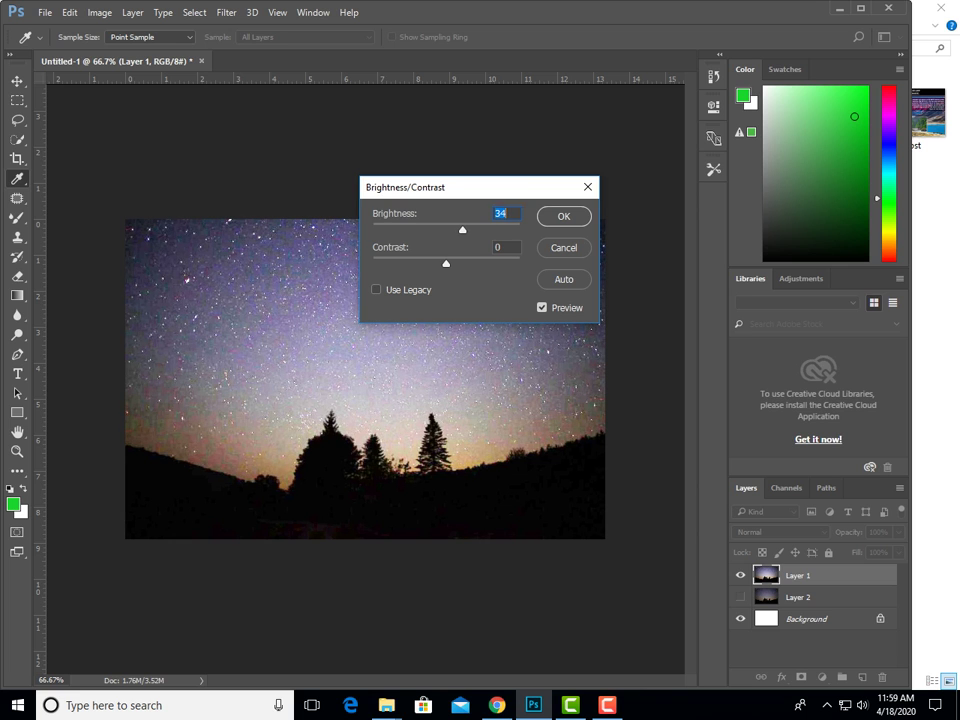
key("Tab")
key("shift+Up")
key("shift+Up")
key("Up")
key("Up")
key("Up")
key("Up")
key("Up")
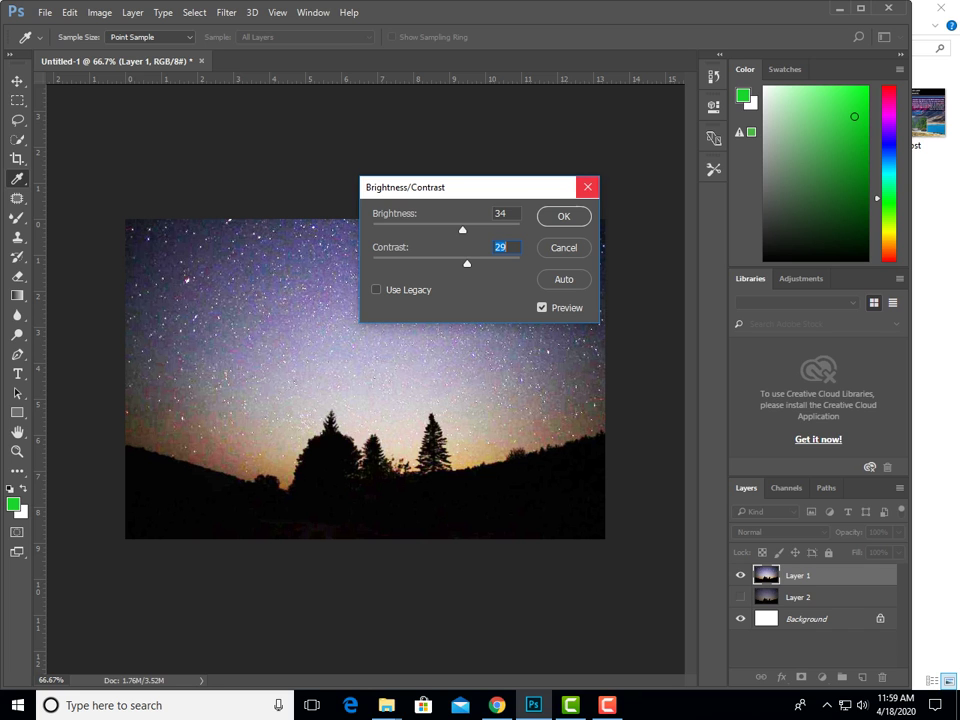
left_click(588, 187)
left_click(100, 12)
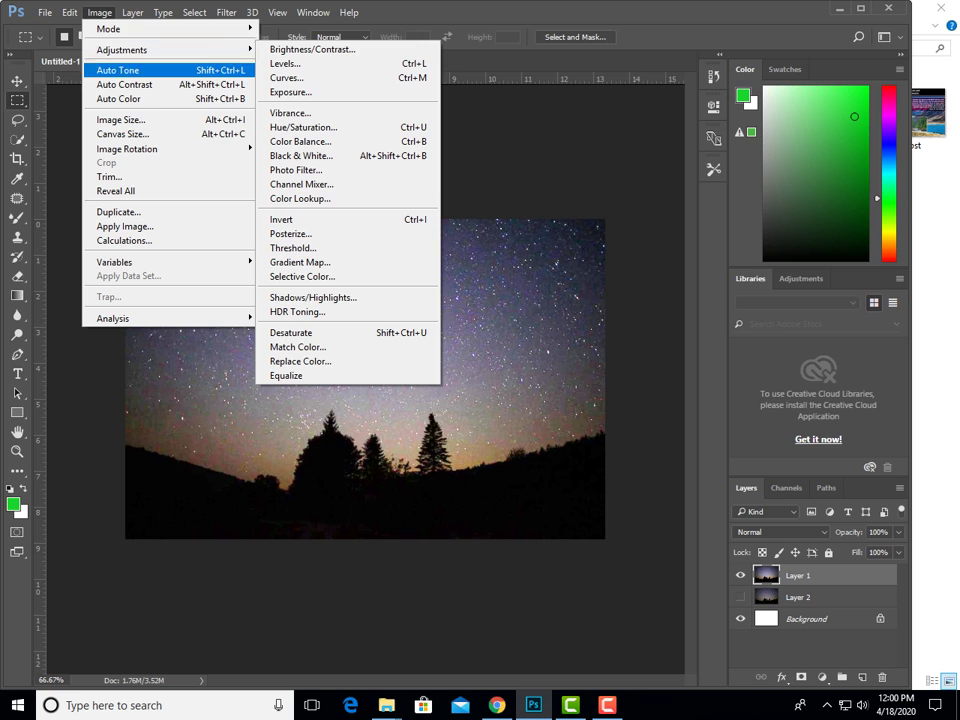
mouse_move(122, 49)
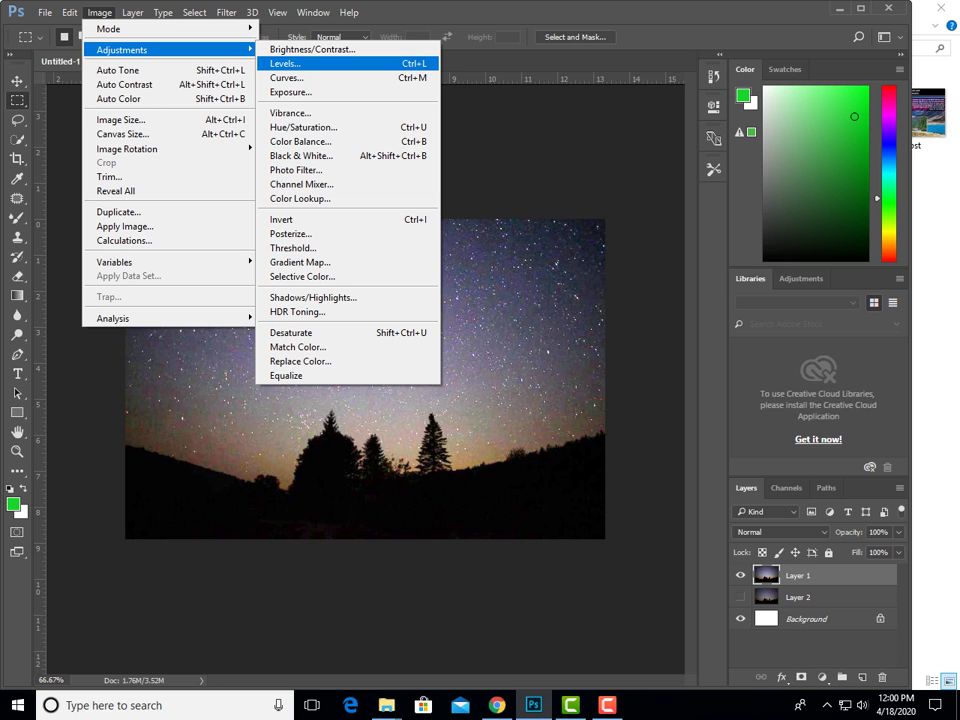
In Levels, browse the Channel list and keep the combined RGB channel.
left_click(286, 63)
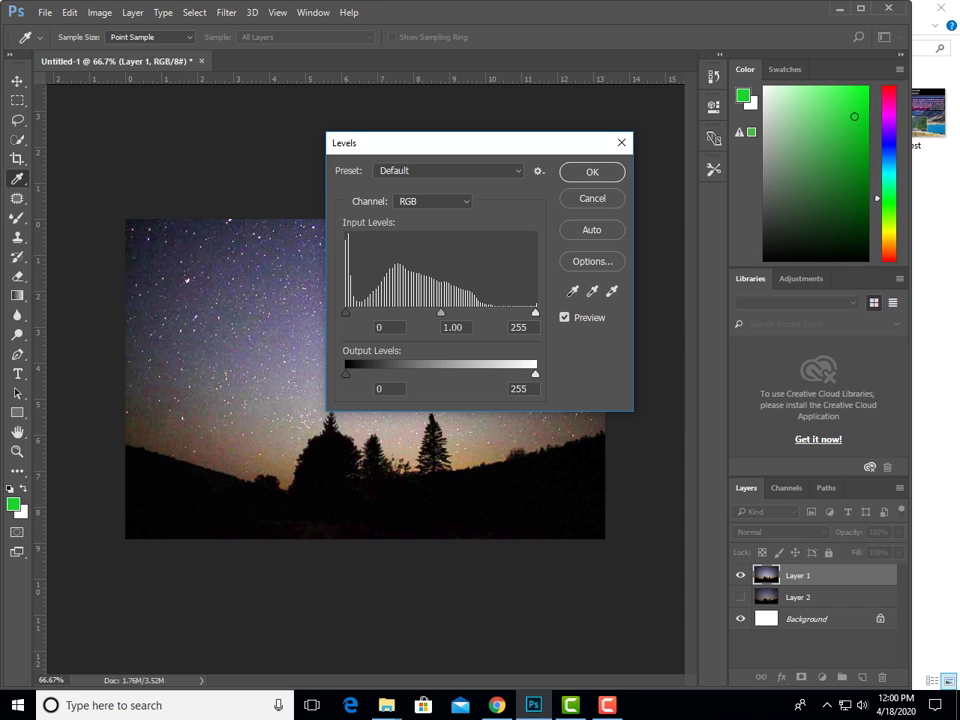
left_click(432, 201)
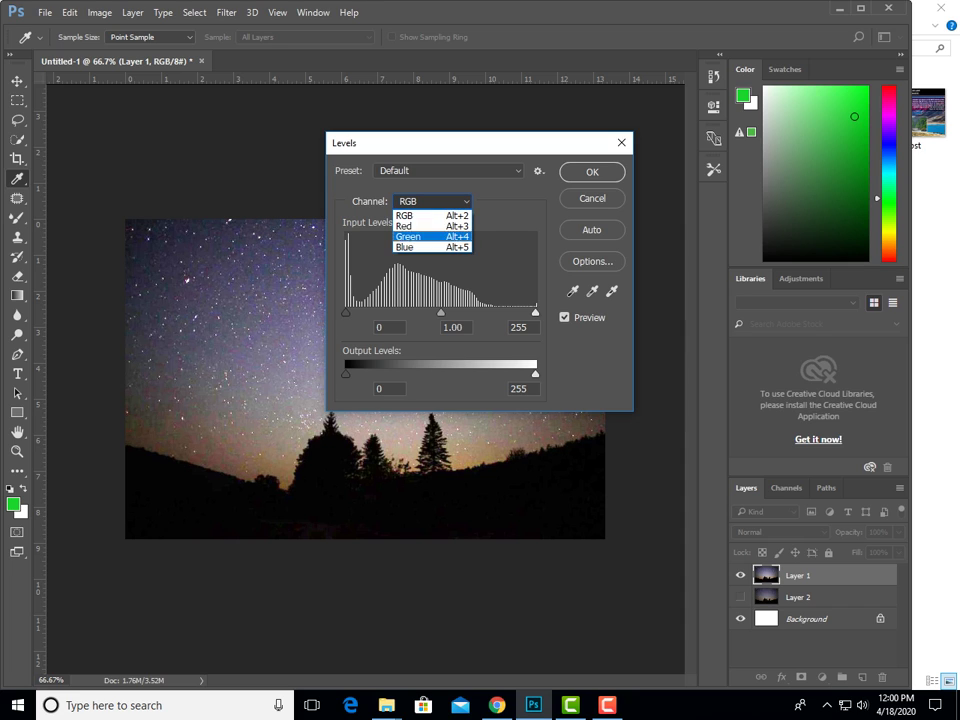
key("Down")
key("Down")
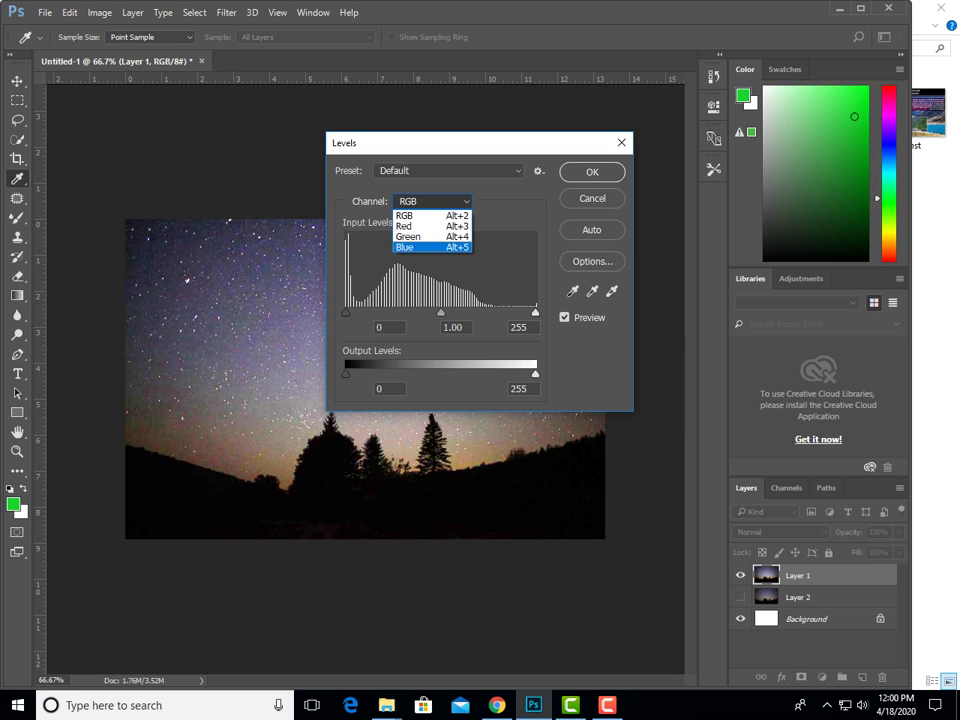
key("Up")
key("Up")
key("Up")
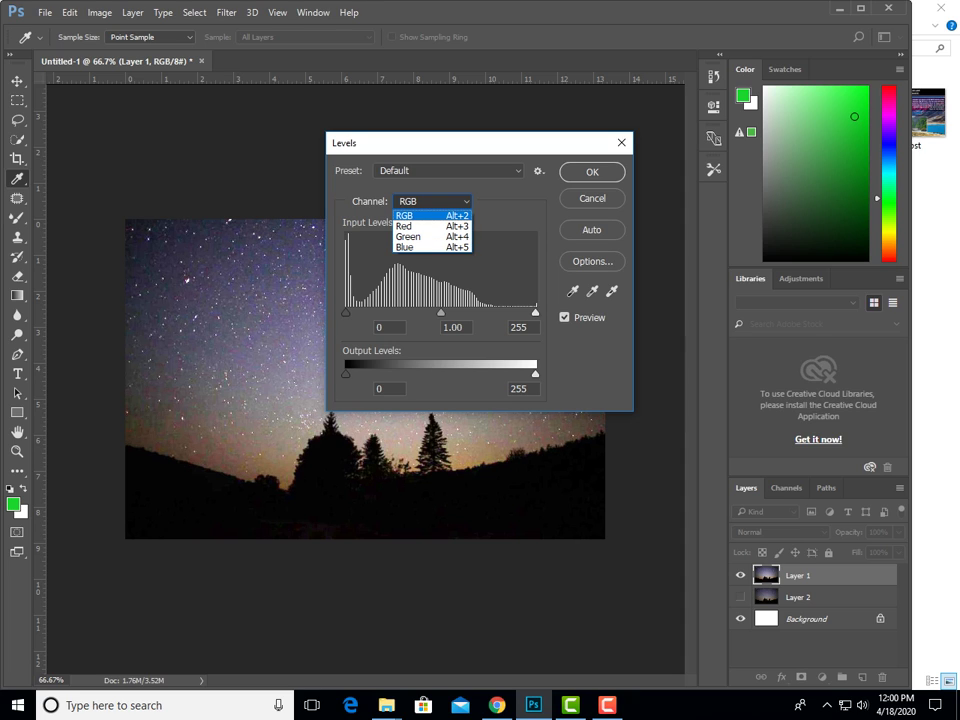
key("Return")
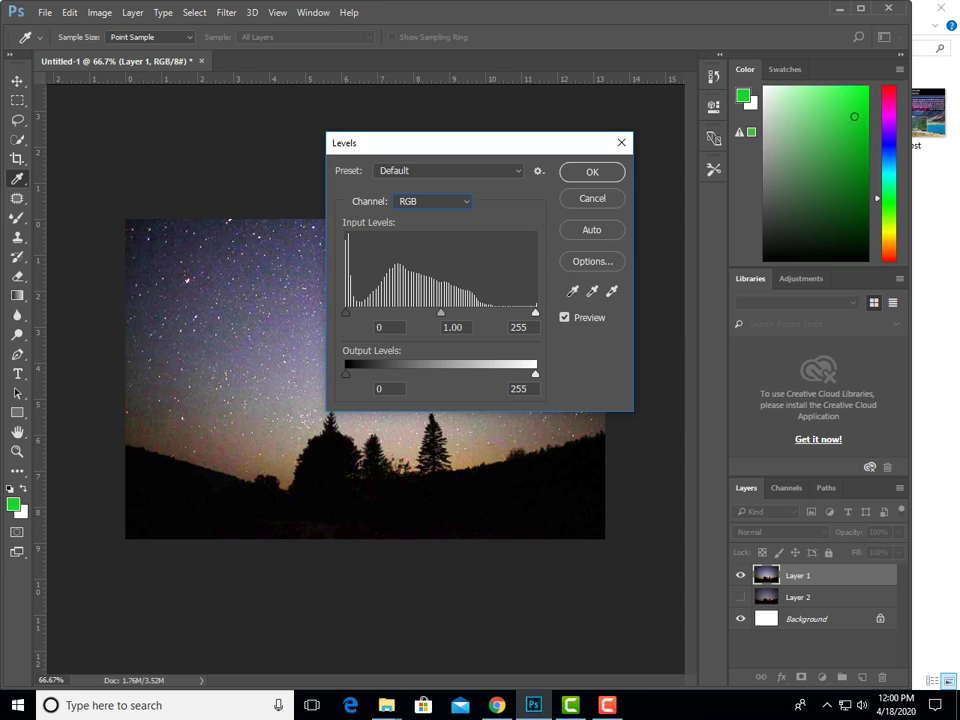
Switch Levels to the Red channel, close without applying, and show the Channels panel.
key("Tab")
key("shift+Tab")
key("alt+Down")
key("Down")
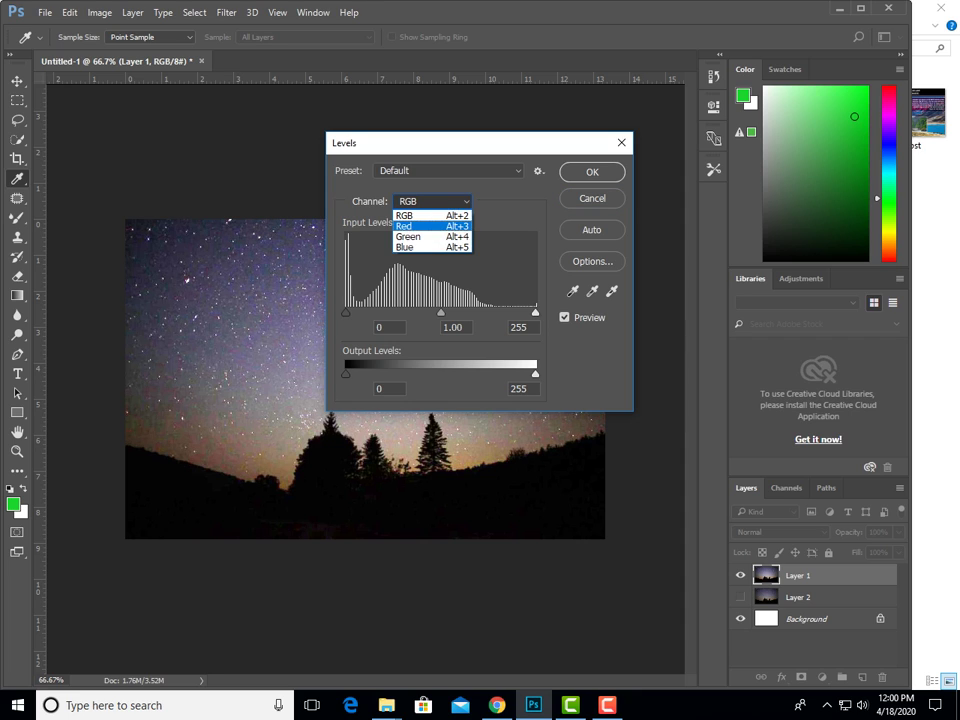
key("Return")
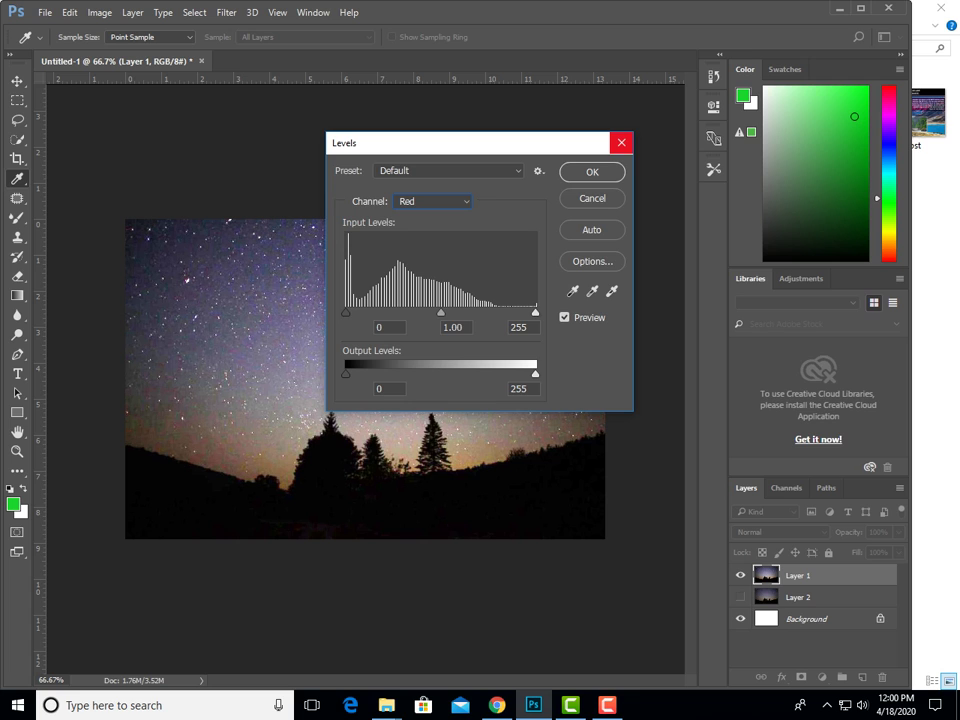
left_click(621, 143)
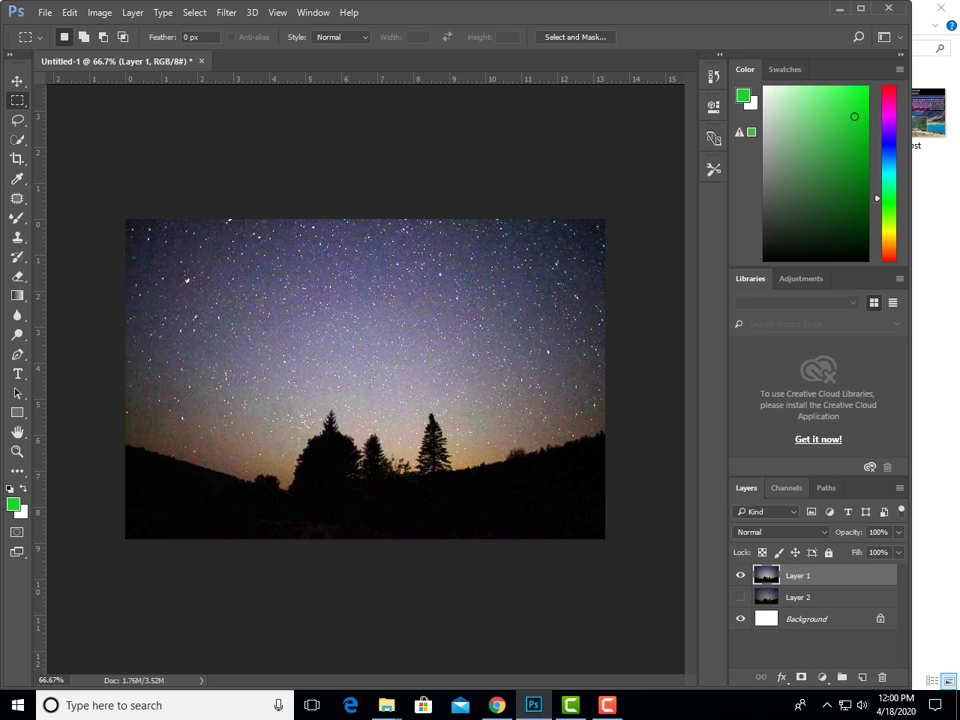
left_click(786, 488)
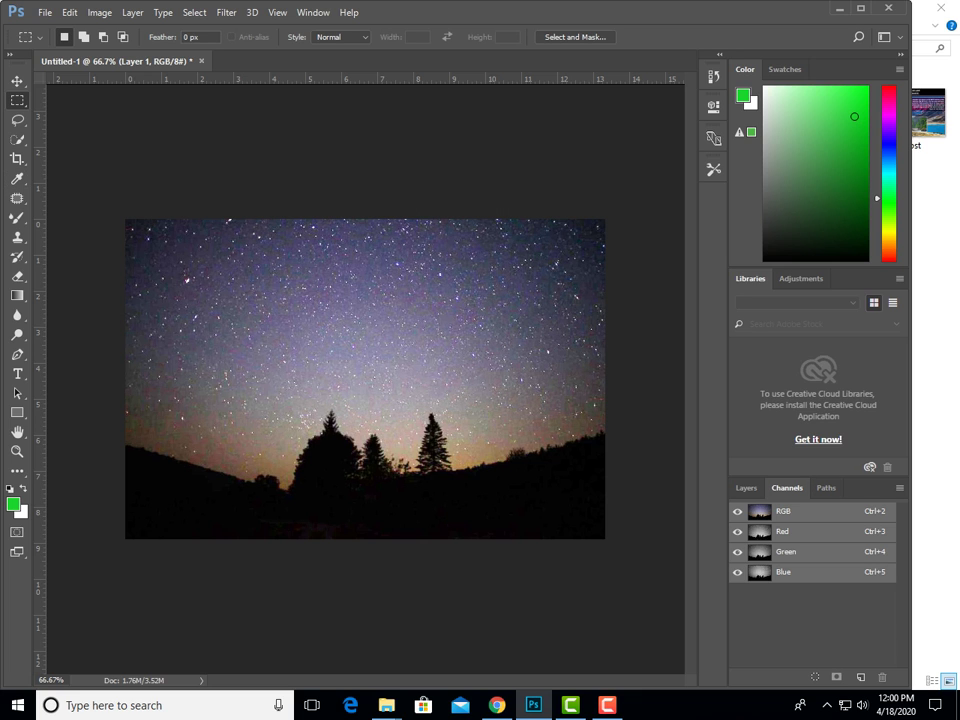
Float and enlarge the Channels panel, move it off the photo, then return to the Layers list.
mouse_move(786, 488)
left_mouse_down()
mouse_move(524, 223)
mouse_move(492, 236)
left_mouse_up()
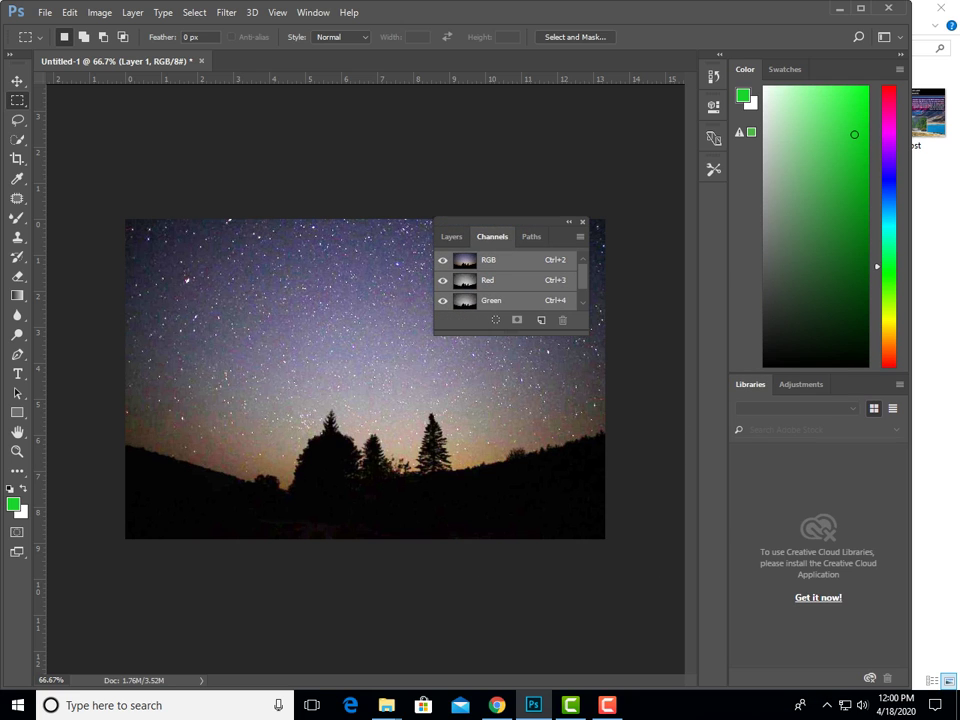
left_click_drag(511, 333, 511, 579)
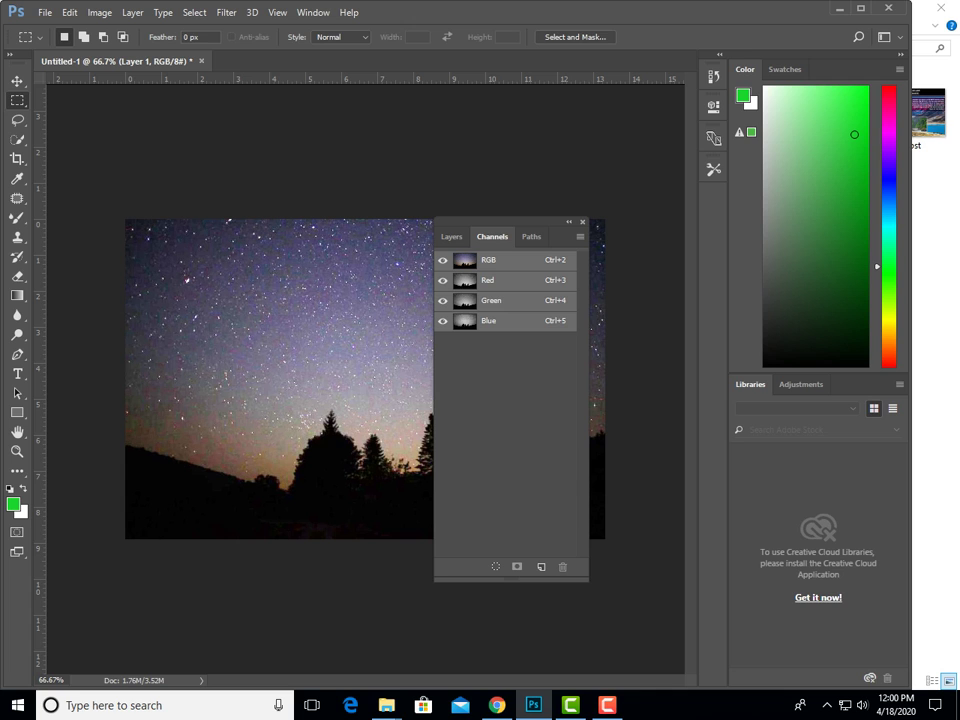
left_click_drag(555, 236, 742, 333)
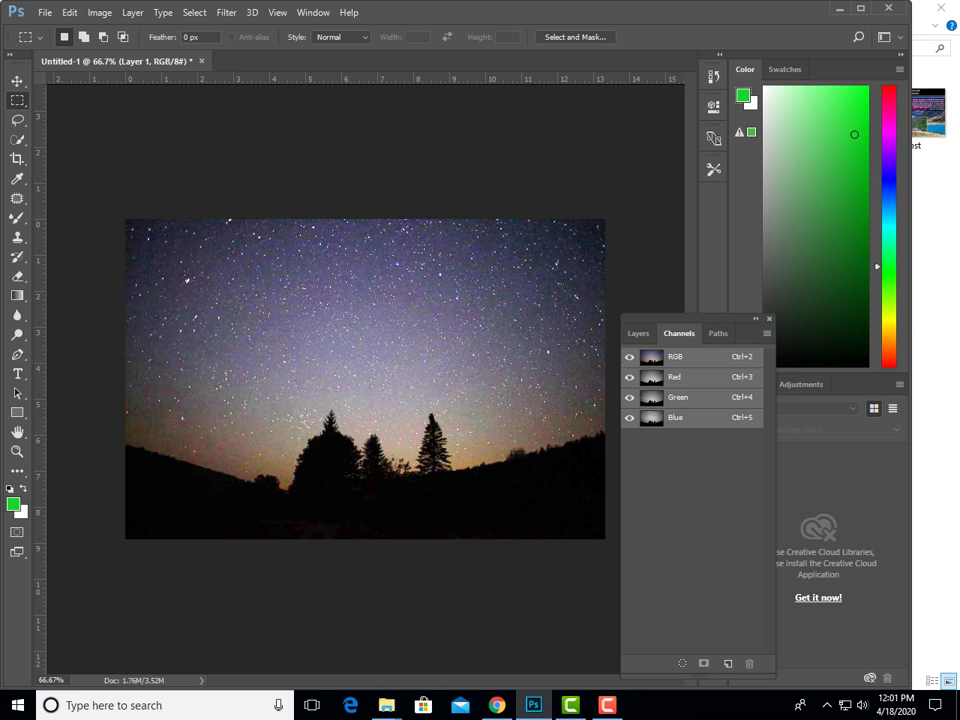
key("F7")
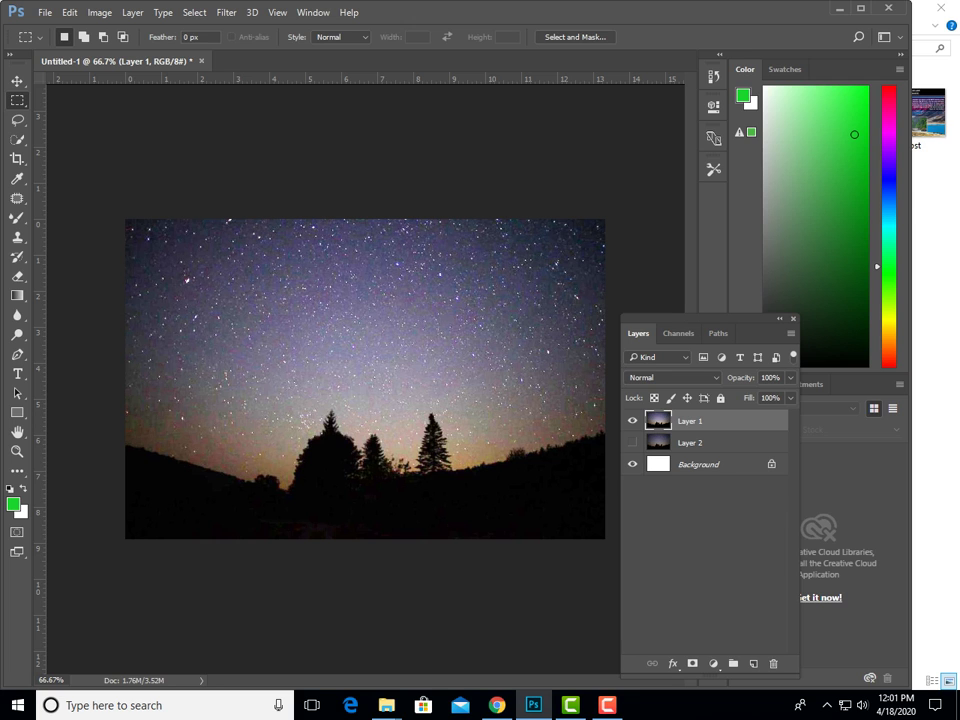
left_click(99, 12)
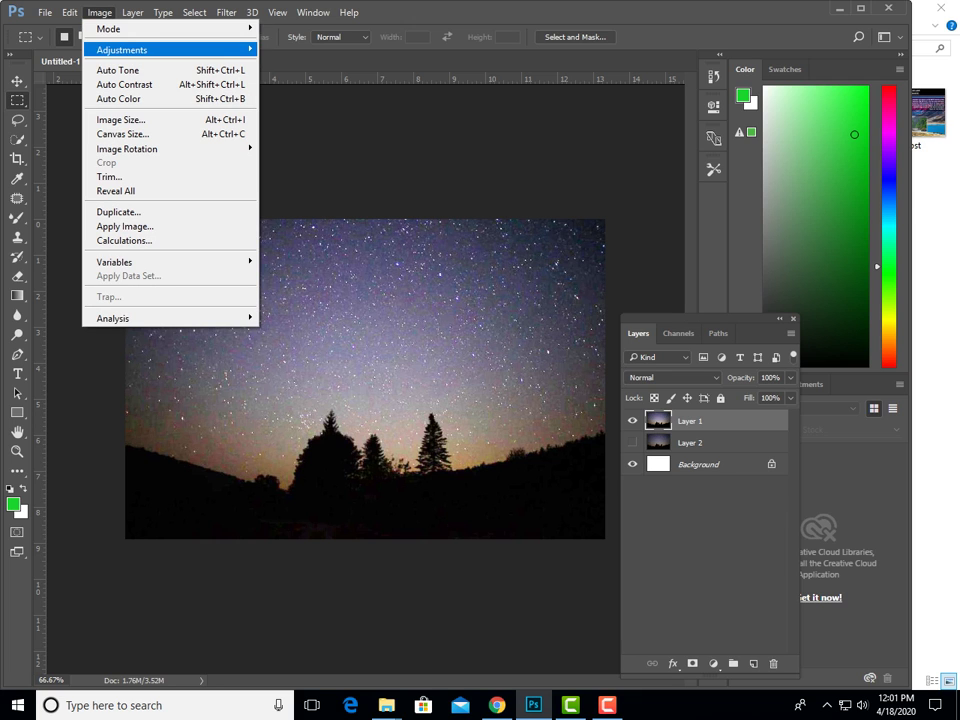
mouse_move(122, 49)
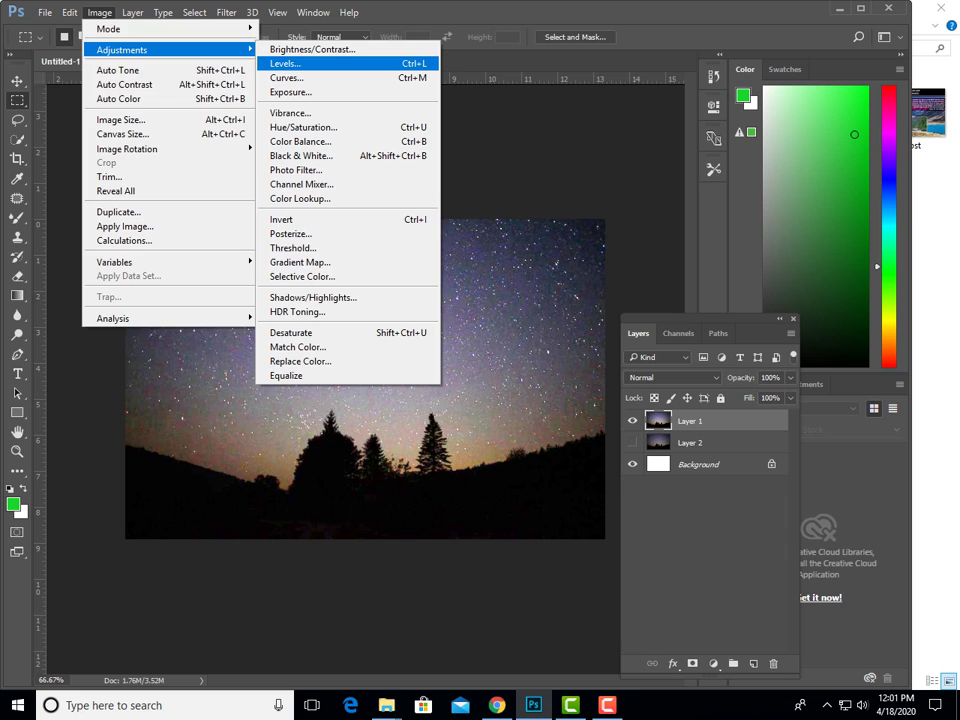
In Levels on Layer 1, test the Red channel's black and white input sliders, restoring 0 and 255.
left_click(290, 63)
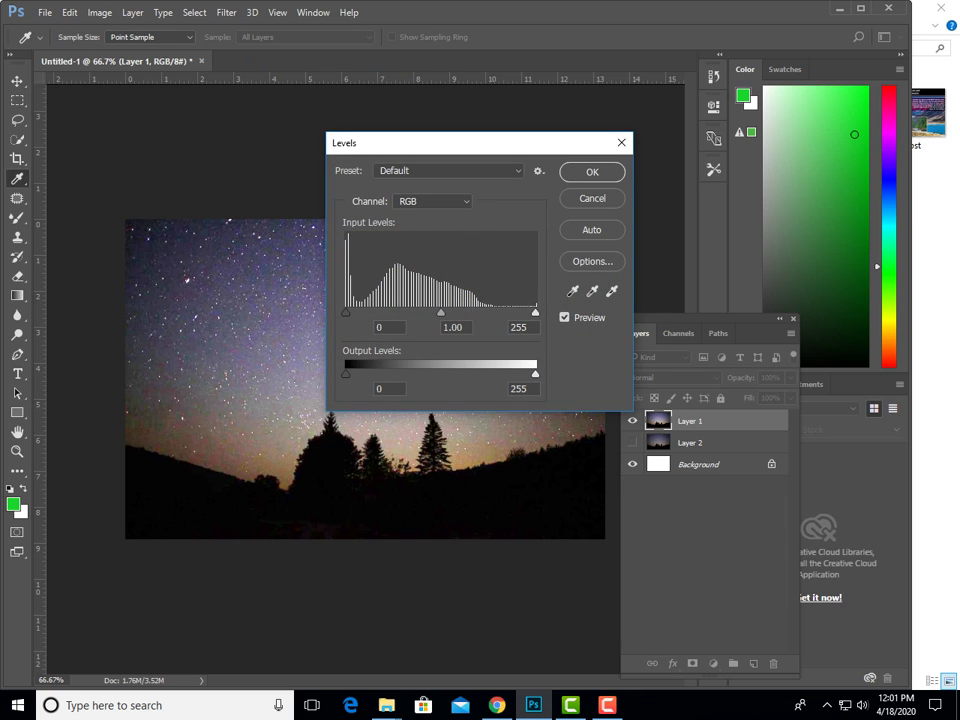
left_click(432, 201)
left_click(404, 226)
left_click_drag(345, 312, 390, 312)
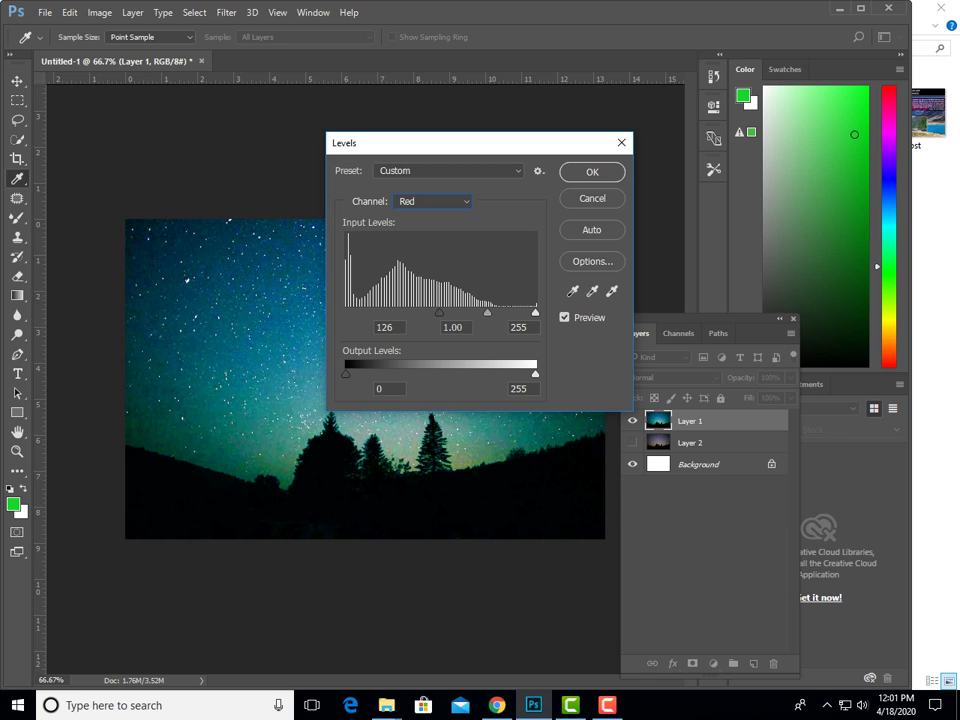
type("0")
mouse_move(535, 312)
left_mouse_down()
mouse_move(393, 312)
mouse_move(535, 312)
mouse_move(404, 312)
mouse_move(412, 312)
left_mouse_up()
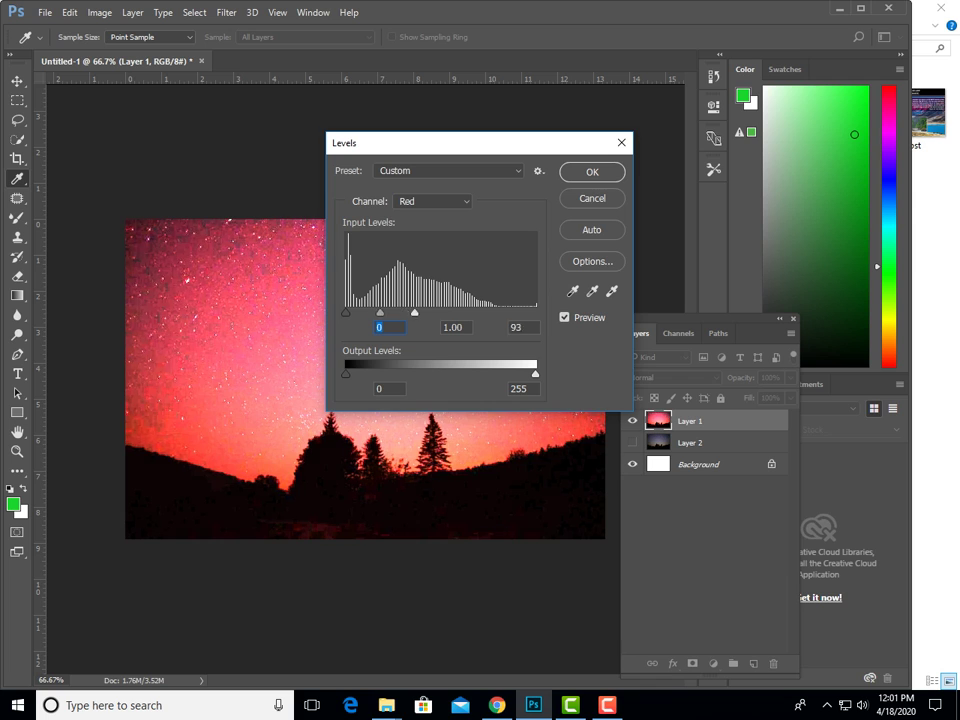
key("ctrl+z")
left_click(432, 201)
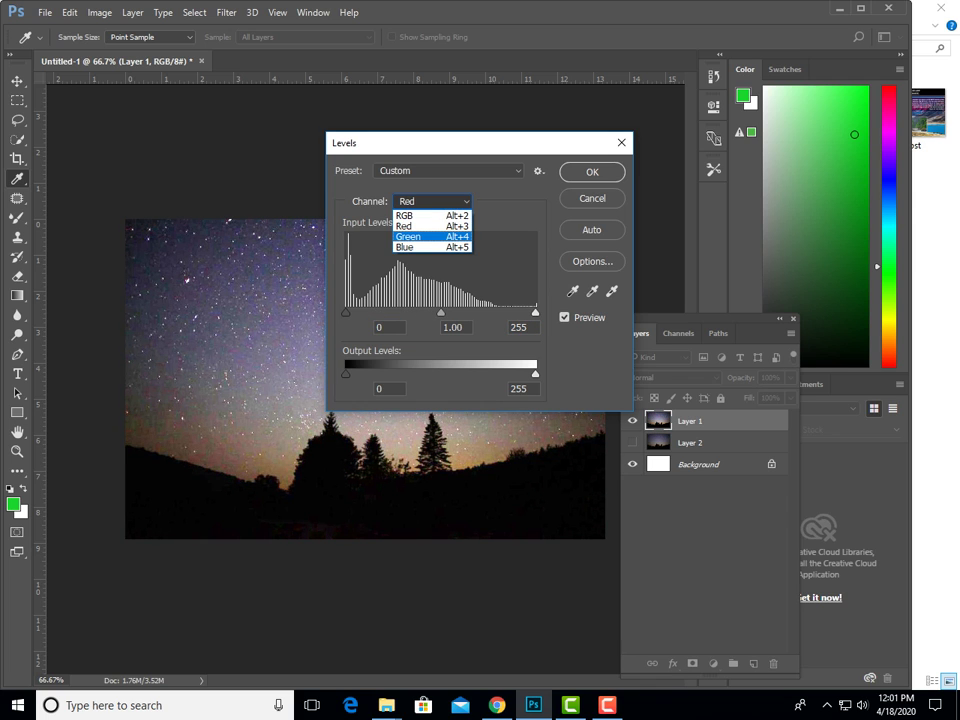
In Levels, try the Green channel, lowering its white point and raising its black point.
key("Return")
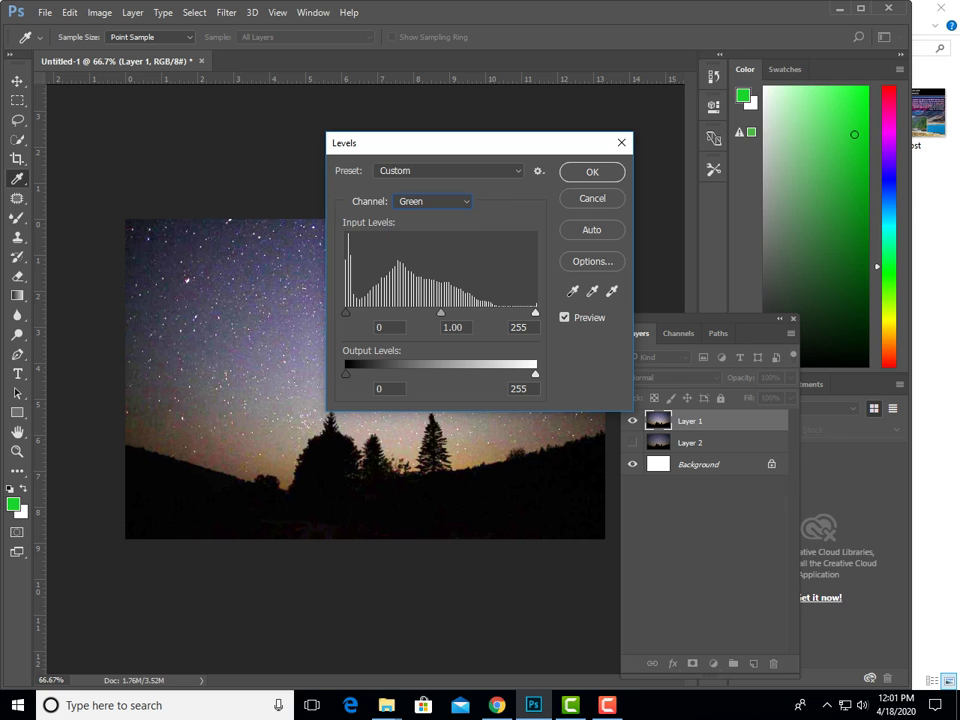
mouse_move(535, 312)
left_mouse_down()
mouse_move(460, 312)
mouse_move(535, 312)
left_mouse_up()
mouse_move(345, 312)
left_mouse_down()
mouse_move(466, 312)
mouse_move(345, 312)
left_mouse_up()
Test Blue channel white and black points, reset blue black to 0, then bring Chrome forward.
left_click(432, 201)
left_click(405, 247)
mouse_move(535, 313)
left_mouse_down()
mouse_move(392, 313)
mouse_move(535, 313)
left_mouse_up()
left_click_drag(345, 313, 501, 313)
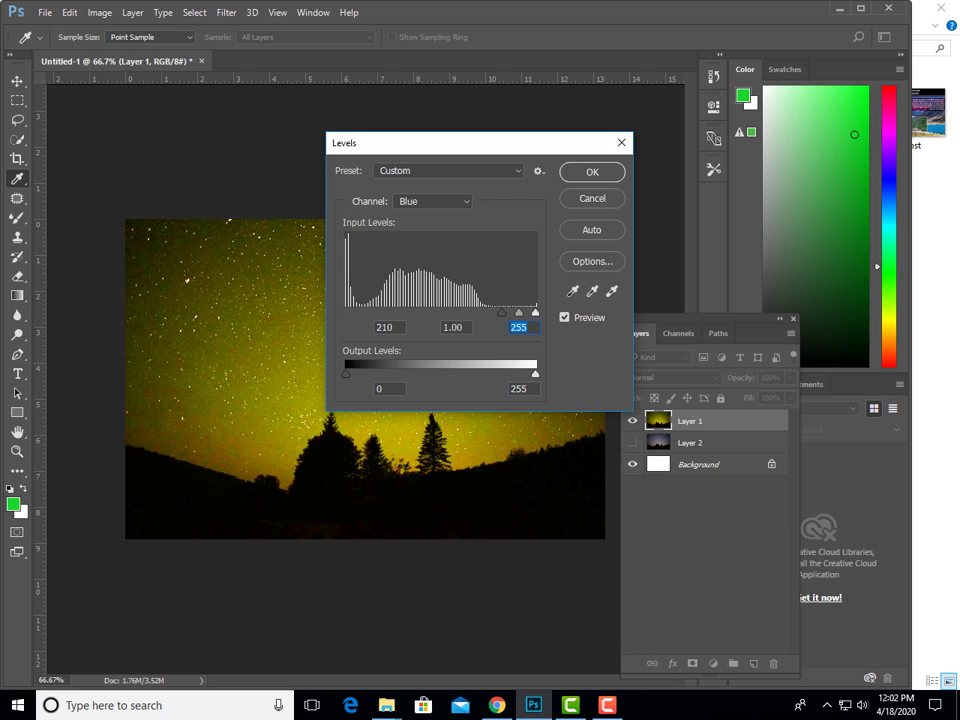
left_click_drag(501, 313, 345, 313)
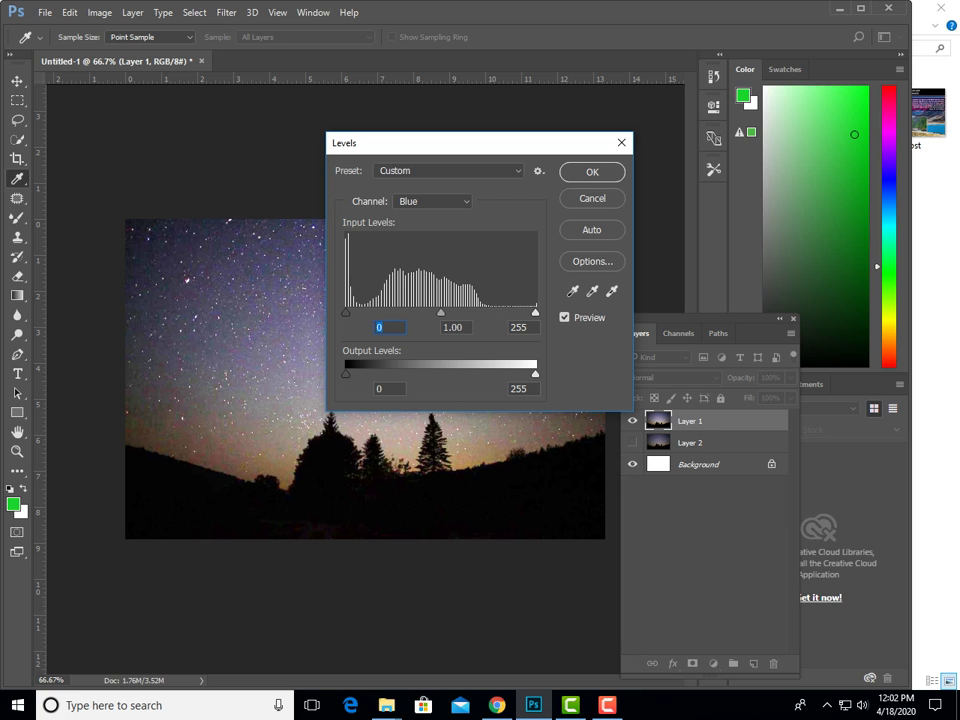
left_click_drag(451, 150, 602, 144)
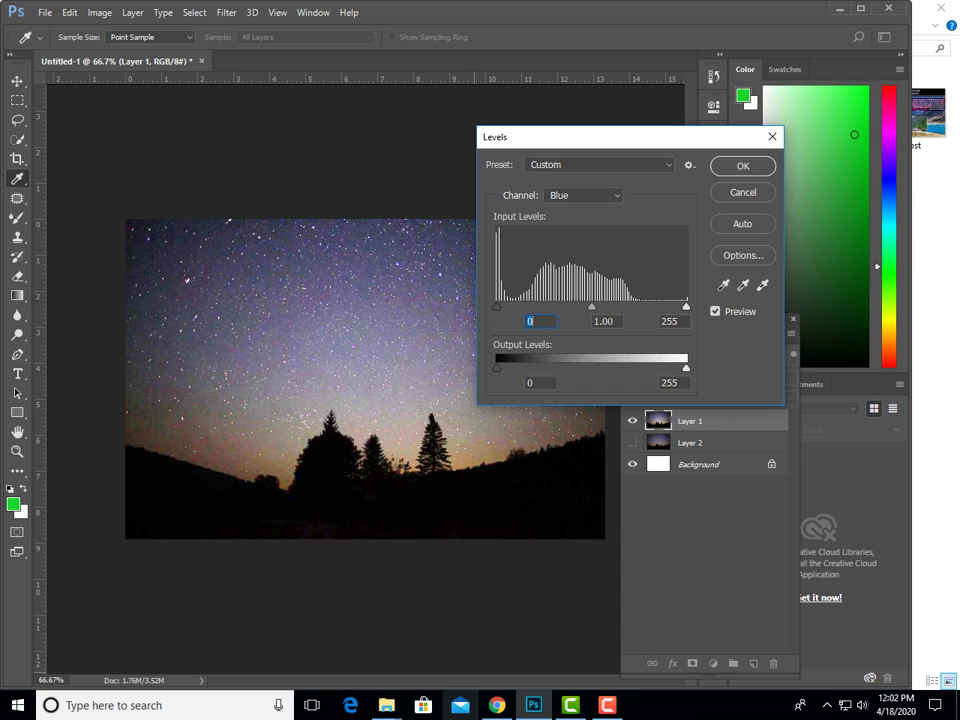
left_click(496, 705)
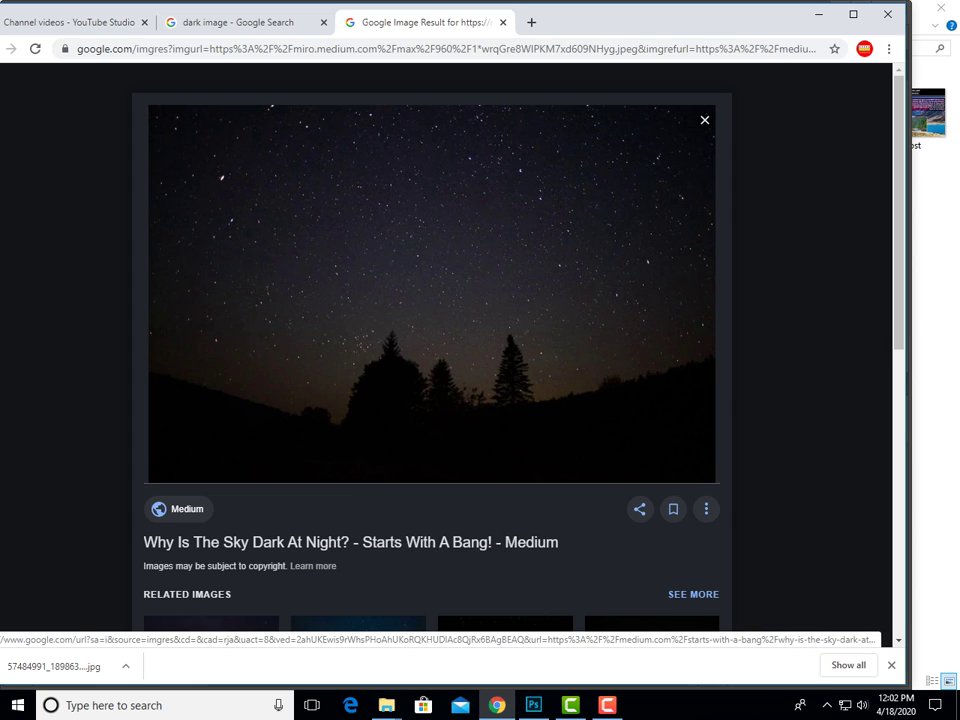
Open Google Images in a new Chrome tab.
key("ctrl+t")
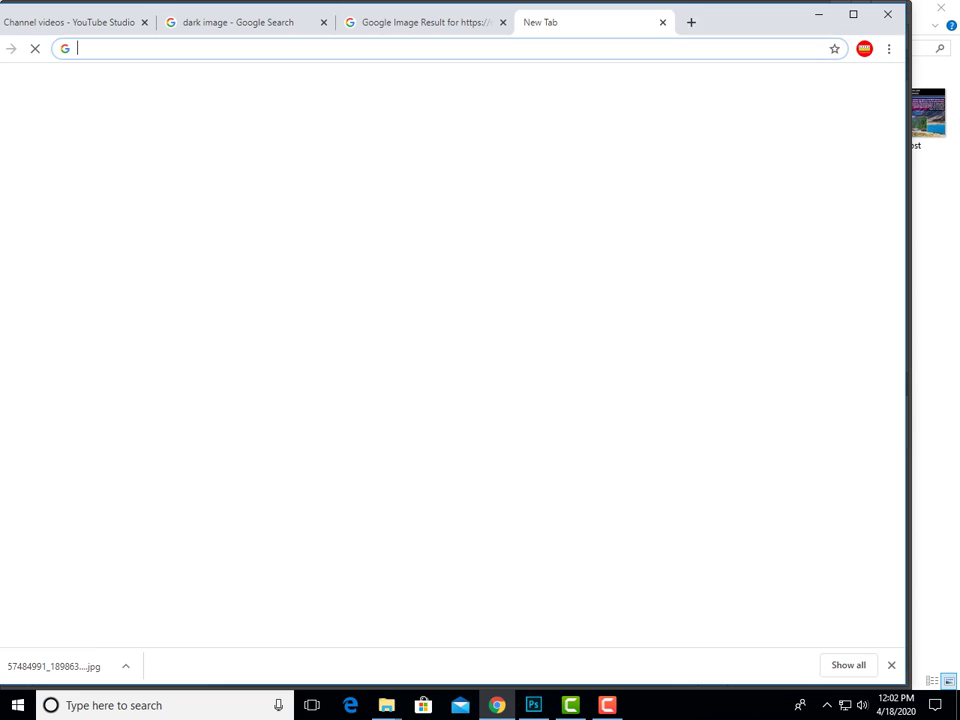
left_click(890, 74)
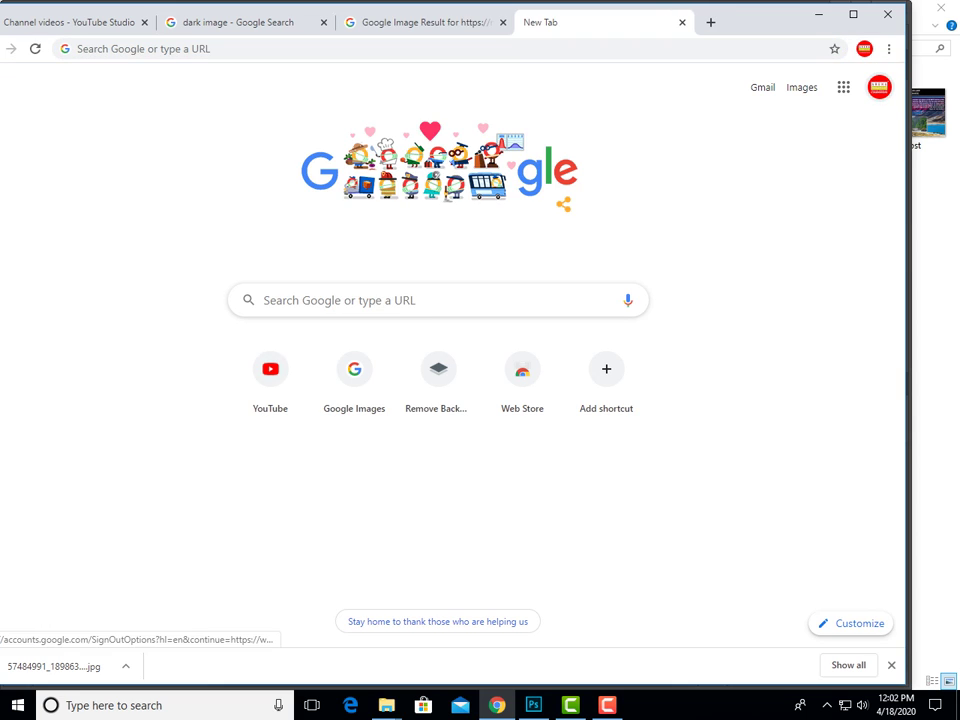
left_click(801, 87)
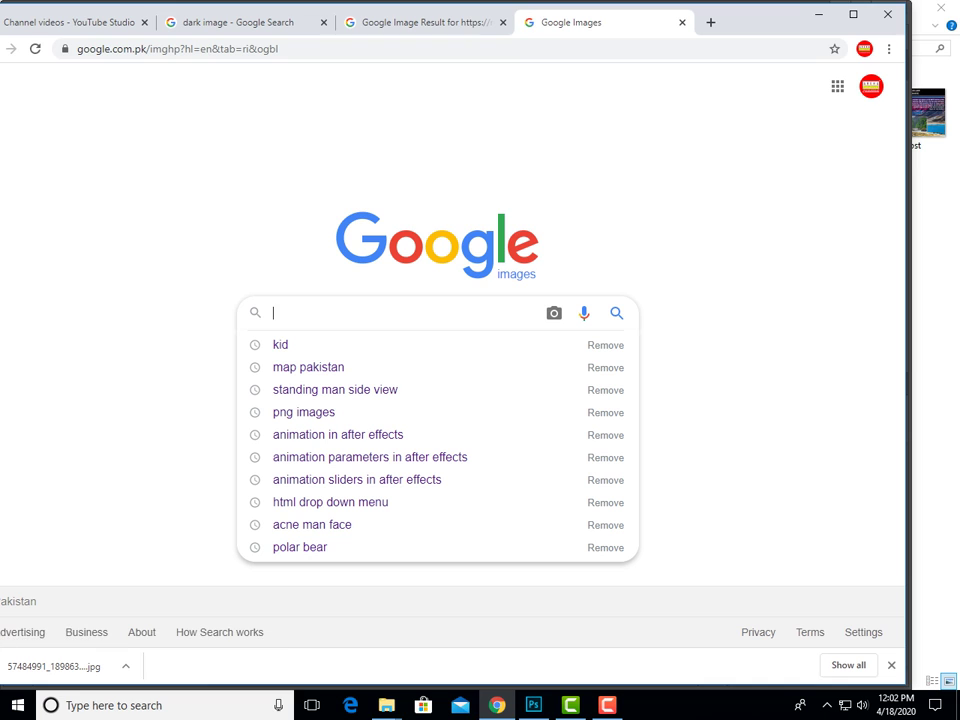
mouse_move(386, 705)
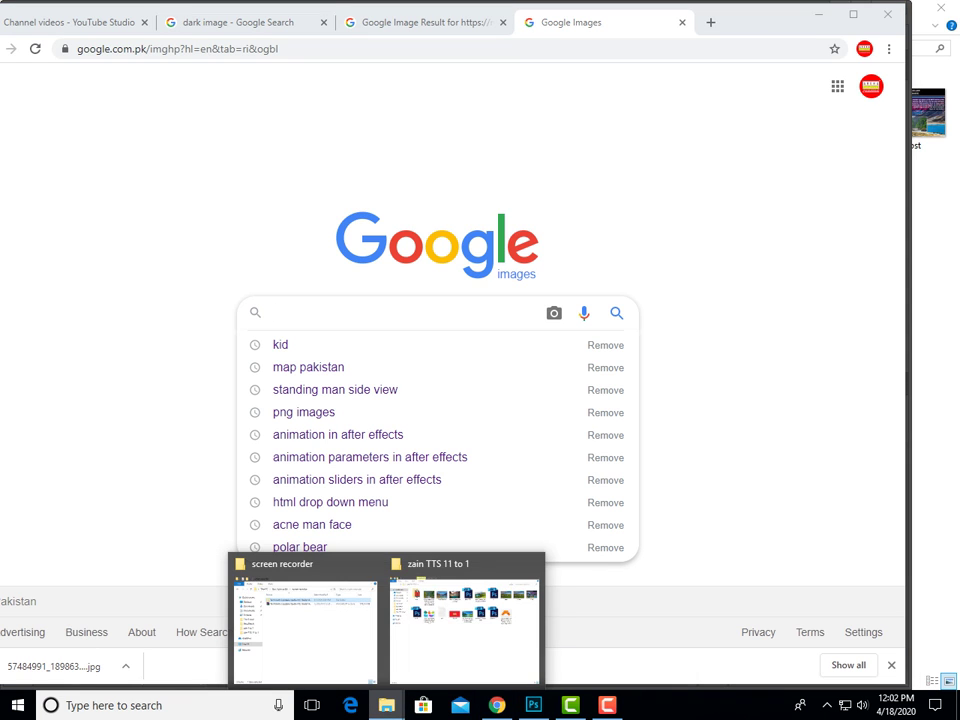
Glance at the project image folder, then return to Photoshop and cancel Levels.
left_click(460, 640)
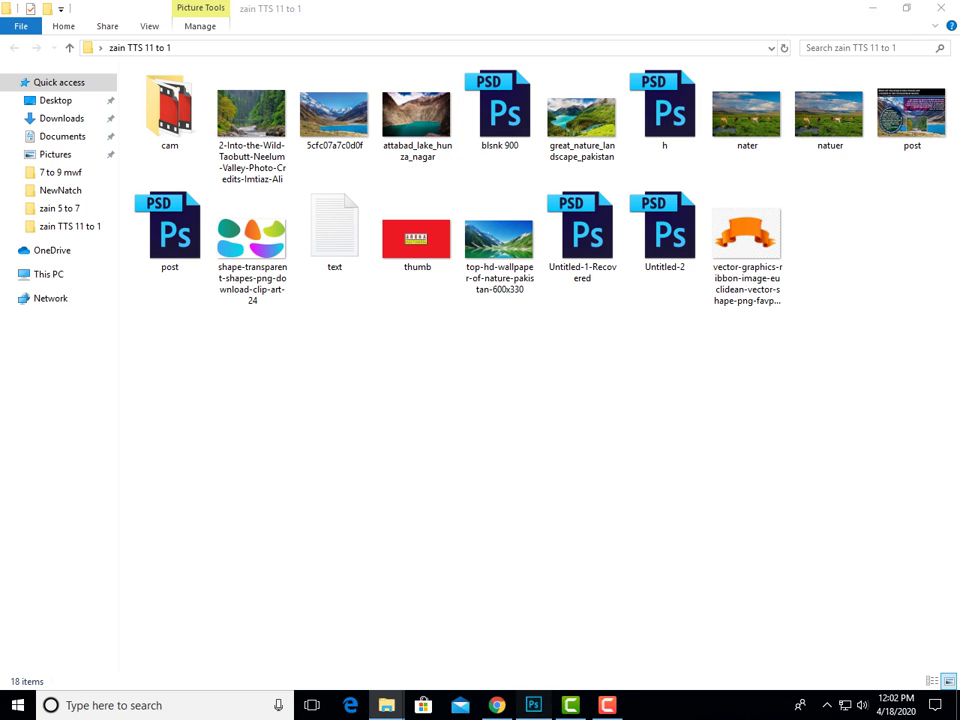
key("alt+Tab")
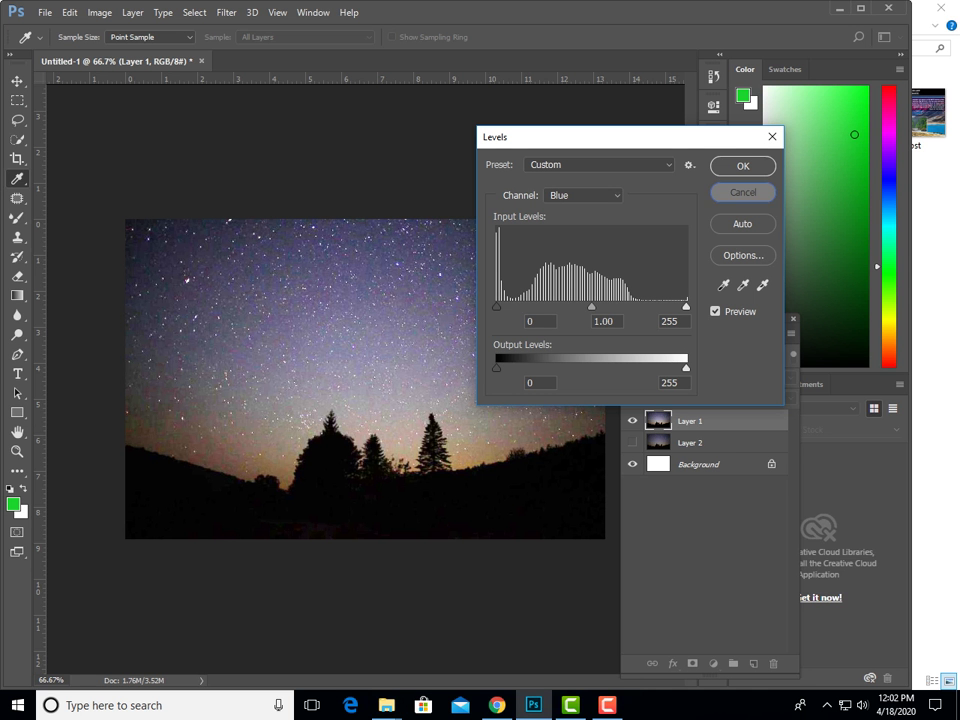
left_click(743, 192)
Open great_nature_landscape_pakistan.jpg through File > Open and start unlocking its Background layer.
left_click(45, 12)
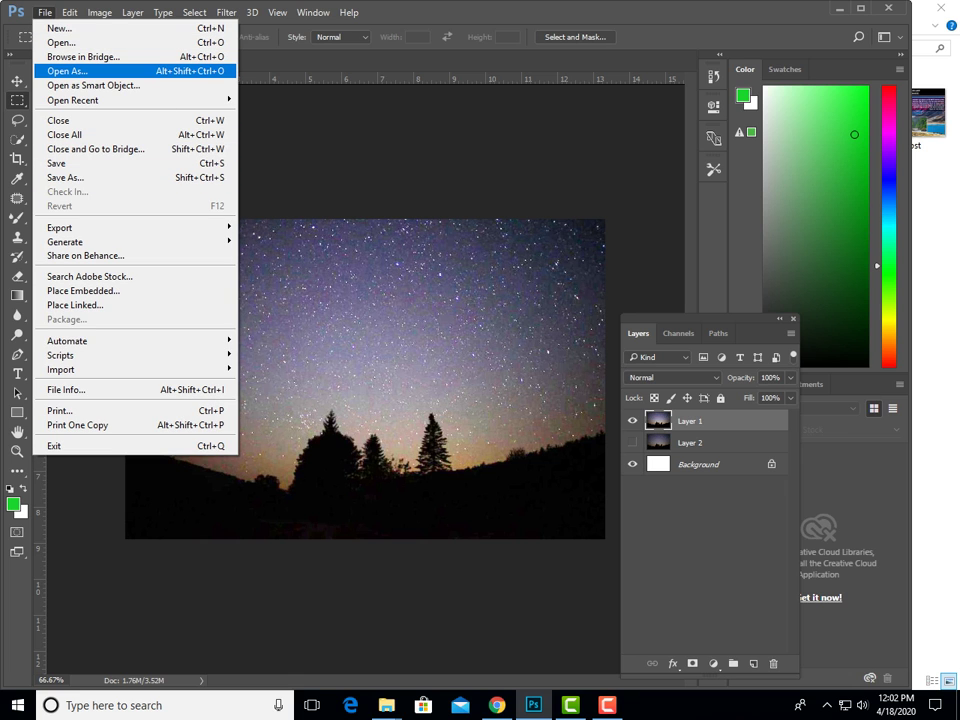
left_click(61, 42)
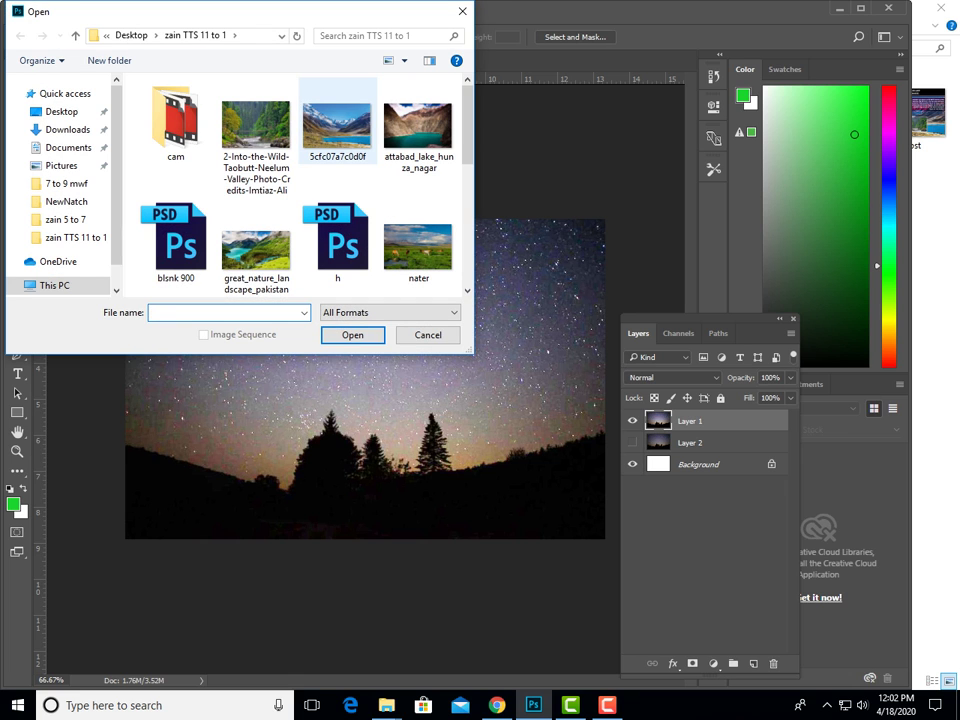
left_click(256, 252)
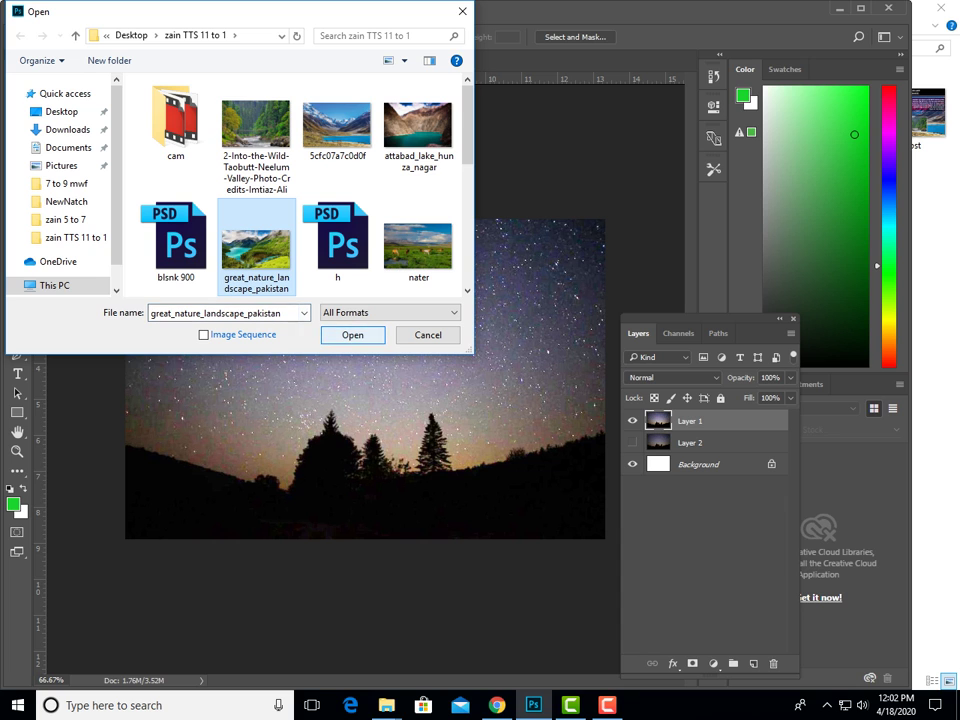
key("Return")
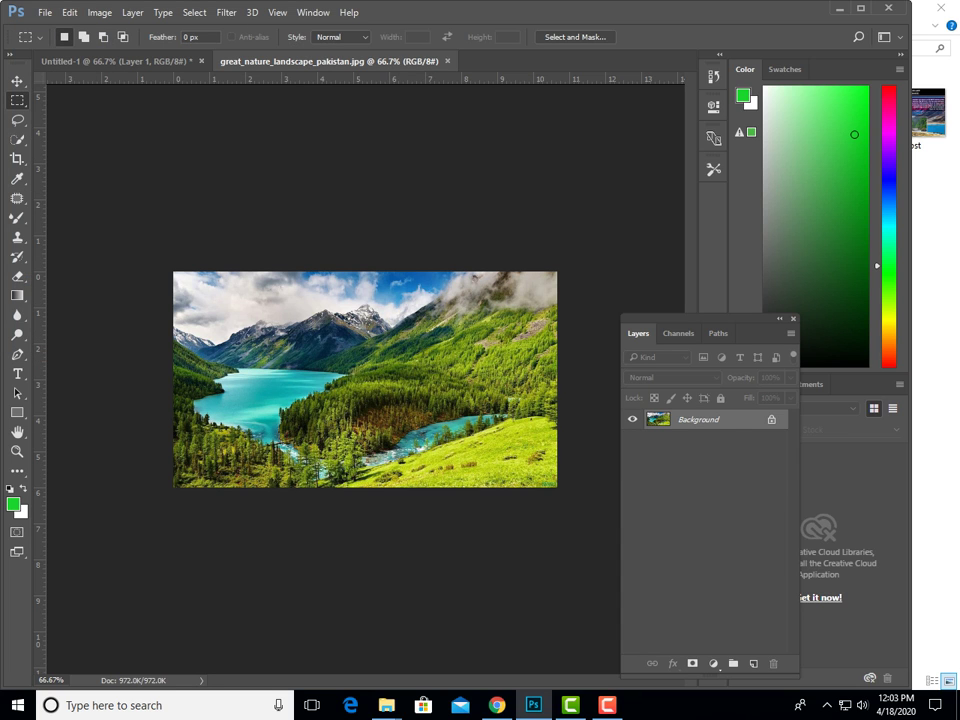
double_click(698, 419)
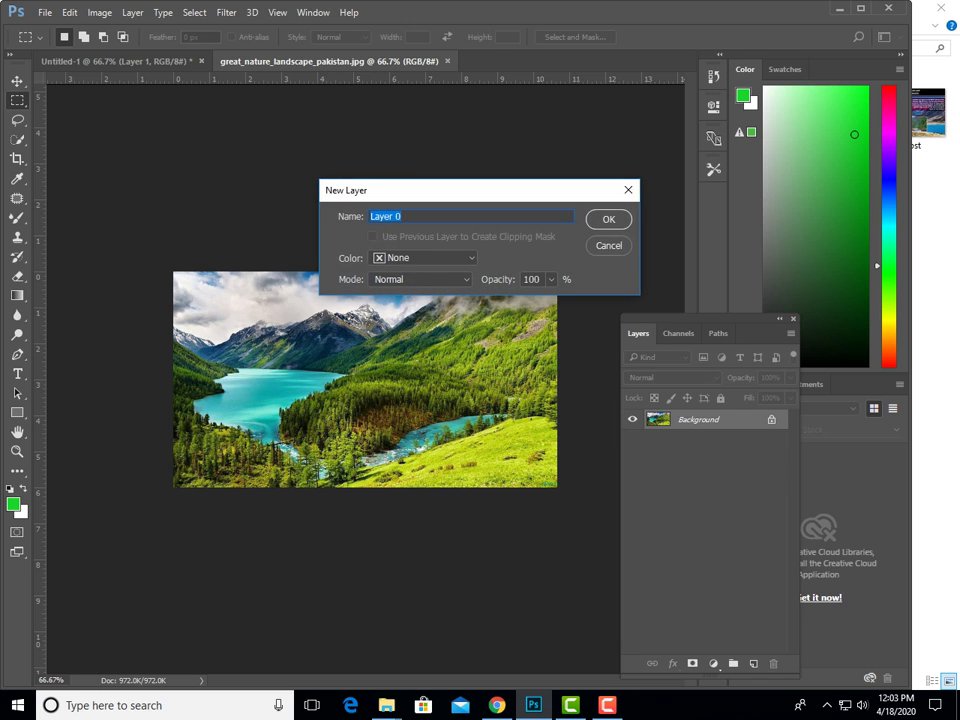
Confirm Layer 0, keep RGB mode, view at 100%, and dock the Layers panel right.
key("Return")
left_click(99, 12)
mouse_move(150, 28)
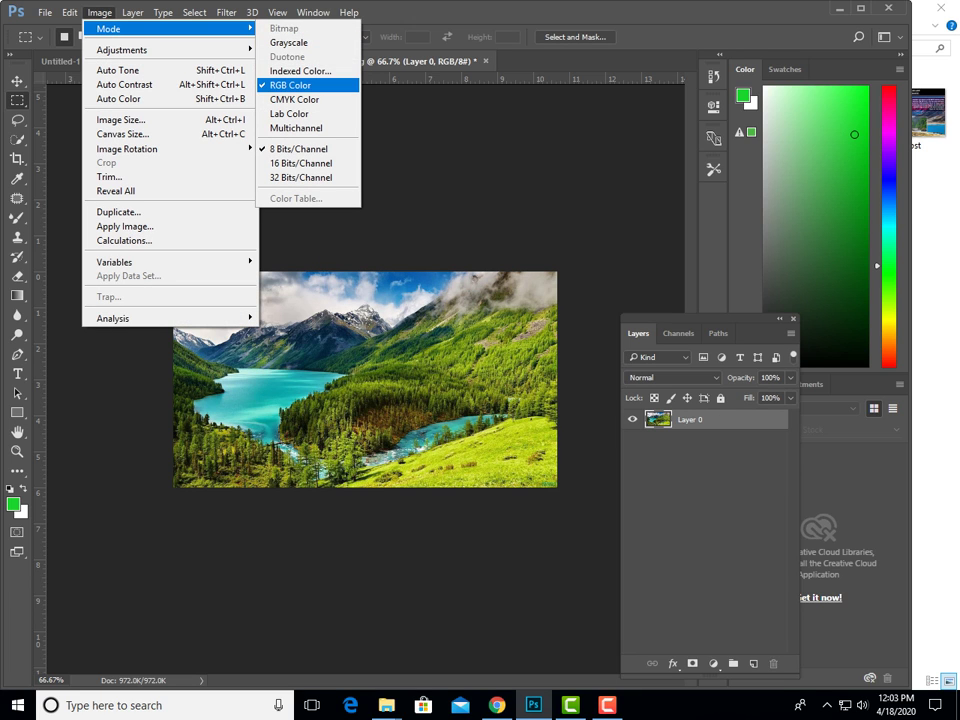
left_click(290, 85)
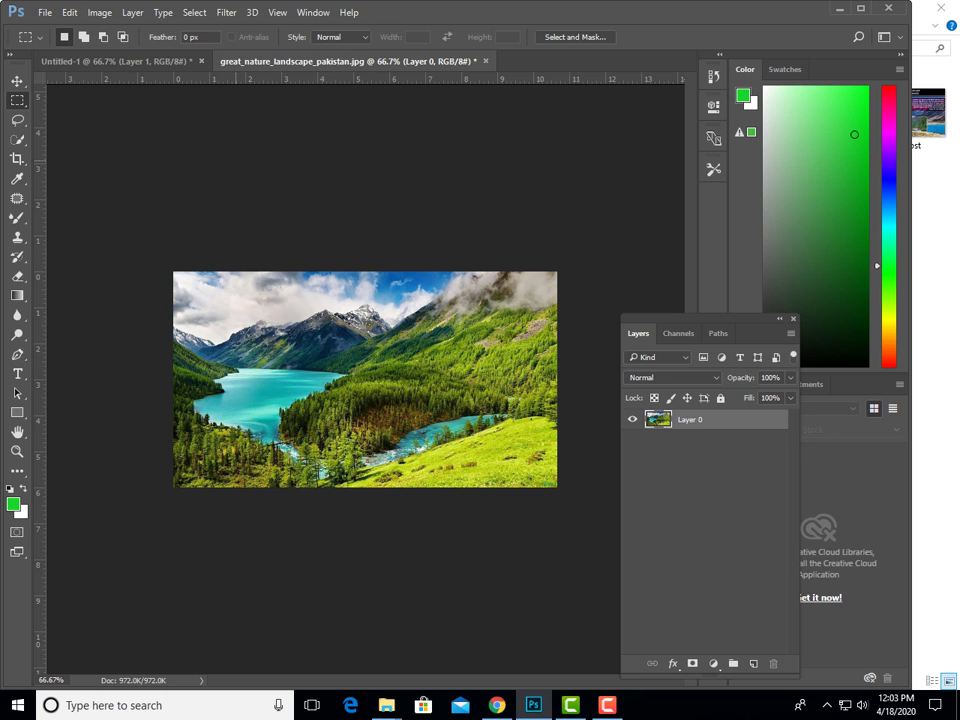
key("ctrl+1")
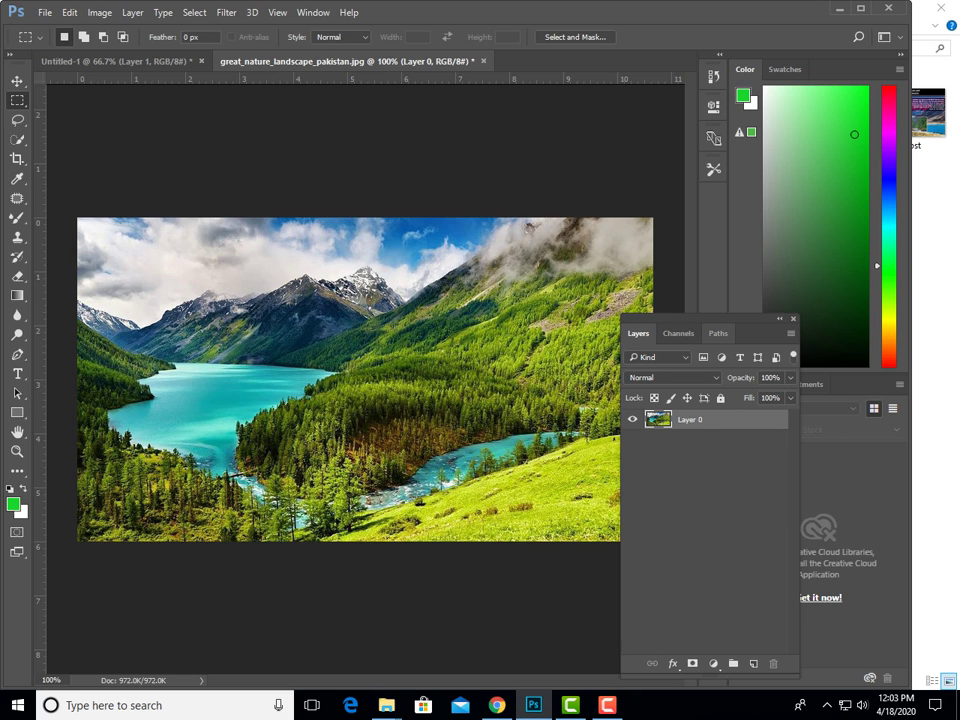
left_click_drag(700, 318, 802, 441)
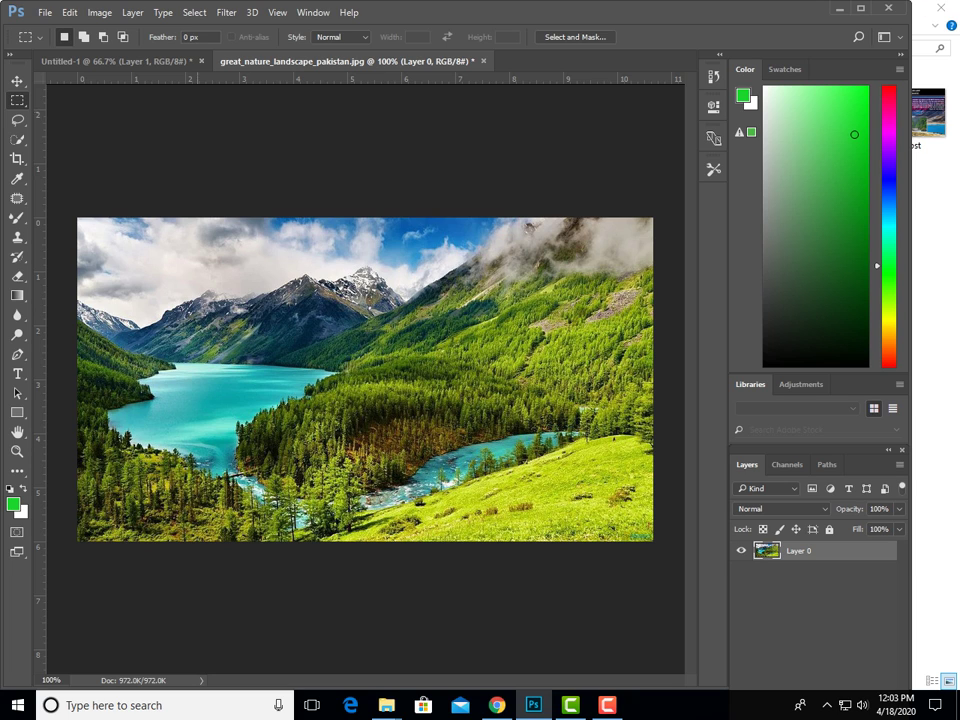
left_click(99, 12)
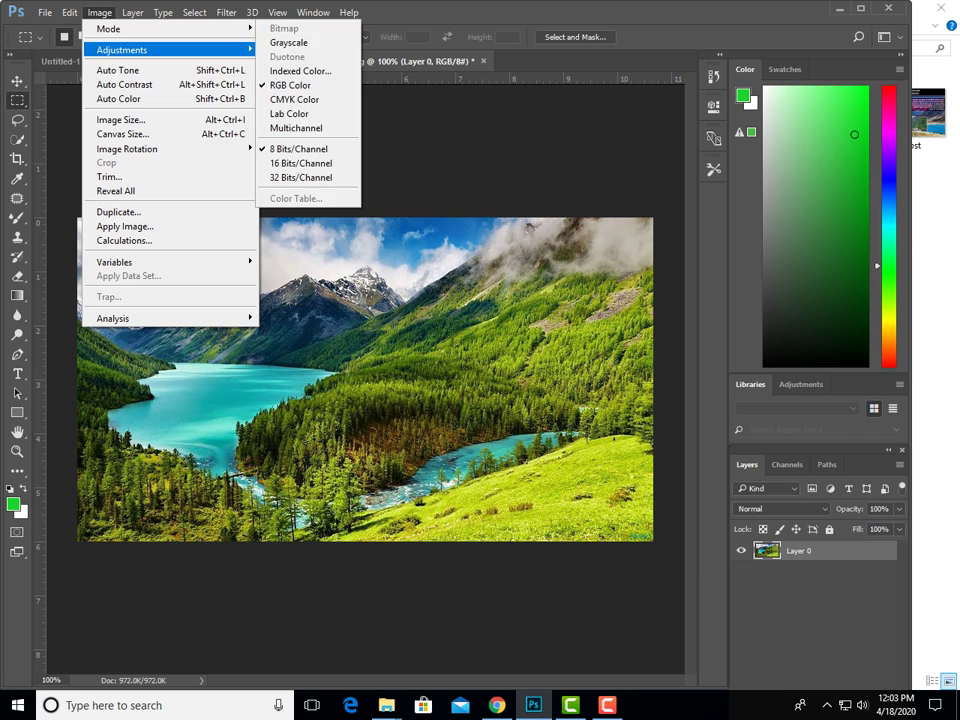
mouse_move(108, 28)
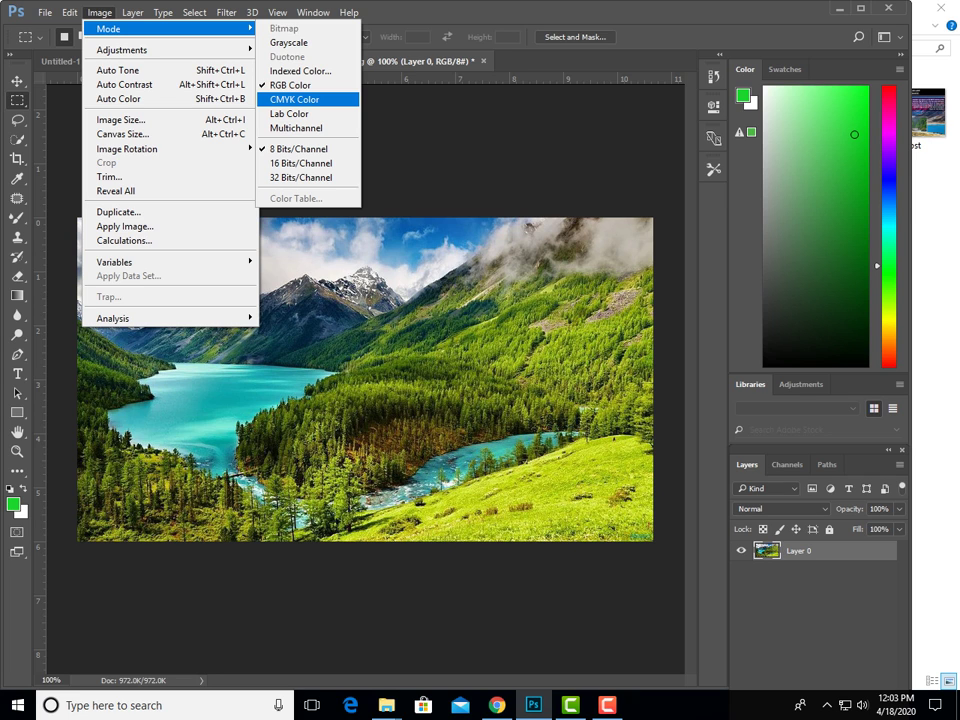
left_click(300, 99)
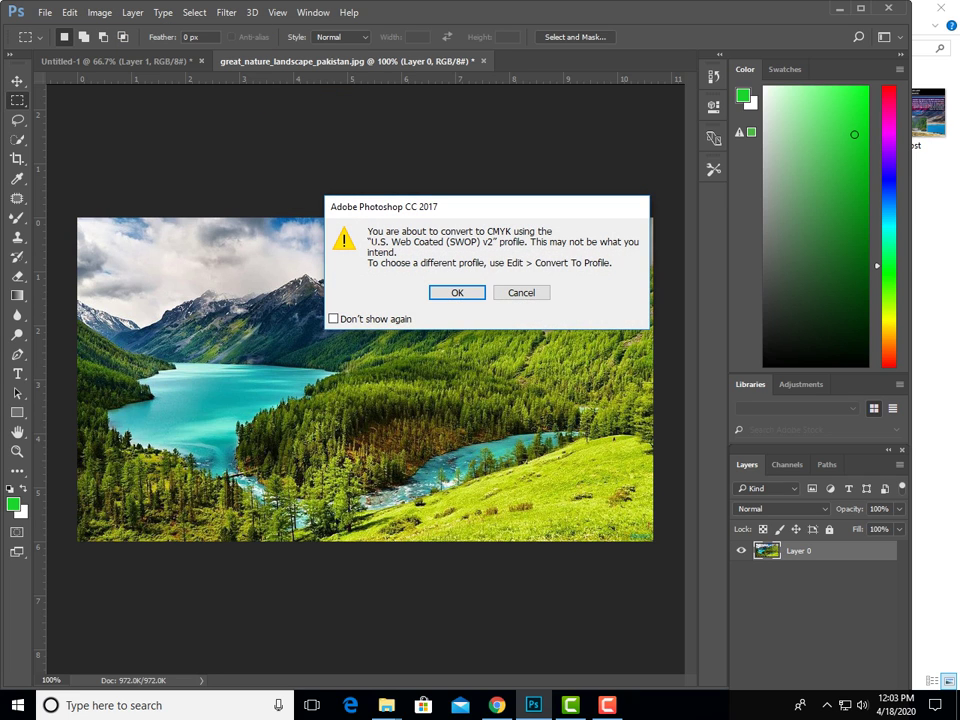
key("Return")
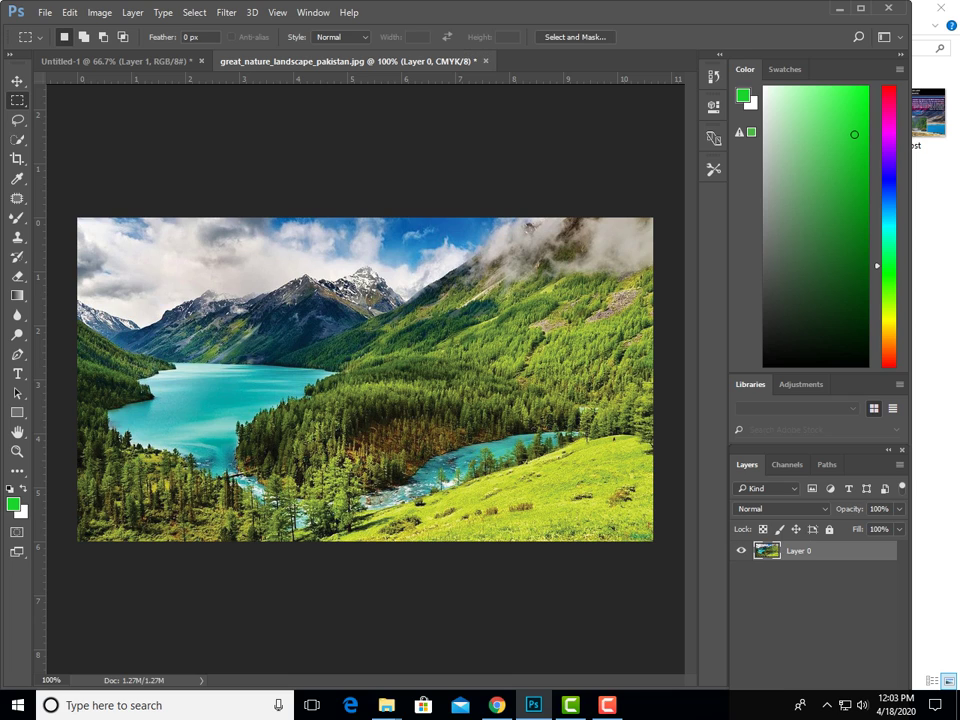
right_click(417, 94)
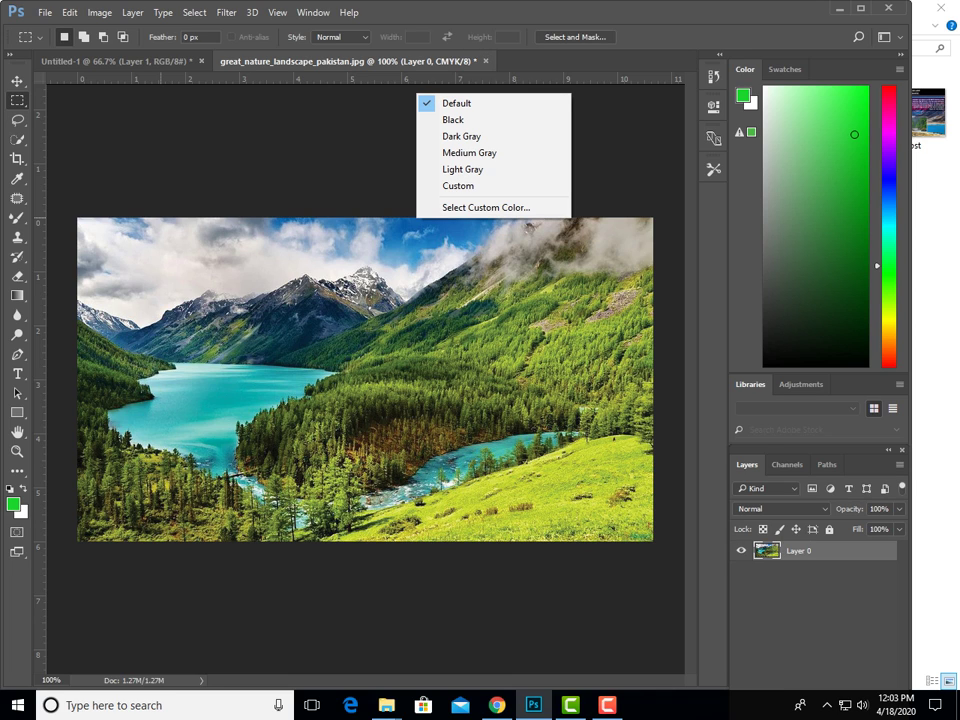
key("Escape")
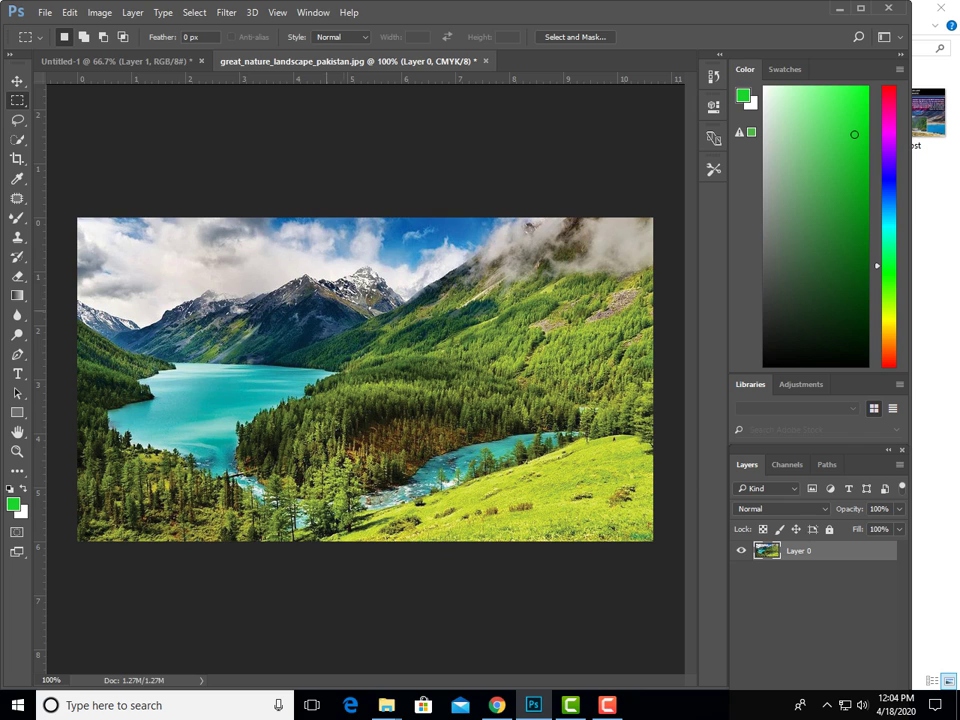
left_click(100, 13)
mouse_move(150, 28)
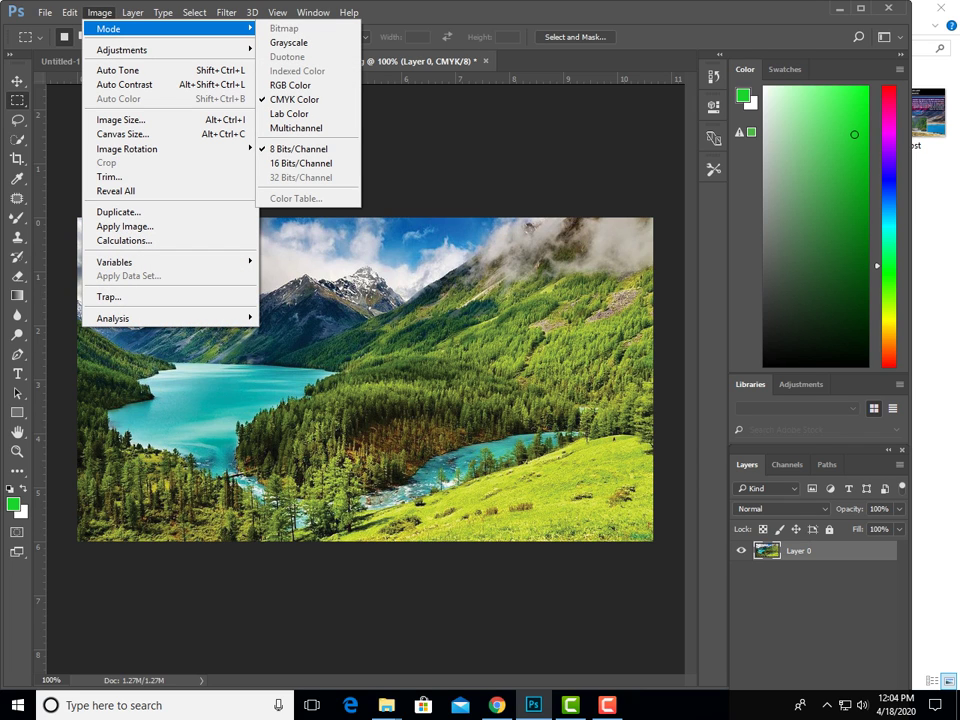
key("Right")
key("Down")
key("Down")
key("Down")
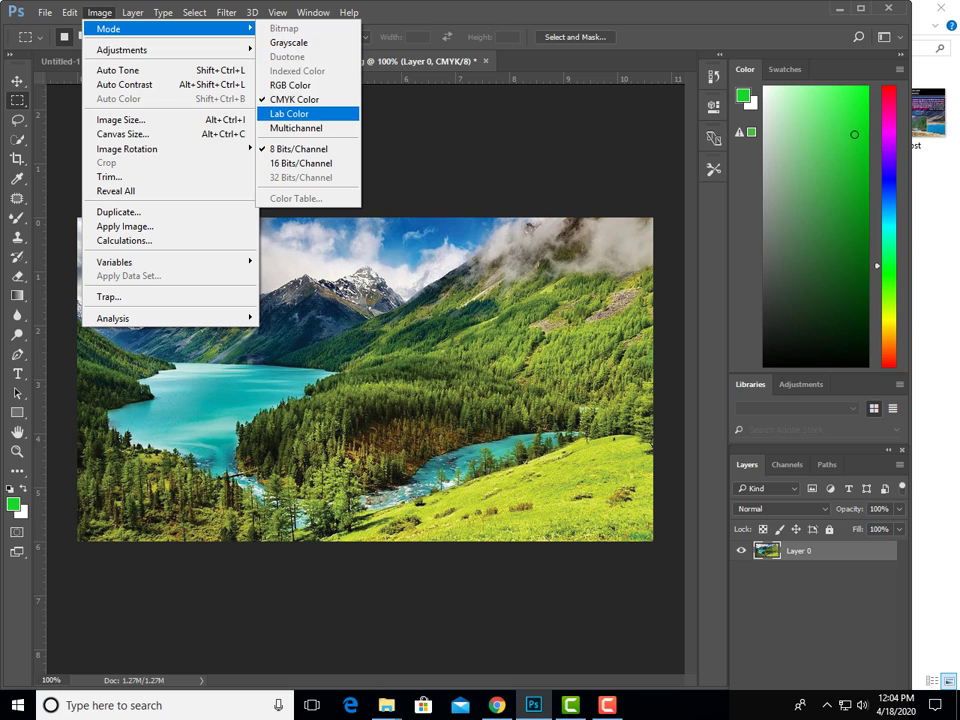
key("Up")
key("Up")
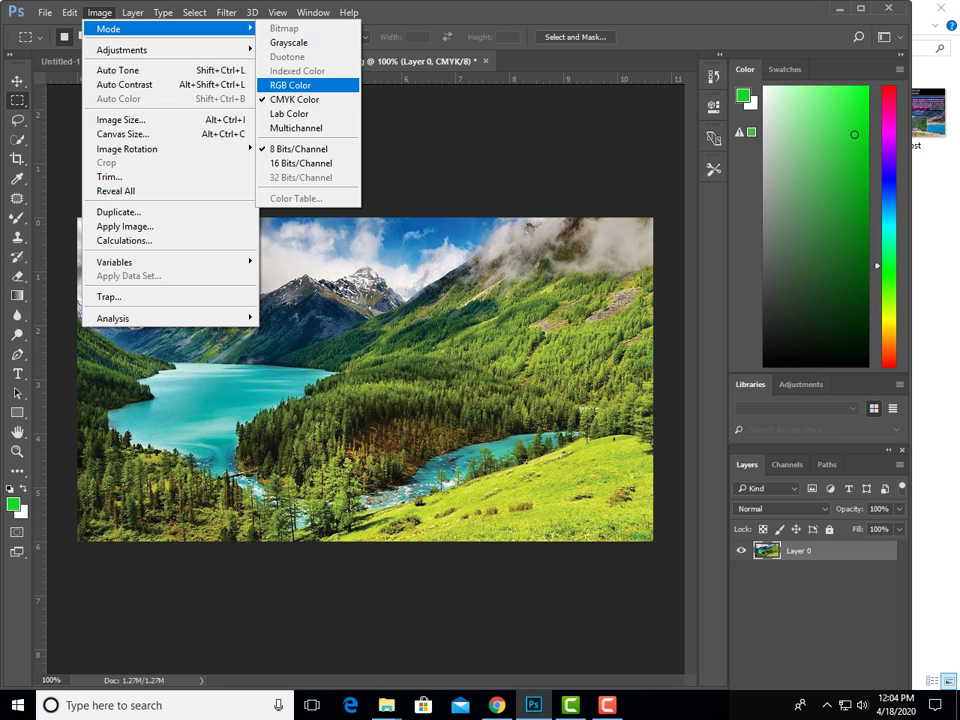
key("Up")
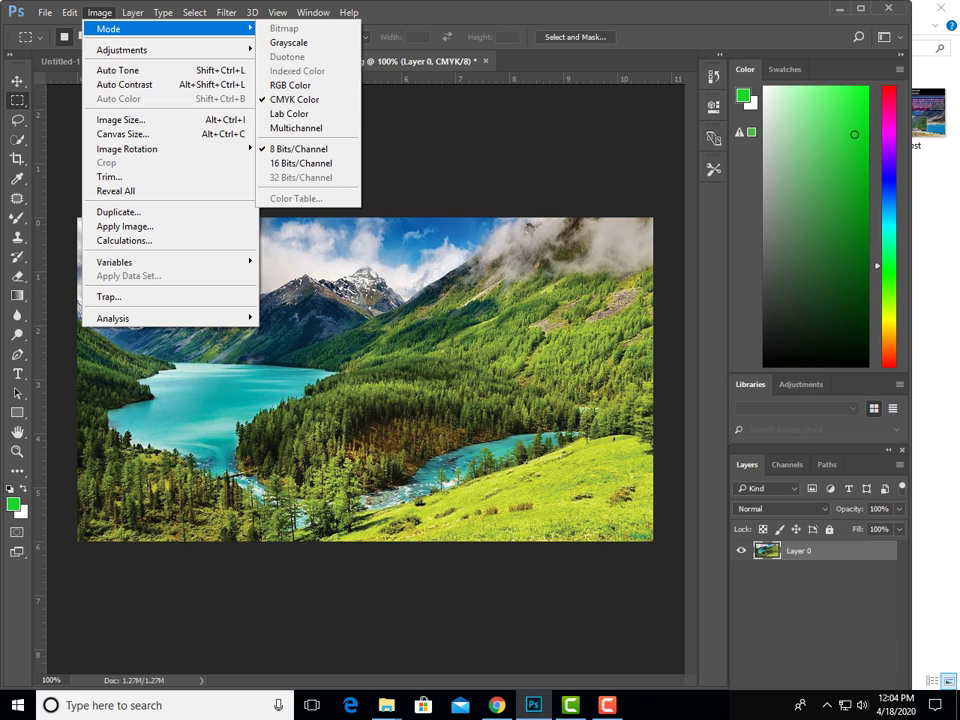
key("Down")
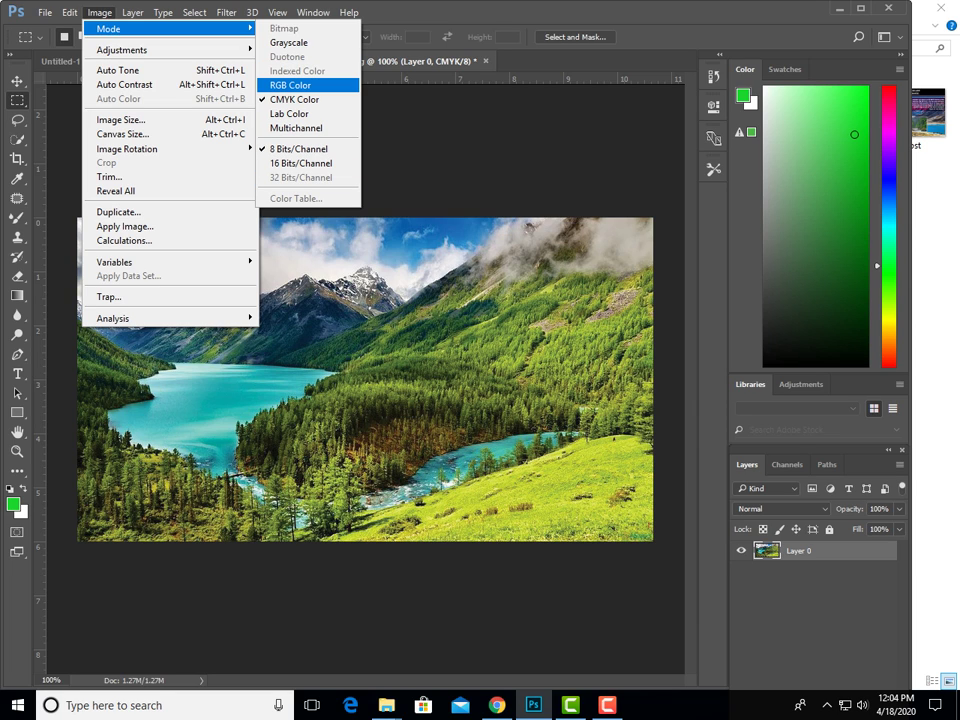
key("Escape")
key("Escape")
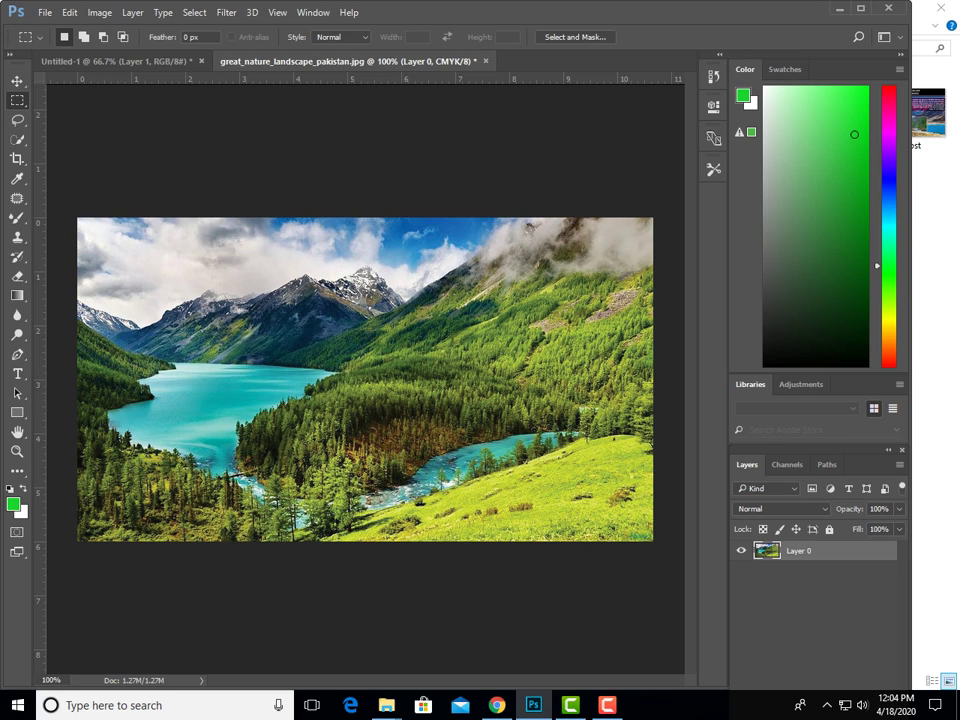
left_click(99, 12)
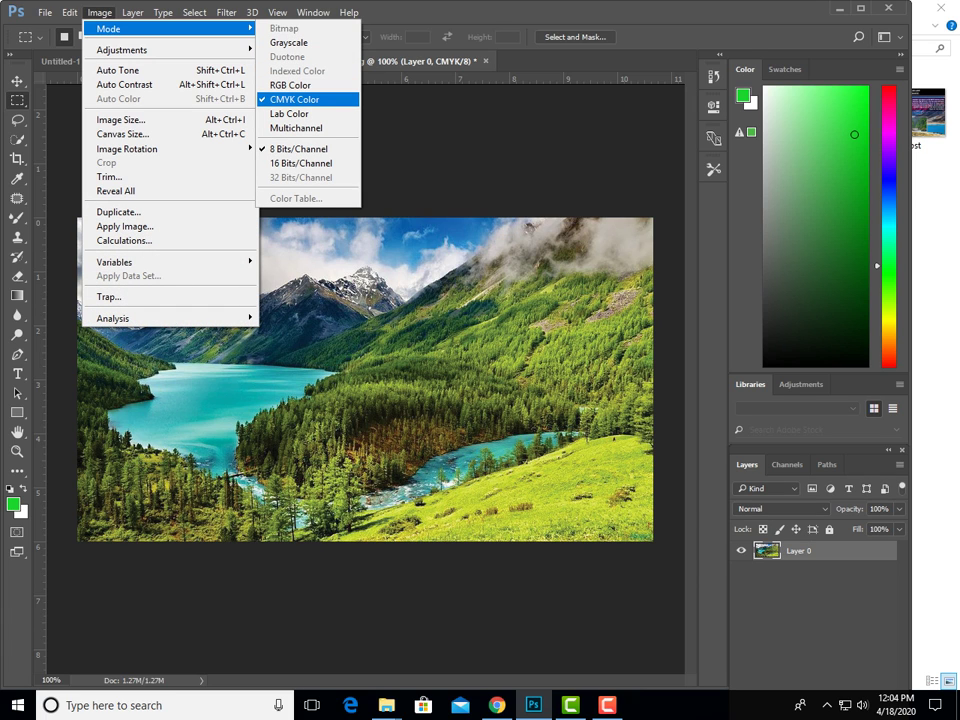
mouse_move(100, 12)
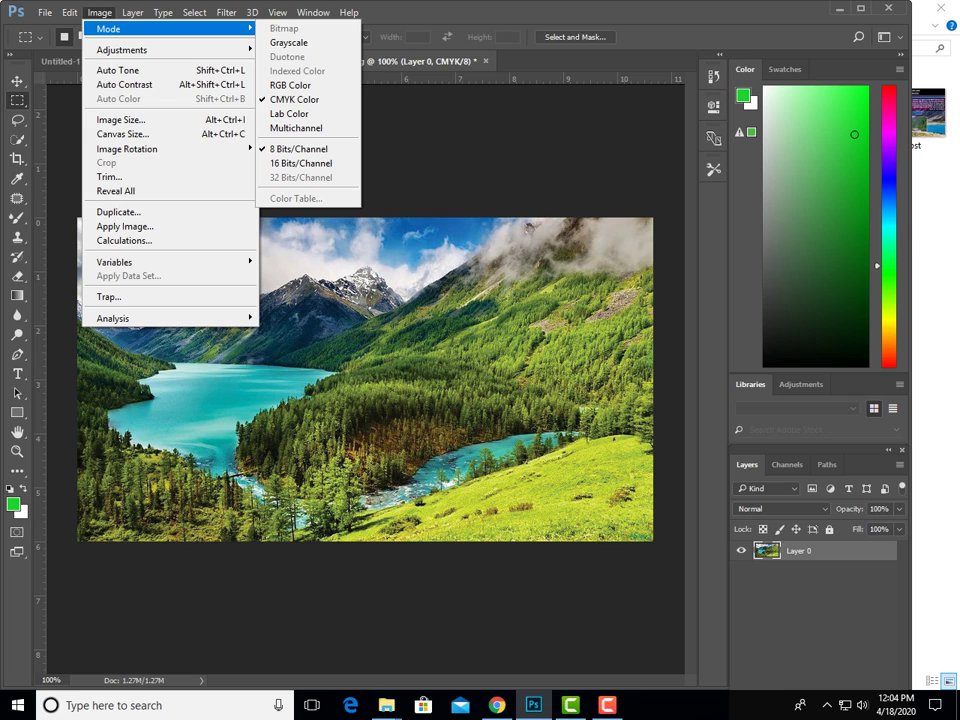
key("Escape")
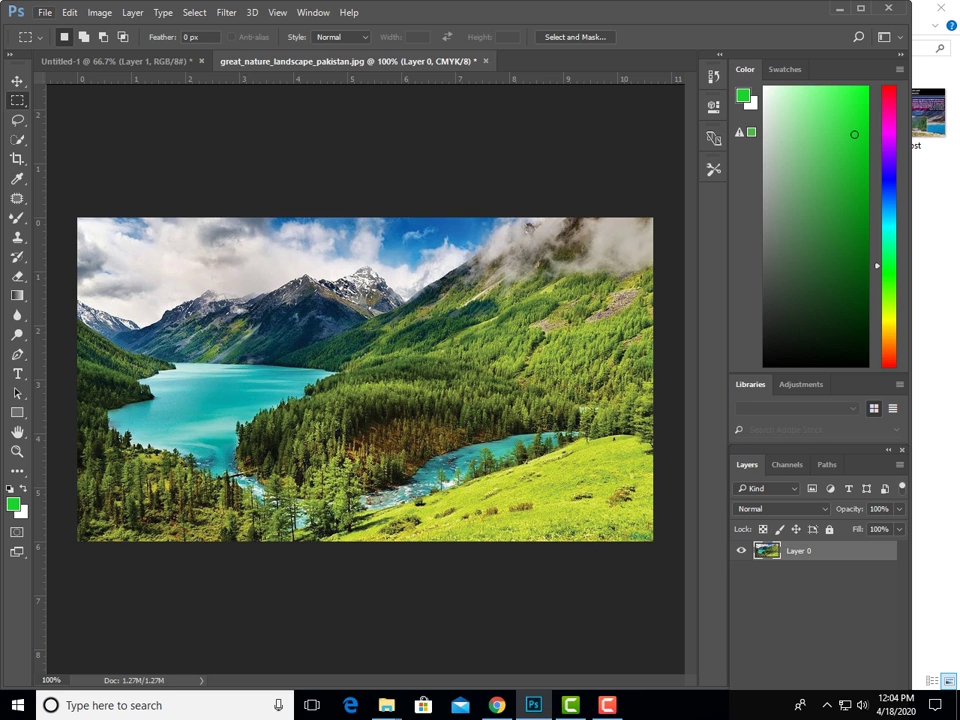
left_click(44, 12)
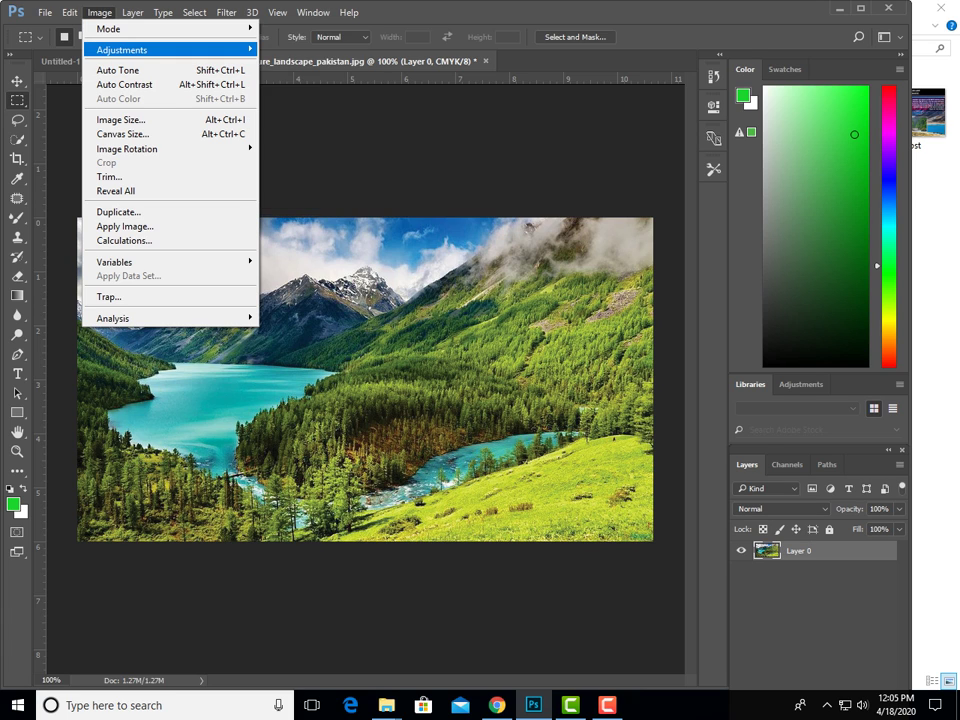
Open Levels and test Cyan channel black and white points, resetting white to 255.
left_click(286, 63)
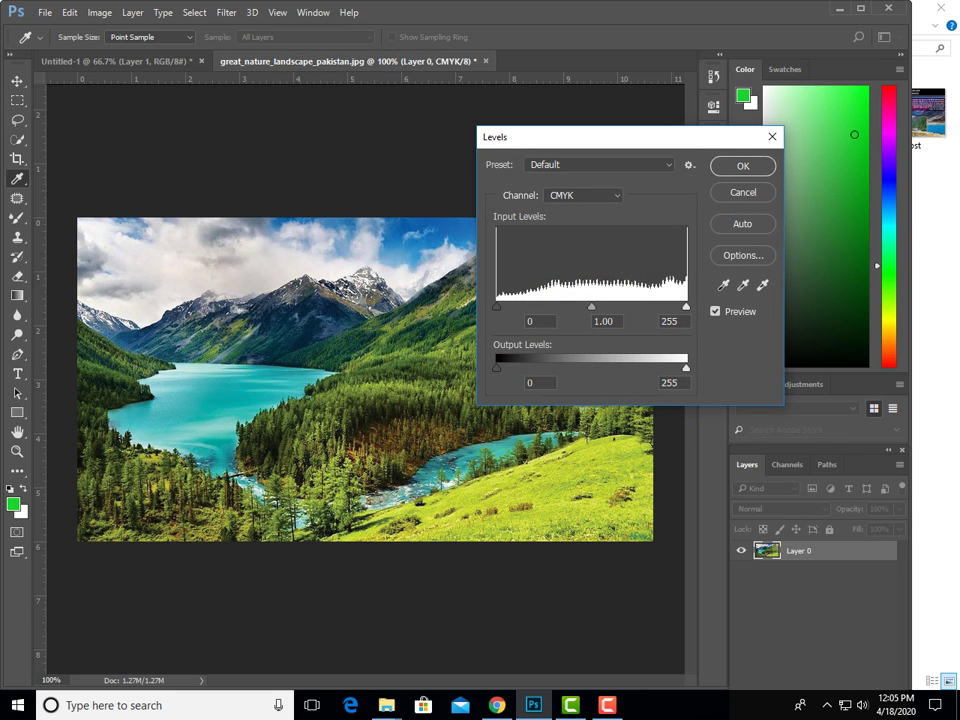
left_click(583, 195)
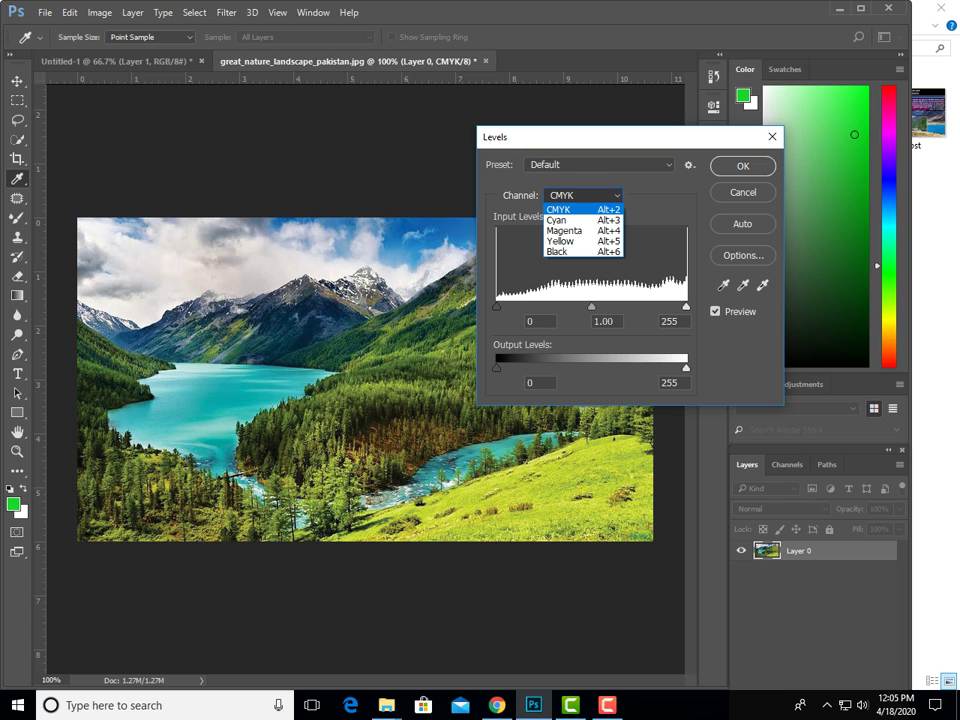
key("Down")
key("Down")
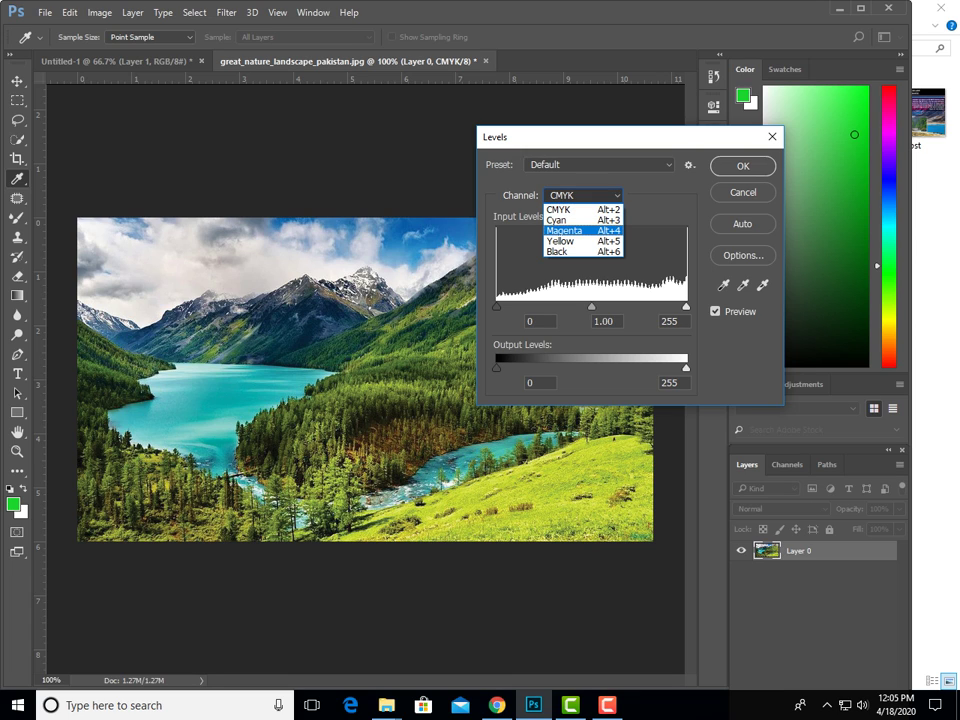
key("Down")
key("Up")
key("Up")
key("Up")
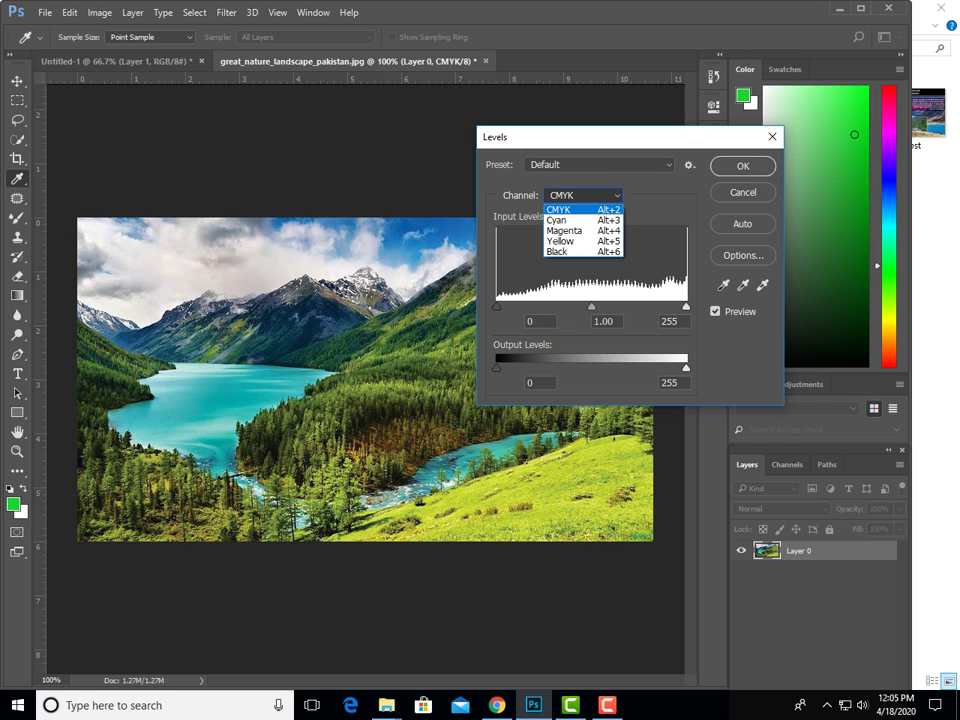
key("Down")
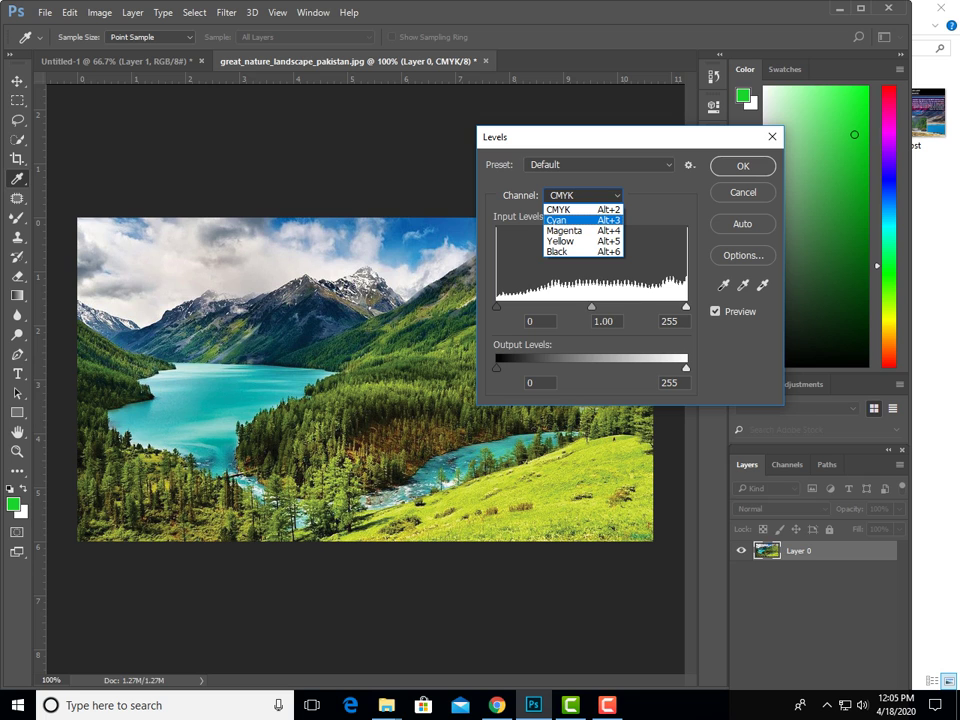
key("Return")
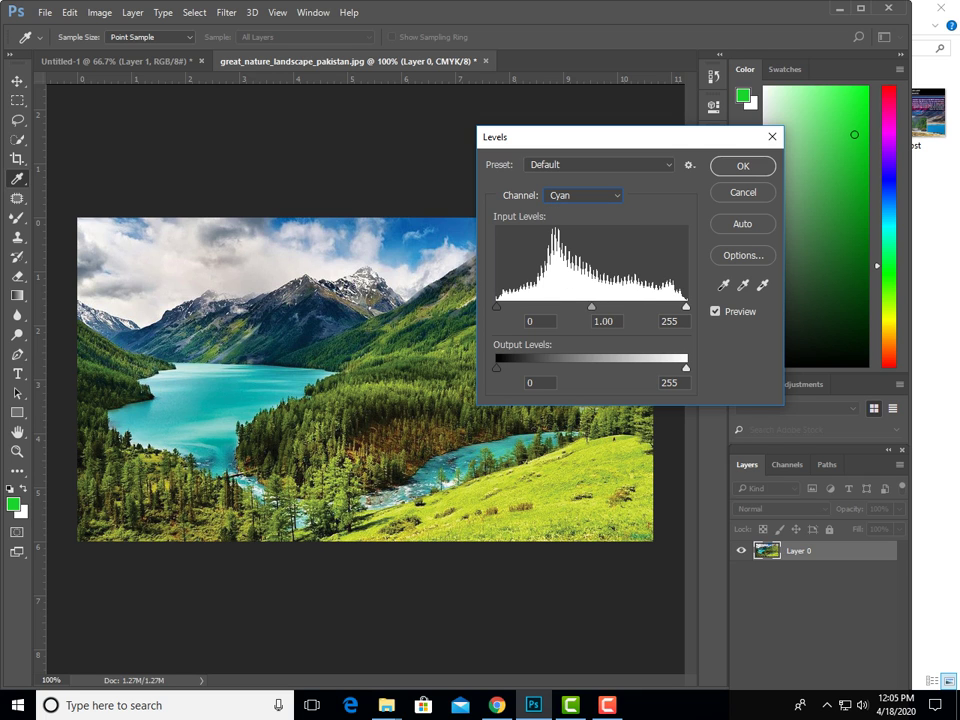
mouse_move(496, 306)
left_mouse_down()
mouse_move(579, 306)
mouse_move(496, 306)
left_mouse_up()
left_click_drag(686, 306, 556, 306)
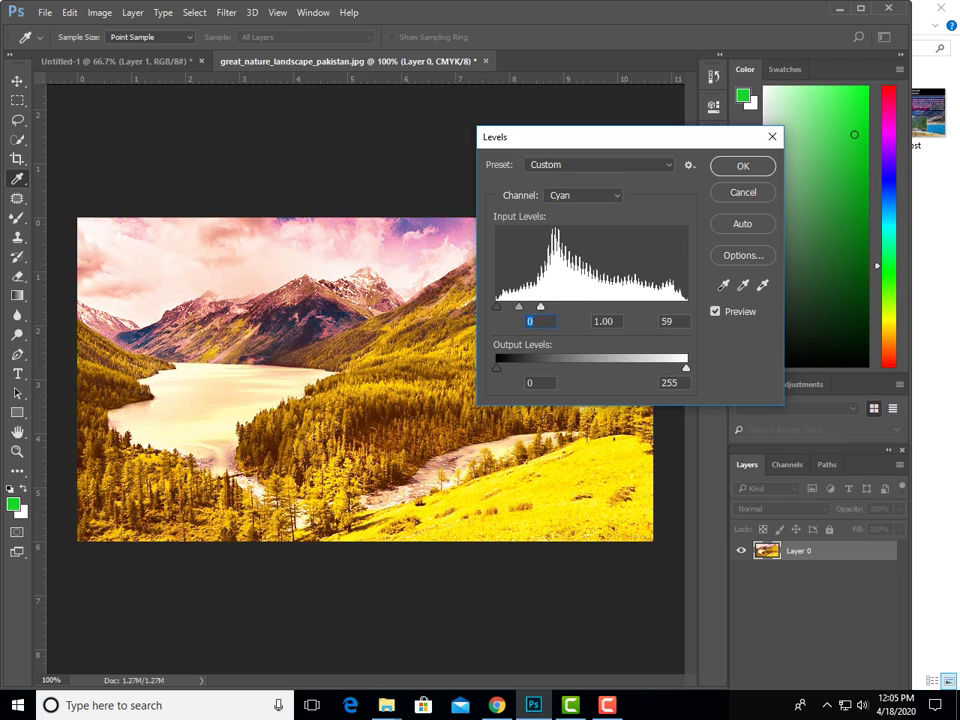
left_click_drag(525, 306, 686, 306)
Try Magenta channel black and white points, settling the black point near 27.
left_click(583, 195)
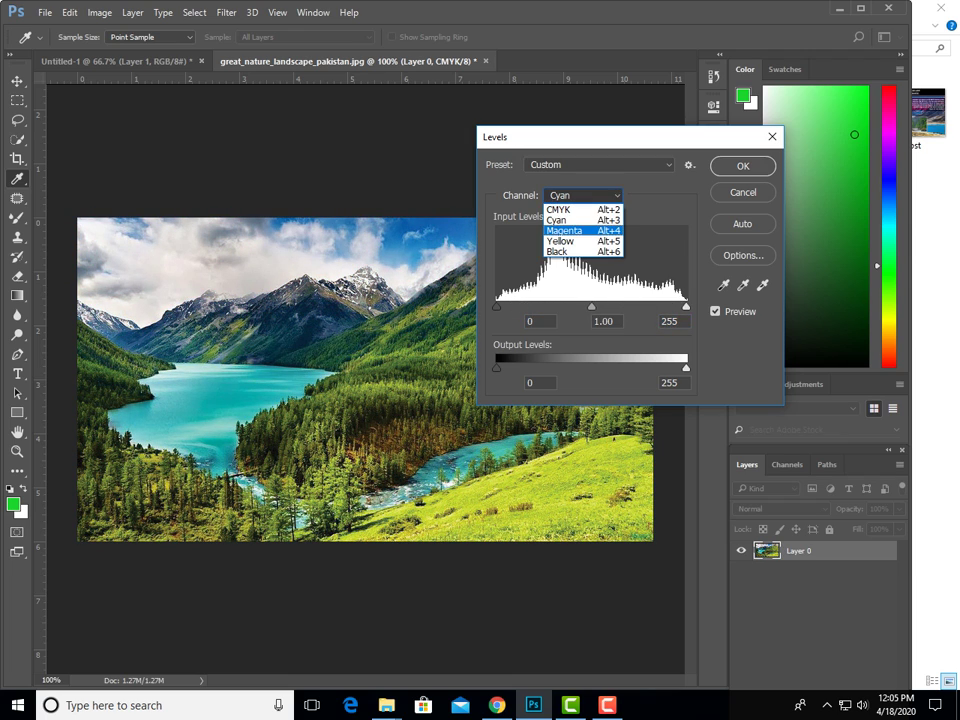
left_click(565, 229)
mouse_move(496, 306)
left_mouse_down()
mouse_move(609, 306)
mouse_move(496, 306)
left_mouse_up()
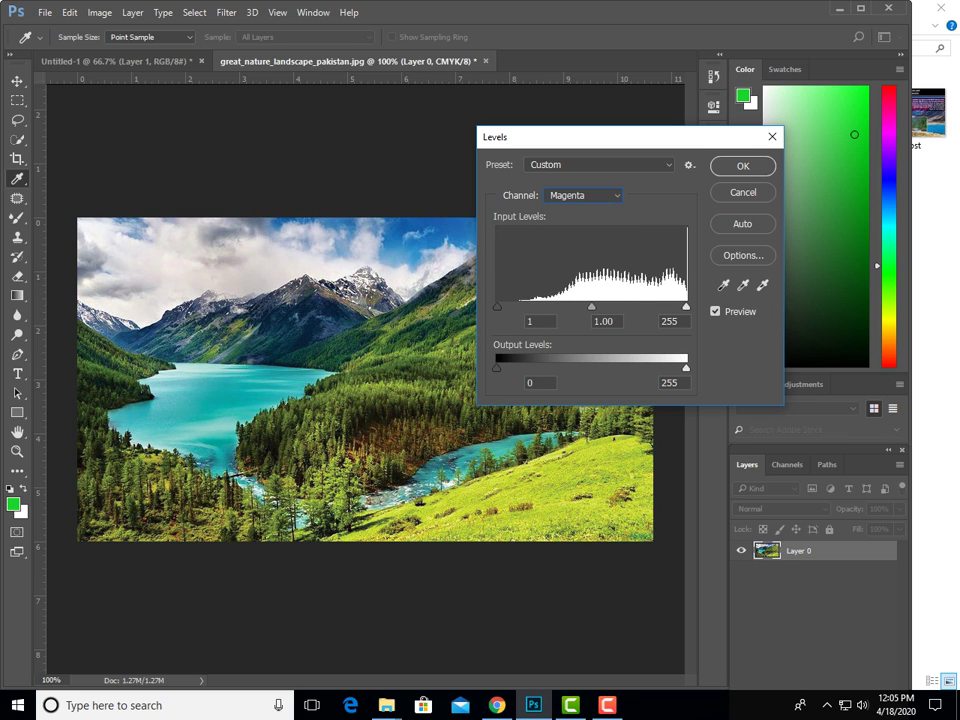
mouse_move(686, 306)
left_mouse_down()
mouse_move(550, 306)
mouse_move(686, 306)
left_mouse_up()
mouse_move(496, 306)
left_mouse_down()
mouse_move(629, 306)
mouse_move(496, 306)
left_mouse_up()
Raise the Yellow channel black point to about 183 and apply Levels.
left_click(584, 195)
left_click(568, 241)
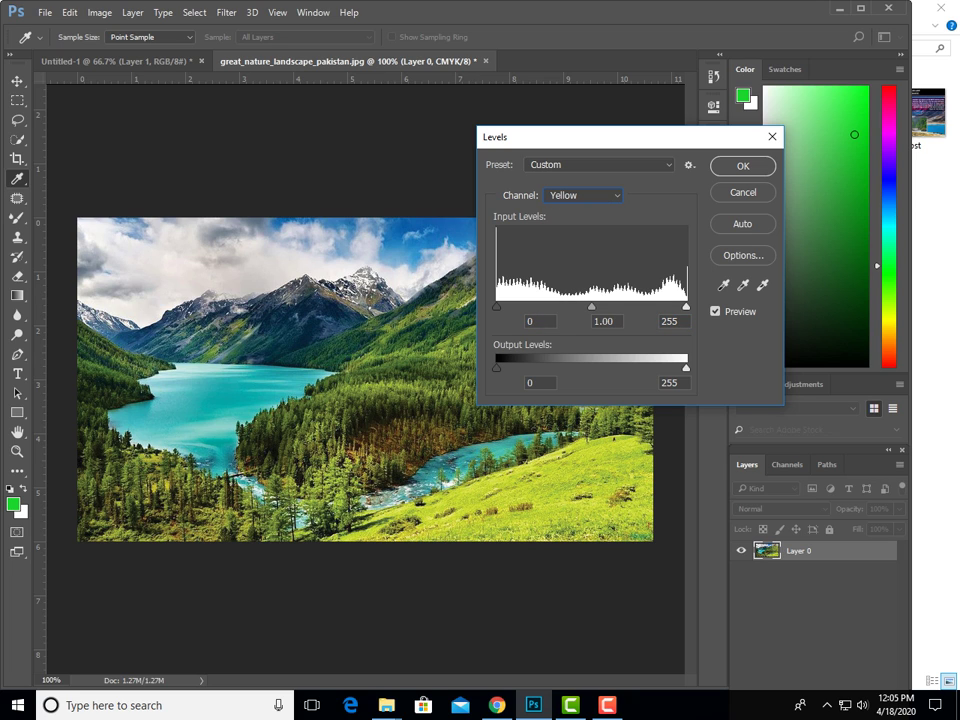
mouse_move(496, 306)
left_mouse_down()
mouse_move(632, 306)
mouse_move(496, 306)
left_mouse_up()
key("m")
key("Return")
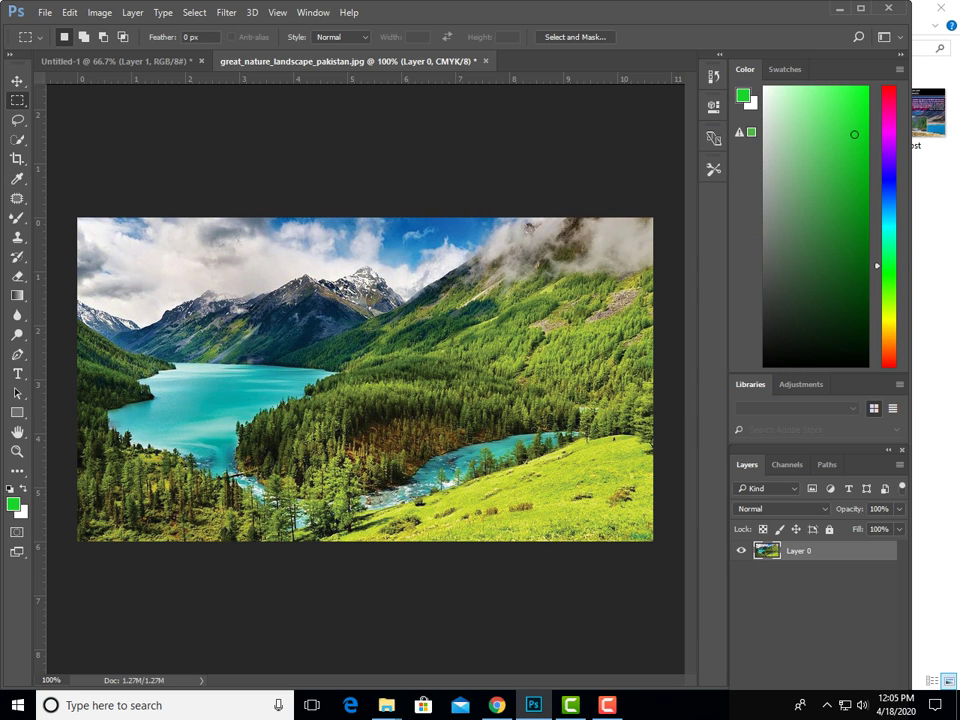
Float the Channels panel over the canvas and toggle the Cyan channel's visibility.
left_click_drag(786, 464, 531, 254)
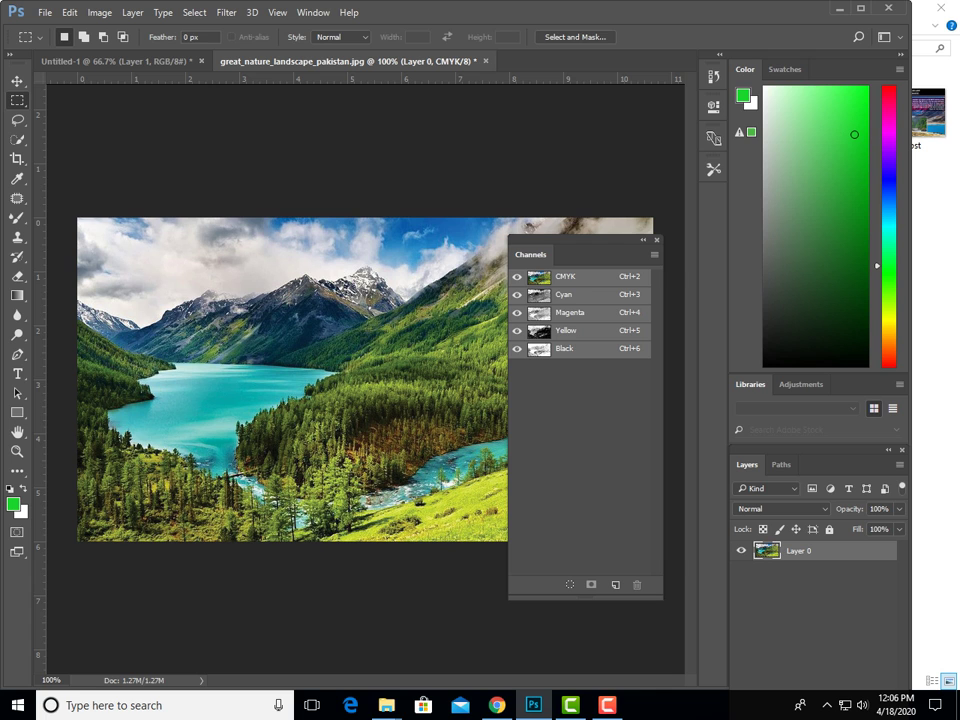
key("ctrl+3")
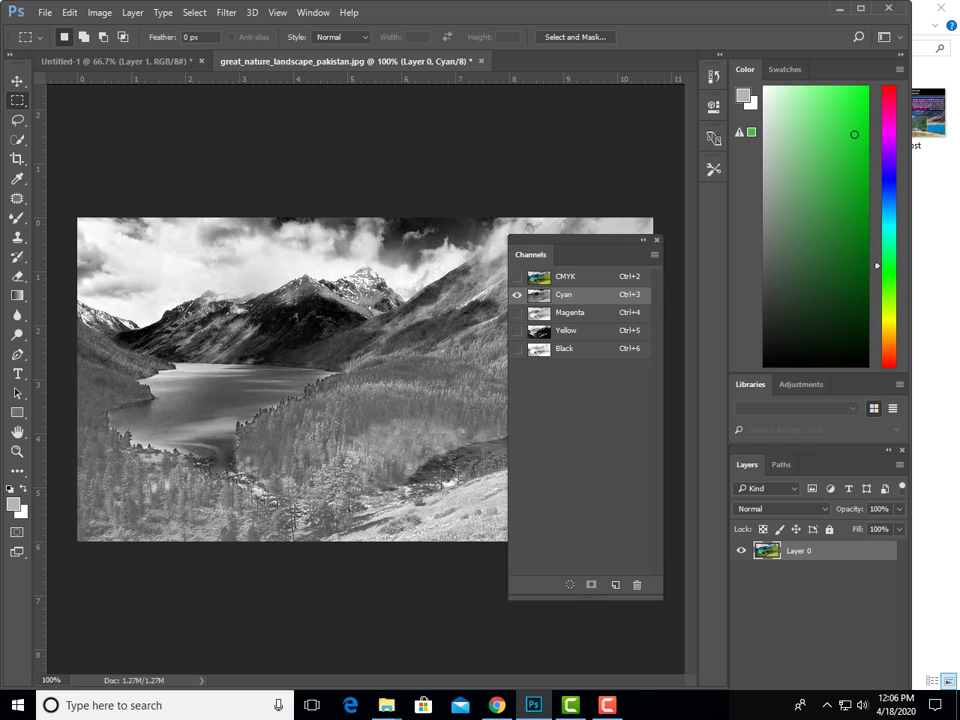
left_click(517, 276)
left_click(517, 294)
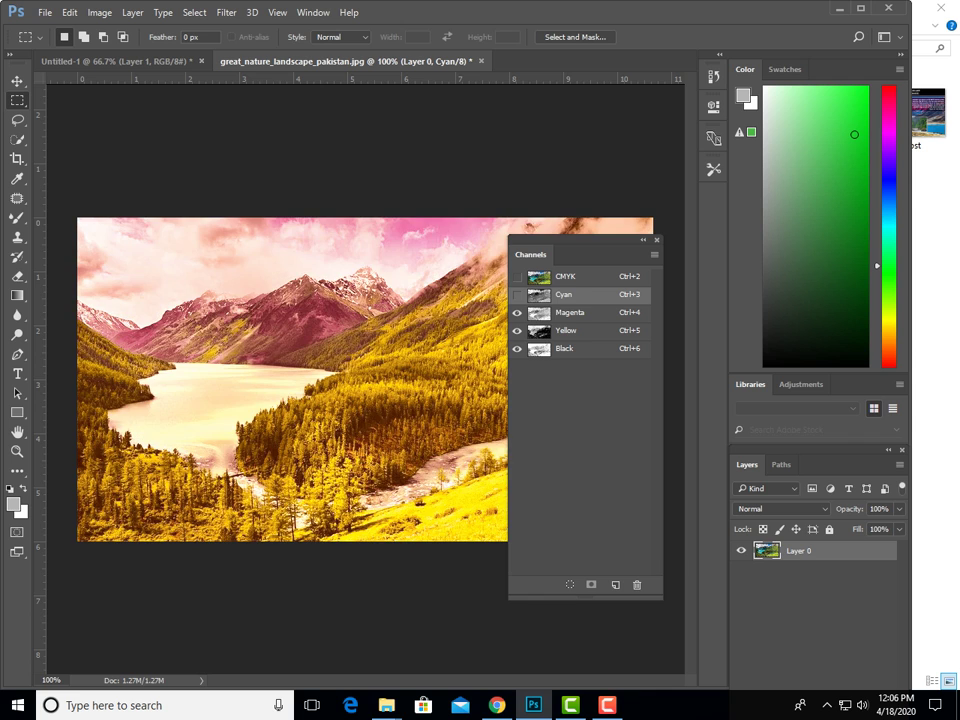
left_click(517, 294)
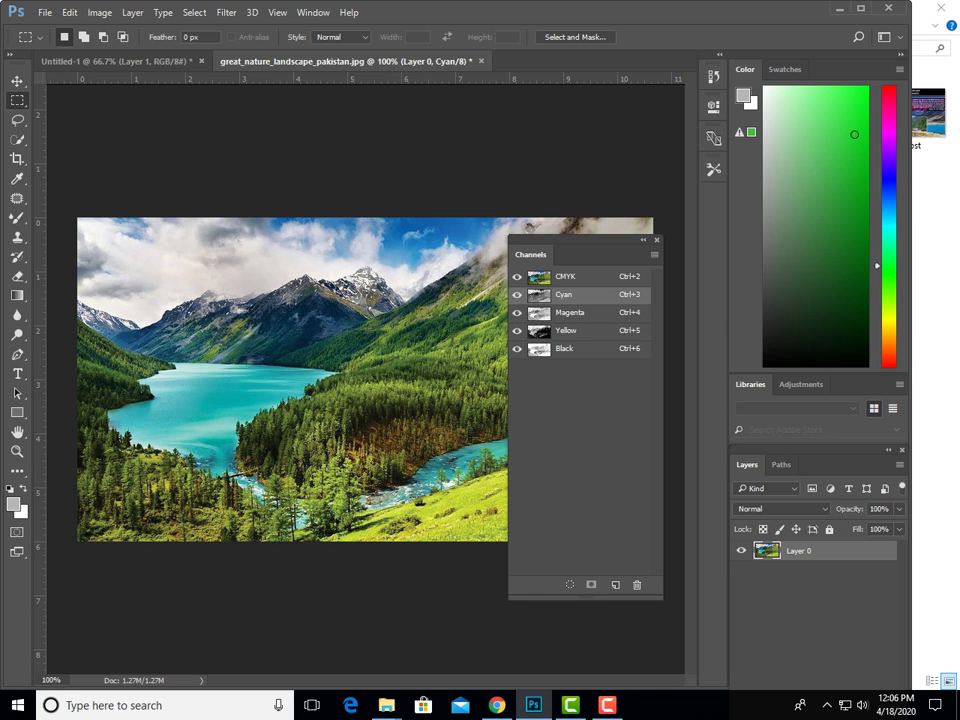
Display the Black channel alone with Ctrl+6, then re-dock and re-float Channels.
key("ctrl+6")
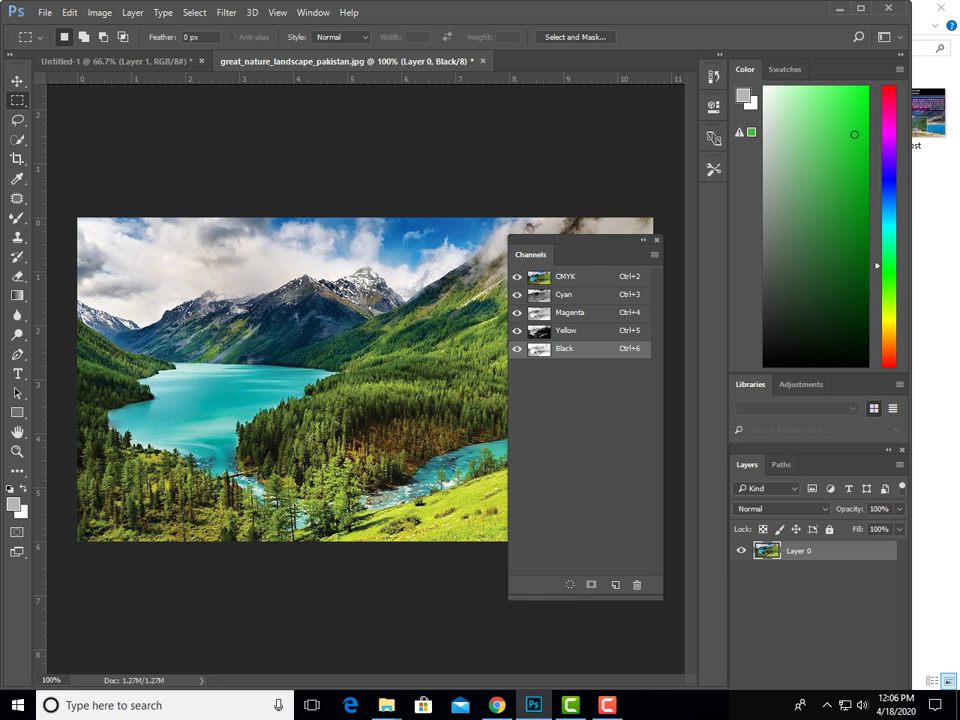
key("ctrl+2")
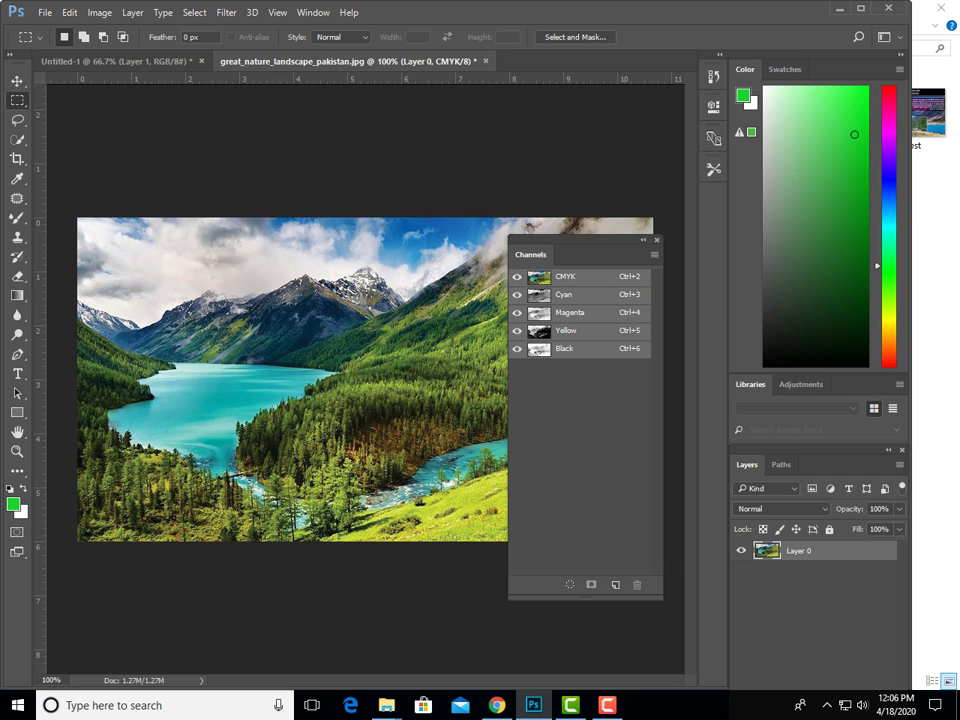
key("ctrl+6")
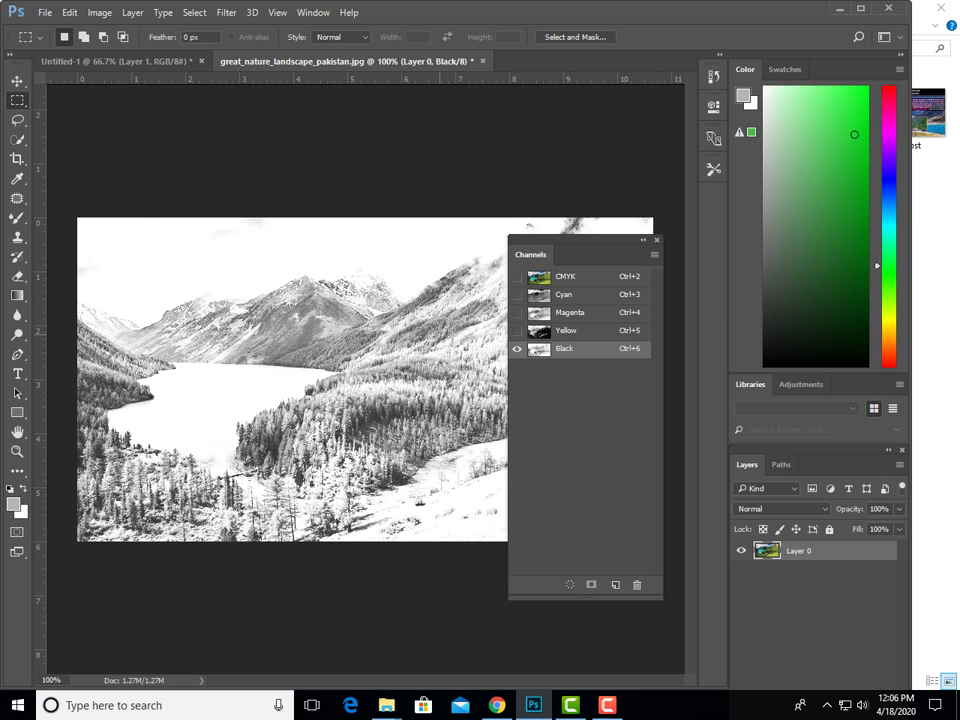
left_click_drag(530, 254, 690, 270)
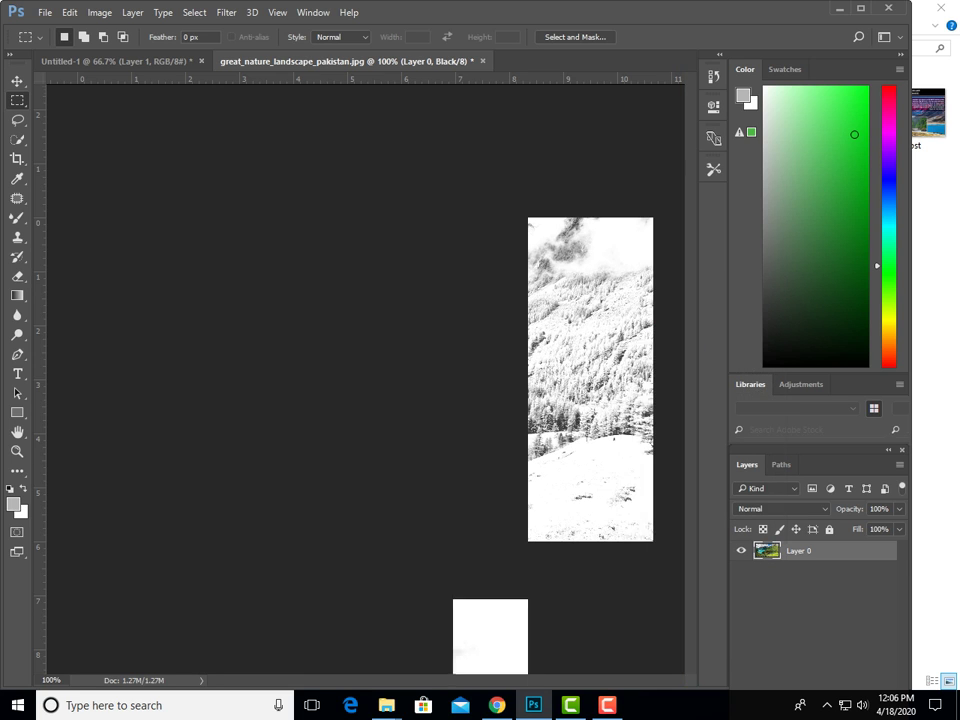
mouse_move(565, 69)
left_mouse_down()
mouse_move(558, 167)
mouse_move(613, 299)
left_mouse_up()
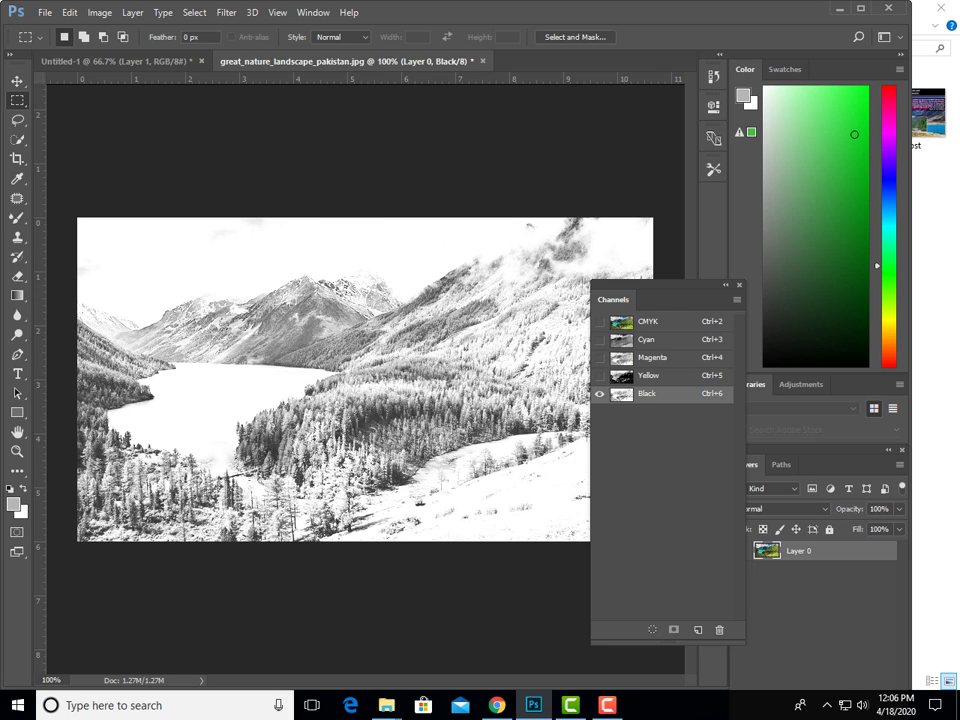
View Yellow with Black, then Yellow alone, then all channels in full colour.
left_click(599, 375)
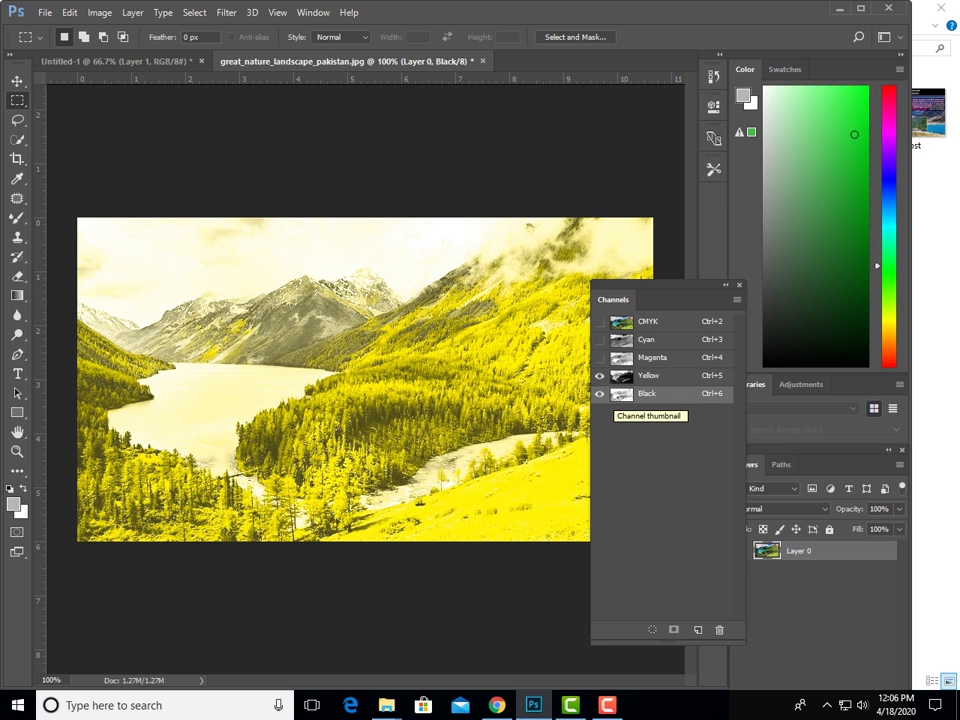
left_click(599, 393)
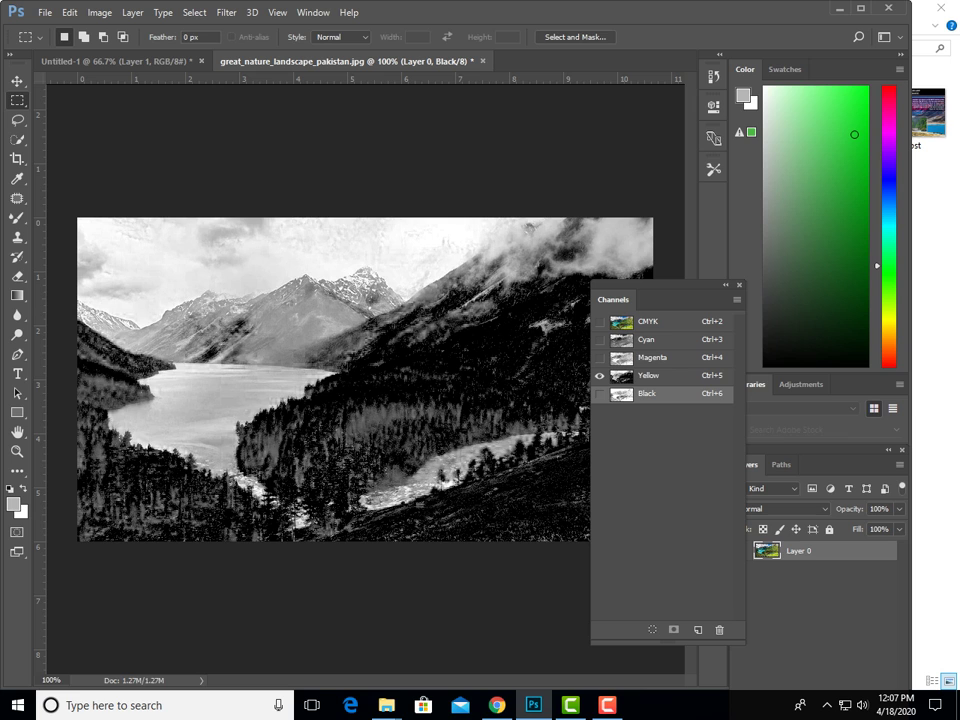
left_click(600, 321)
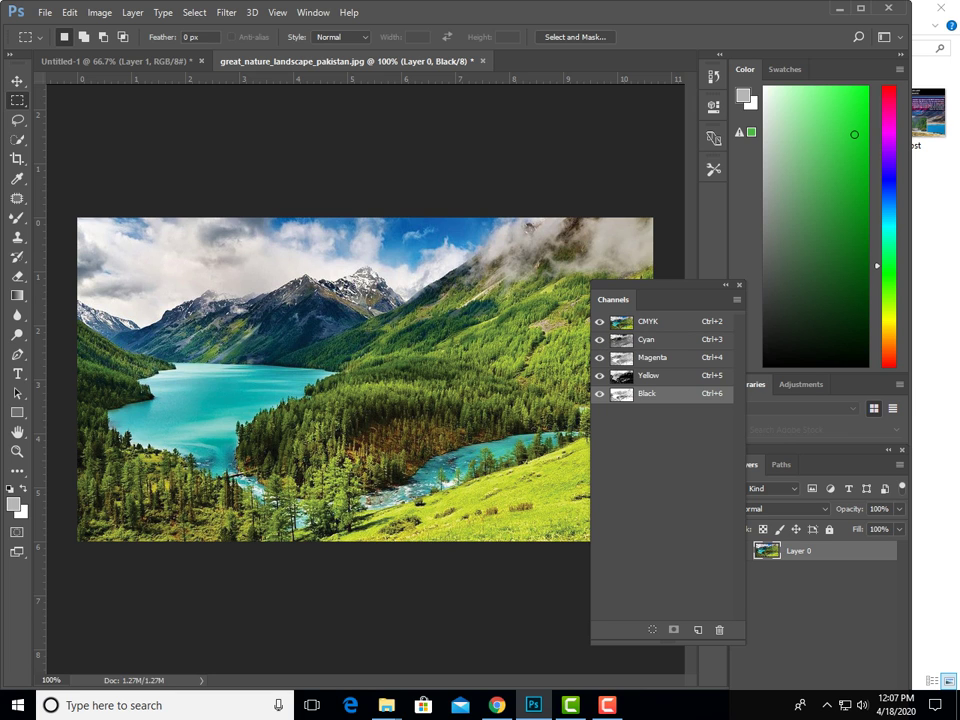
Isolate the Cyan channel, then add Magenta, Yellow and Black back one by one.
left_click(600, 357)
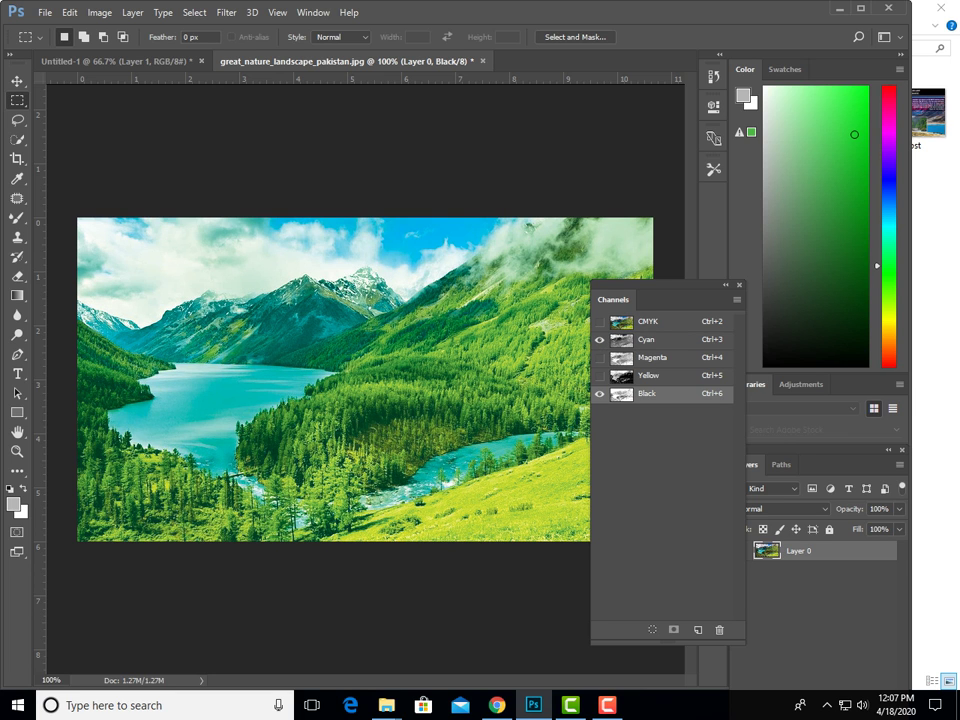
left_click(600, 375)
left_click(600, 393)
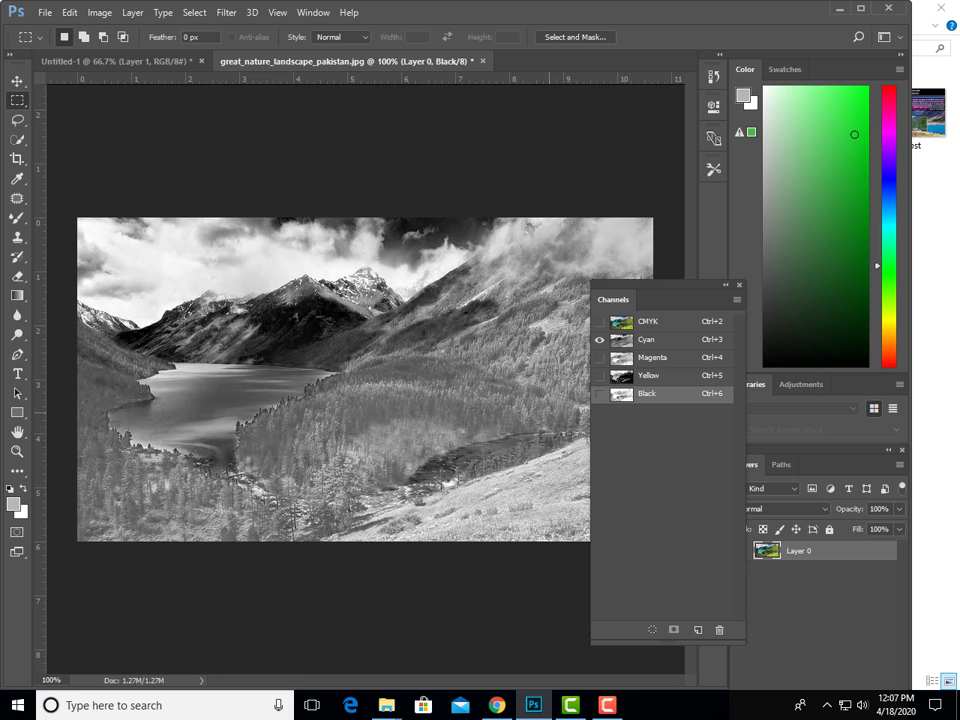
left_click(600, 357)
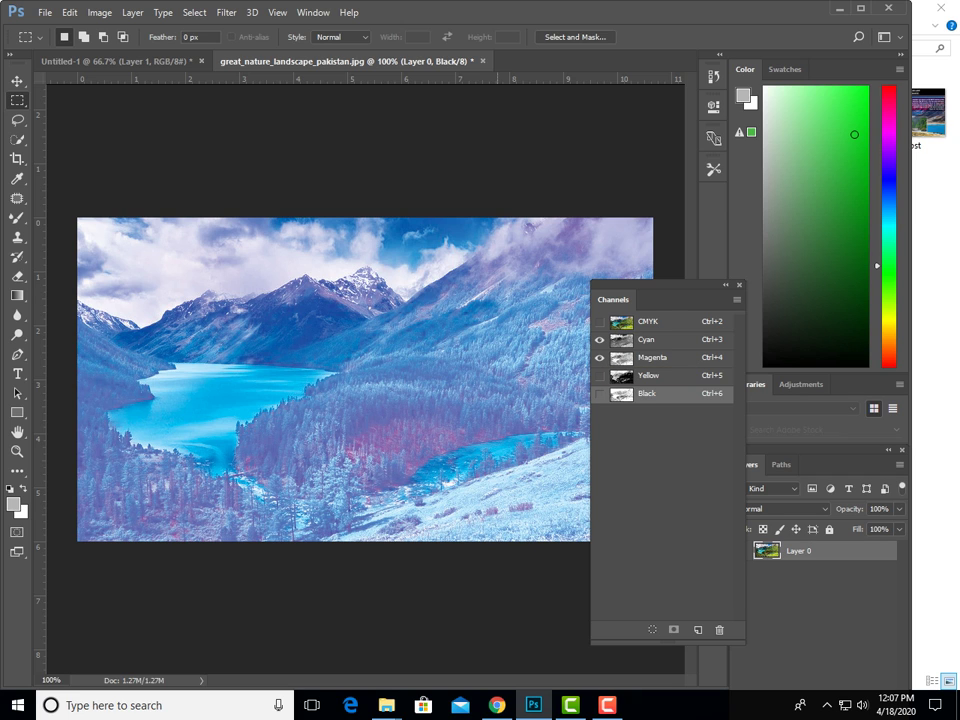
left_click(600, 375)
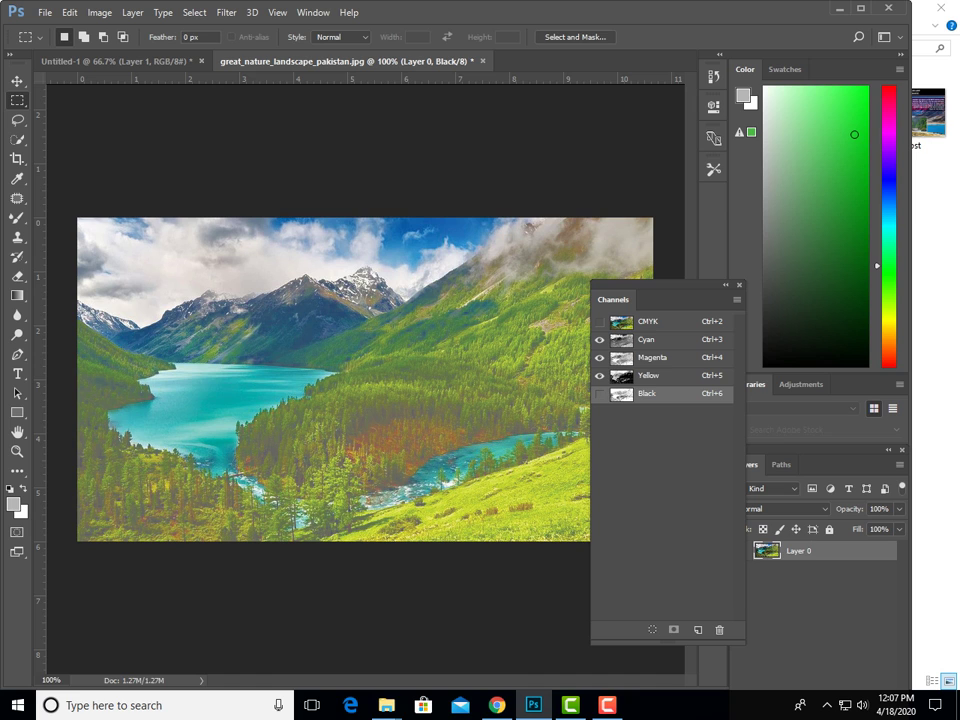
left_click(600, 393)
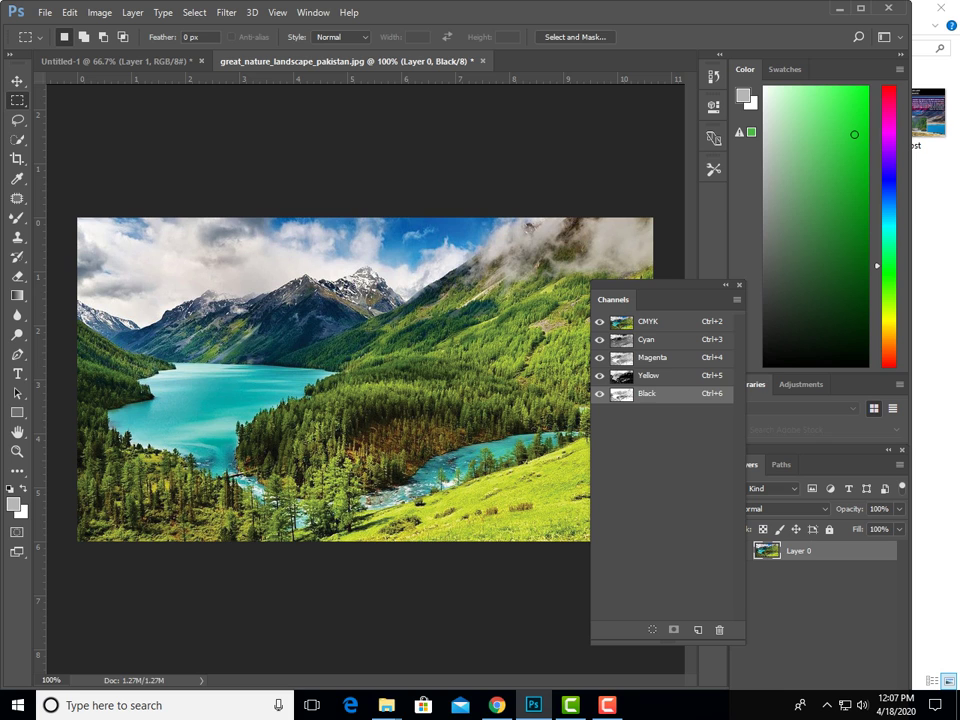
View Black alone, then Yellow alone, then restore Magenta, Black and Cyan for full colour.
left_click(600, 339)
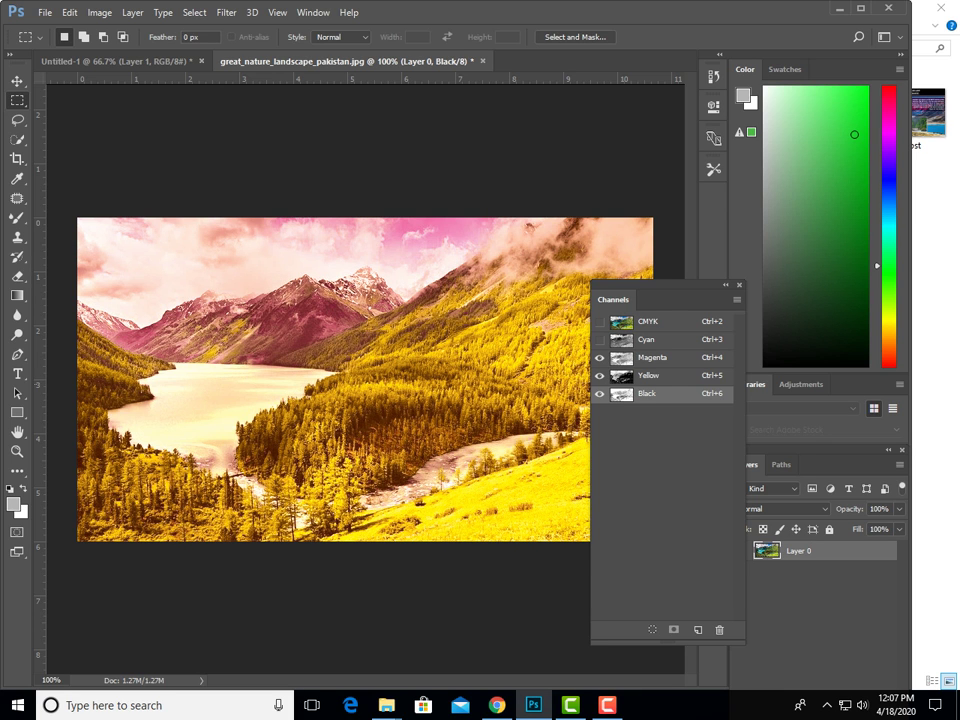
left_click(600, 357)
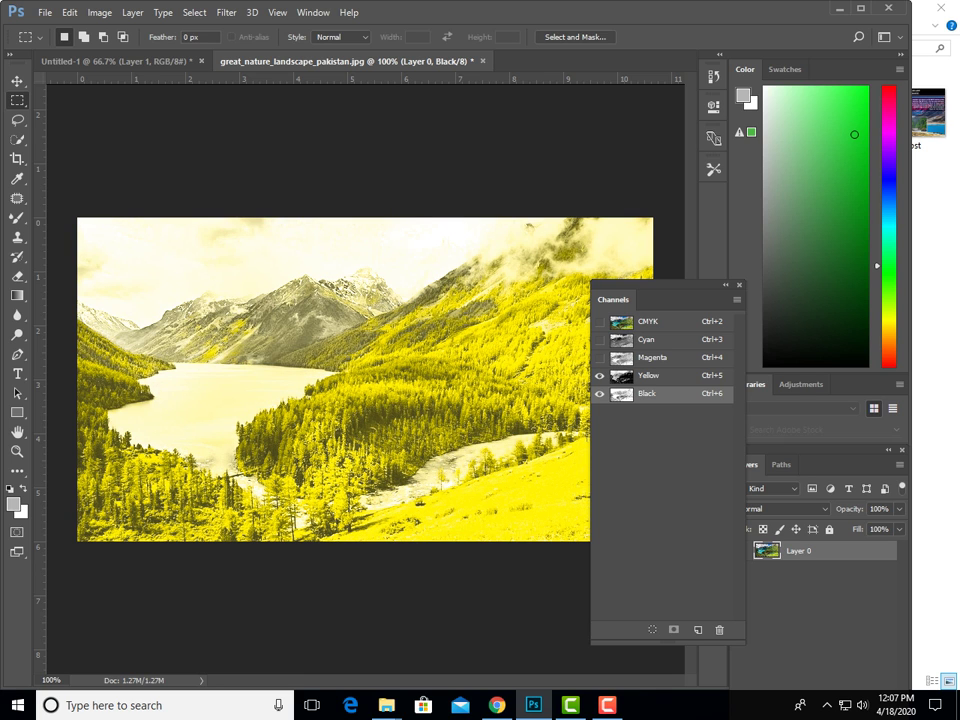
left_click(600, 375)
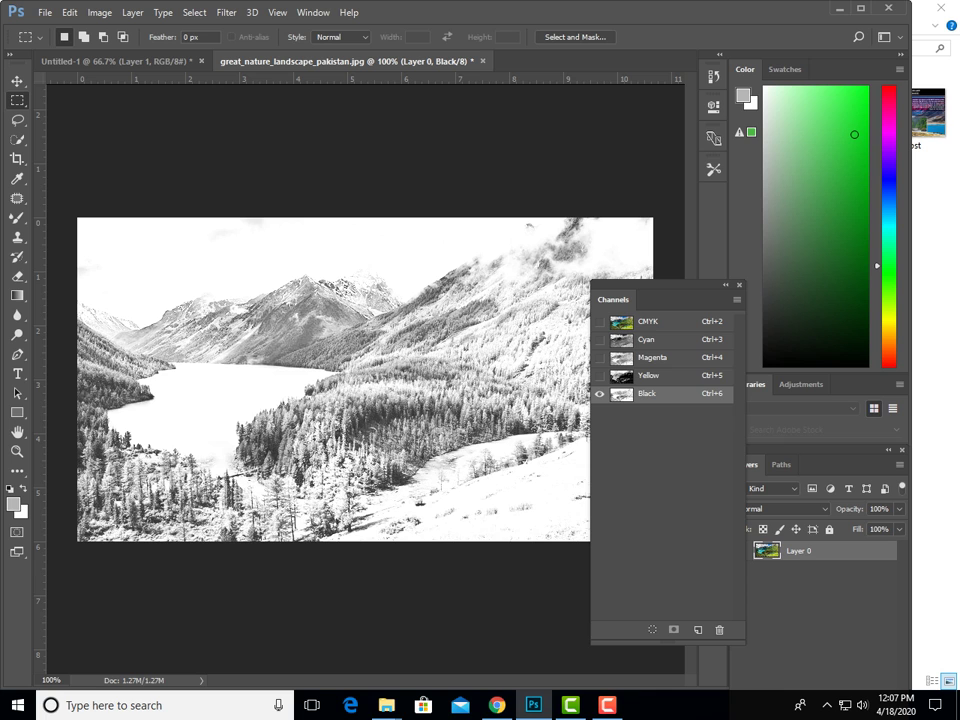
left_click(600, 375)
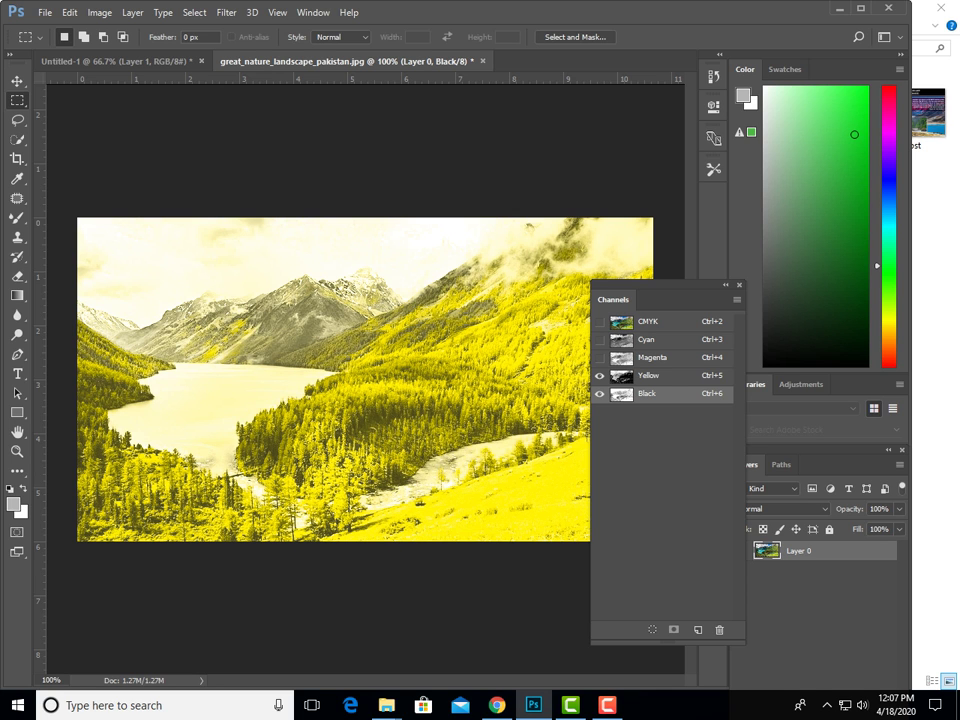
left_click(600, 393)
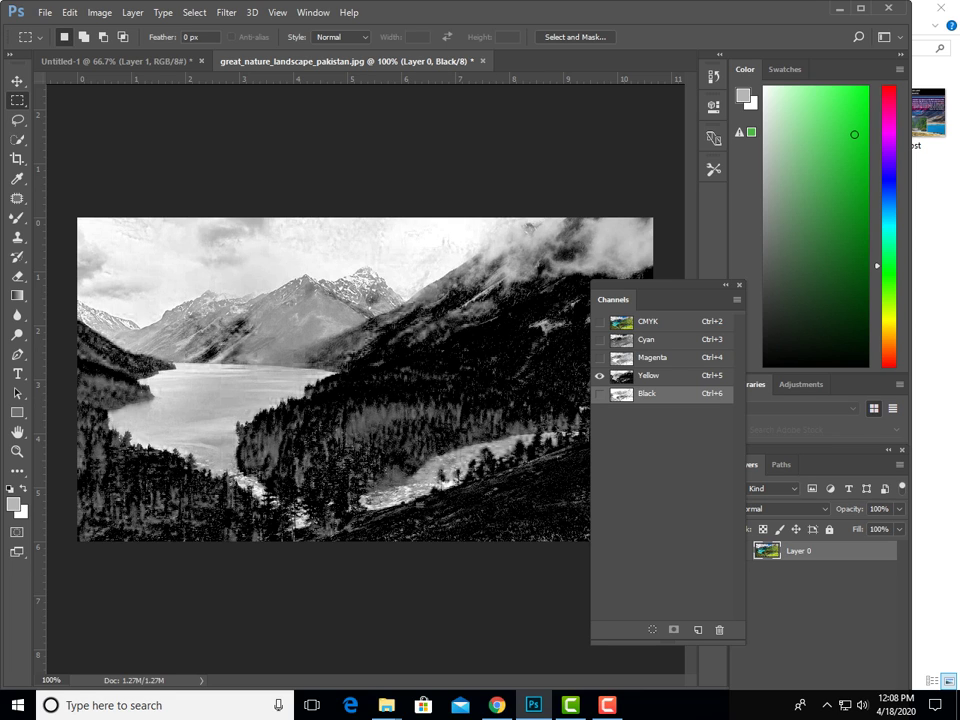
left_click(600, 357)
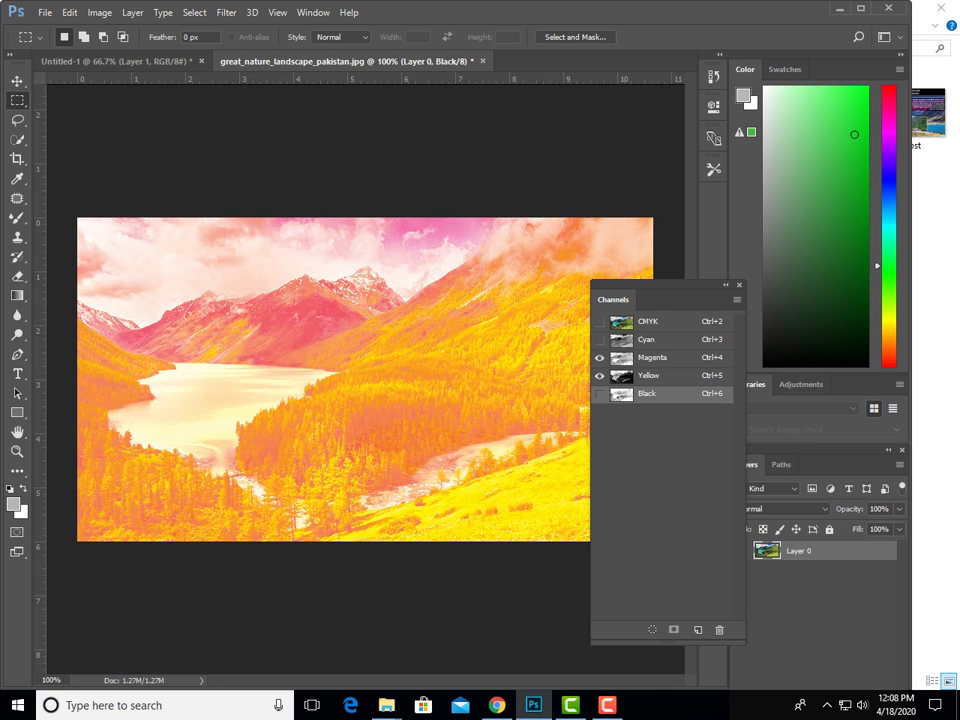
left_click(600, 393)
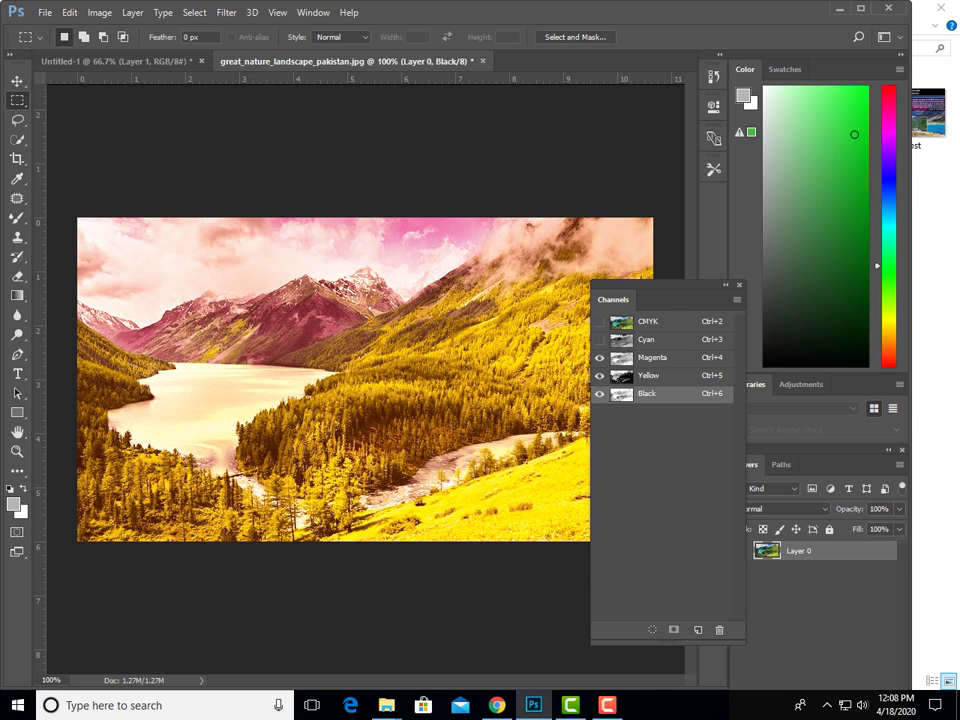
left_click(600, 339)
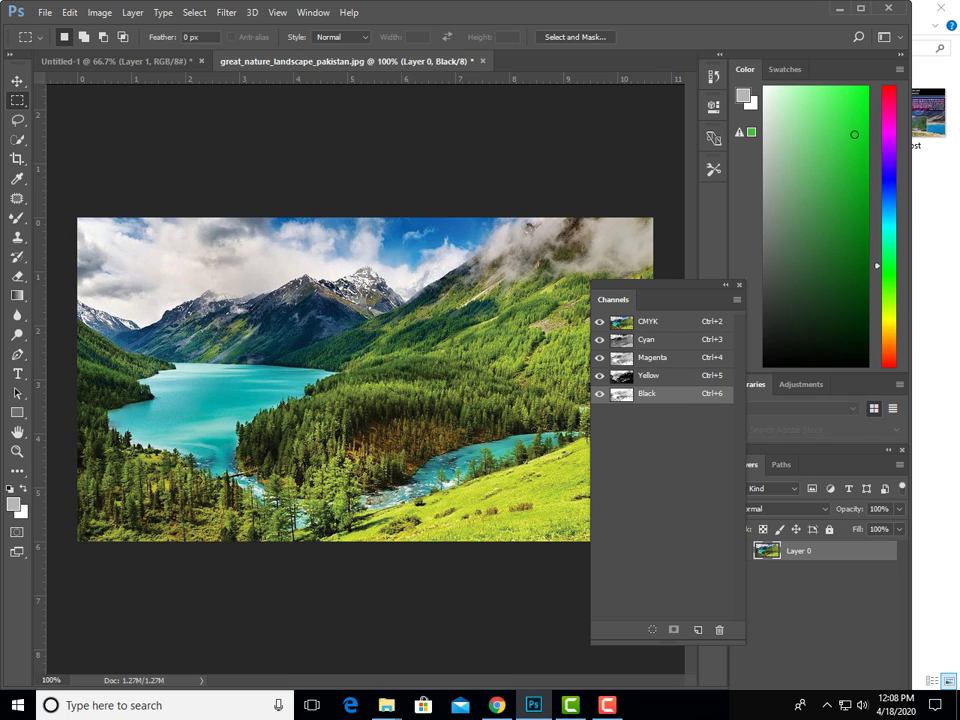
Select the CMYK composite and briefly toggle the Cyan channel off and on.
right_click(642, 334)
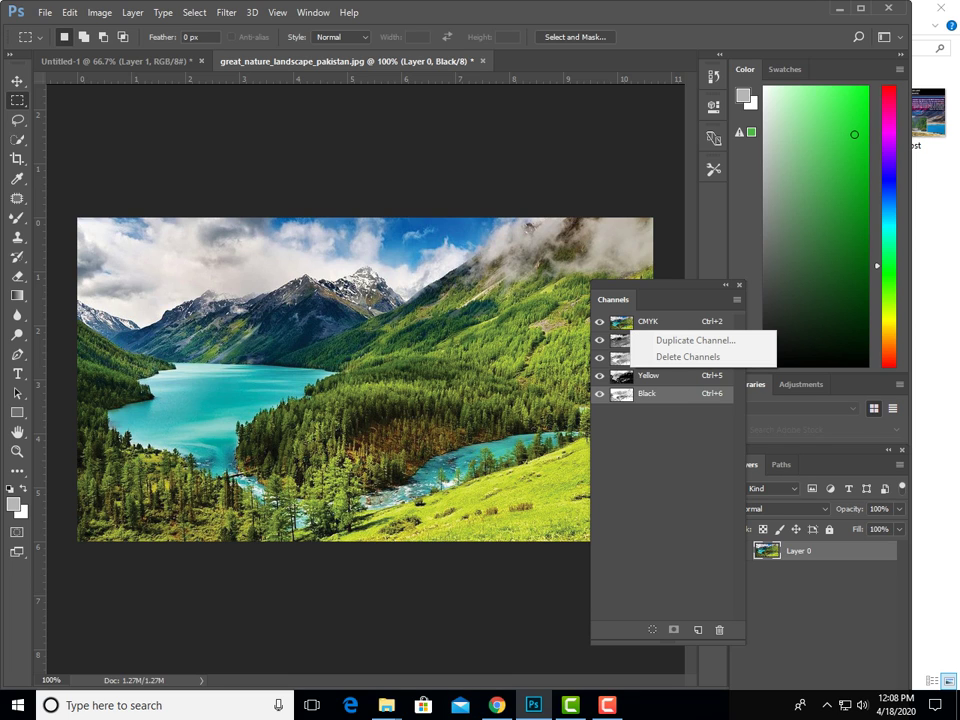
left_click(648, 321)
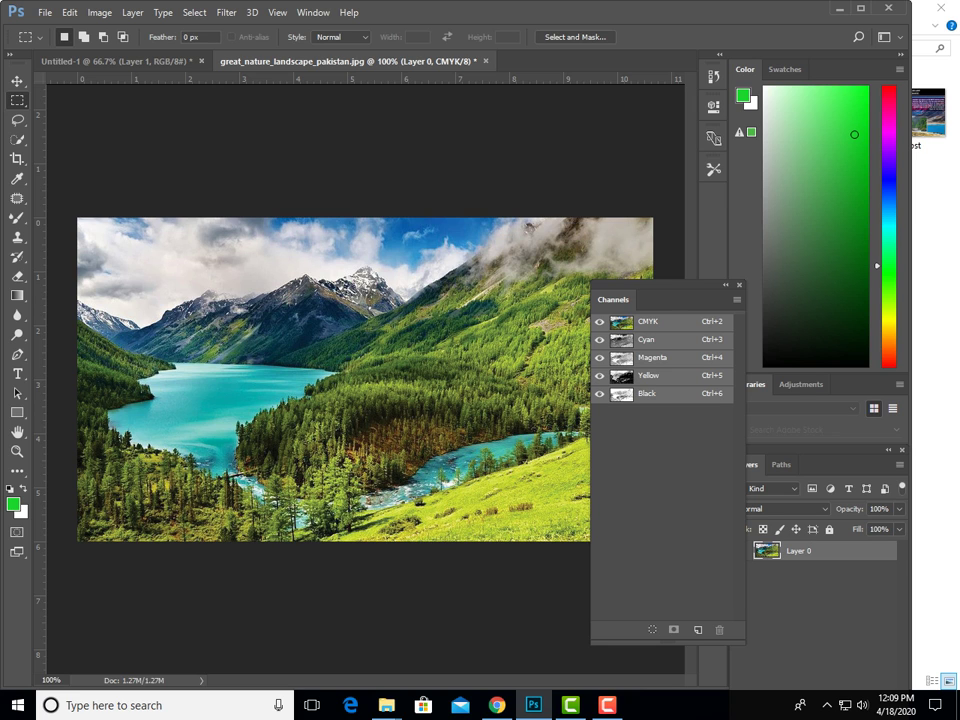
left_click(599, 339)
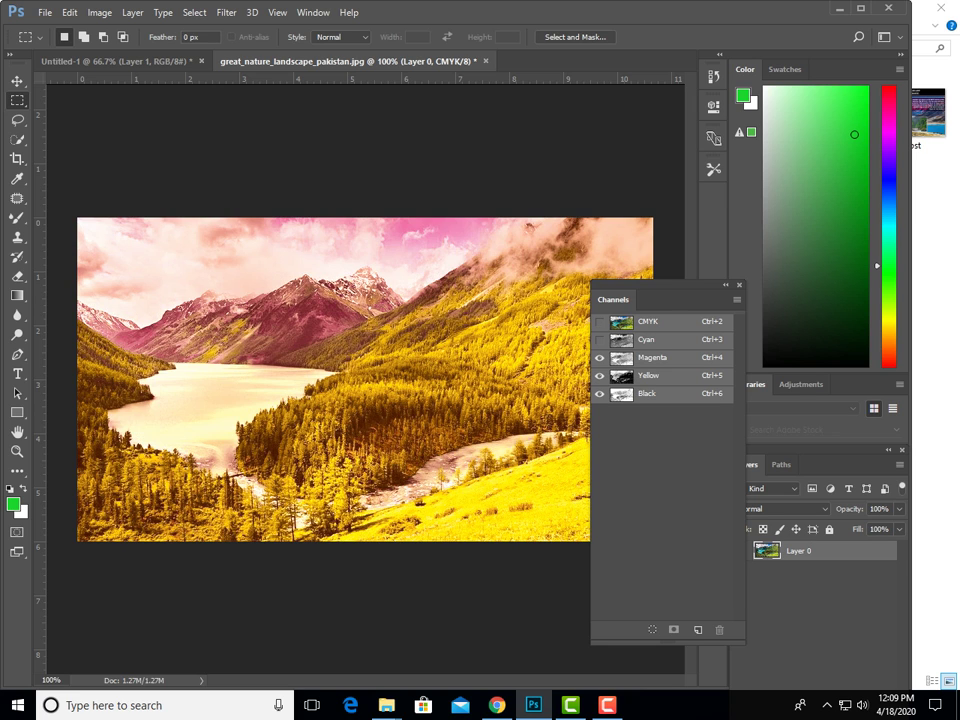
left_click(599, 339)
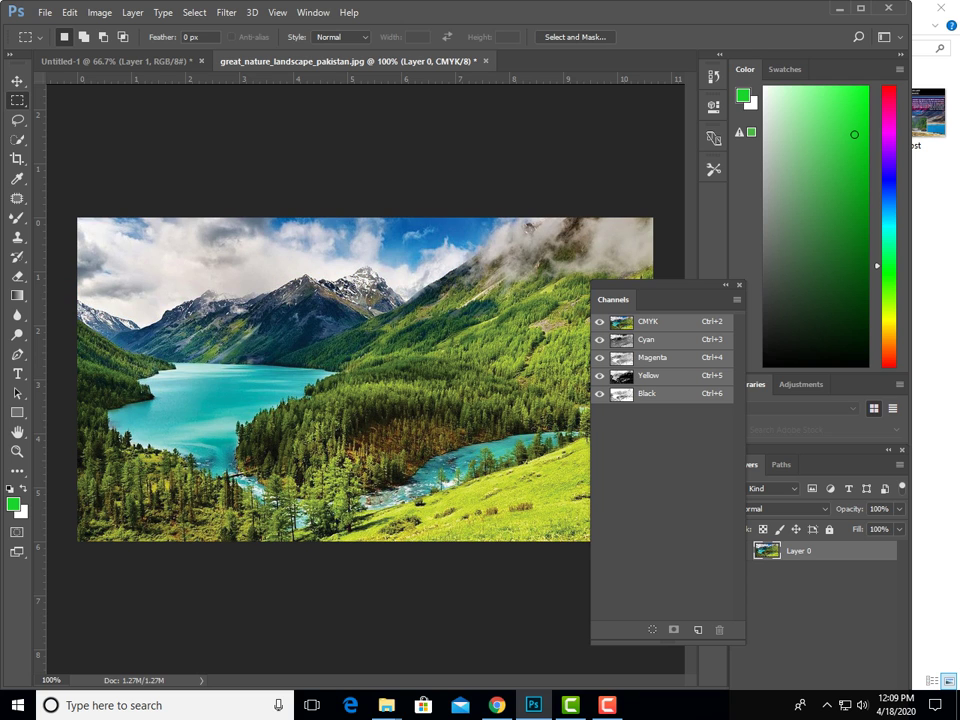
Dock Channels into the Layers/Paths group and cycle its tabs back to Layers.
left_click_drag(613, 299, 751, 470)
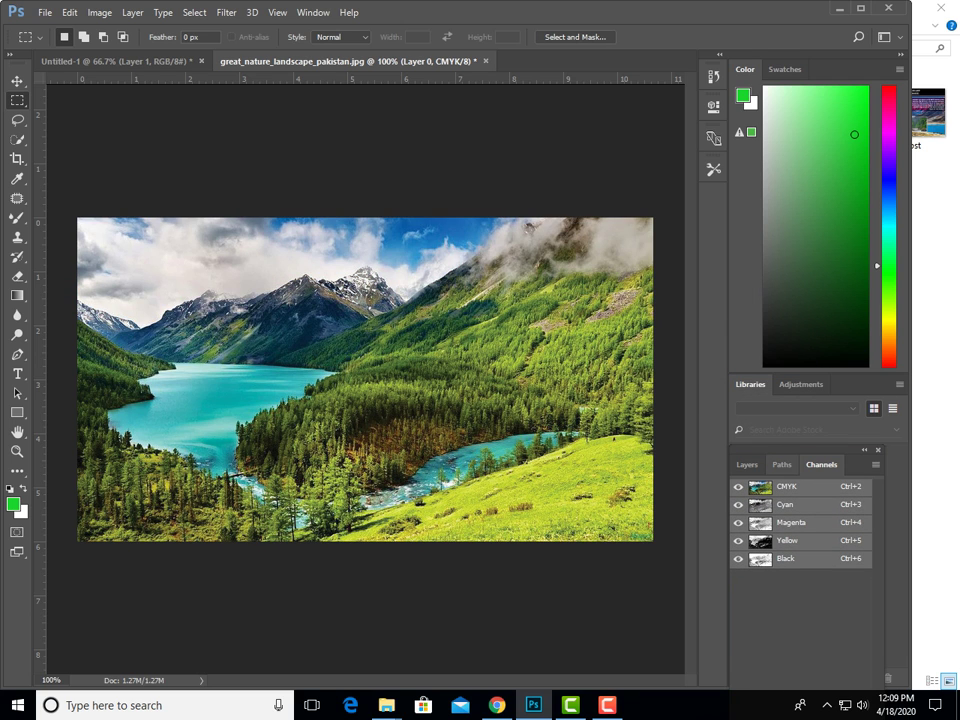
left_click(747, 465)
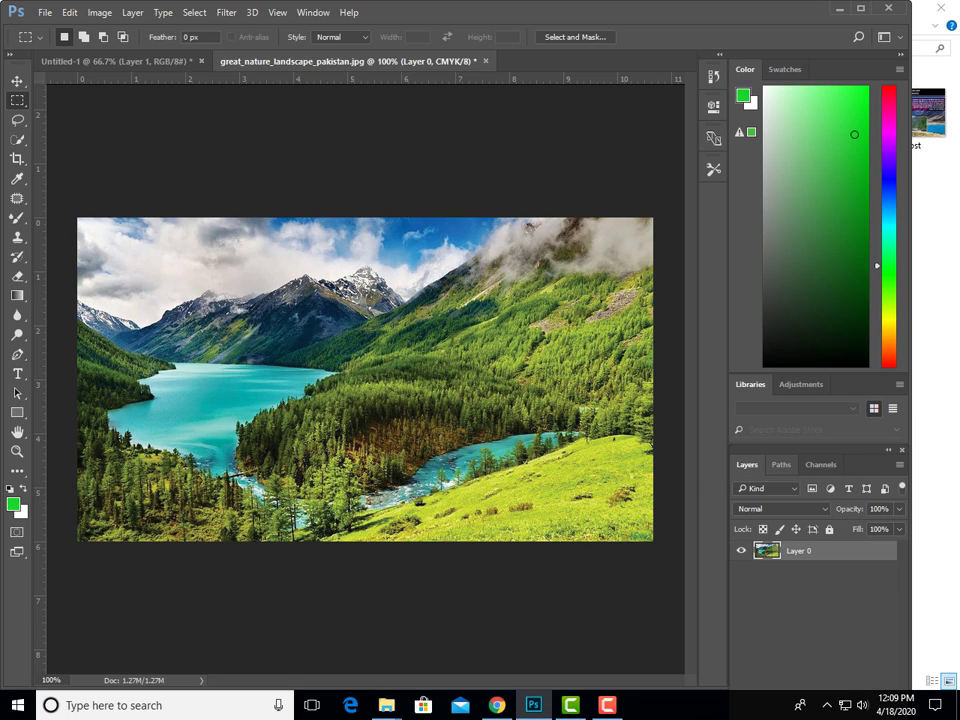
left_click(821, 465)
left_click(782, 465)
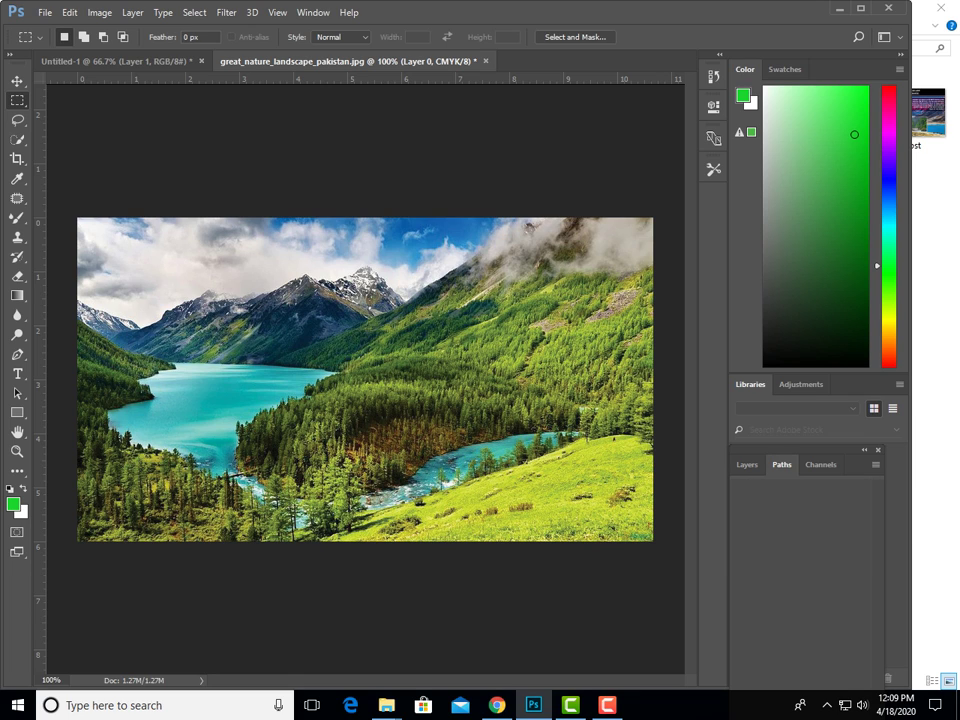
left_click(747, 465)
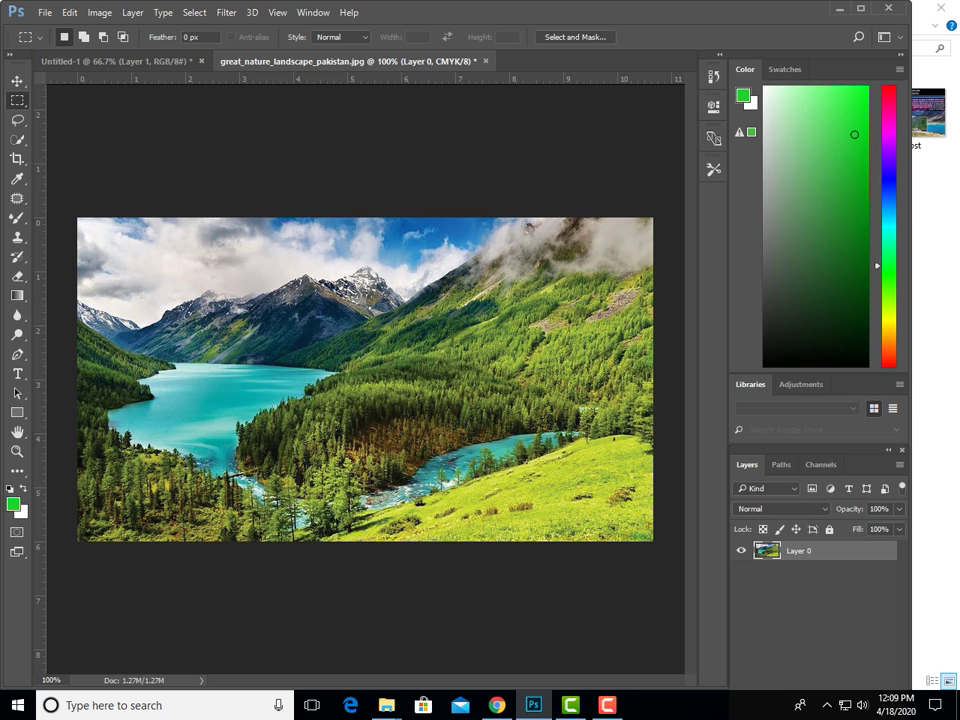
left_click(99, 12)
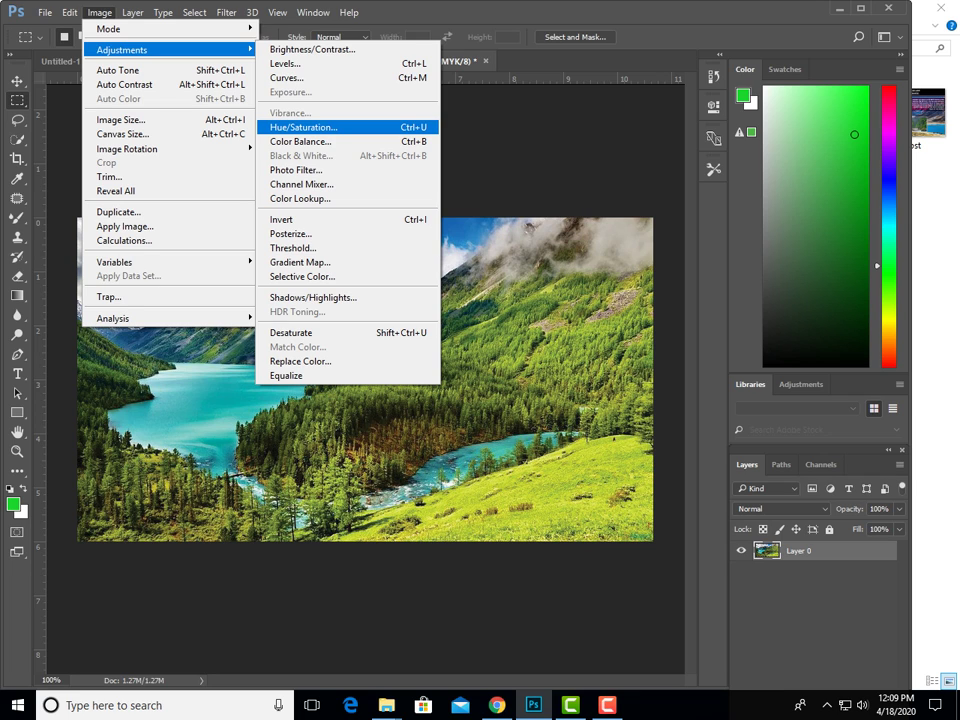
Open Hue/Saturation, move it aside, and keep the Default preset.
key("Return")
left_click_drag(446, 149, 589, 146)
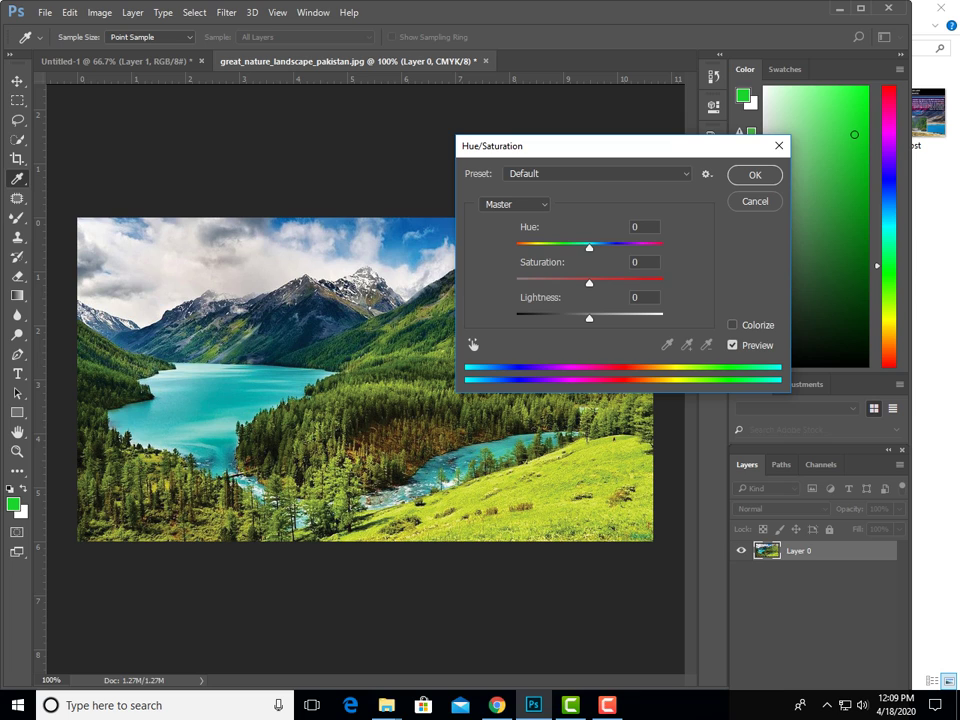
left_click(597, 173)
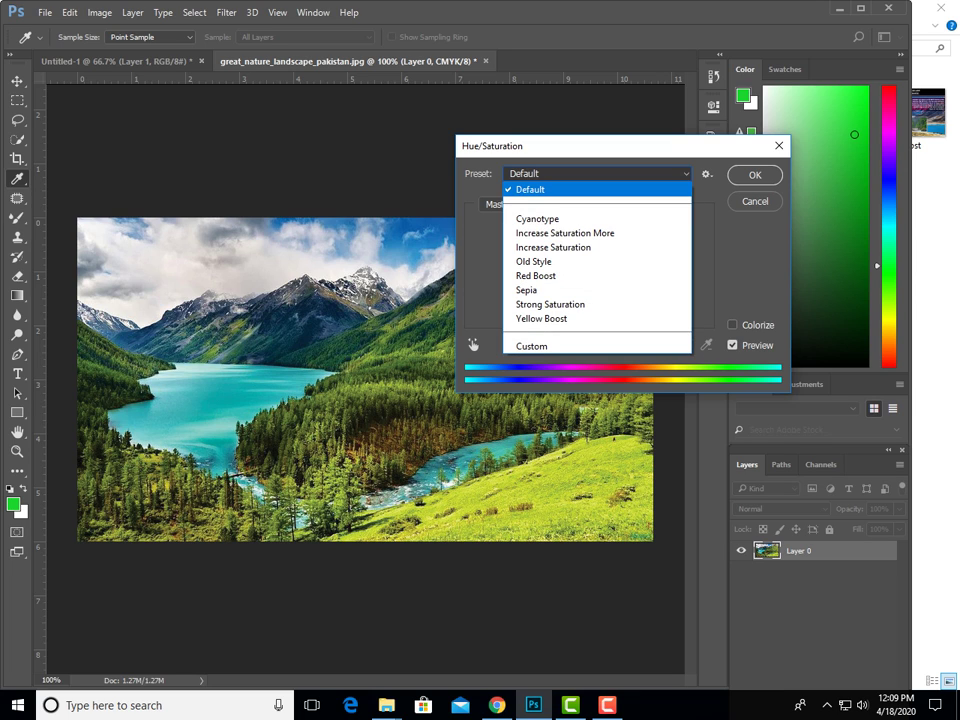
key("Escape")
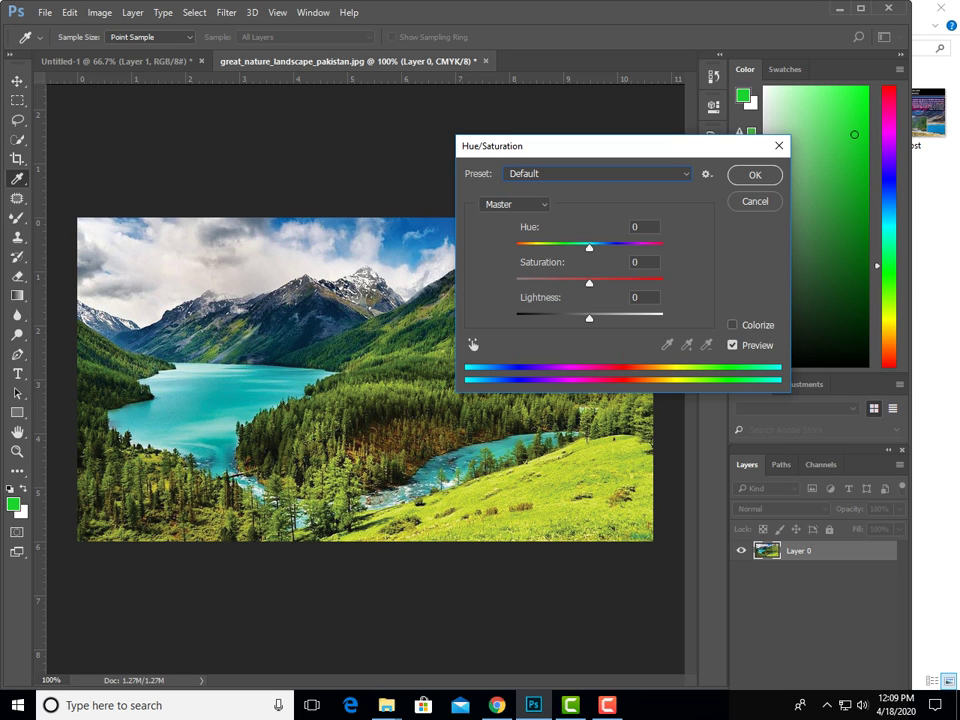
Step the Hue through trial shifts from about +152 to -52, ending near zero.
key("Up")
key("Up")
key("Up")
key("Up")
key("Up")
key("Up")
key("Up")
key("Up")
key("Up")
key("Up")
key("Up")
key("Up")
key("Up")
key("Up")
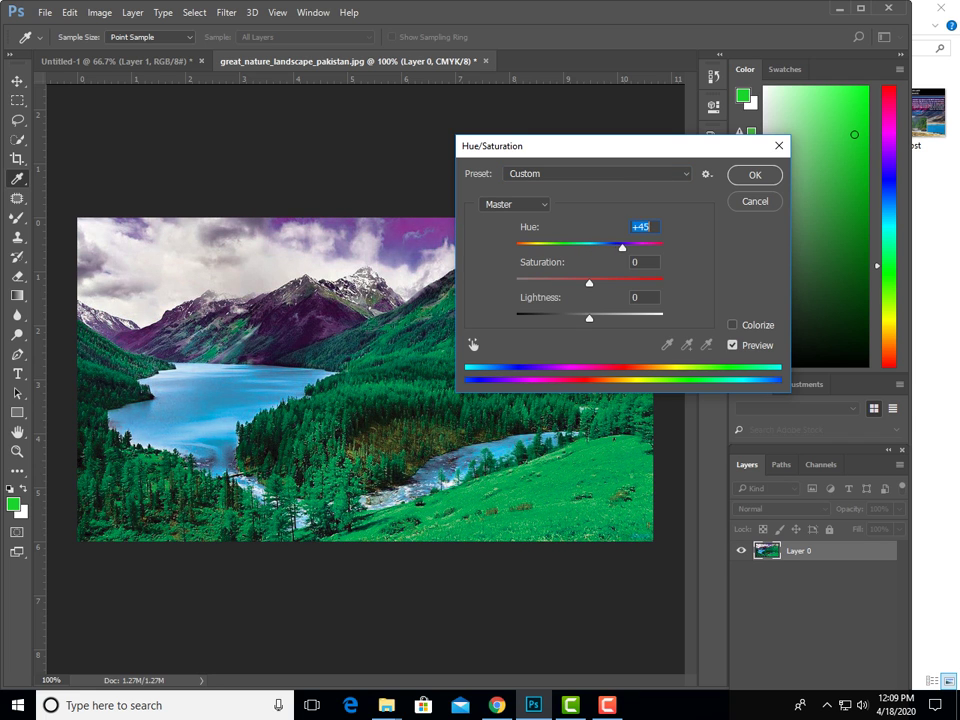
key("Up")
key("Up")
key("Up")
key("Up")
key("Up")
key("Up")
key("Up")
key("Up")
key("Up")
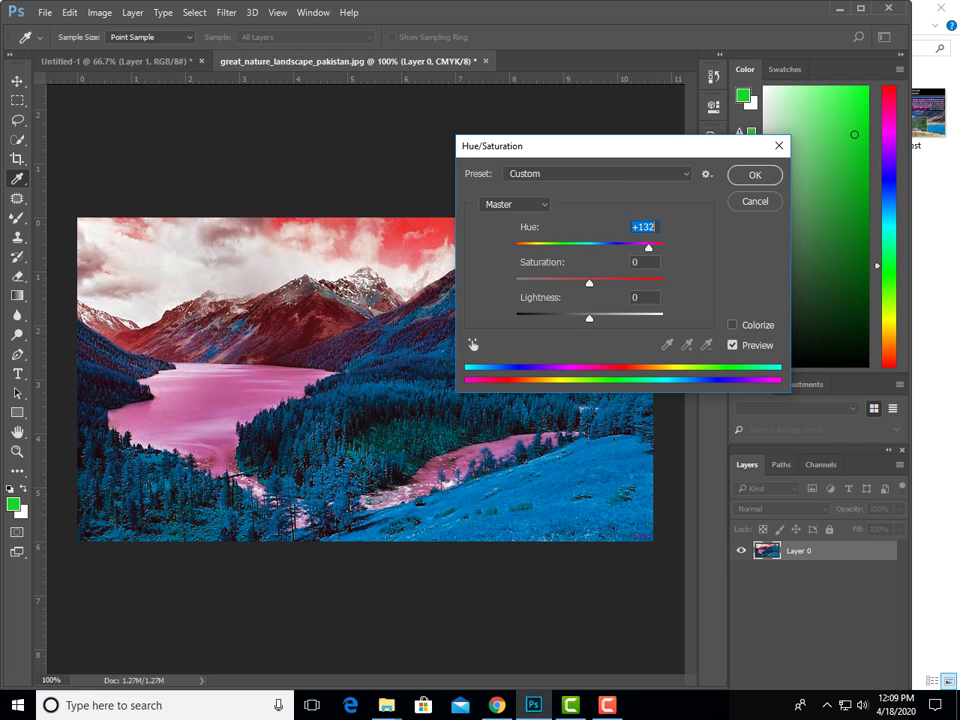
key("Down")
key("Down")
key("Down")
key("Up")
key("Up")
key("Up")
key("Down")
key("Down")
key("Down")
key("Up")
key("Up")
key("Up")
key("Up")
key("Up")
key("Up")
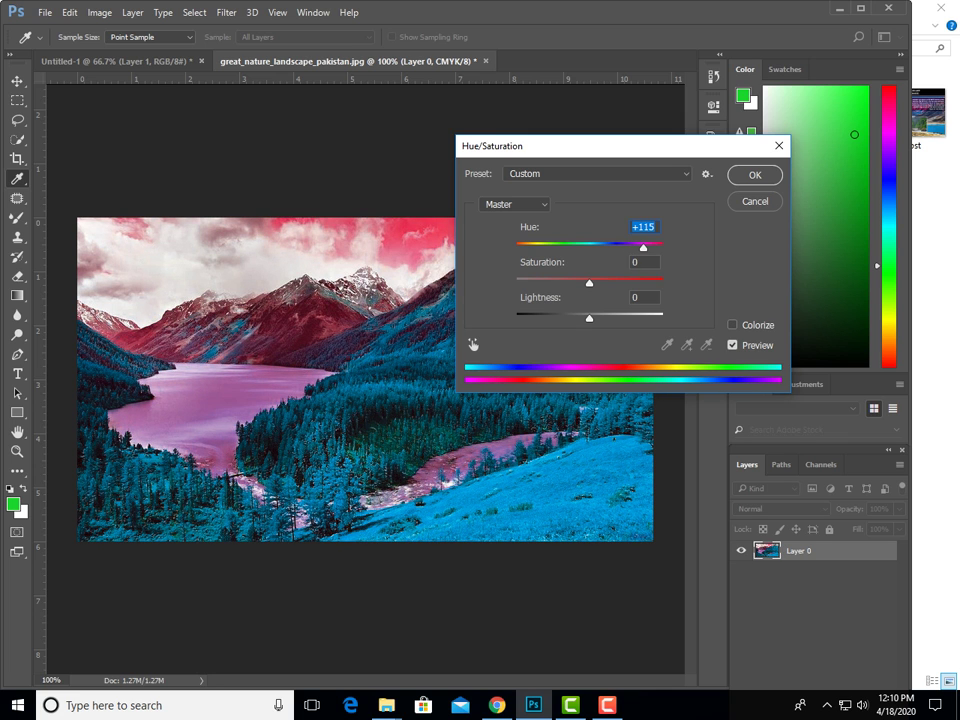
key("Up")
key("Up")
key("Up")
key("Up")
key("Up")
key("Up")
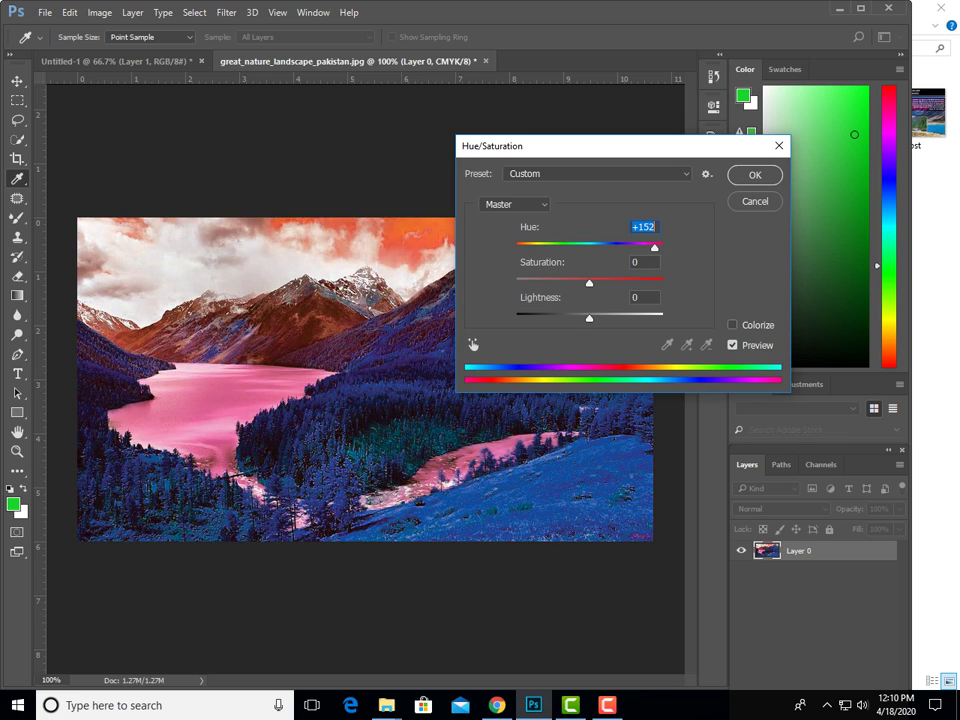
key("Down")
key("Down")
key("Down")
key("Down")
key("Down")
key("Down")
key("Down")
key("Down")
key("Down")
key("Down")
key("Down")
key("Down")
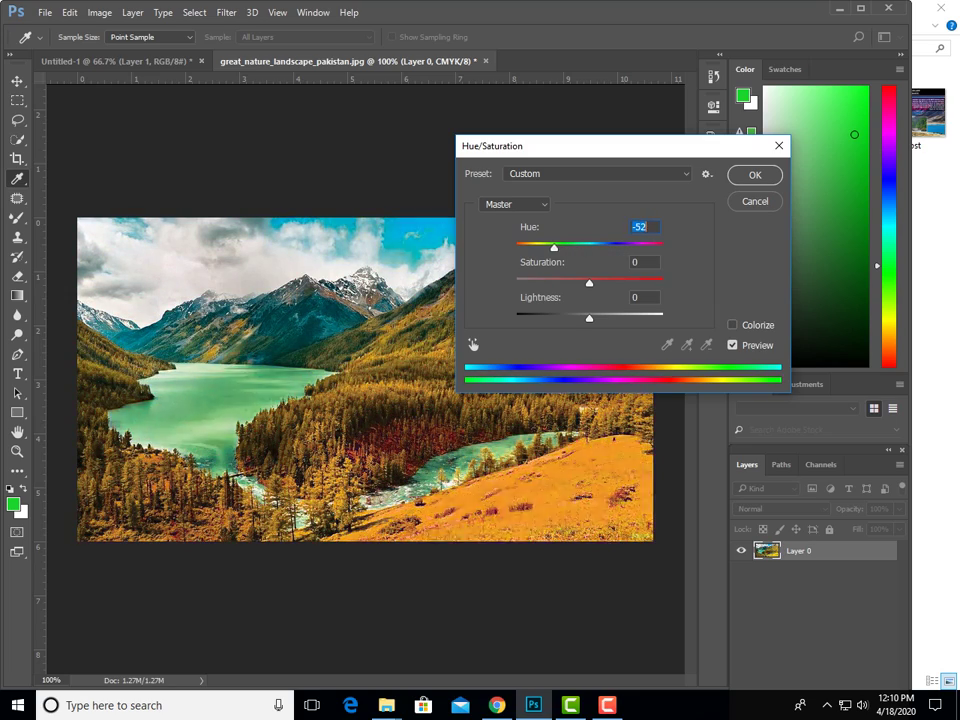
key("Down")
key("Down")
key("Down")
key("Down")
key("Down")
key("Down")
key("Down")
key("Down")
key("Down")
key("Up")
key("Up")
key("Up")
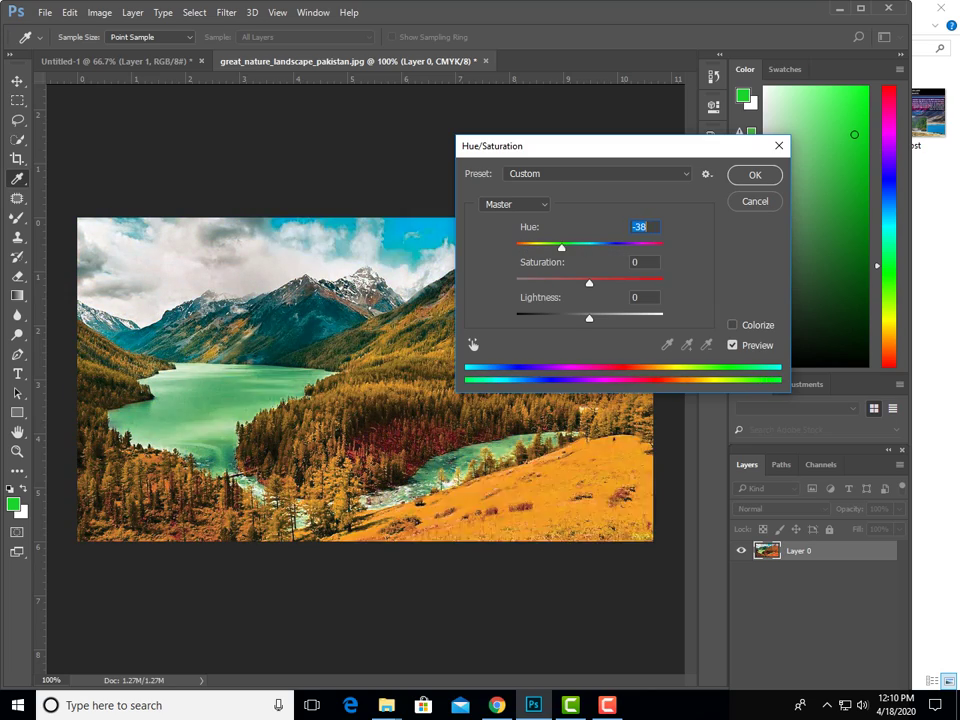
key("Up")
key("Up")
key("Up")
key("Up")
key("Up")
key("Up")
key("Up")
key("Up")
key("Up")
key("Up")
key("Up")
key("Up")
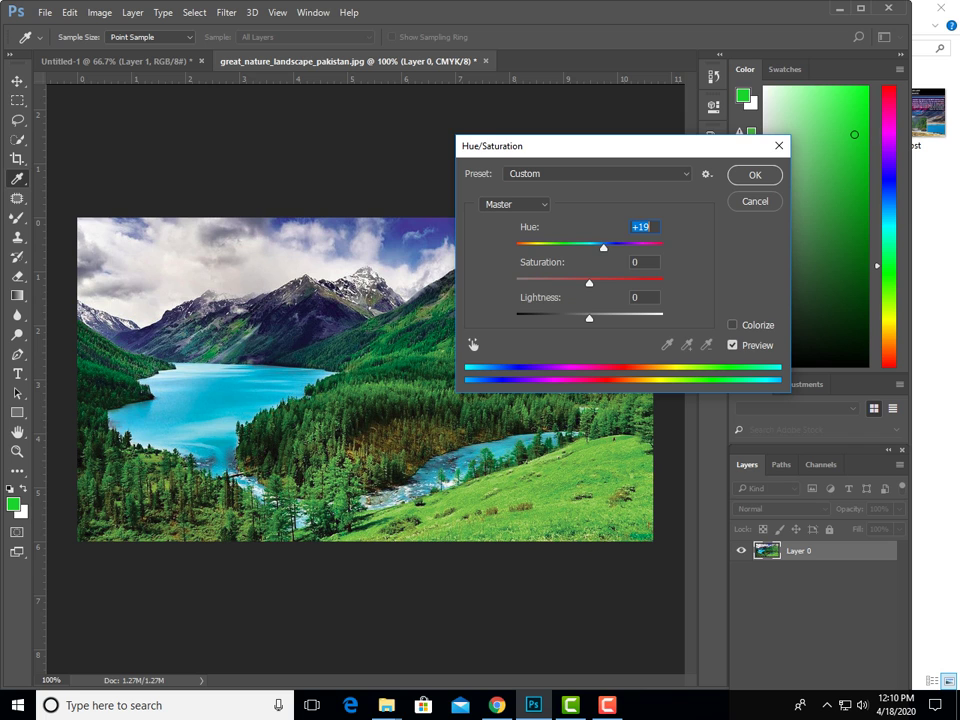
key("Down")
key("Down")
key("Down")
key("Down")
key("Down")
key("Down")
key("Up")
key("Up")
key("Up")
key("Down")
key("Down")
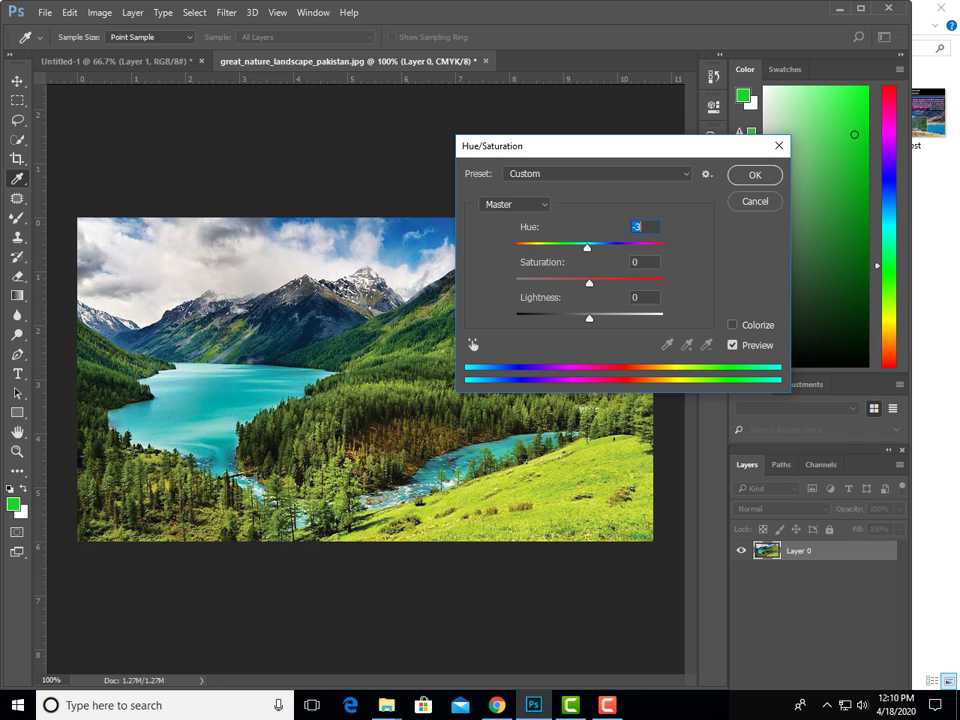
key("Down")
key("Down")
key("Down")
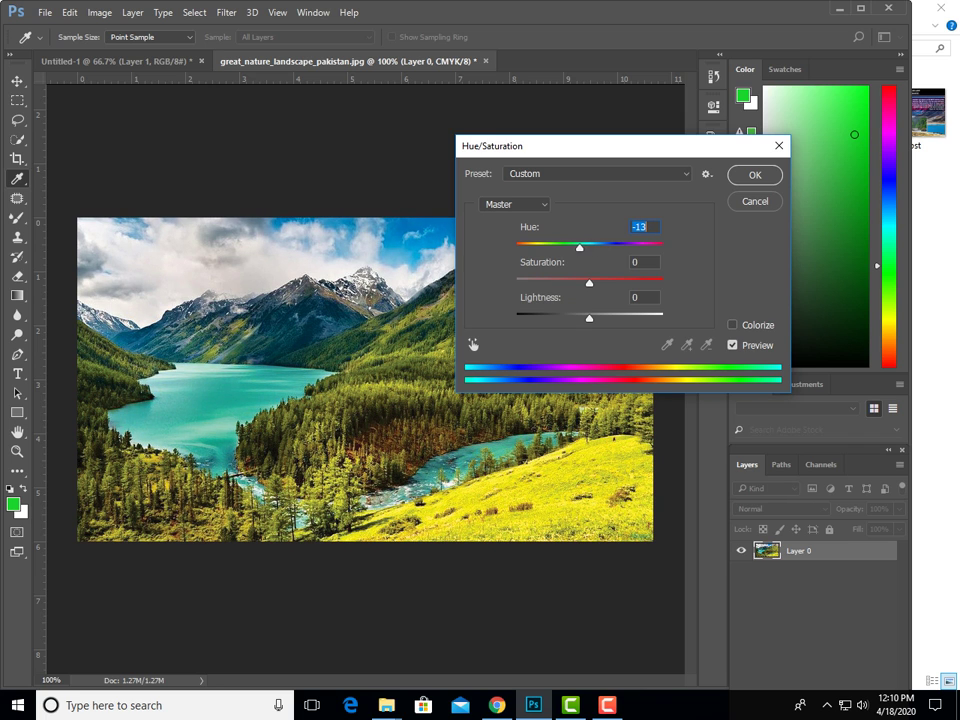
key("Up")
Set Hue to 0 and raise Saturation from 15 to +82.
type("0")
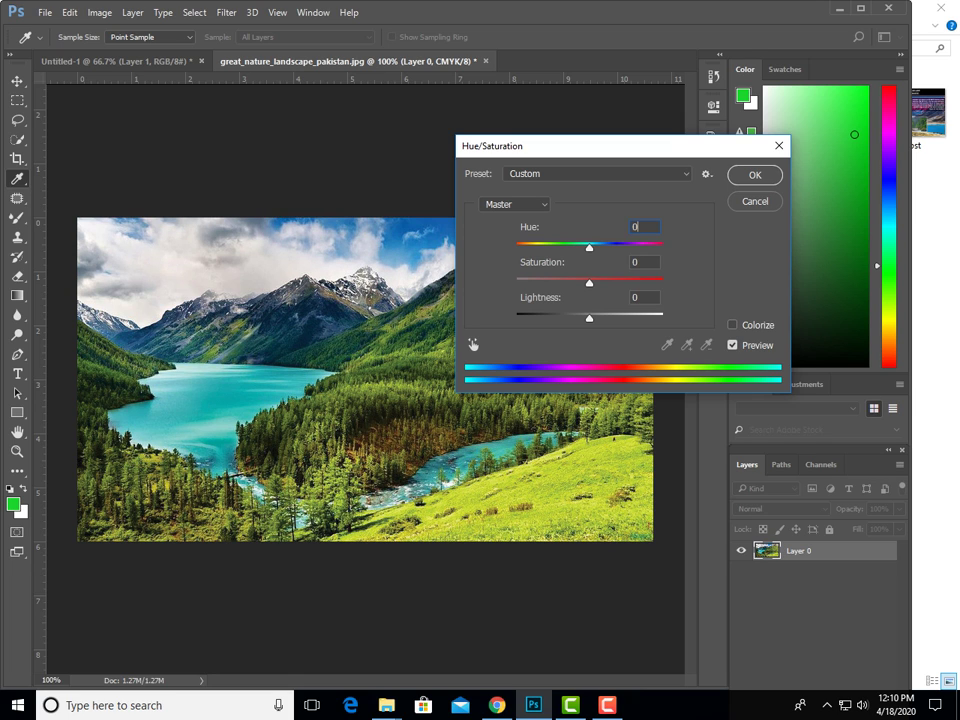
key("Tab")
type("15")
key("Up")
key("Up")
key("Up")
key("Up")
key("Up")
key("Up")
key("Up")
key("Up")
key("Up")
key("Up")
key("Up")
key("Up")
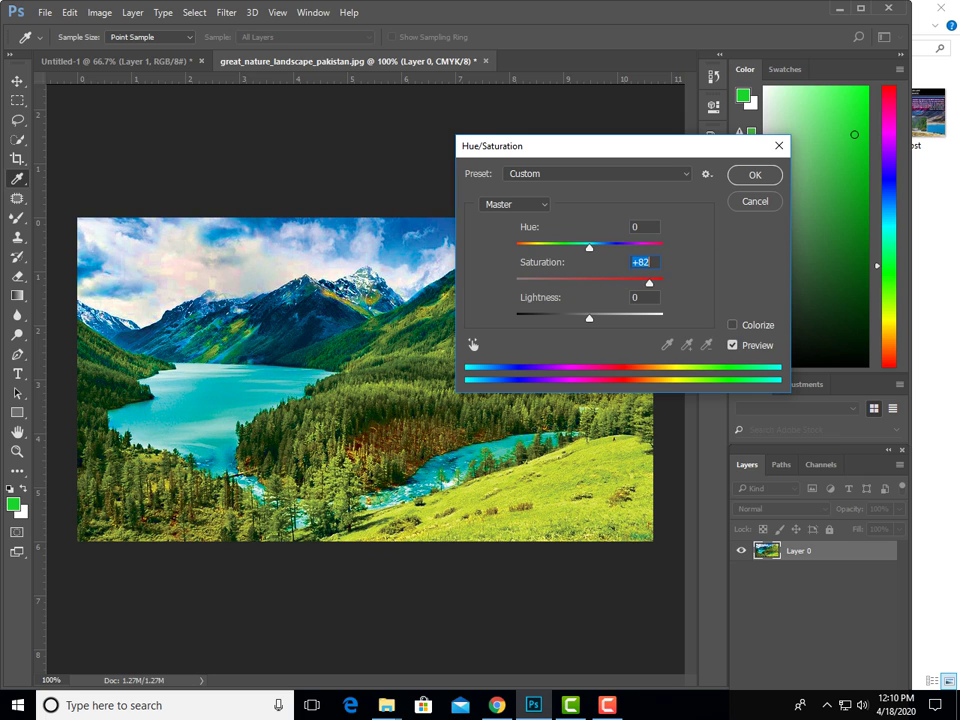
Try brighter Hue/Saturation values, with saturation up to about +37 and lightness between +45 and +58.
key("shift+Down")
key("shift+Down")
key("shift+Down")
key("shift+Down")
key("shift+Down")
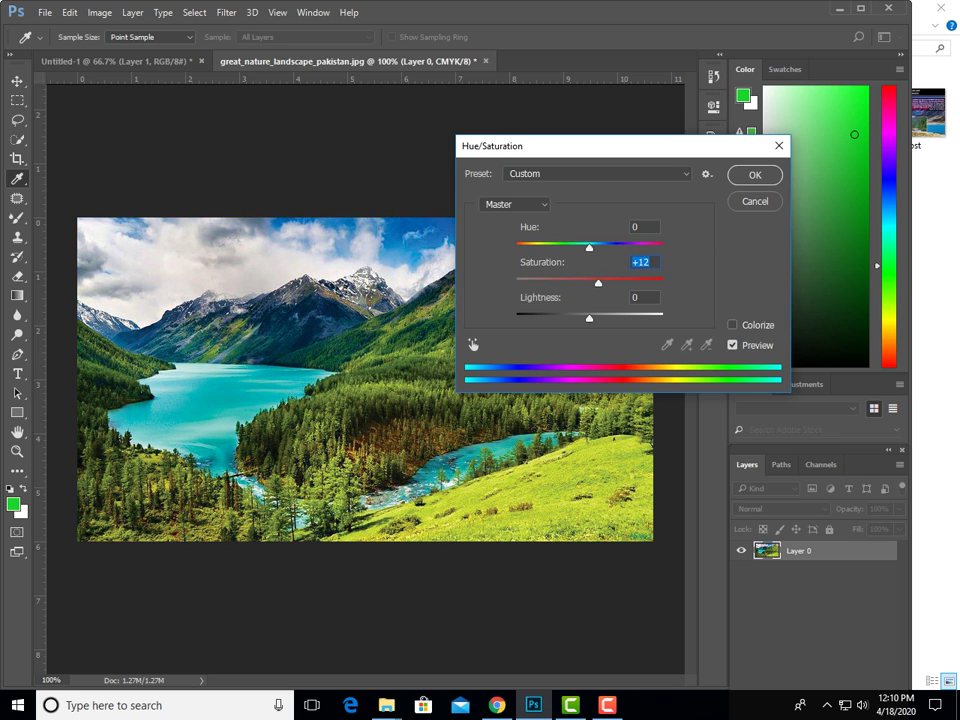
key("Tab")
key("shift+Up")
key("shift+Up")
key("shift+Up")
key("shift+Up")
key("Up")
key("Up")
key("Up")
key("Up")
key("Up")
key("Up")
key("Down")
key("Down")
key("Down")
key("Down")
key("Down")
key("Up")
key("Up")
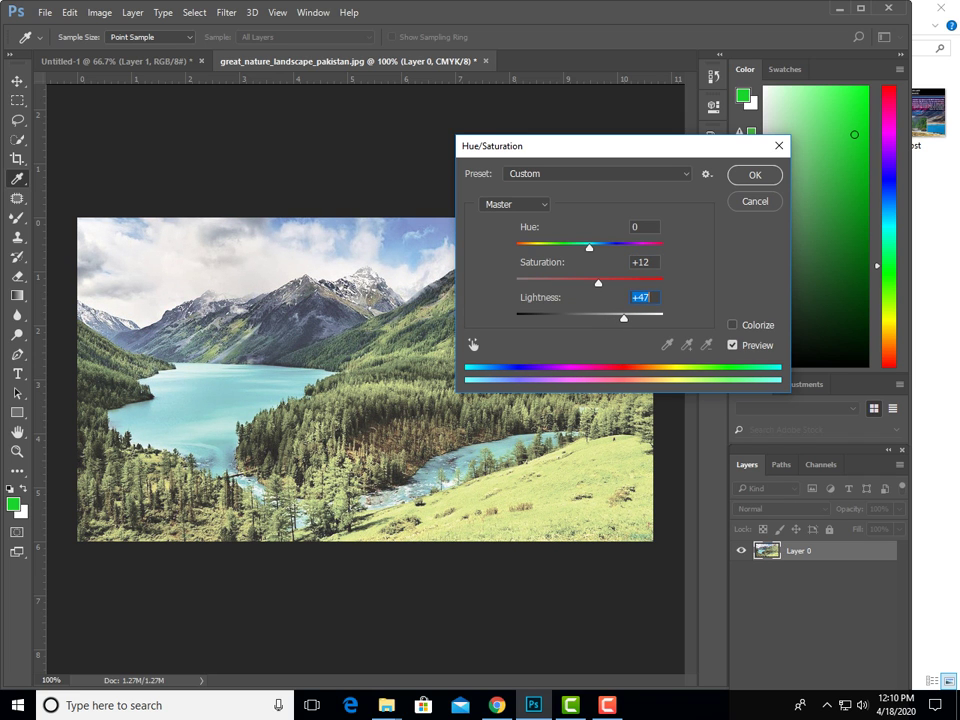
key("Up")
key("Up")
key("Up")
key("Up")
key("shift+Tab")
key("shift+Up")
key("shift+Up")
key("shift+Down")
key("shift+Down")
key("shift+Down")
key("shift+Down")
key("shift+Down")
key("shift+Down")
key("shift+Down")
key("shift+Up")
key("shift+Up")
key("shift+Up")
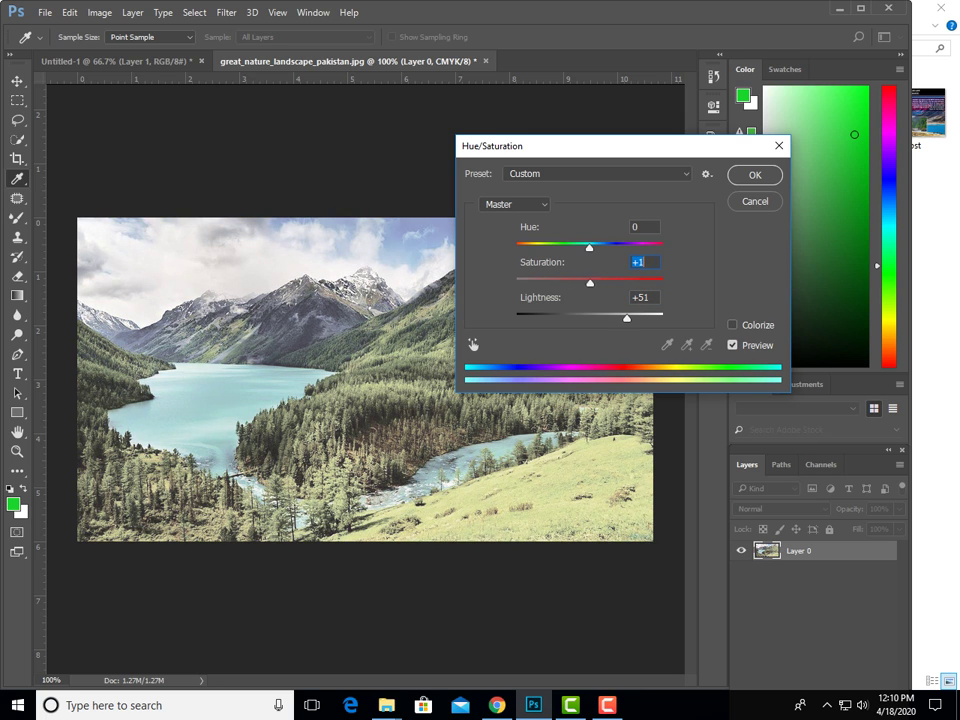
key("shift+Up")
key("shift+Up")
key("shift+Up")
key("Up")
key("Up")
key("Up")
key("Up")
key("Tab")
Shift the landscape's hue toward yellow, desaturate it to -34, and darken lightness to -30.
key("Up")
key("Up")
key("Up")
key("Up")
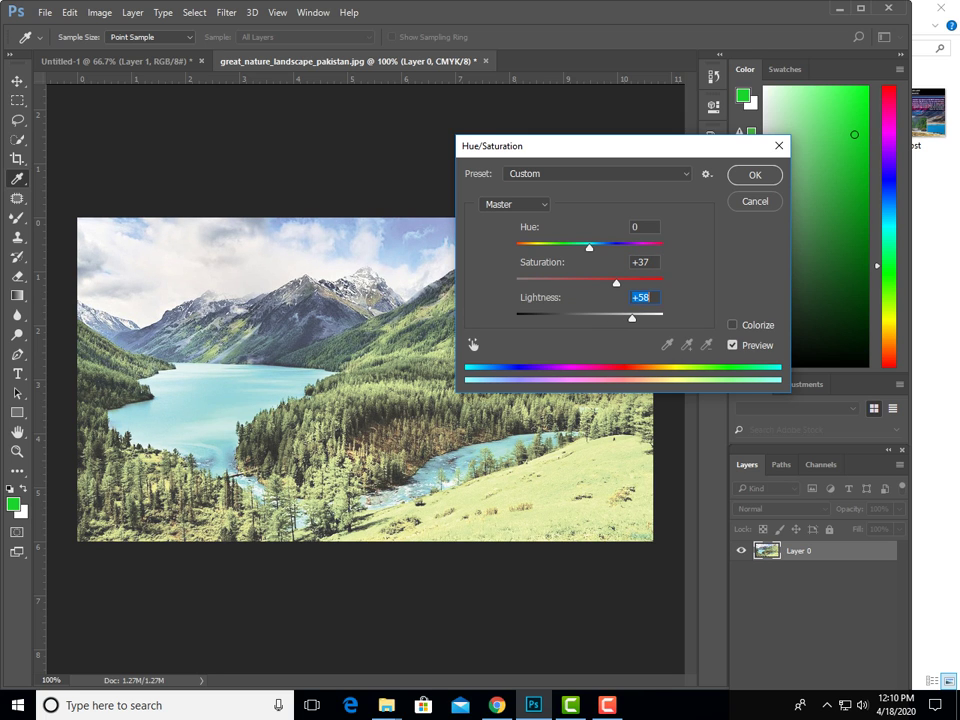
key("shift+Tab")
key("shift+Tab")
key("Up")
key("Up")
key("Up")
key("shift+Up")
key("Up")
key("Up")
key("Up")
key("shift+Down")
key("shift+Down")
key("shift+Down")
key("shift+Down")
key("Down")
key("Up")
key("Up")
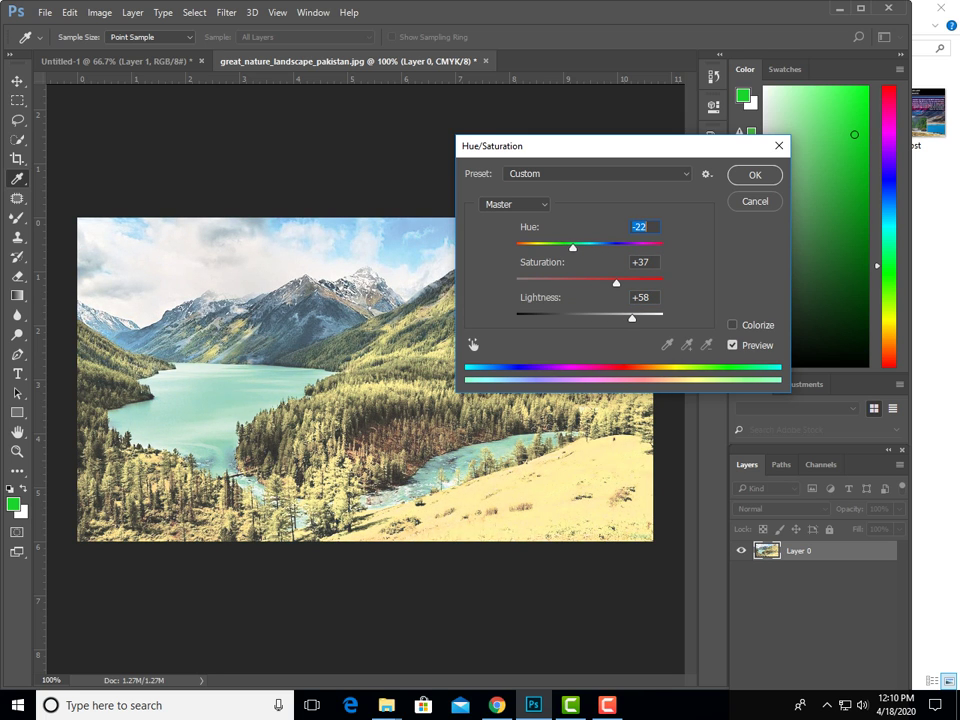
key("Tab")
key("shift+Down")
key("shift+Down")
key("shift+Down")
key("shift+Down")
key("shift+Down")
key("shift+Down")
key("Down")
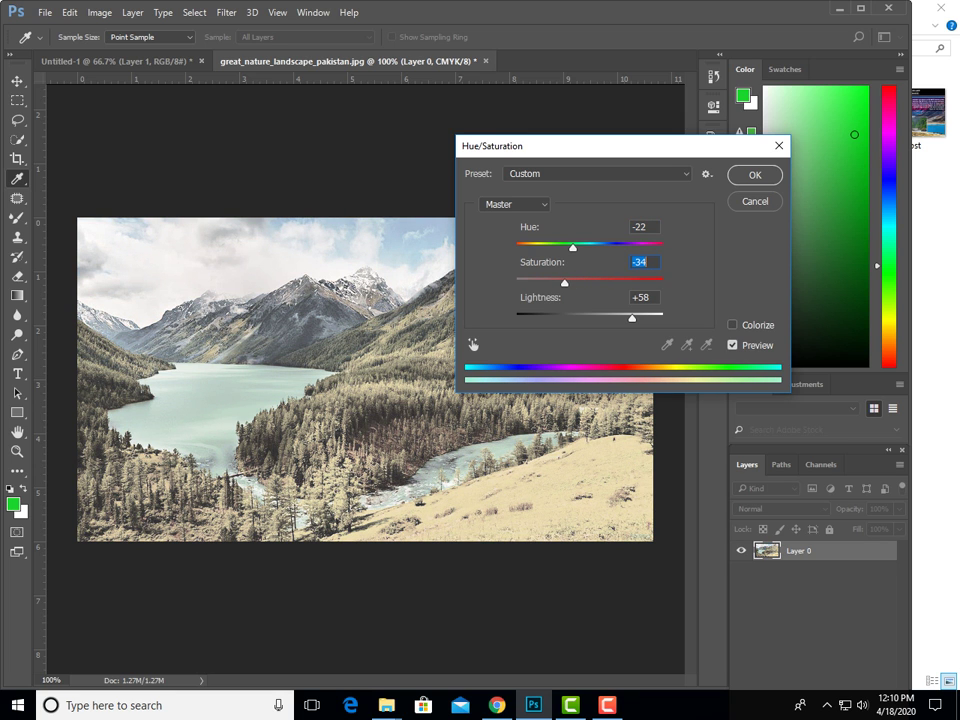
key("Tab")
key("shift+Down")
key("shift+Down")
key("shift+Down")
key("shift+Down")
key("shift+Down")
key("shift+Down")
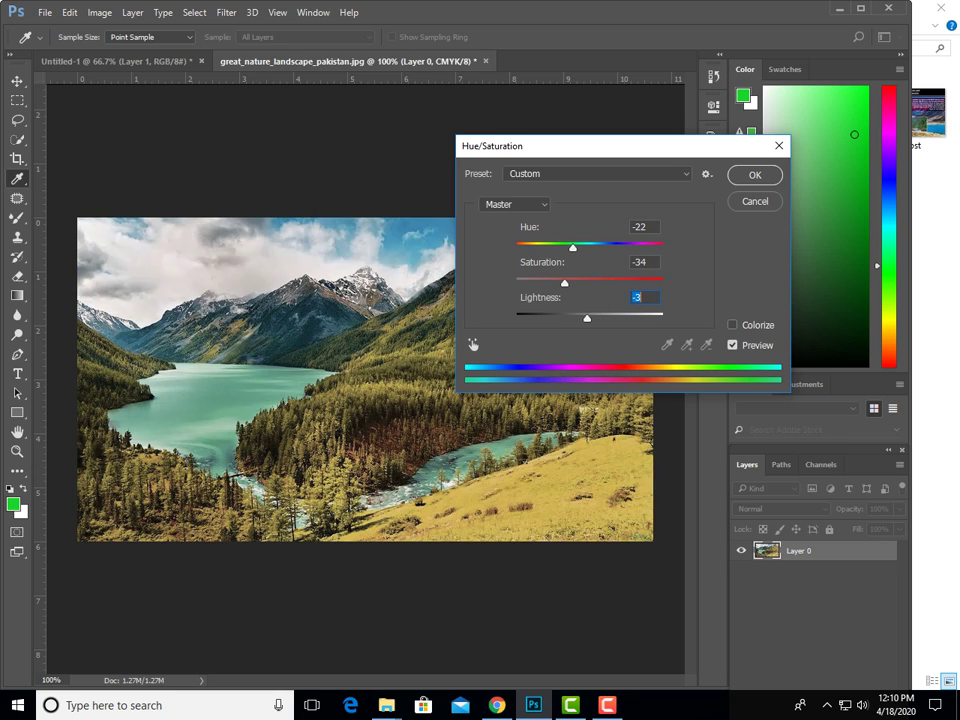
key("shift+Down")
key("shift+Down")
key("shift+Down")
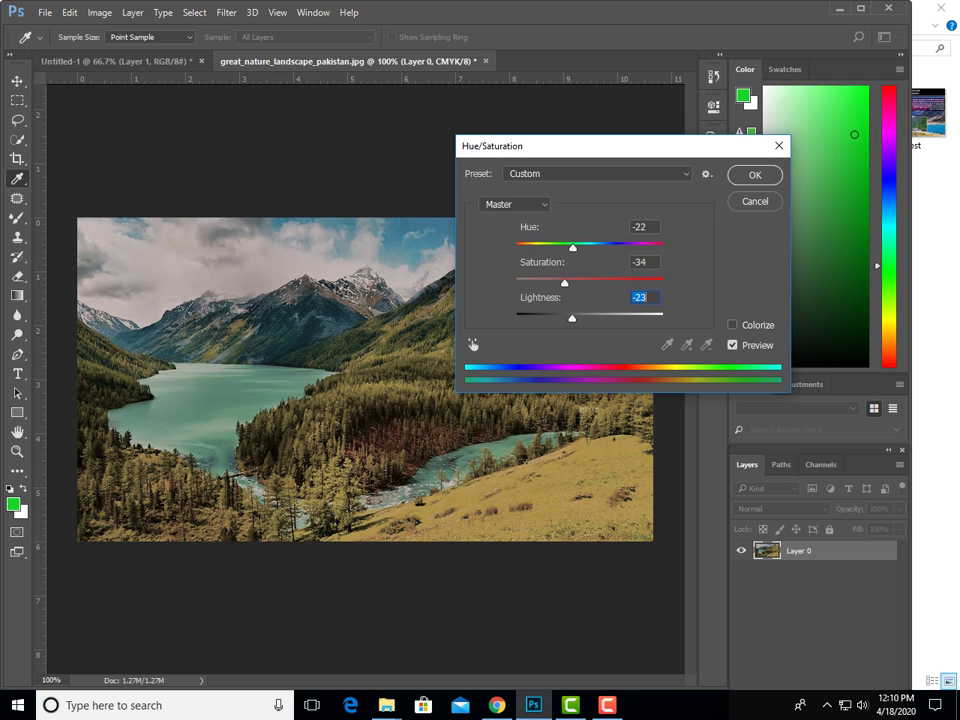
key("Down")
key("Down")
key("Down")
Set saturation to +24, apply hue -22, saturation +24, lightness -30, and close the landscape.
key("shift+Tab")
key("shift+Up")
key("shift+Up")
key("shift+Up")
key("Down")
mouse_move(612, 148)
left_mouse_down()
mouse_move(741, 146)
mouse_move(754, 134)
left_mouse_up()
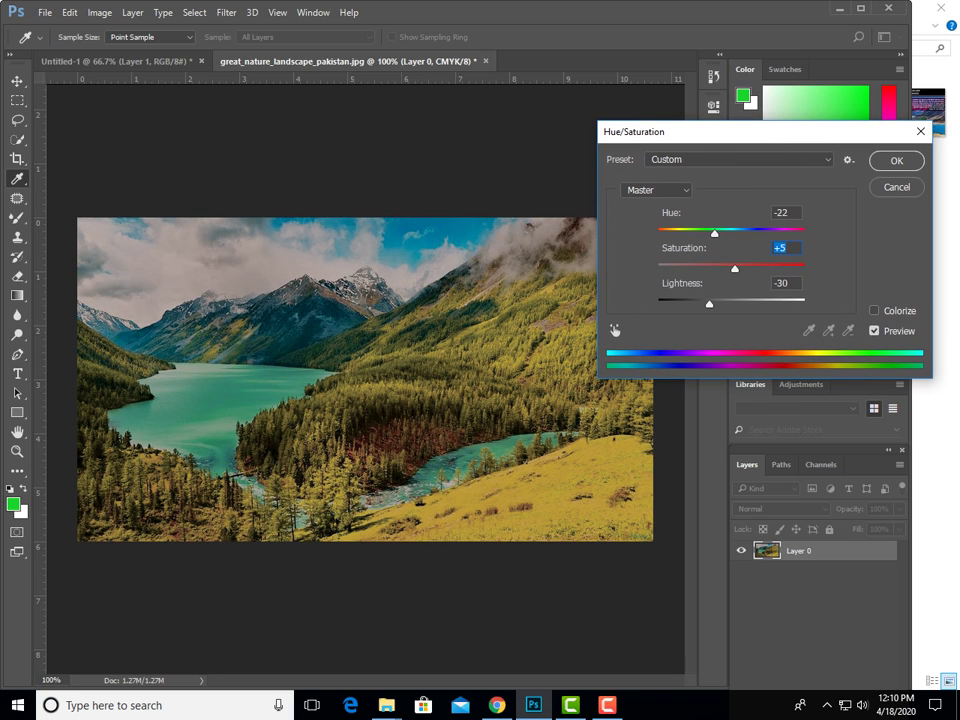
key("Up")
key("Up")
key("Up")
key("Up")
key("Up")
key("Up")
key("Up")
key("Up")
key("Up")
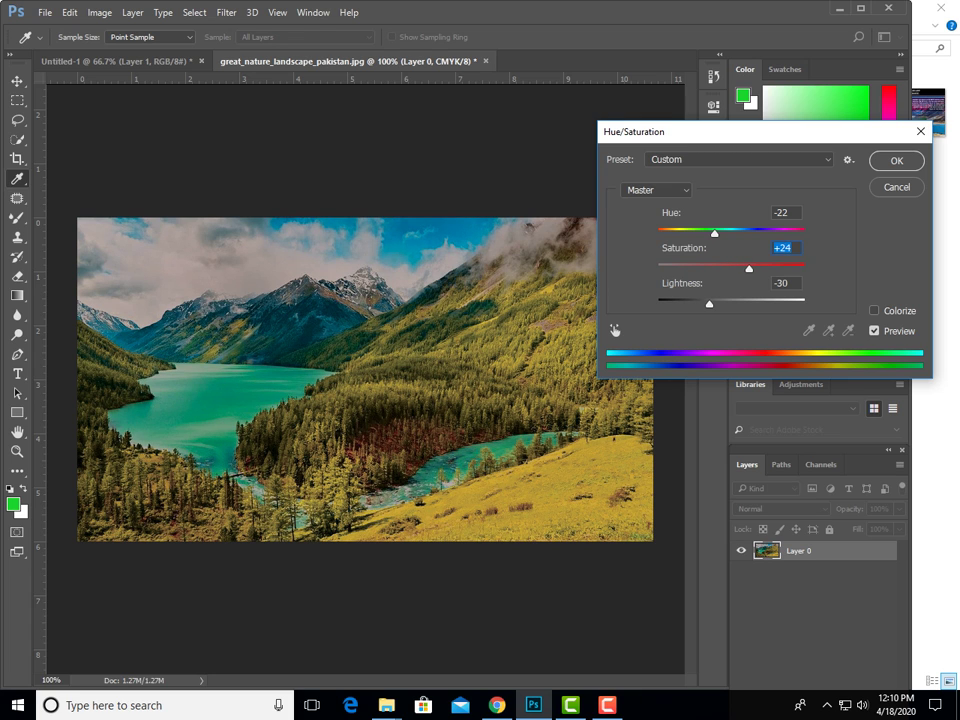
left_click_drag(770, 139, 632, 165)
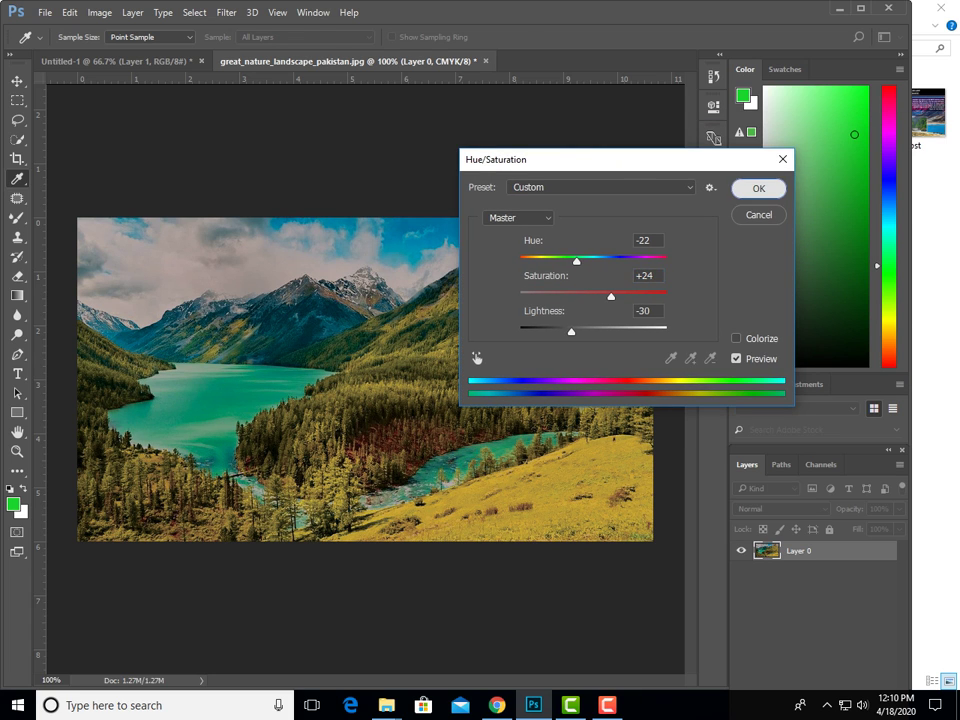
key("Return")
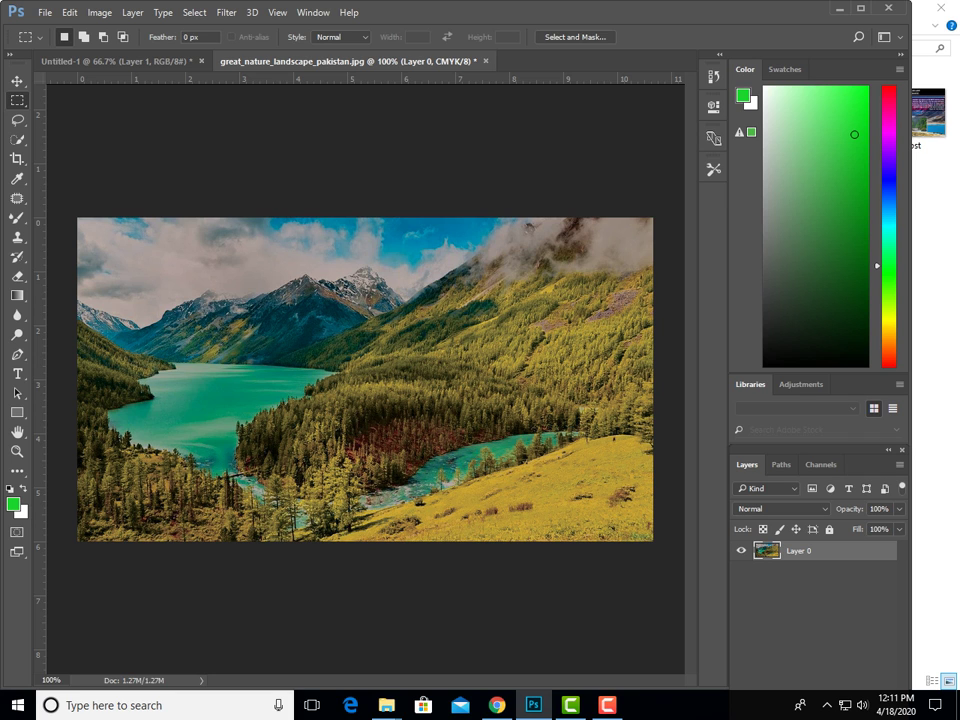
key("ctrl+w")
Close the landscape document without saving its changes.
key("Tab")
key("Return")
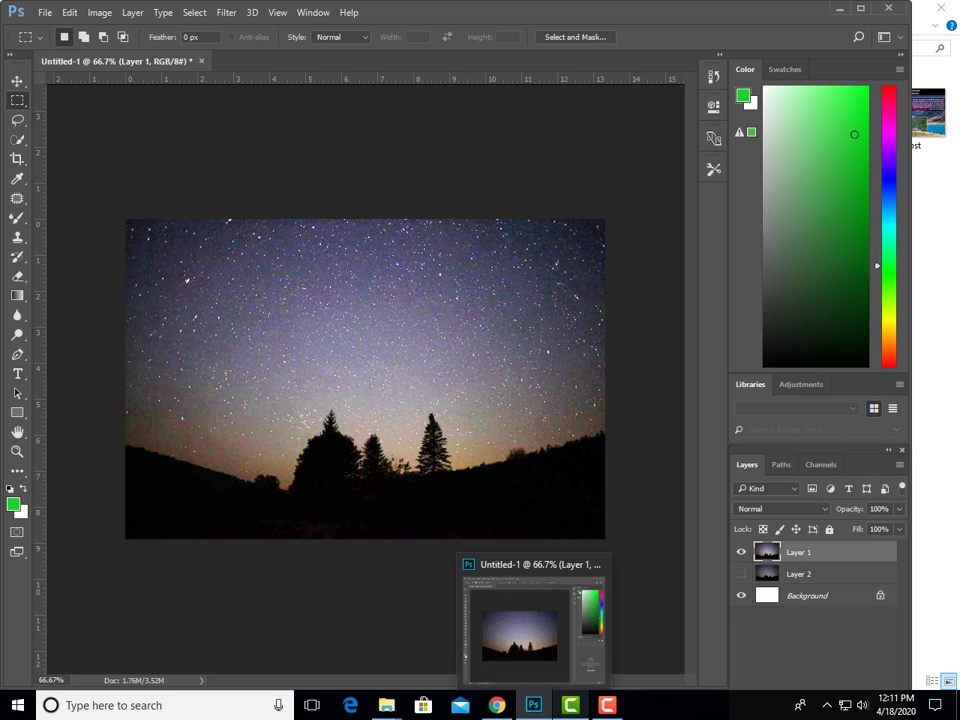
left_click(606, 705)
left_click(606, 705)
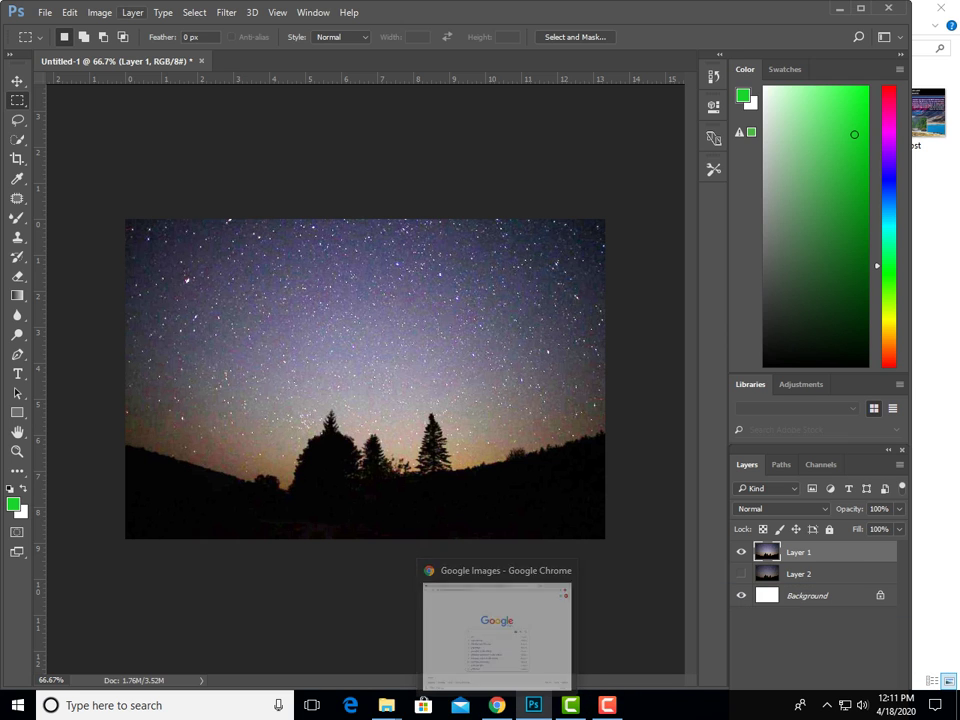
Dismiss the Image menu without a choice and float the night-sky document in its own window.
left_click(99, 12)
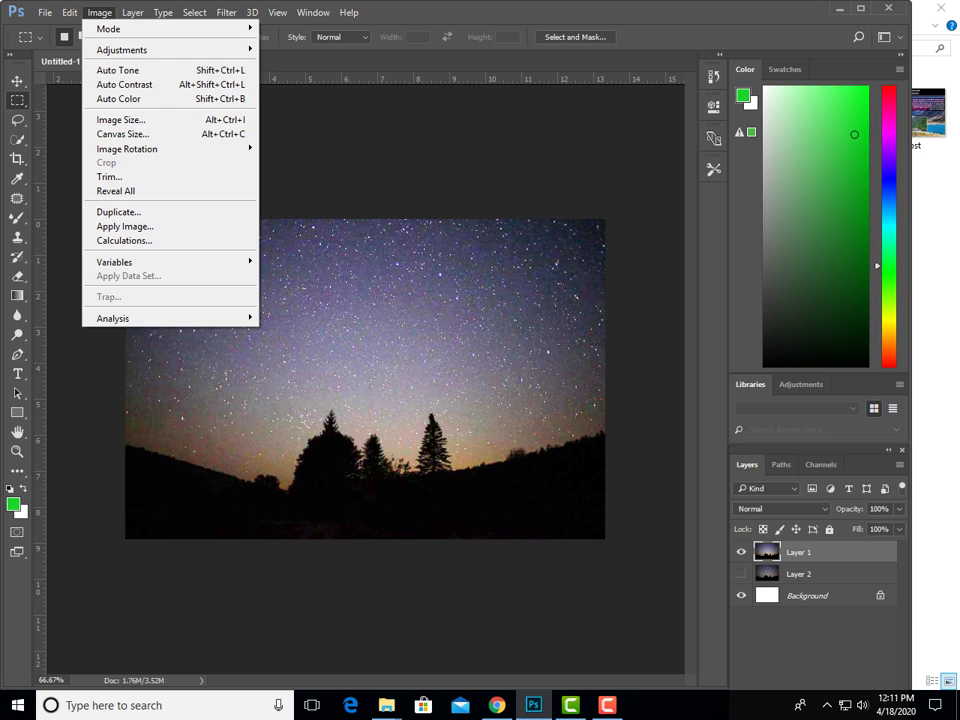
key("Escape")
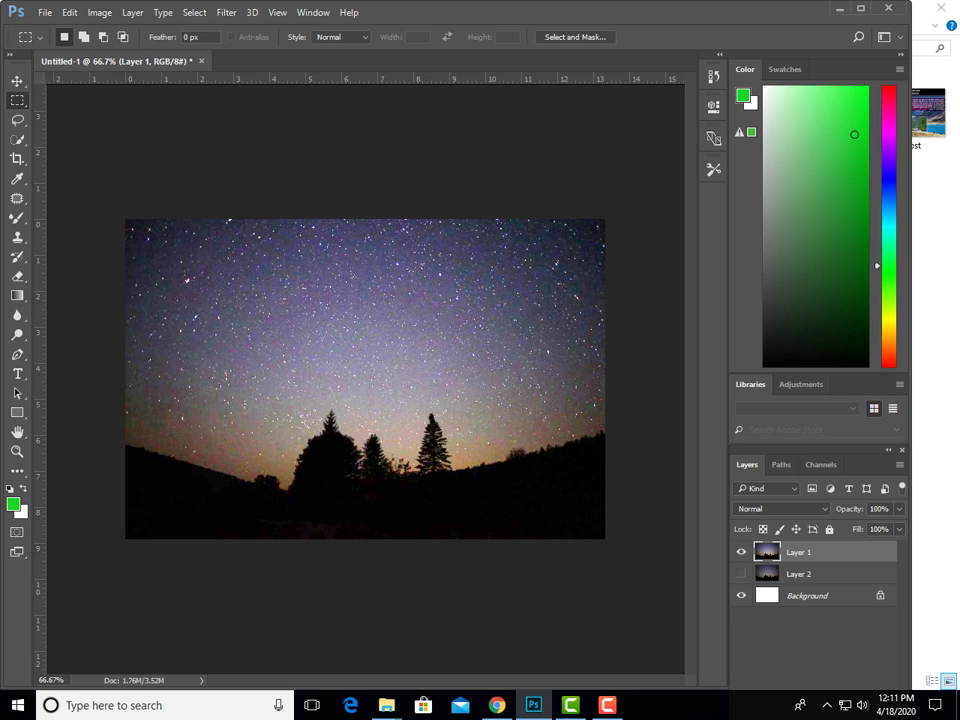
left_click_drag(100, 61, 213, 137)
Check Image Size for the night-sky document, cancel to keep 960 × 640 px, then close it.
right_click(250, 139)
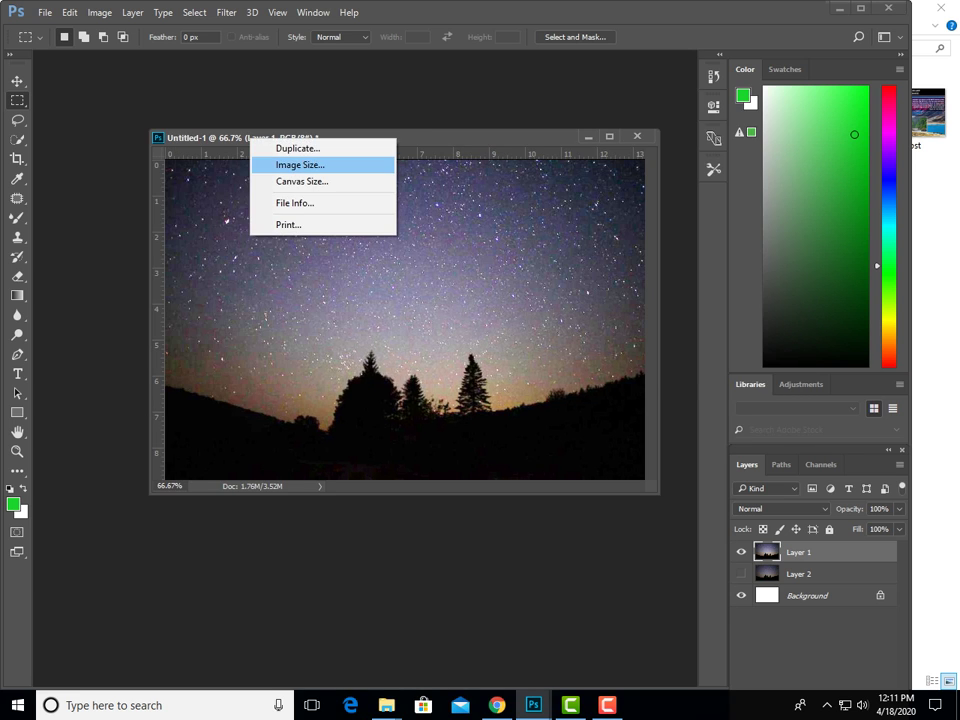
left_click(300, 164)
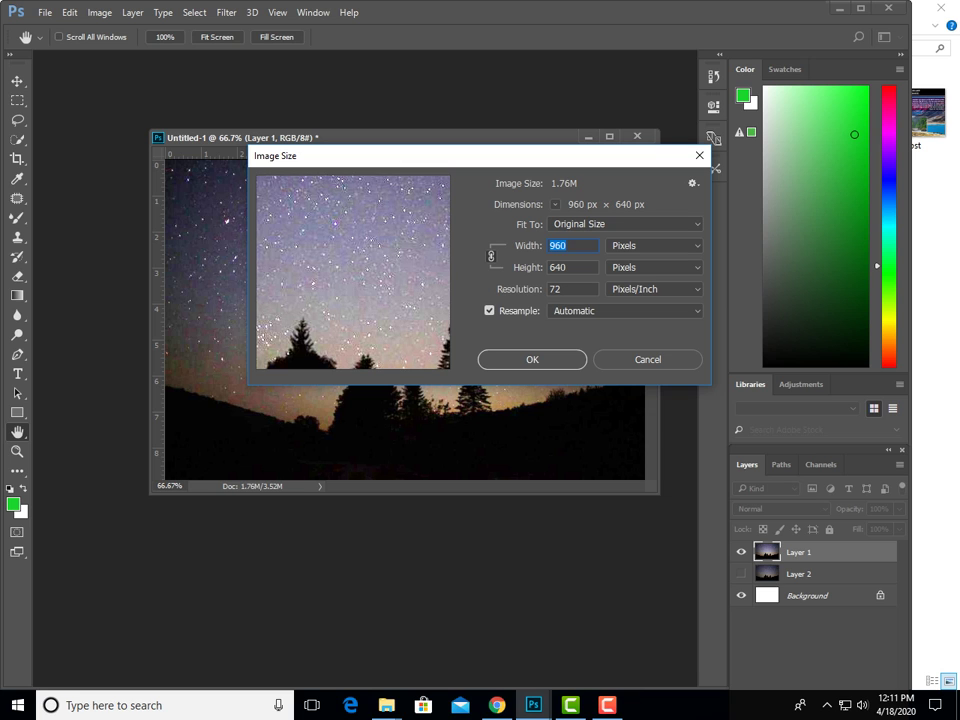
left_click(648, 359)
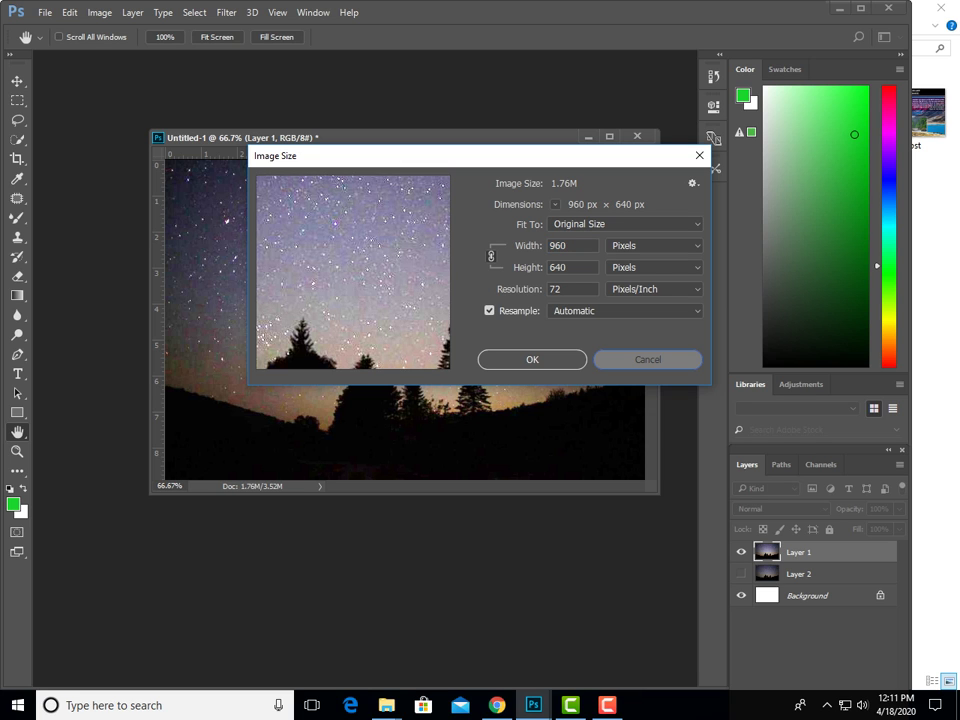
key("Escape")
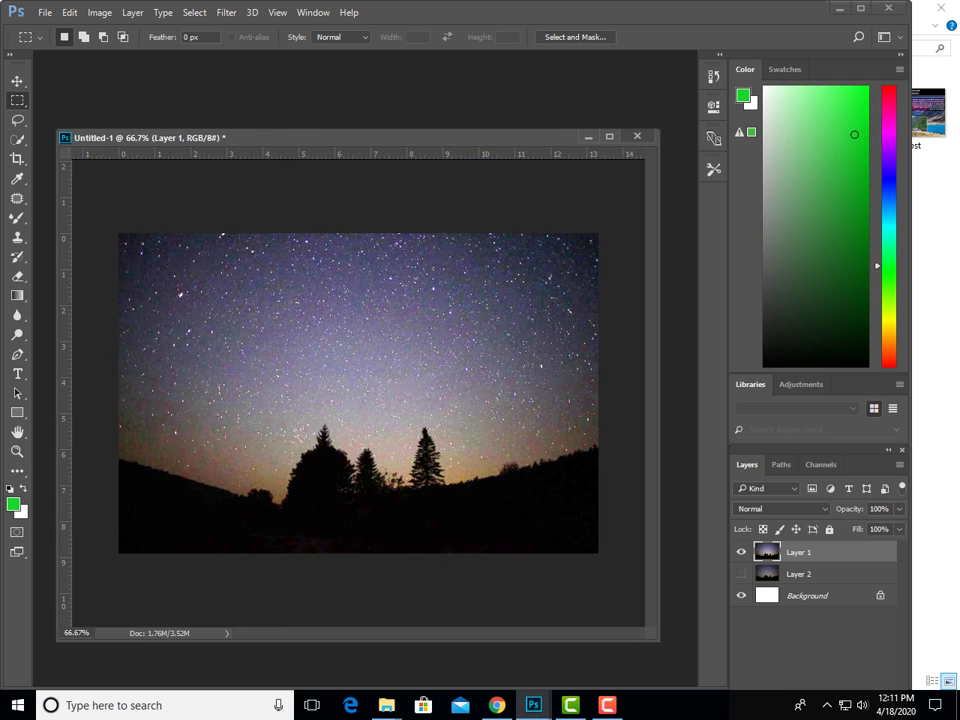
key("ctrl+w")
Close Untitled-1 without saving and bring up the Open dialog.
key("n")
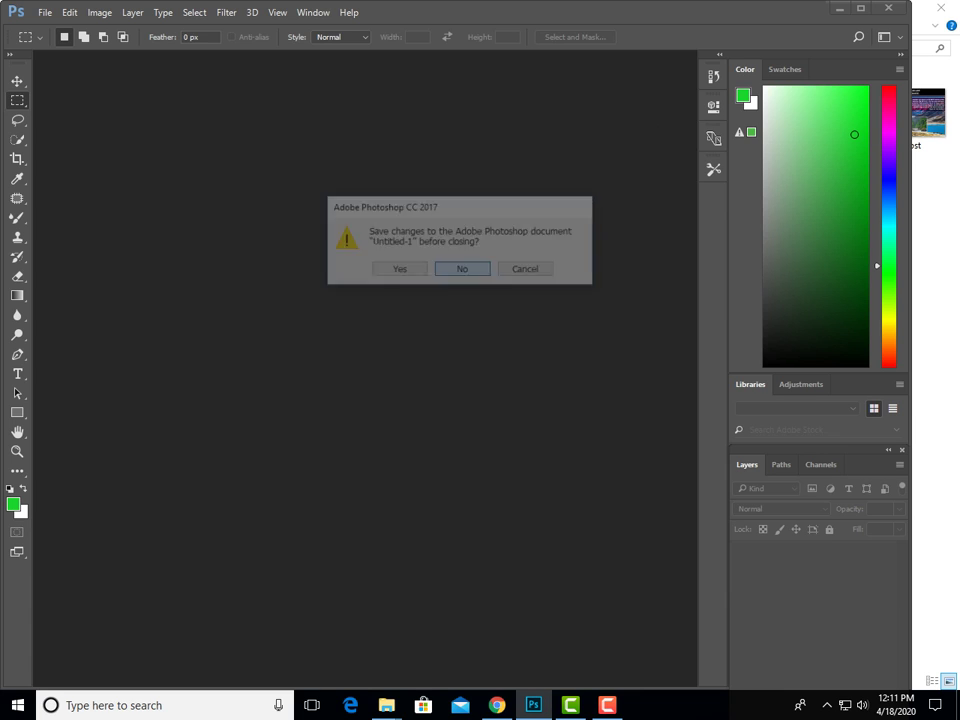
key("alt+f")
key("Down")
key("Down")
key("Down")
key("Down")
key("Down")
key("Down")
key("Up")
key("Up")
key("Up")
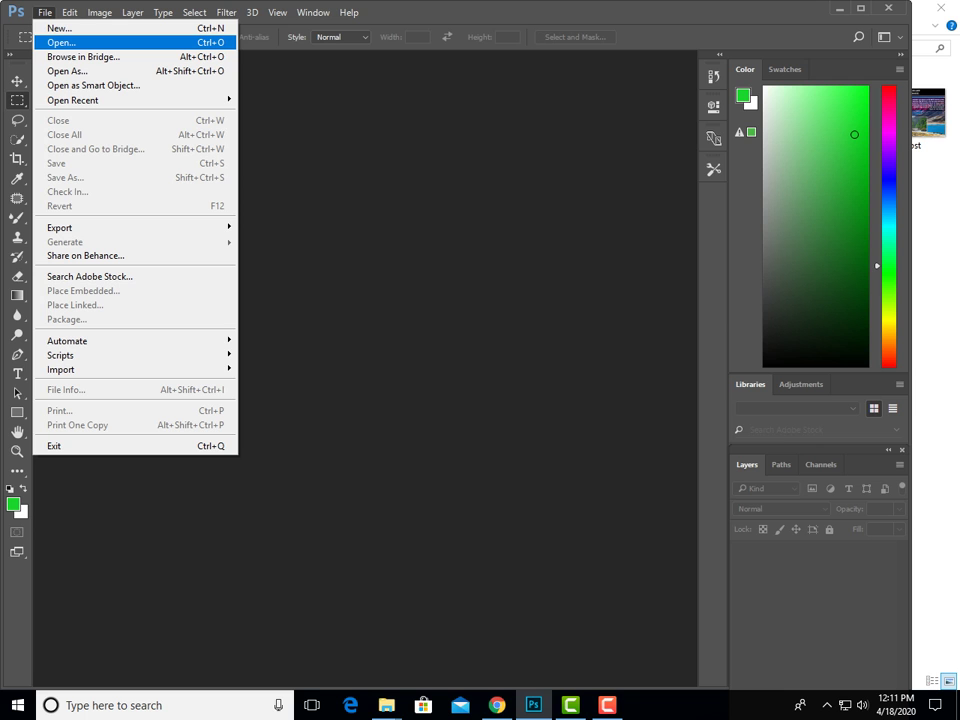
key("Return")
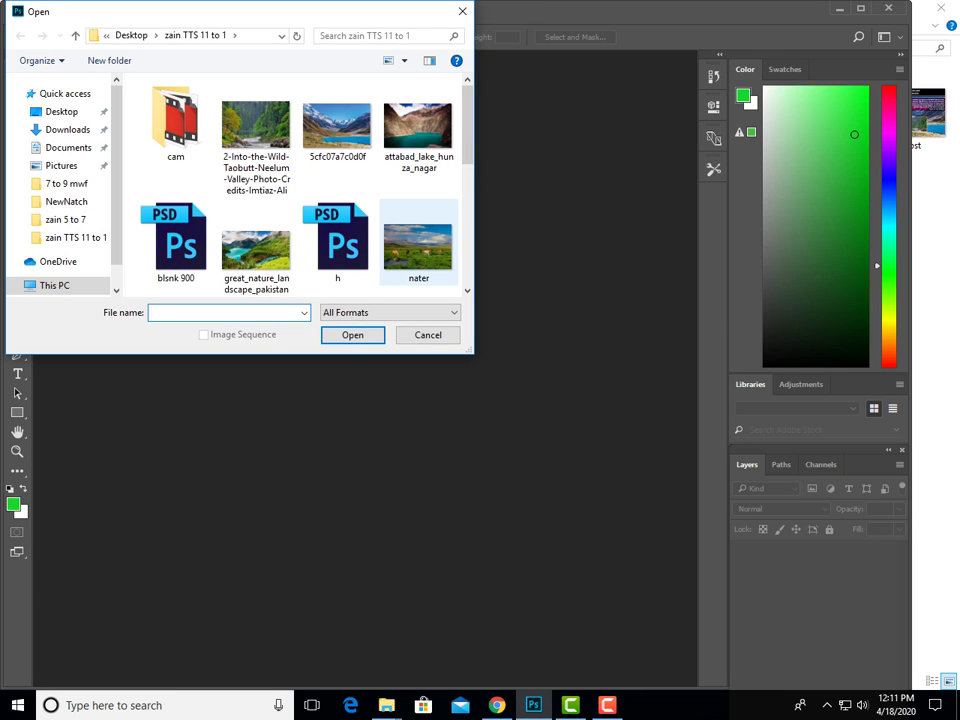
Open post.psd, dismiss the New Library prompt, and float the poster in its own window.
scroll(340, 145, "down", 1)
scroll(340, 145, "down", 2)
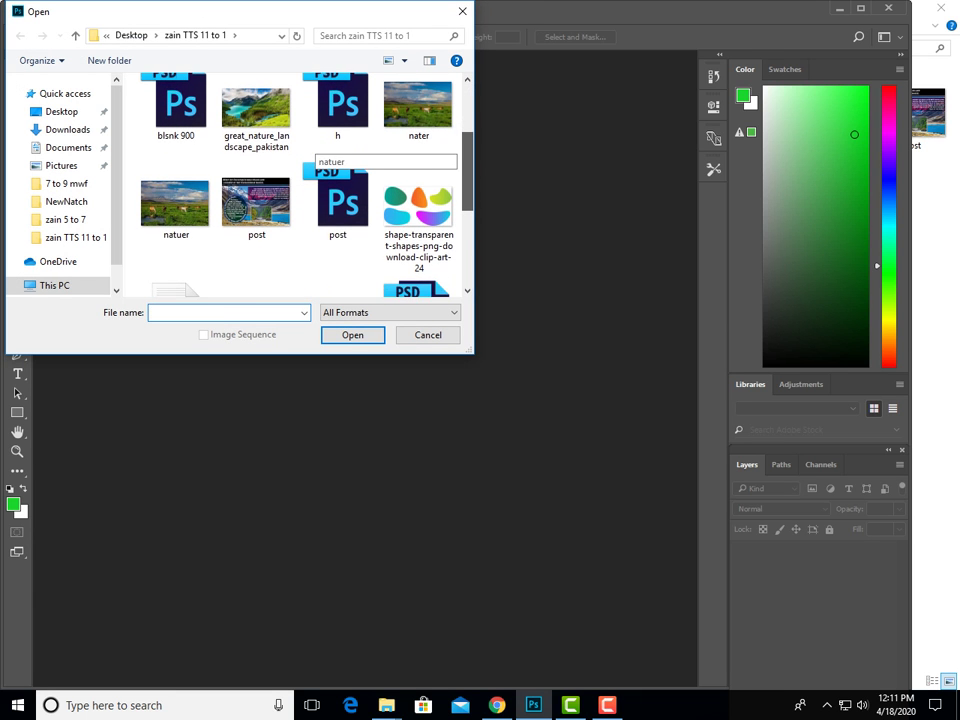
left_click(175, 205)
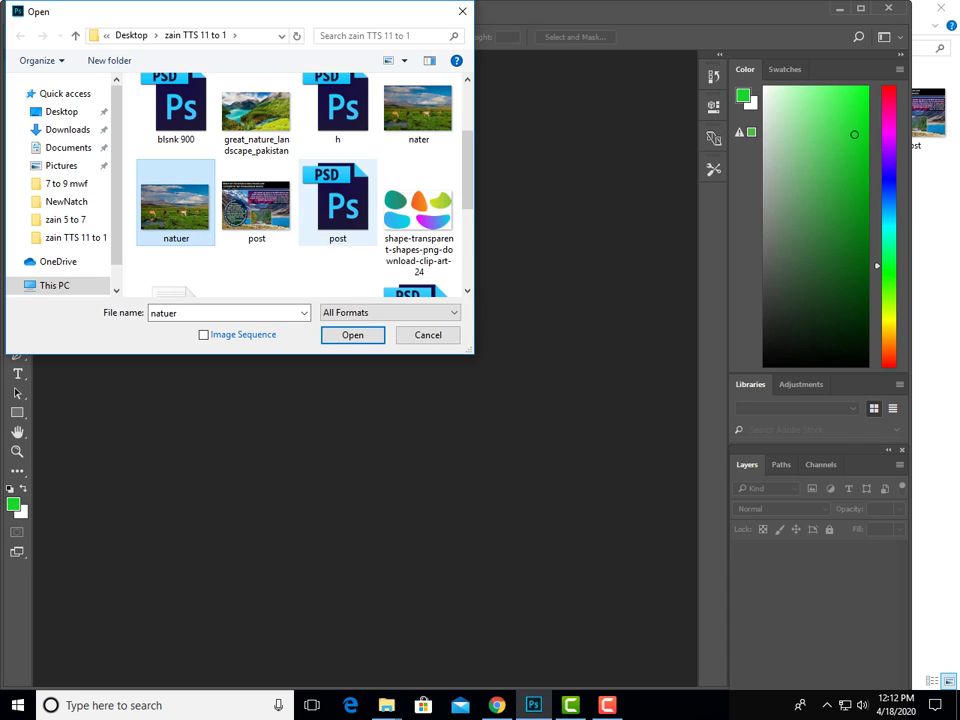
left_click(257, 205)
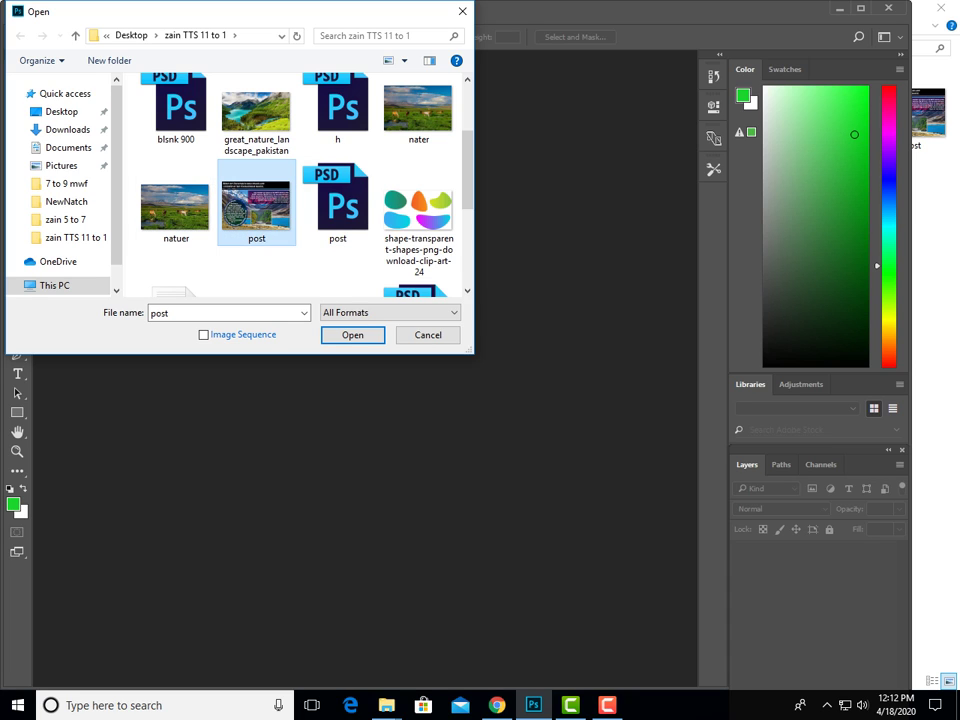
left_click(338, 205)
key("Return")
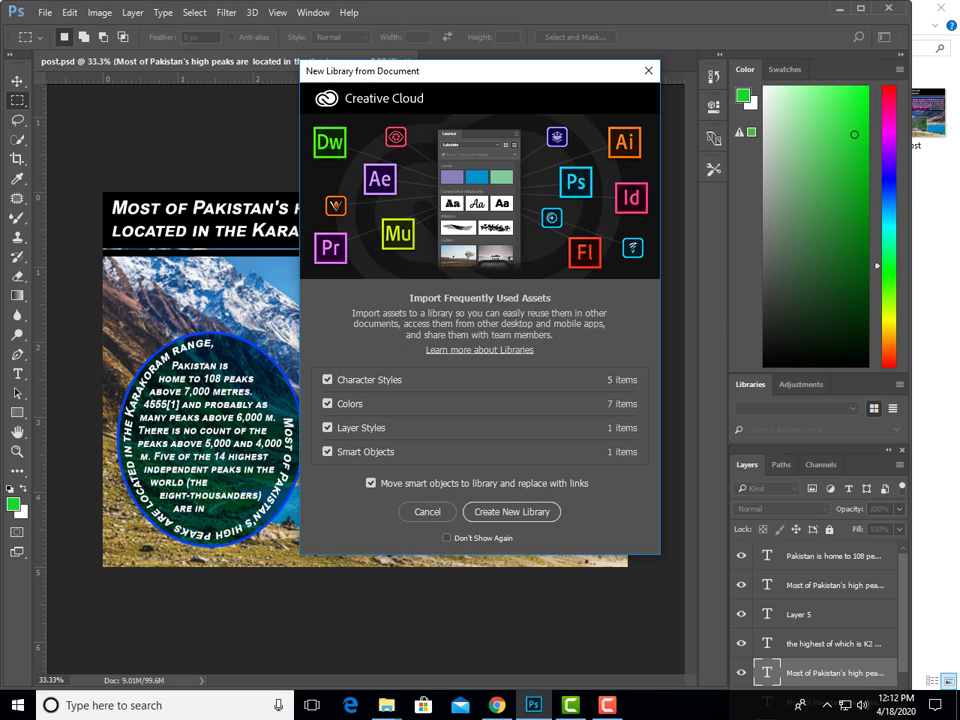
key("Escape")
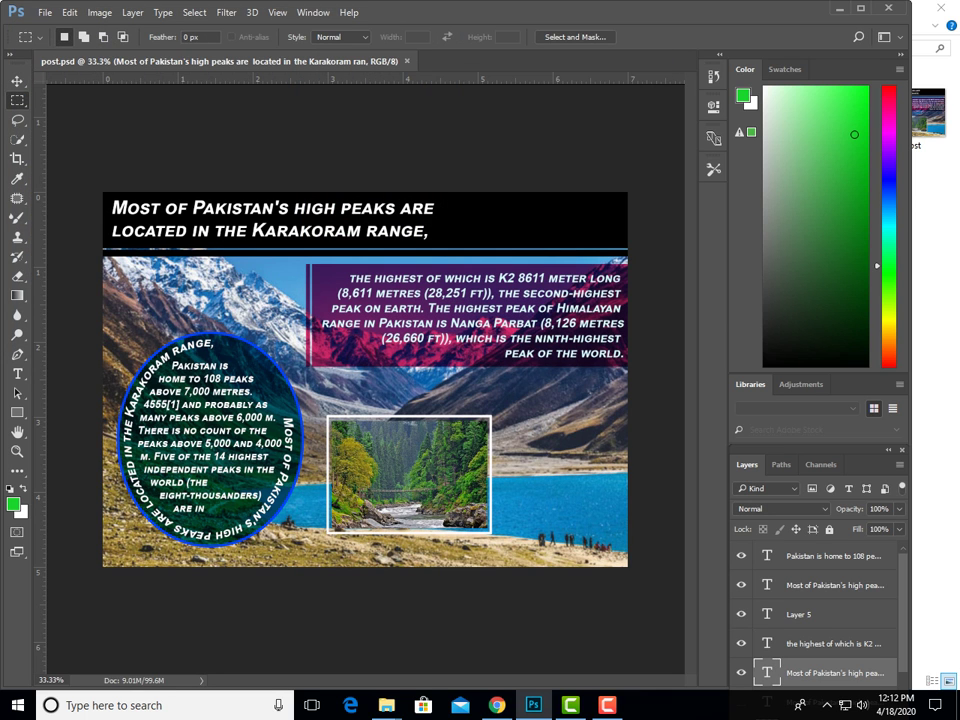
left_click_drag(150, 61, 161, 95)
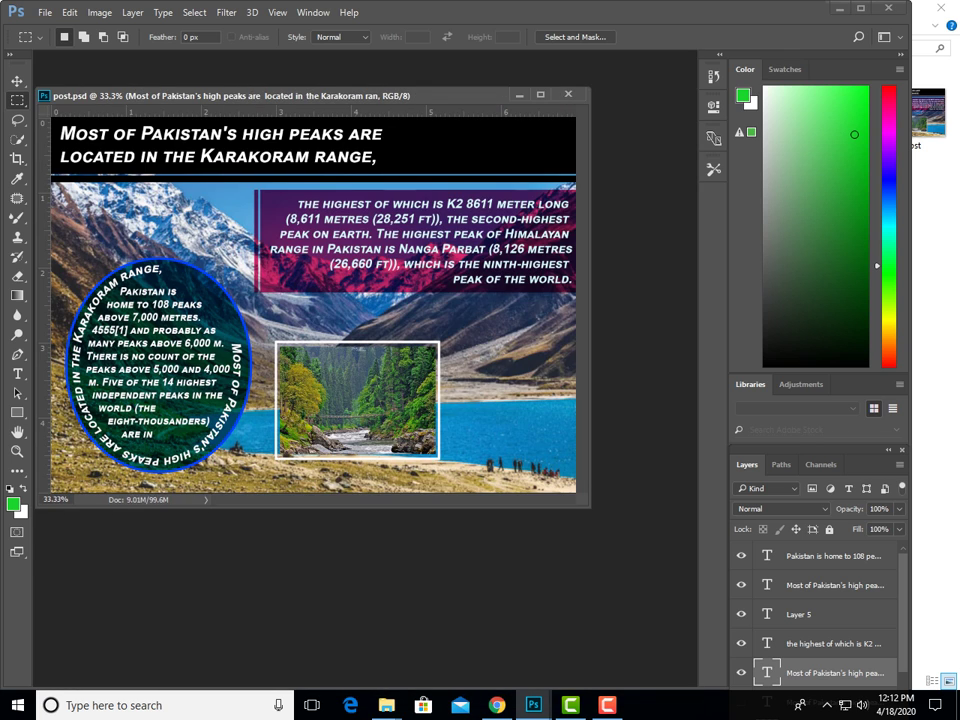
Resize the poster in Image Size to 9 inches wide, giving 2700 × 1929 px at 300 ppi.
left_click_drag(590, 506, 690, 602)
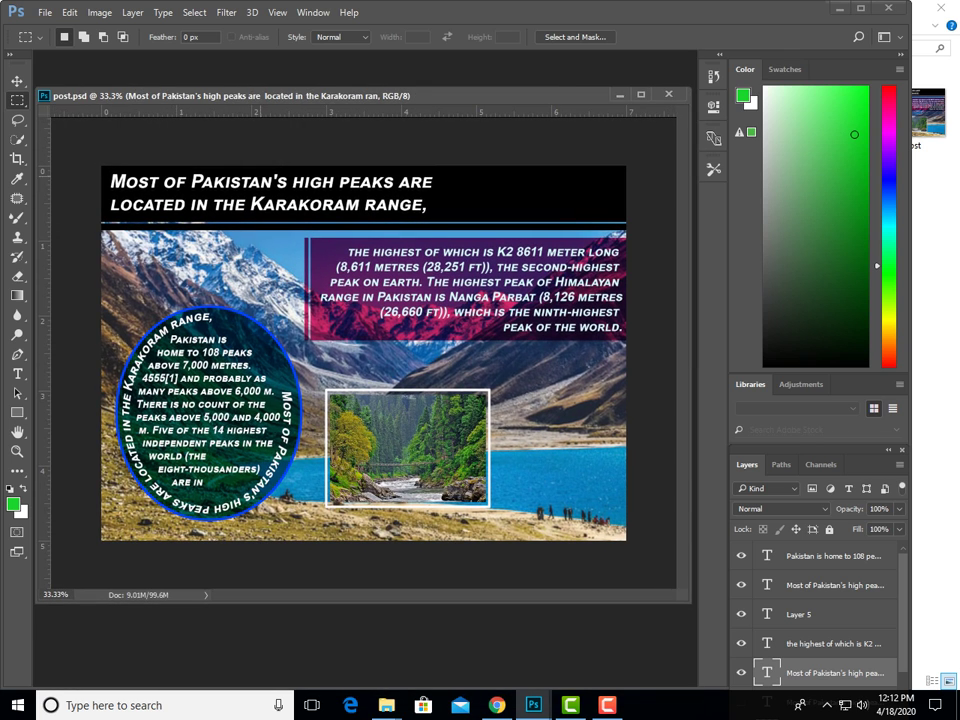
right_click(250, 96)
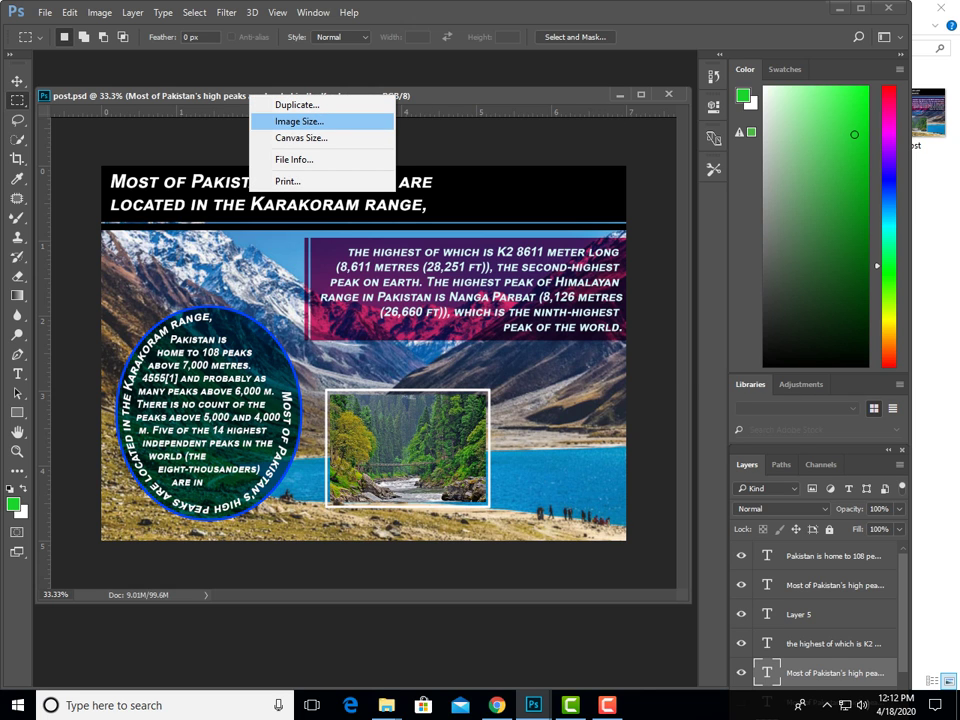
left_click(299, 121)
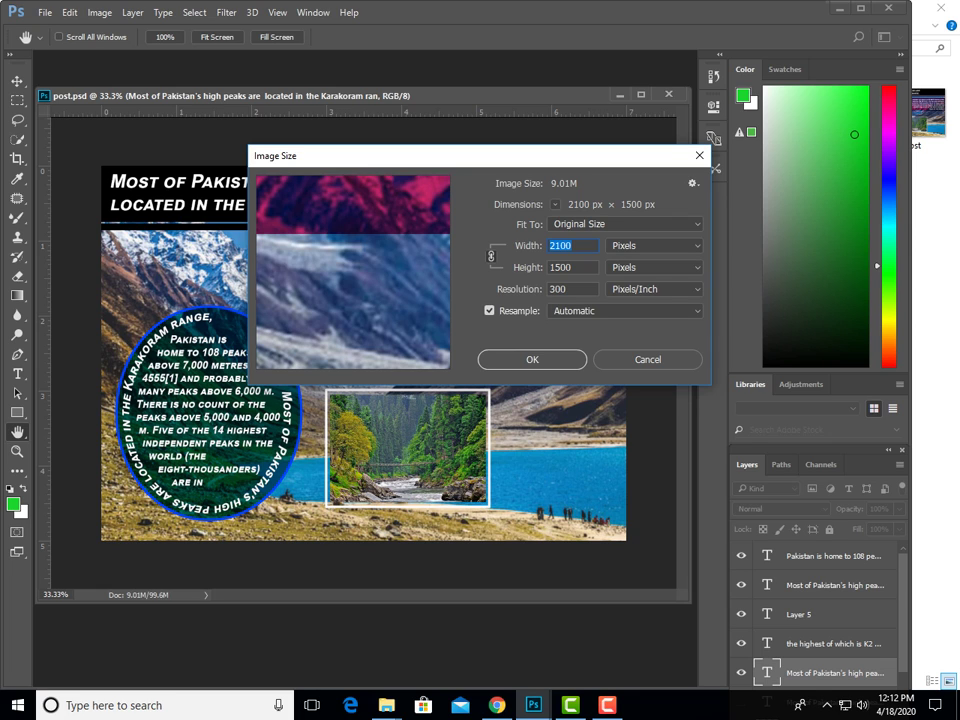
left_click(568, 245)
left_click(652, 245)
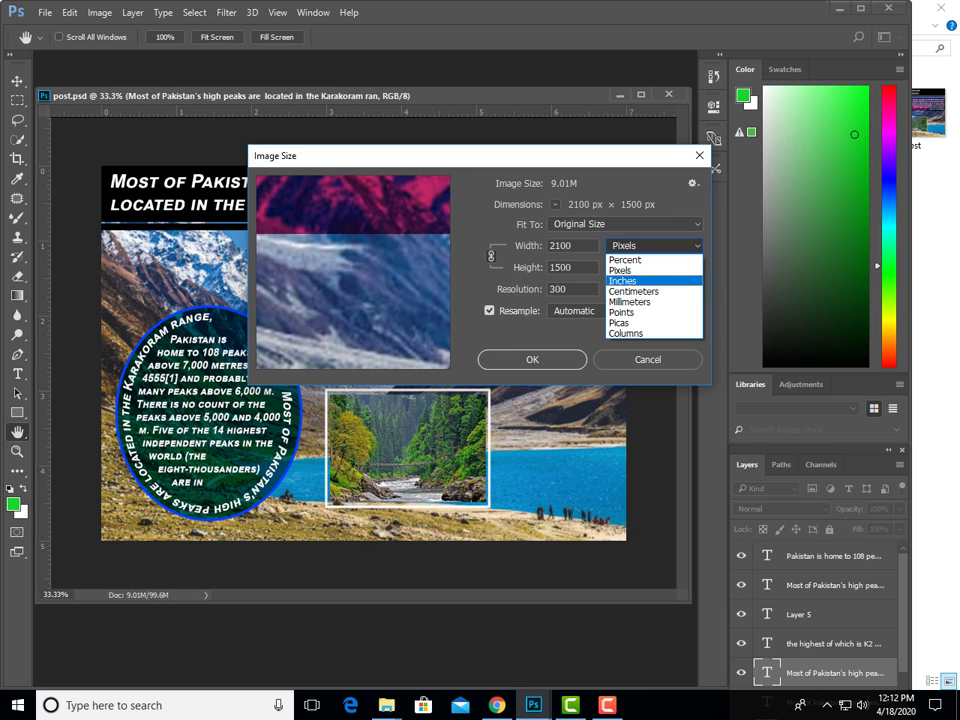
left_click(624, 280)
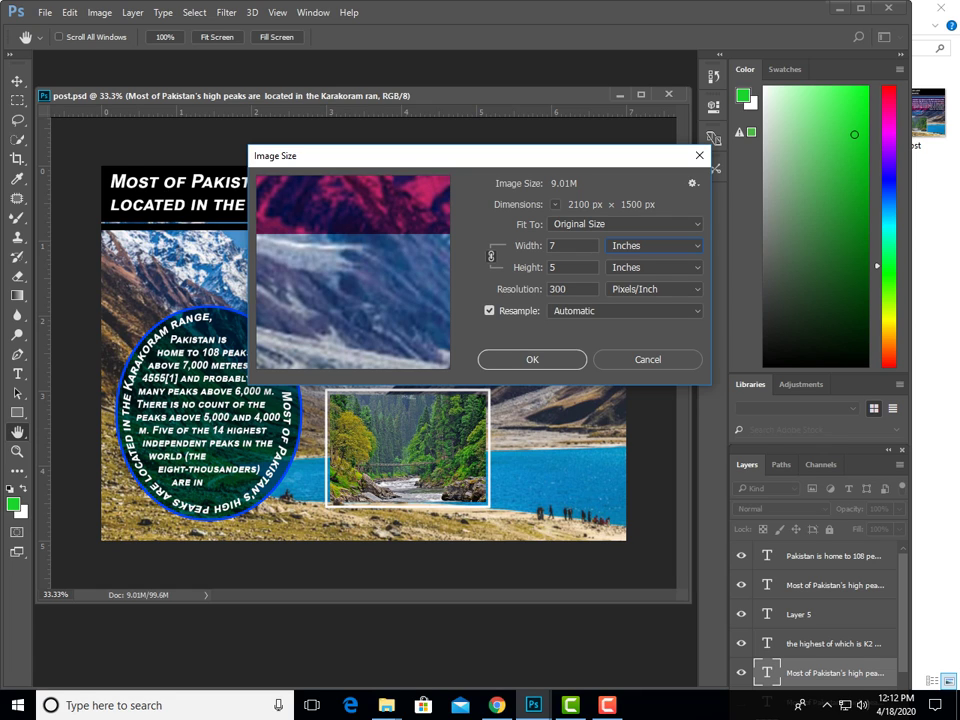
left_click(572, 245)
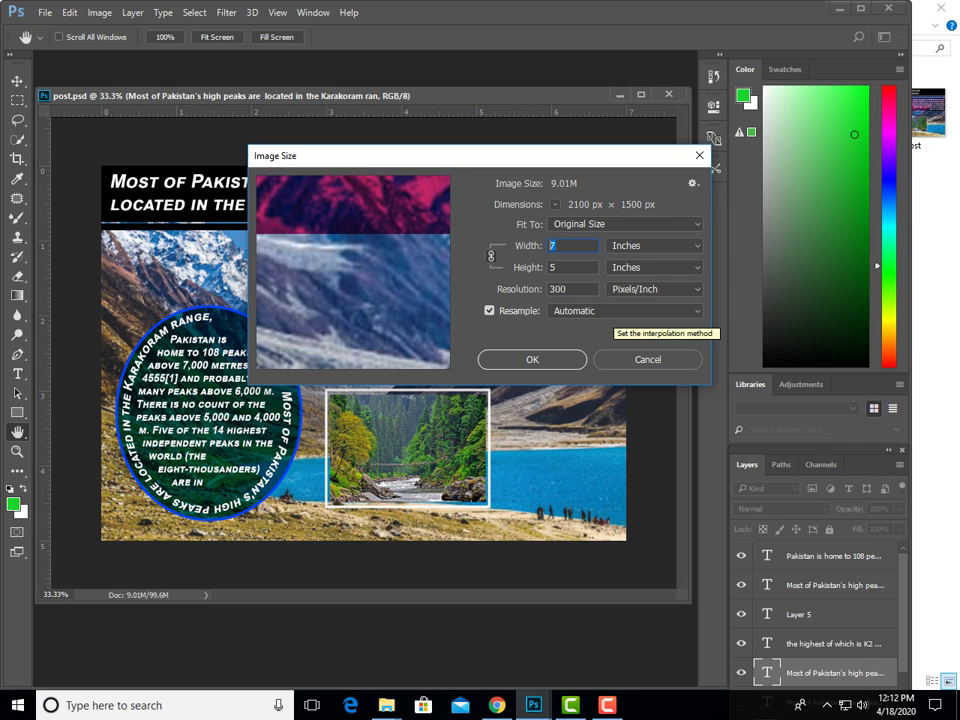
type("9")
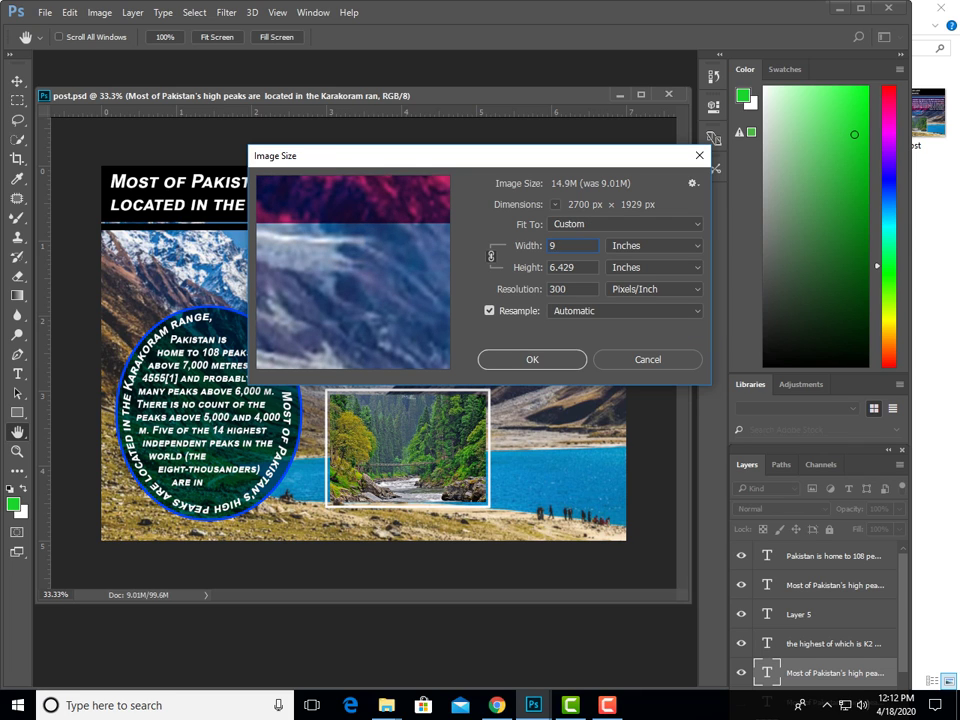
left_click(532, 359)
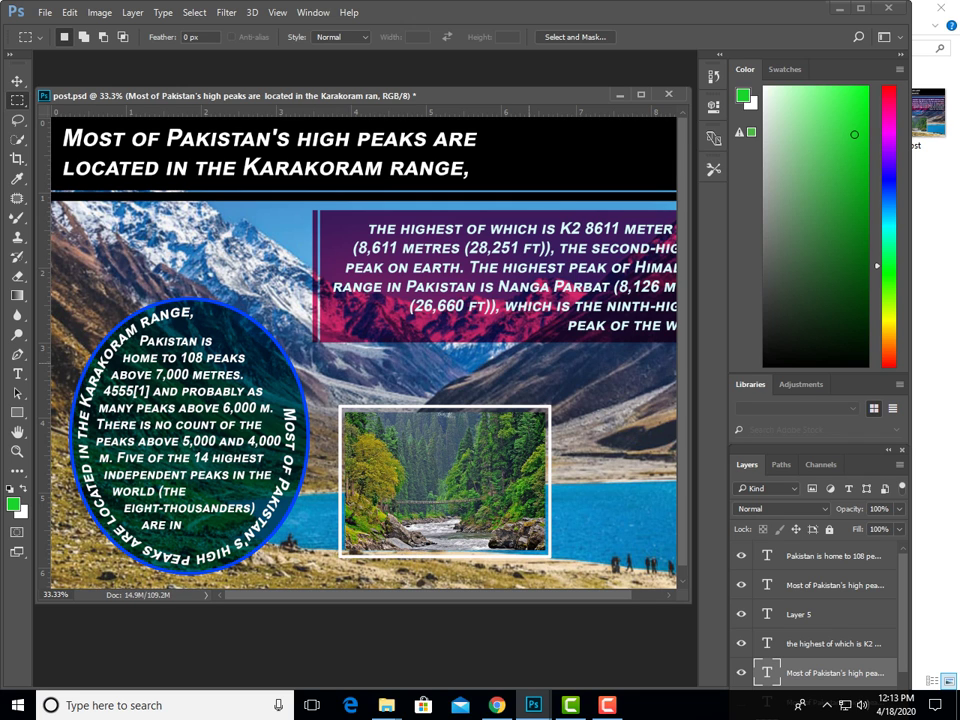
Zoom out to fit the whole poster, then bring up Canvas Size from the Image menu.
key("ctrl+minus")
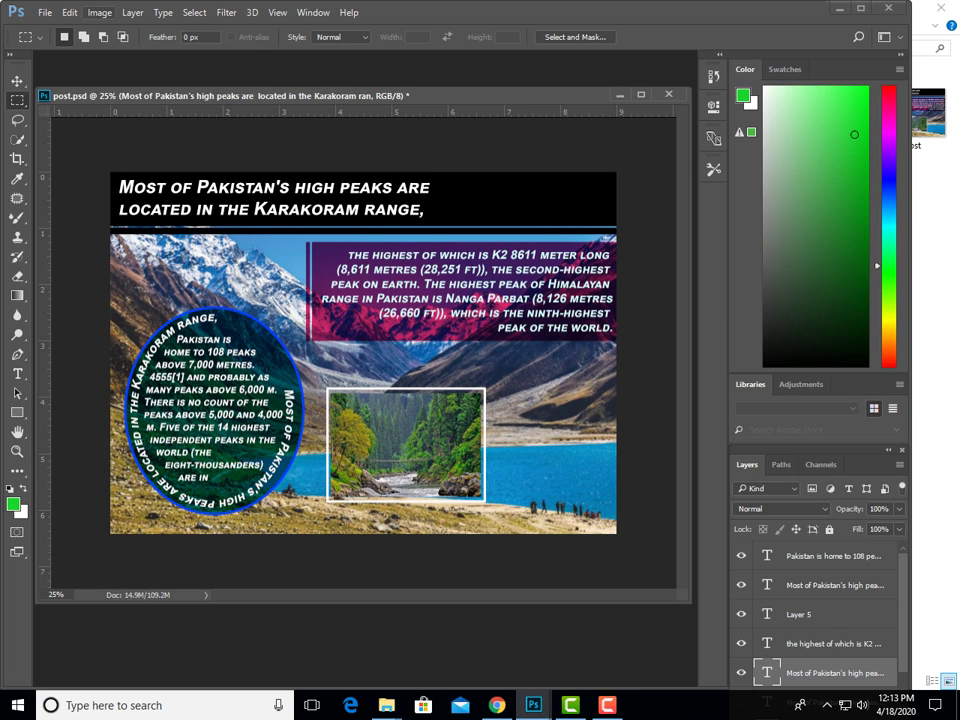
left_click(99, 13)
key("Escape")
right_click(297, 95)
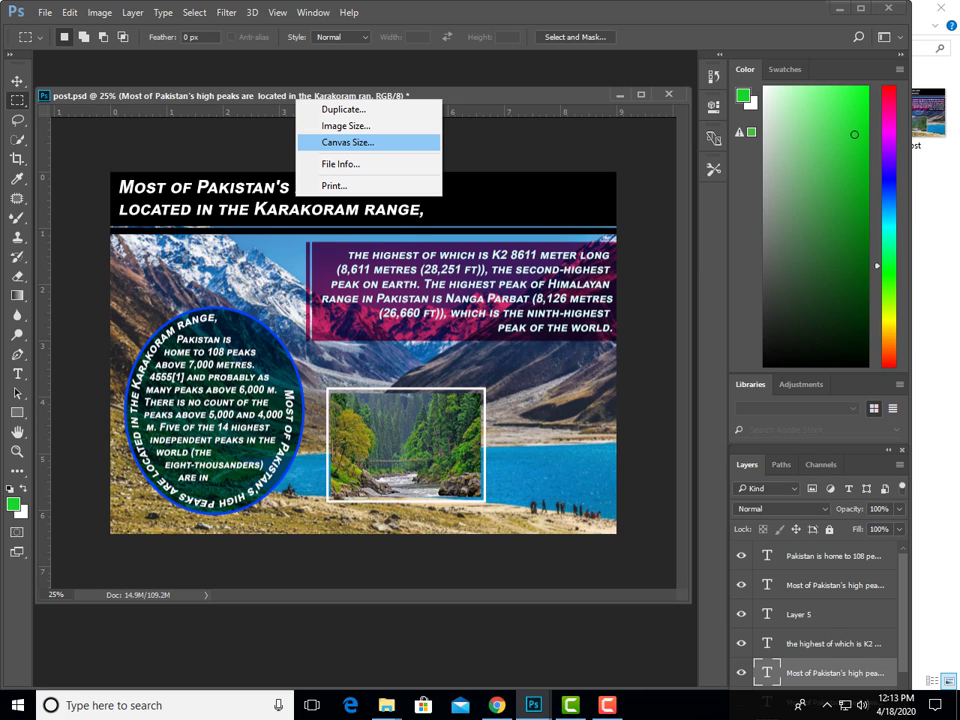
left_click(348, 142)
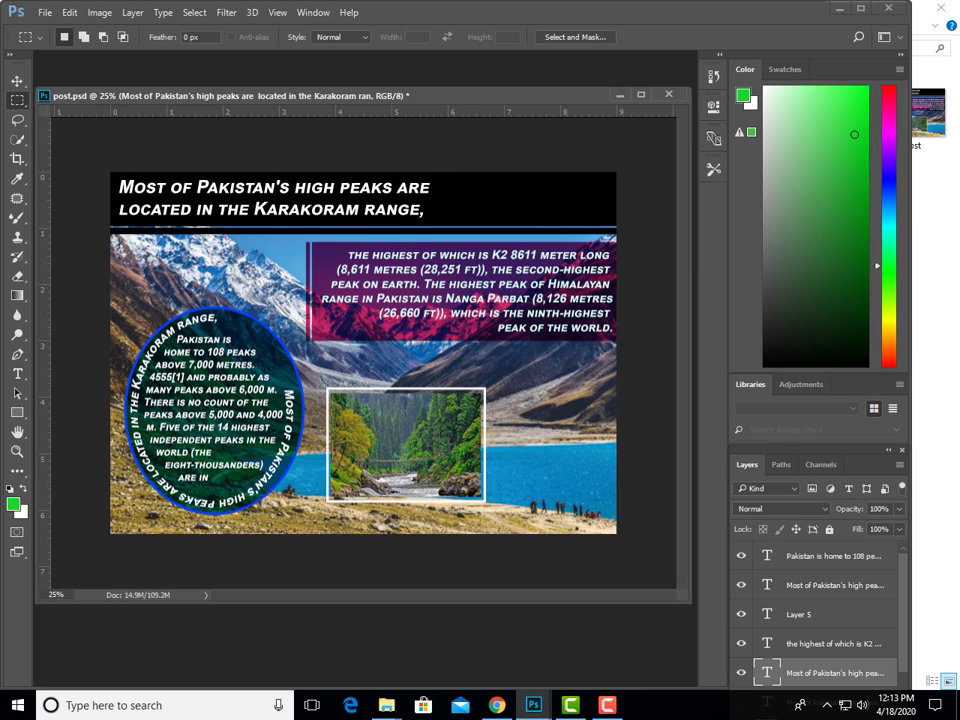
left_click(99, 12)
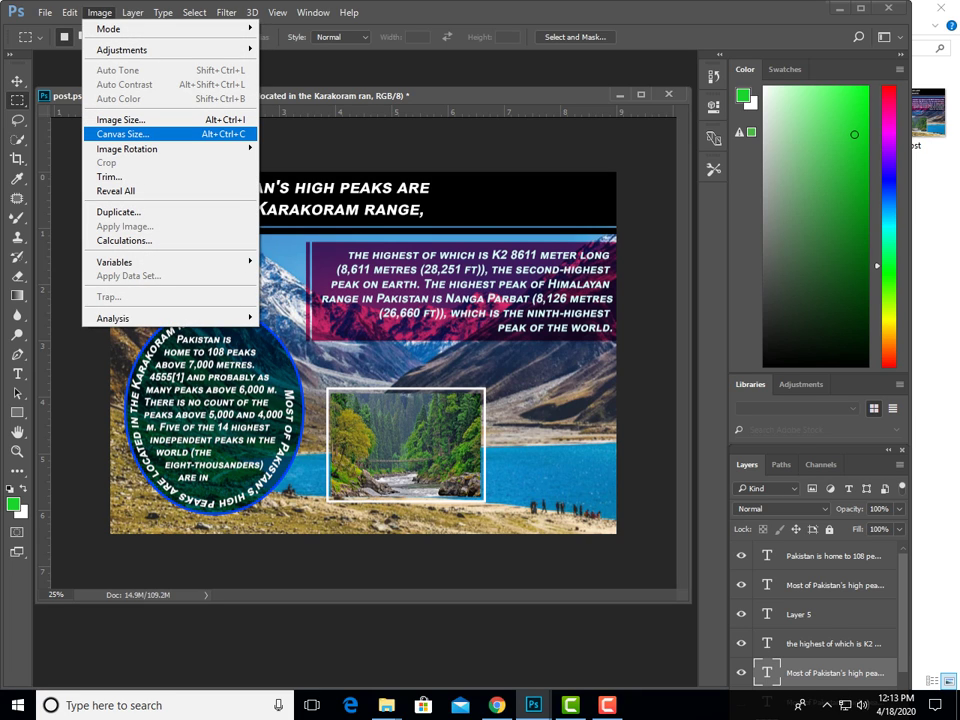
left_click(130, 133)
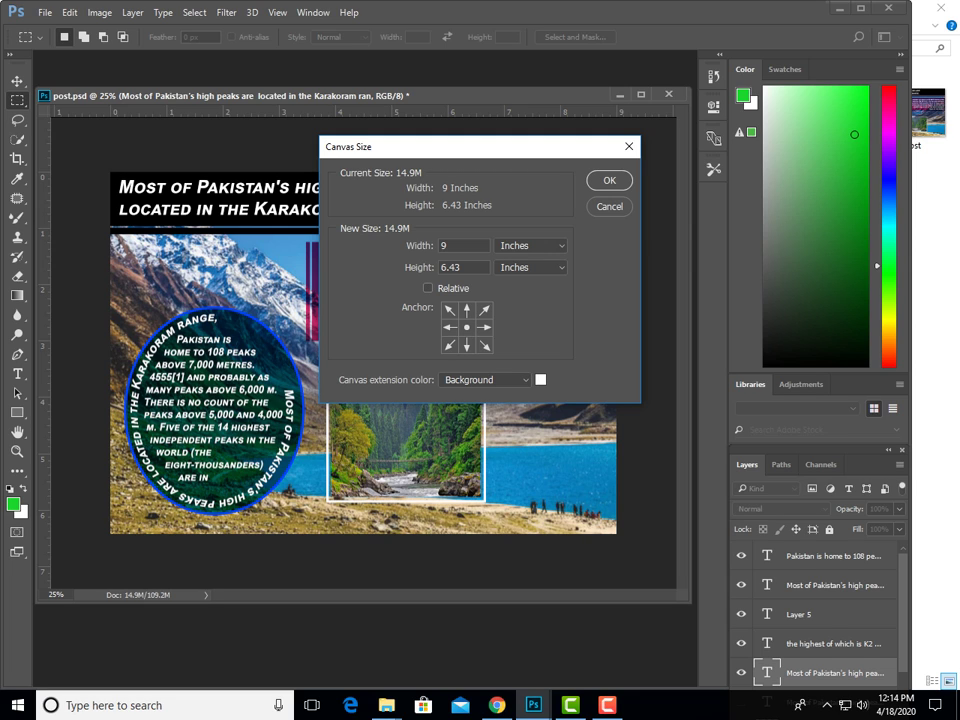
Anchor the canvas at top centre and widen it to 10 inches.
left_click(467, 310)
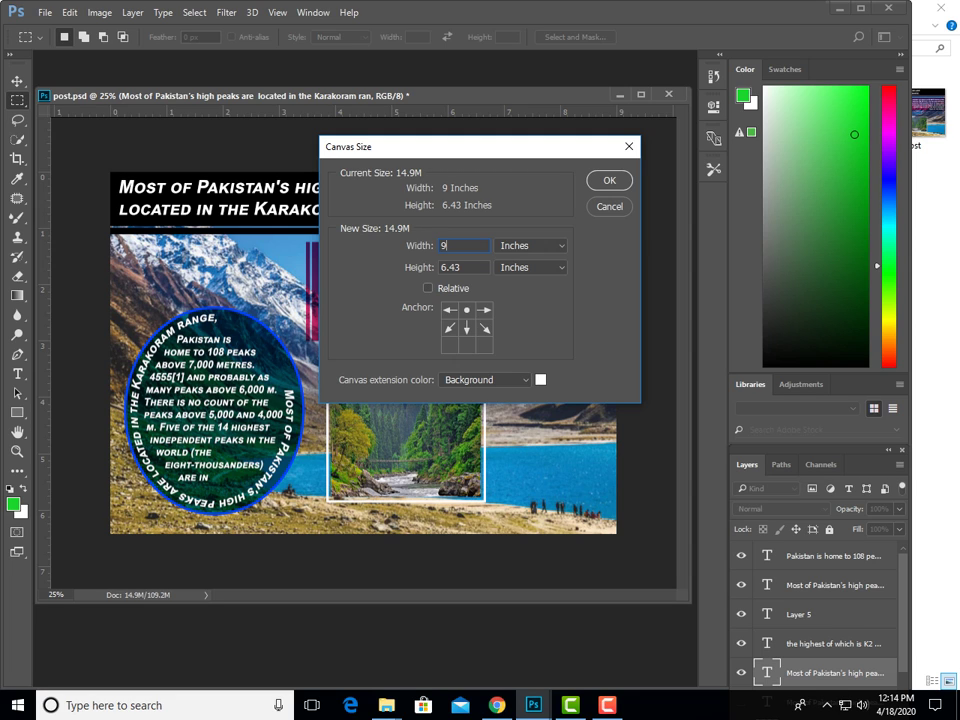
key("ctrl+a")
type("10")
key("Return")
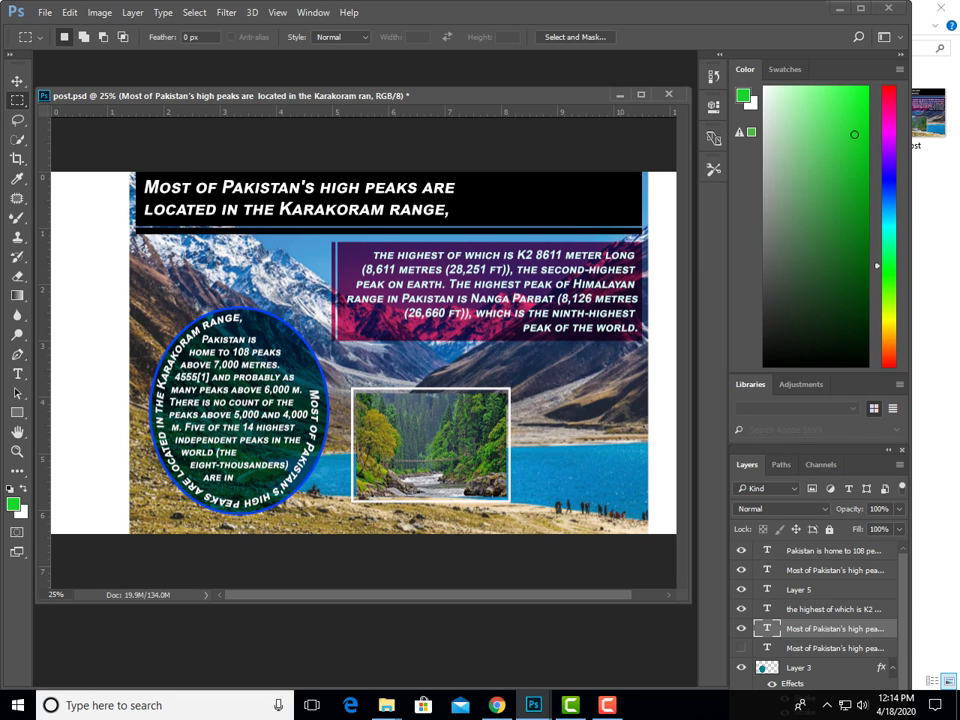
right_click(437, 96)
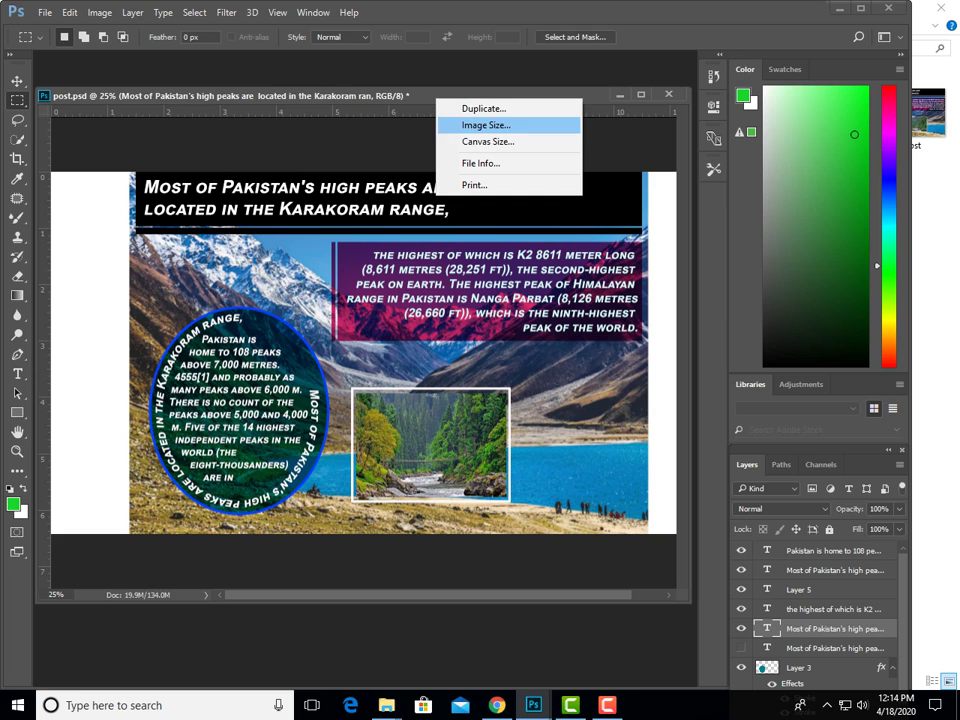
Try top-centre and right anchors in Canvas Size, then cancel it and Image Size unchanged.
left_click(488, 141)
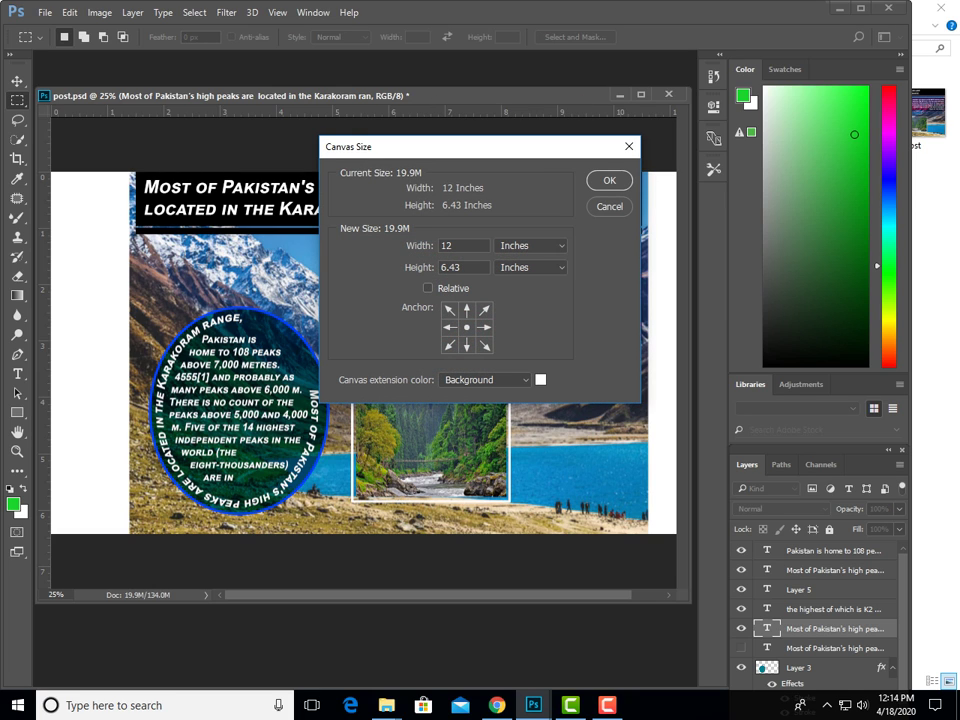
left_click(466, 310)
left_click(484, 327)
key("Escape")
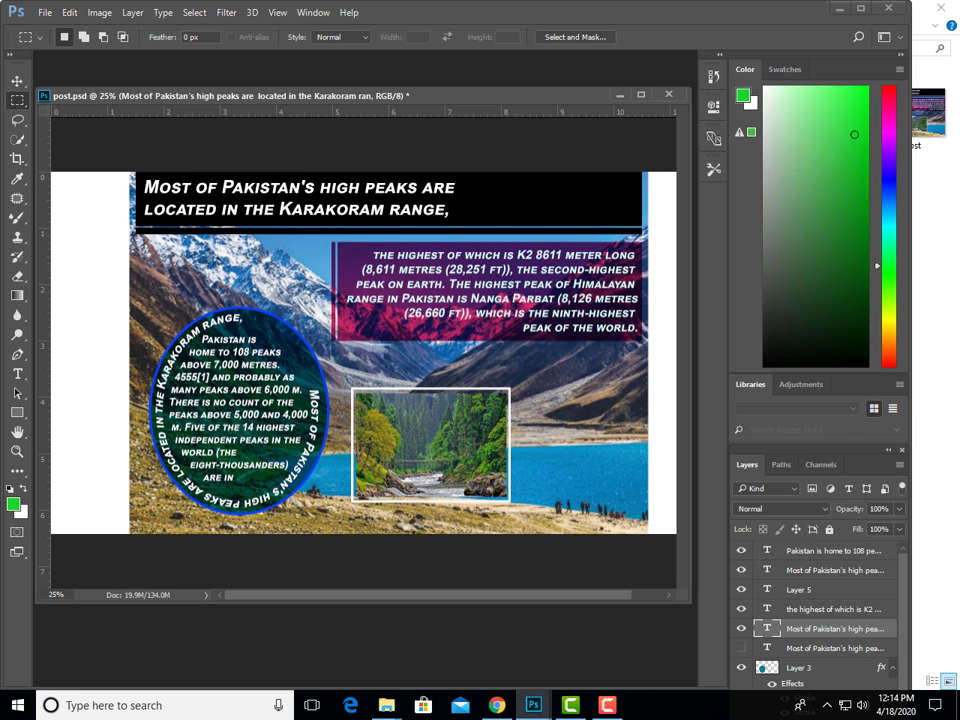
right_click(574, 95)
left_click(596, 126)
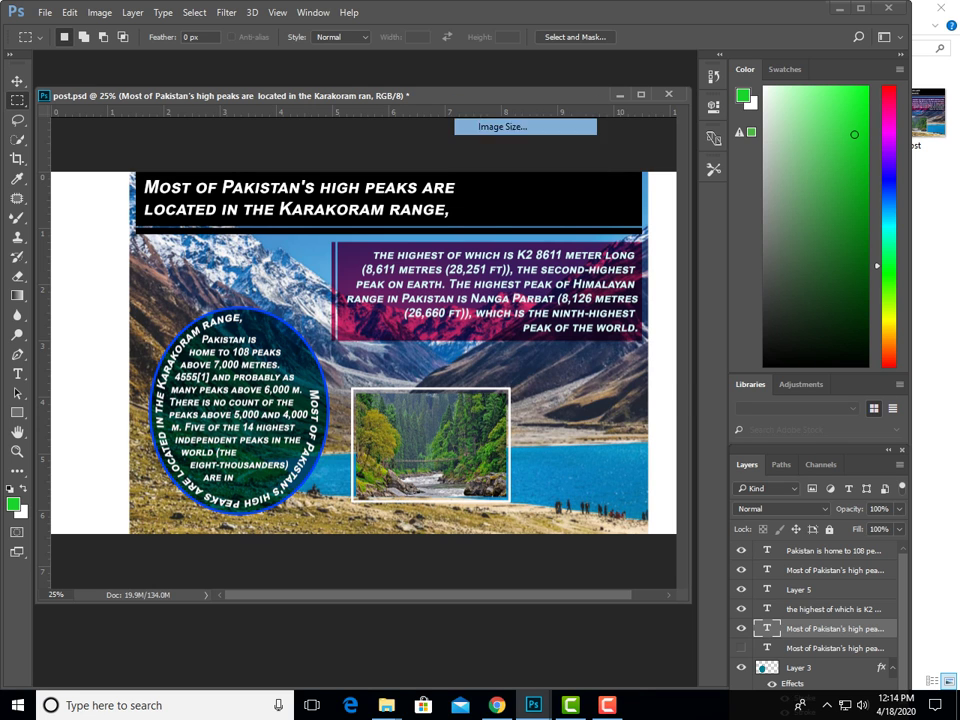
key("Escape")
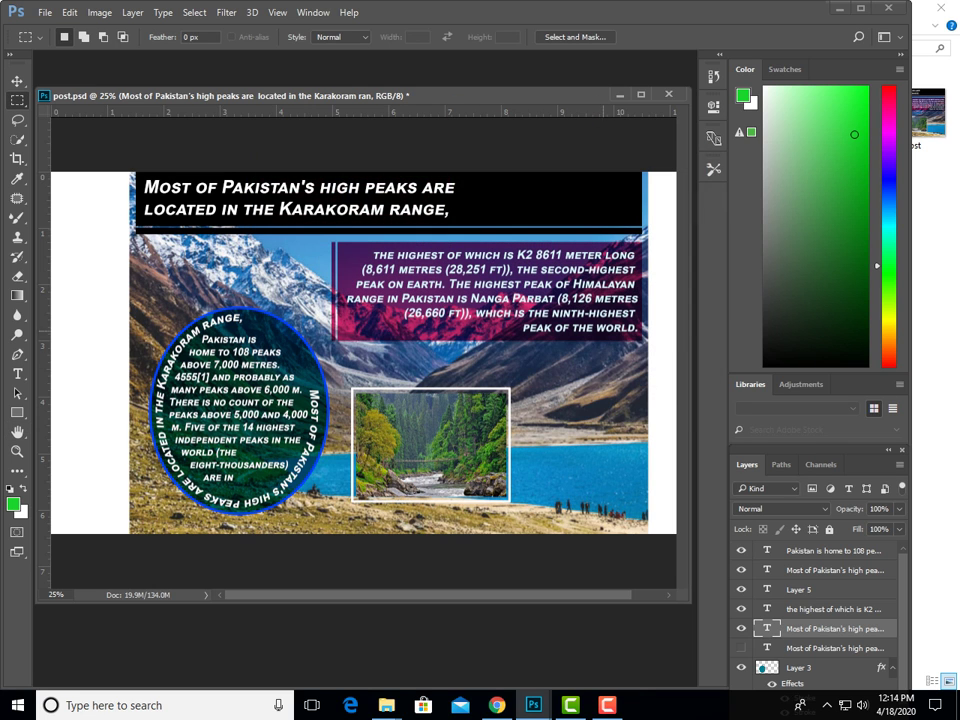
Enter 15 as the Image Size width and close the dialog.
right_click(401, 99)
left_click(450, 128)
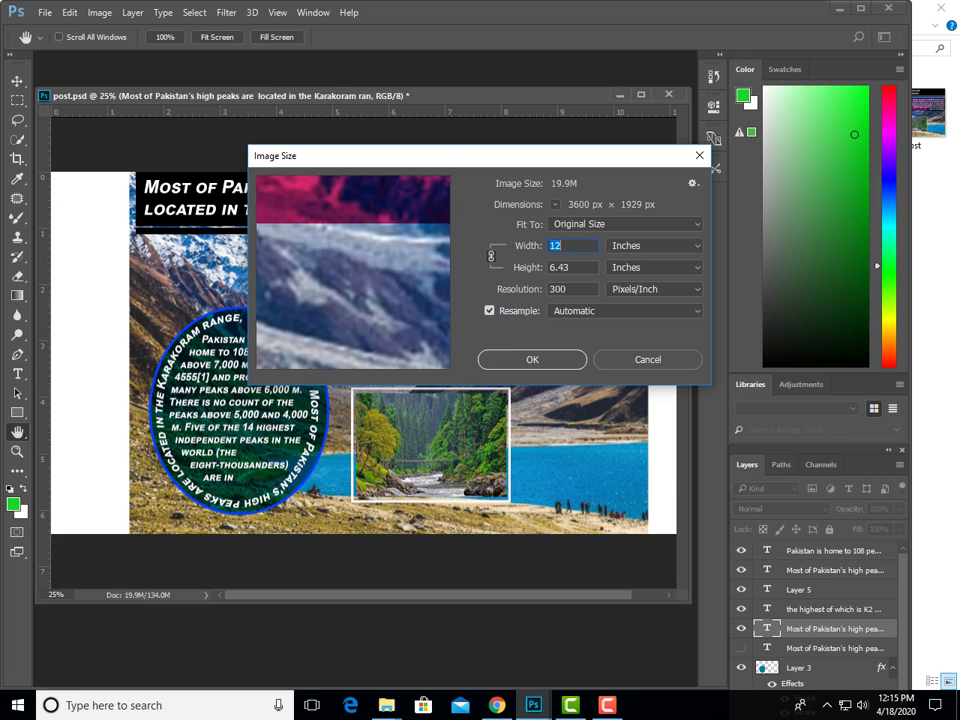
type("1")
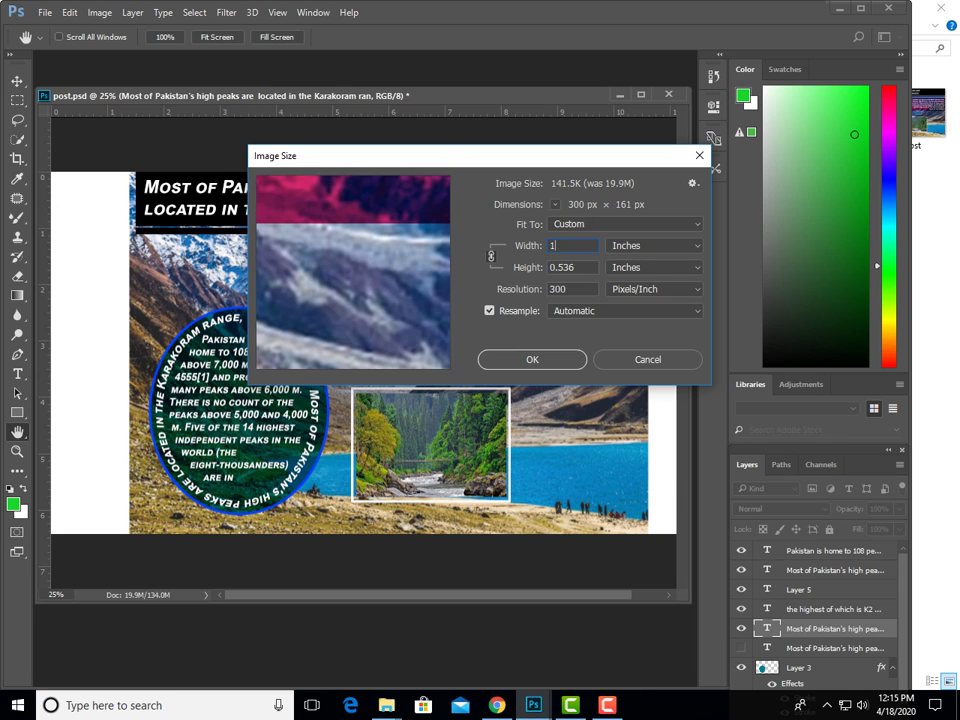
type("5")
key("Return")
right_click(409, 95)
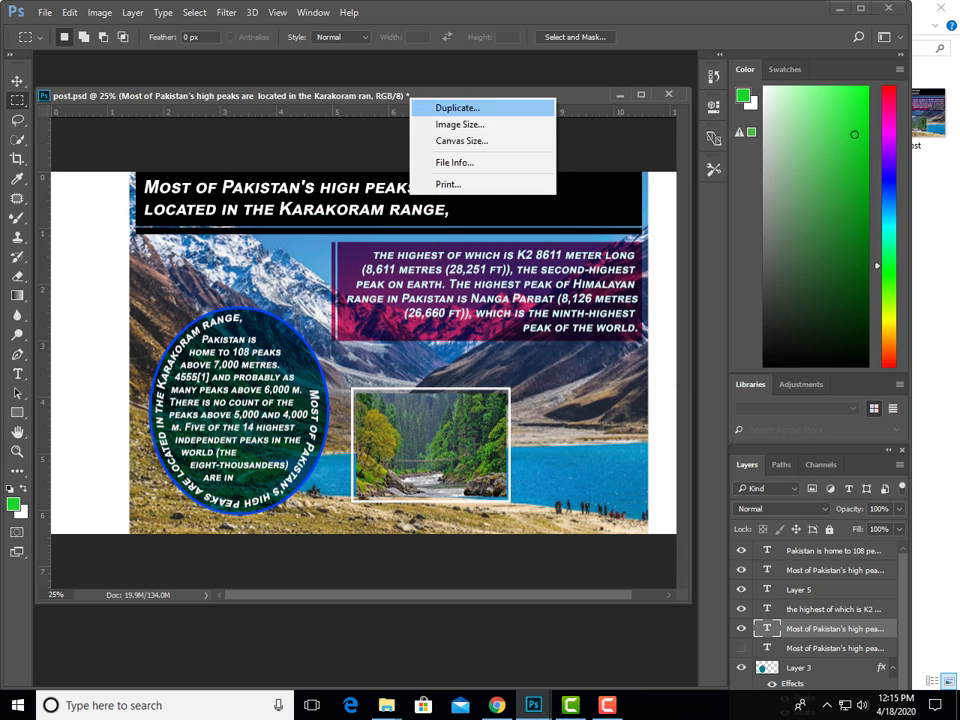
Anchor the canvas right-middle and widen it to 15 inches, adding white space on the left.
left_click(461, 141)
left_click(484, 327)
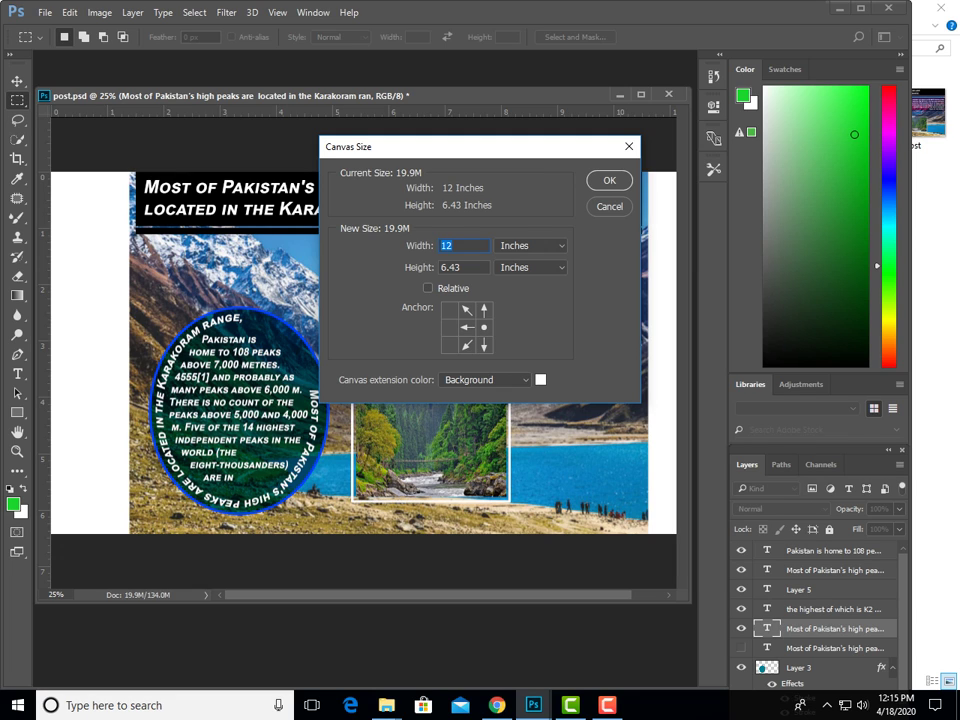
type("15")
key("Return")
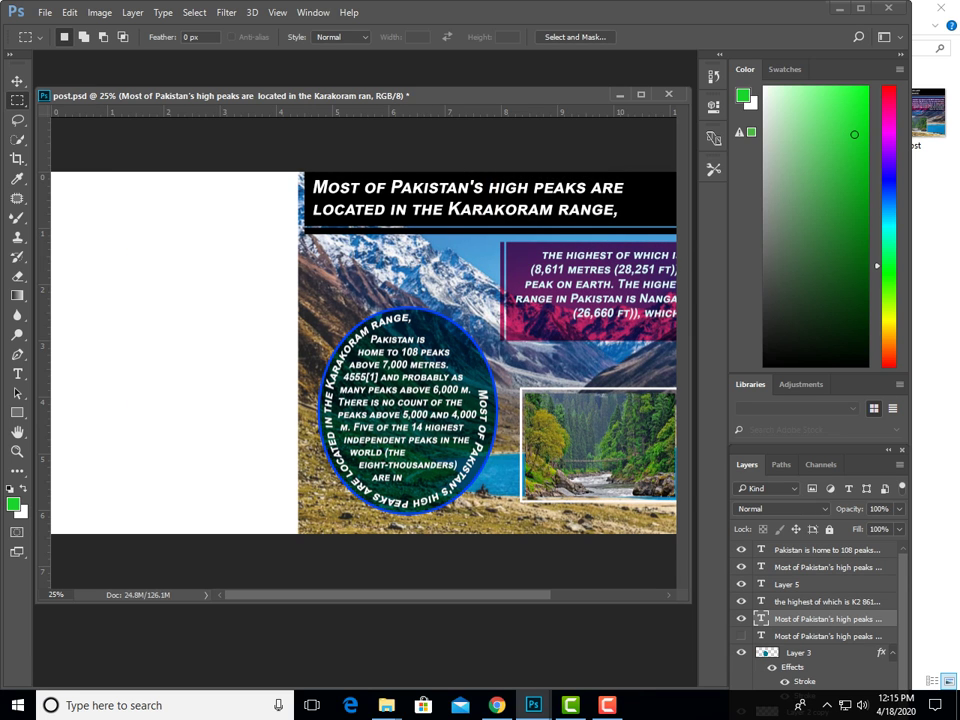
Anchor the canvas top-centre and set its height to 8 inches, adding white space below.
scroll(363, 352, "right", 3)
scroll(363, 352, "right", 2)
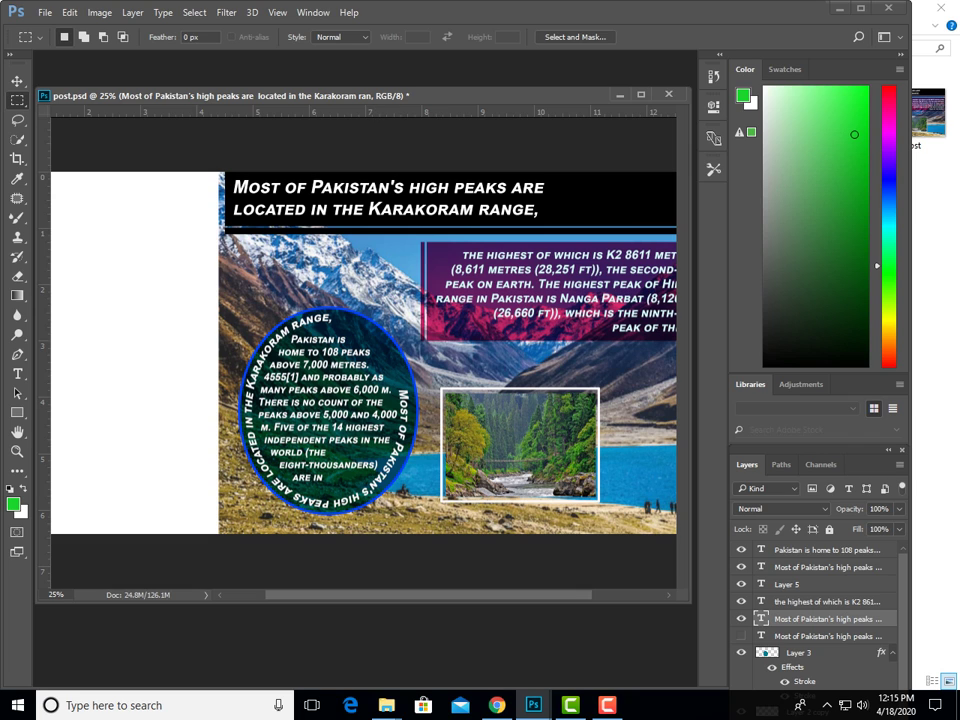
right_click(428, 95)
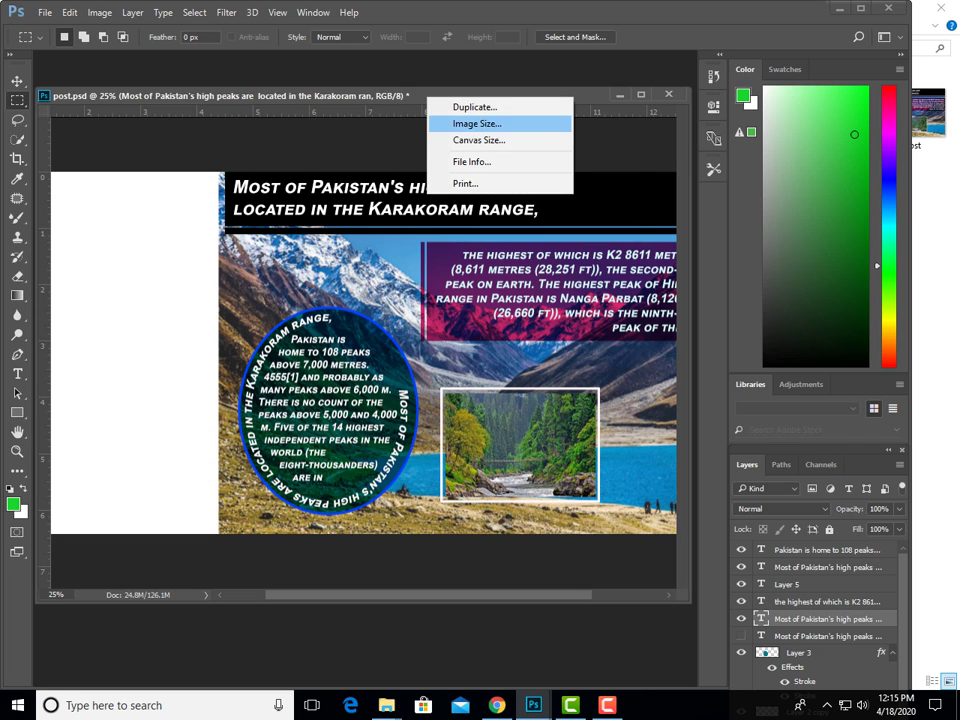
left_click(470, 140)
left_click(464, 267)
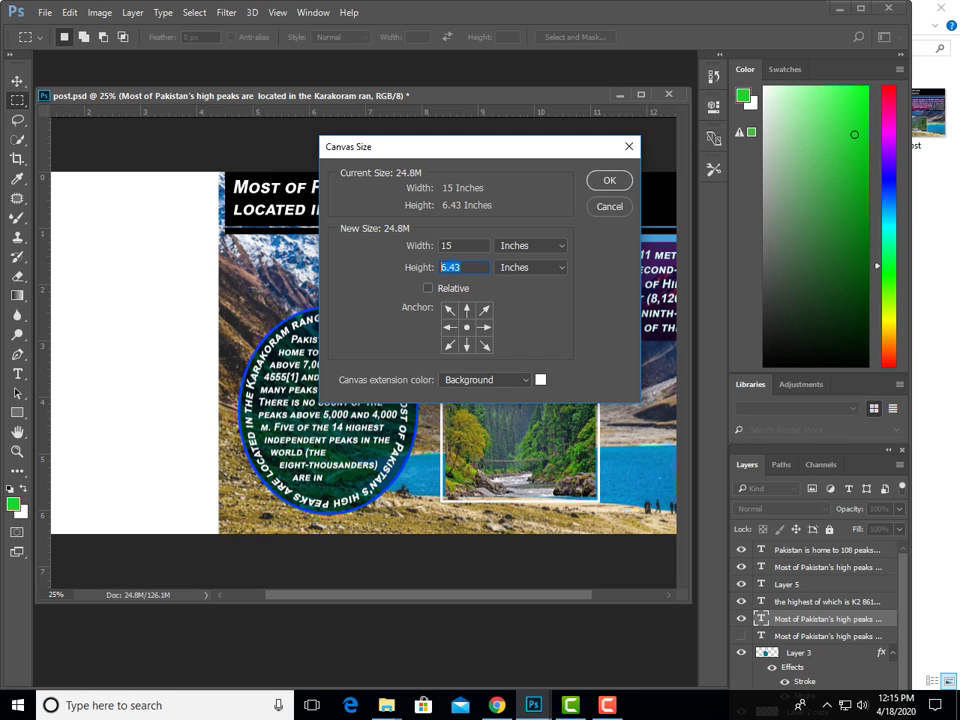
left_click(484, 327)
left_click(484, 309)
left_click(466, 309)
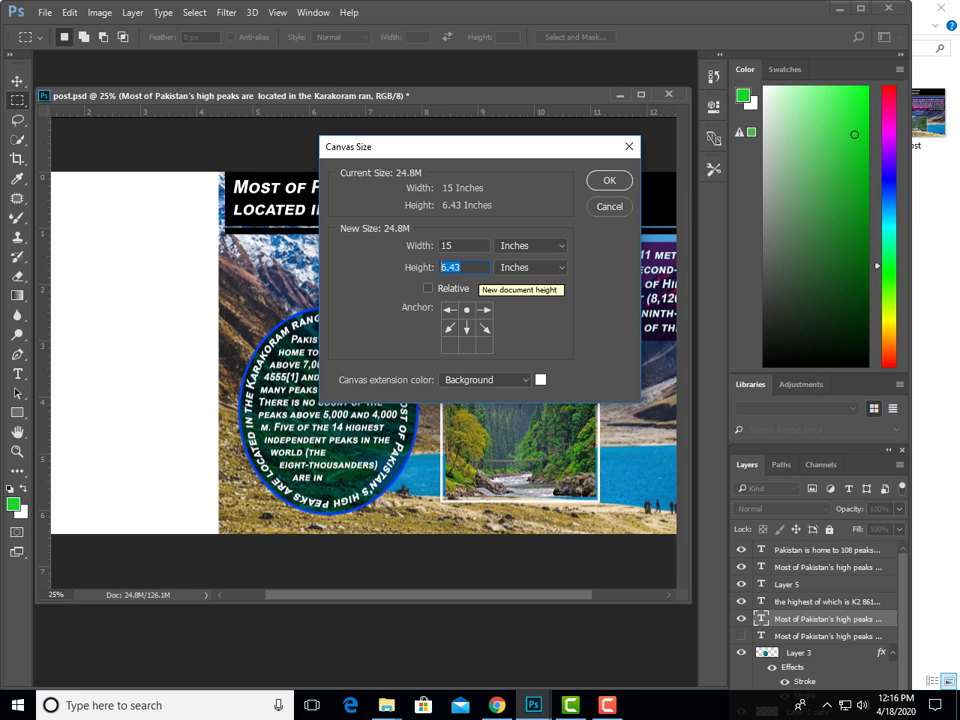
type("8")
key("Return")
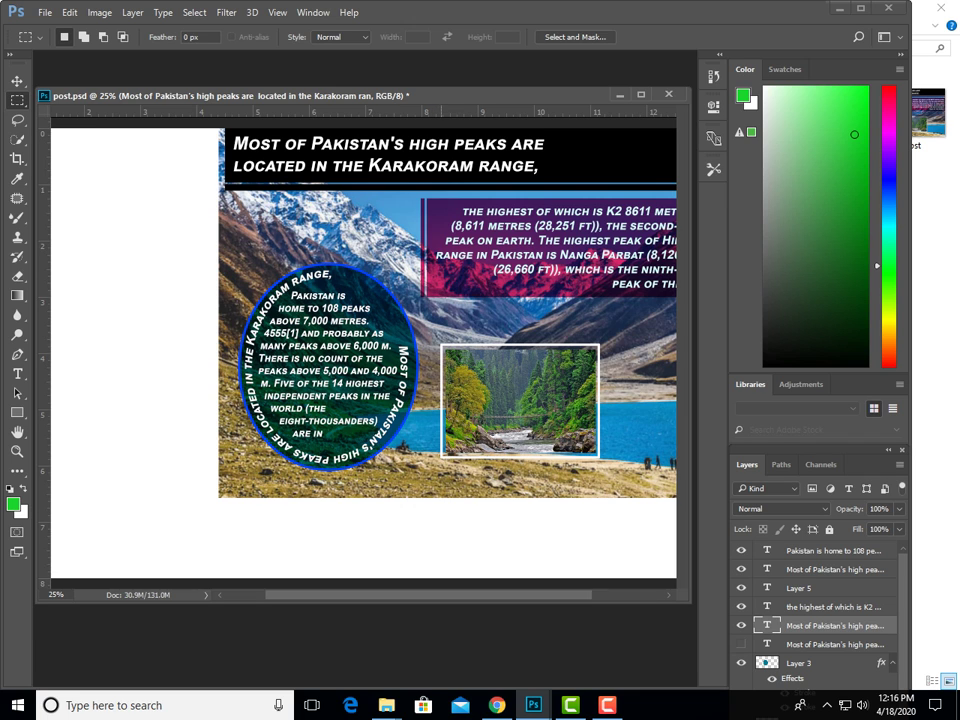
Zoom out to 16.67% so the entire enlarged white canvas is visible.
scroll(400, 310, "right", 2)
scroll(360, 310, "right", 1)
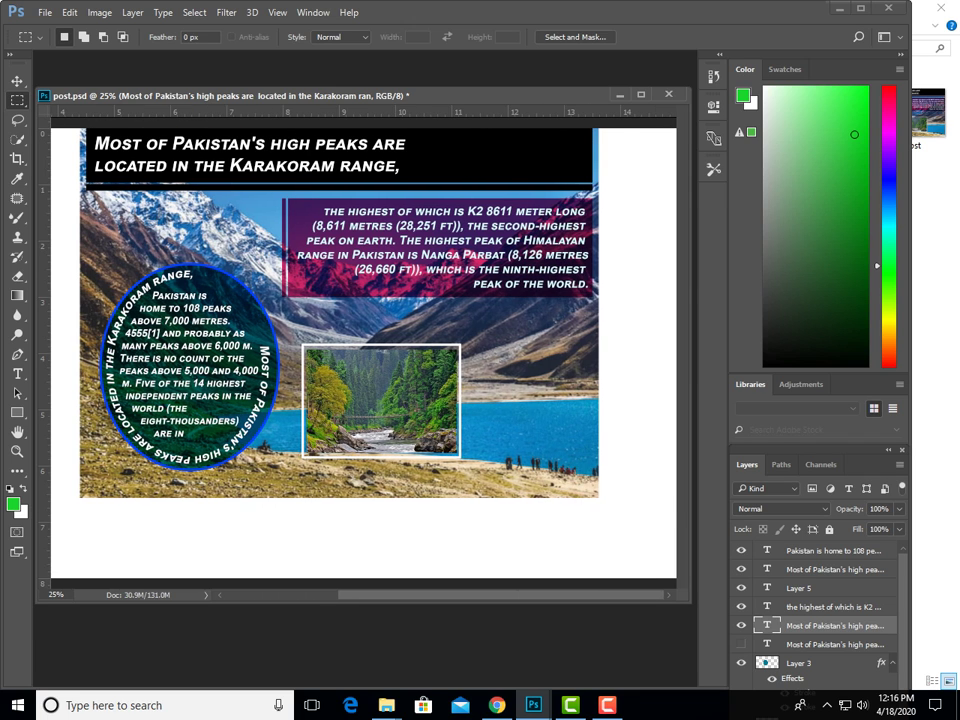
scroll(360, 310, "left", 3)
scroll(360, 310, "left", 1)
scroll(360, 310, "right", 5)
key("ctrl+minus")
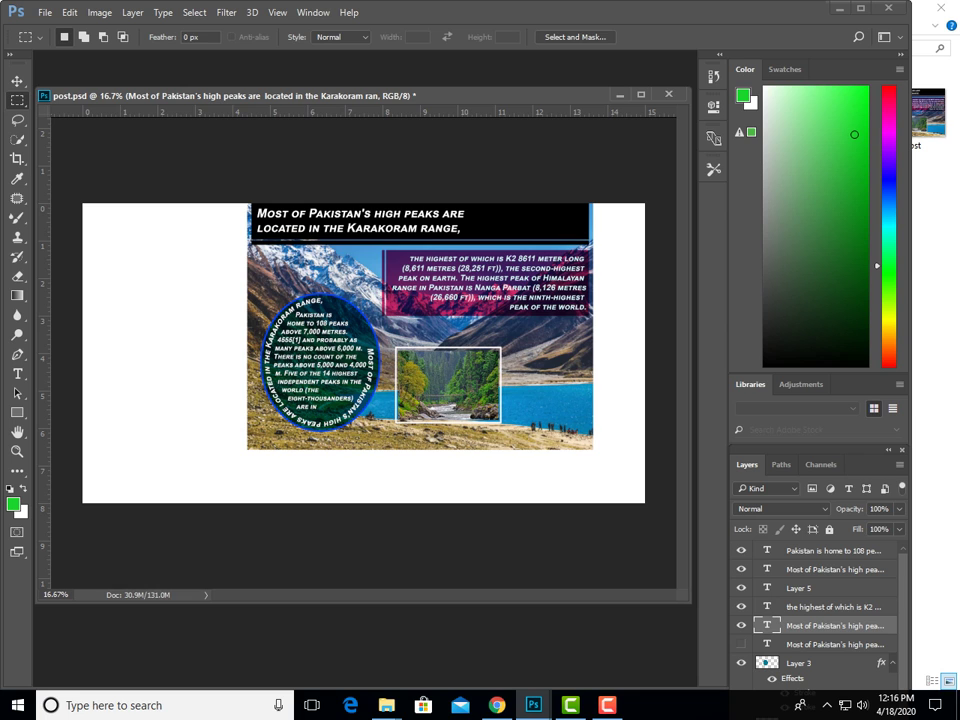
Float the Layers panel and select the 5cfc07a7c0d0f image layer.
left_click_drag(747, 464, 683, 225)
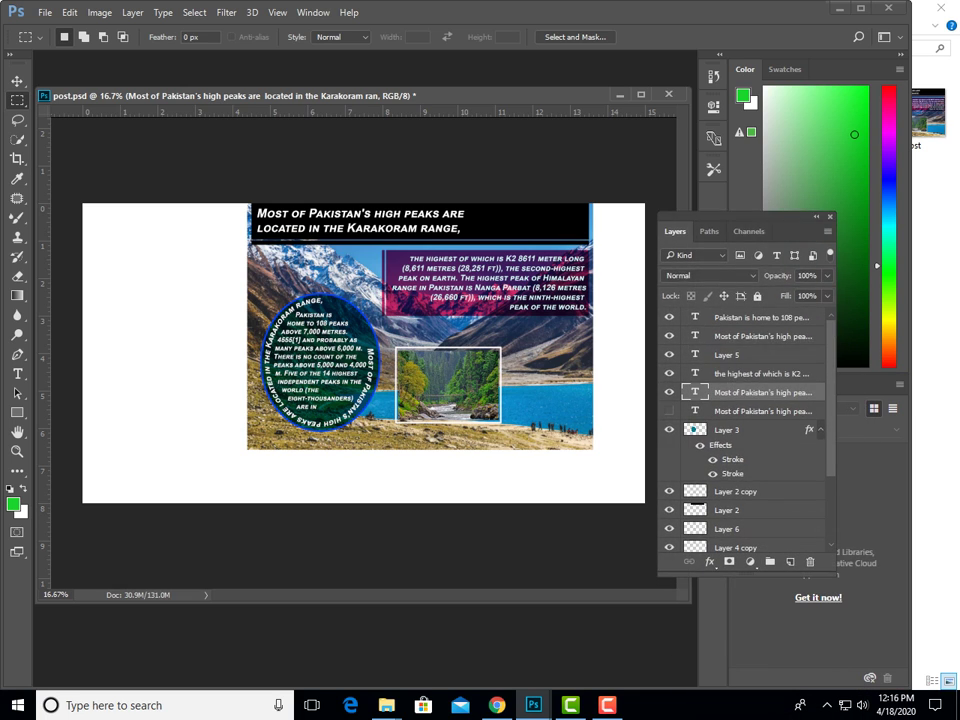
scroll(750, 420, "down", 3)
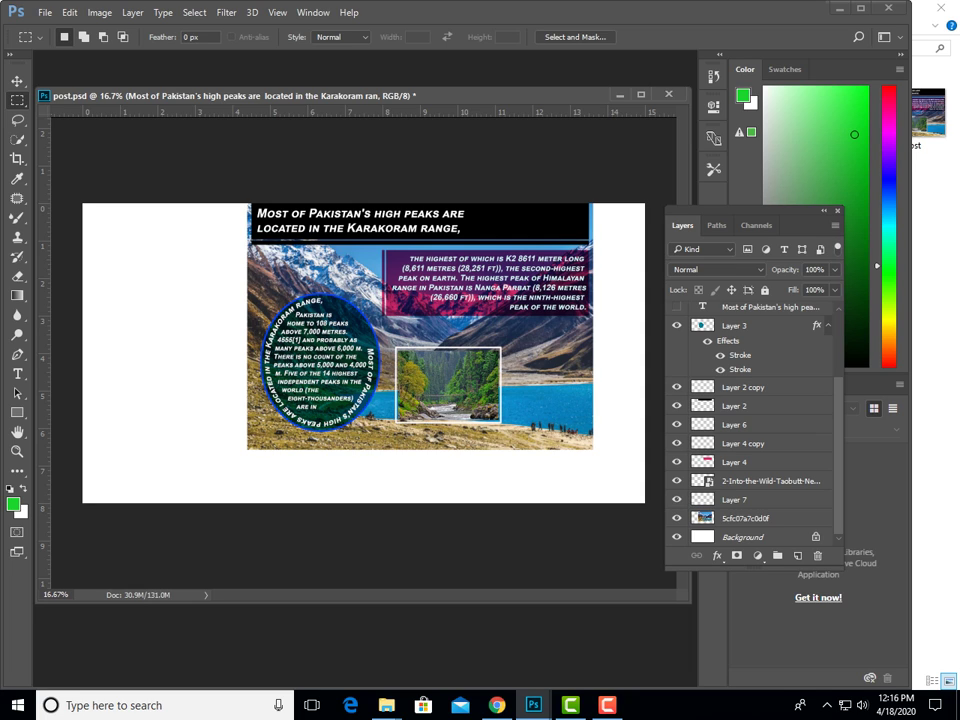
left_click(760, 518)
scroll(750, 420, "up", 3)
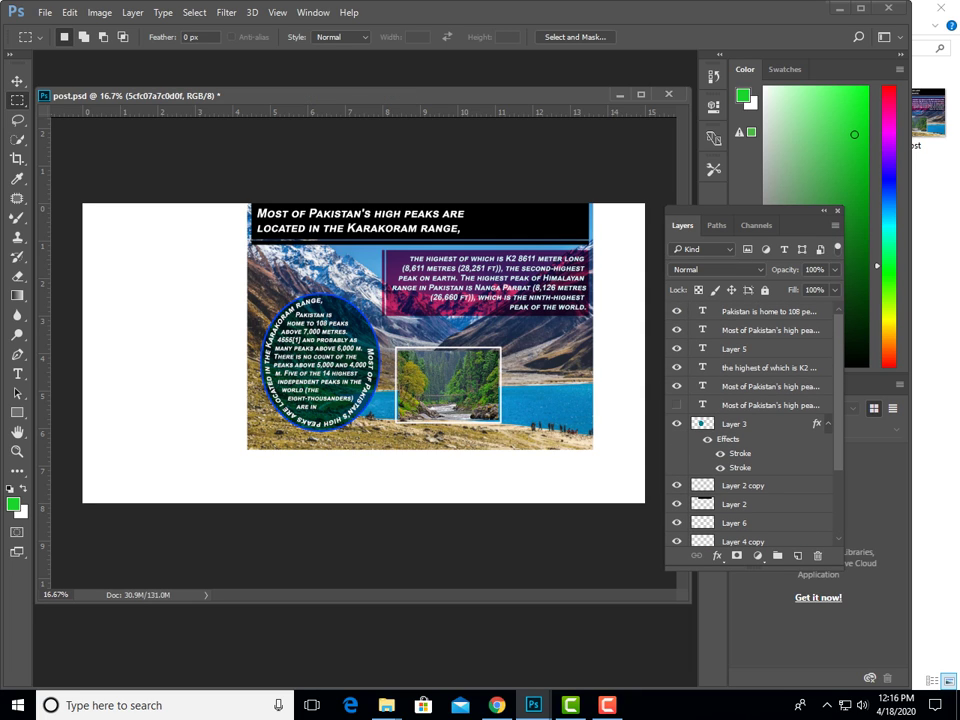
Select all poster layers together with Ctrl+Alt+A and switch to the Move tool.
key("ctrl+alt+a")
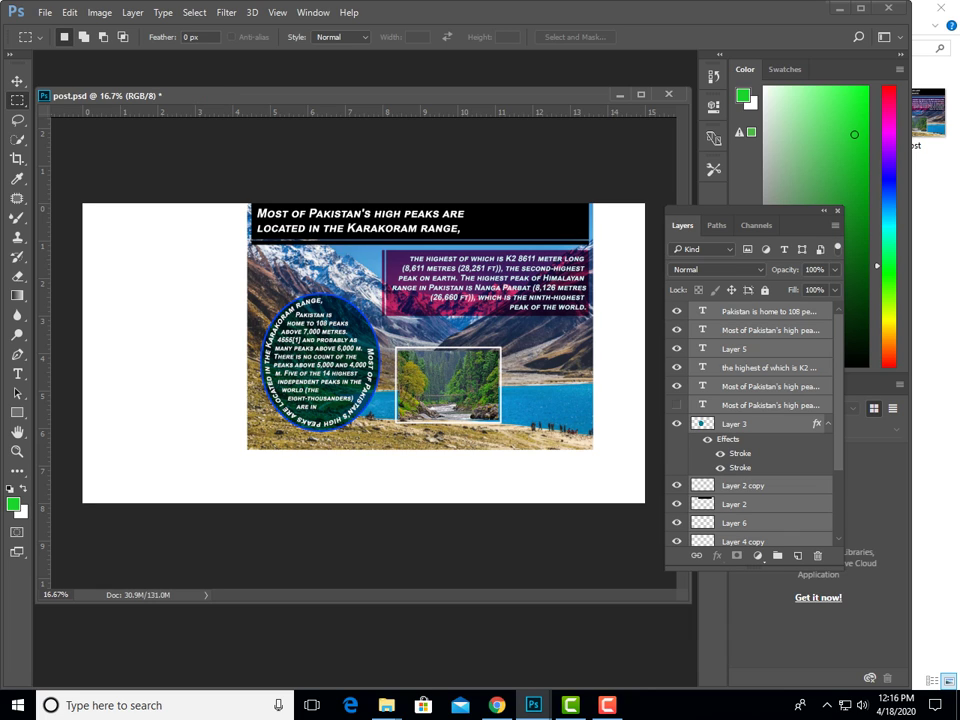
scroll(750, 430, "down", 1)
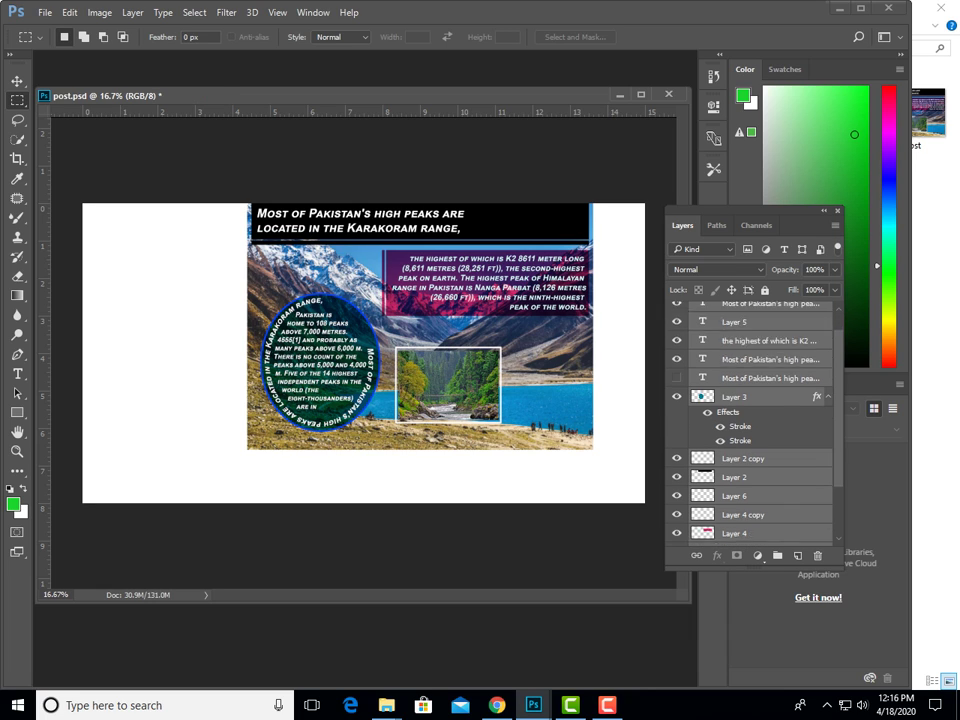
scroll(750, 430, "down", 4)
left_click(745, 518)
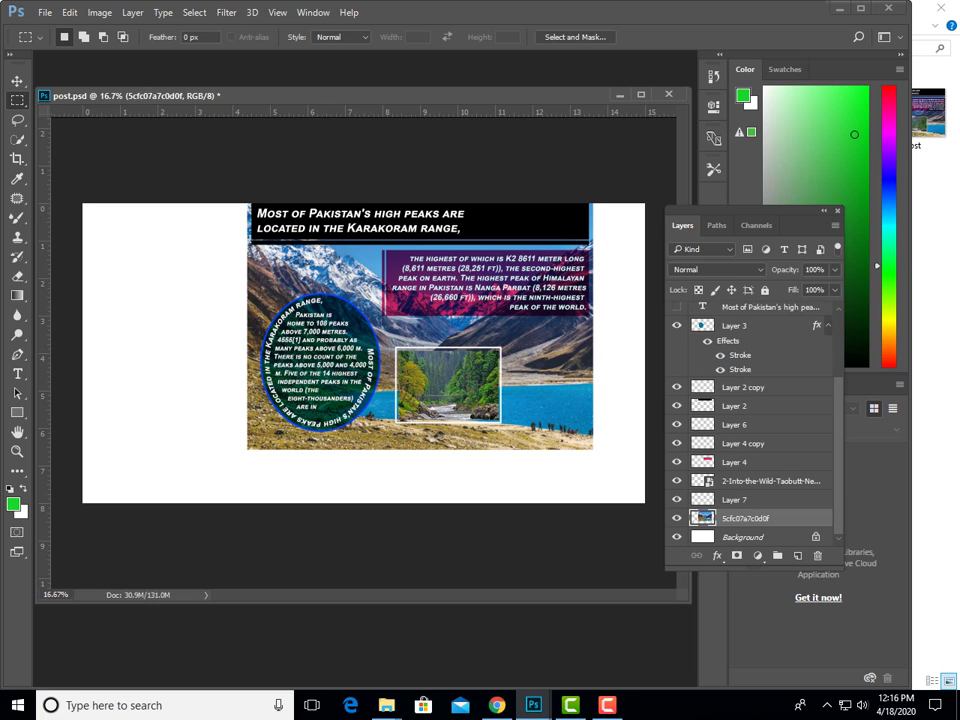
scroll(750, 430, "up", 4)
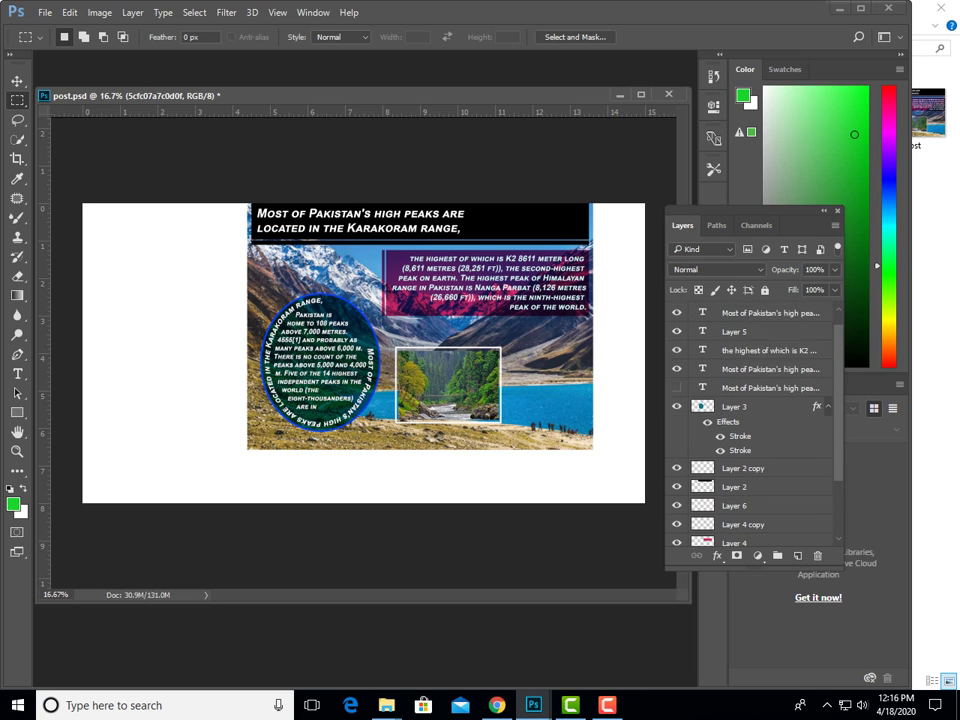
scroll(750, 430, "up", 1)
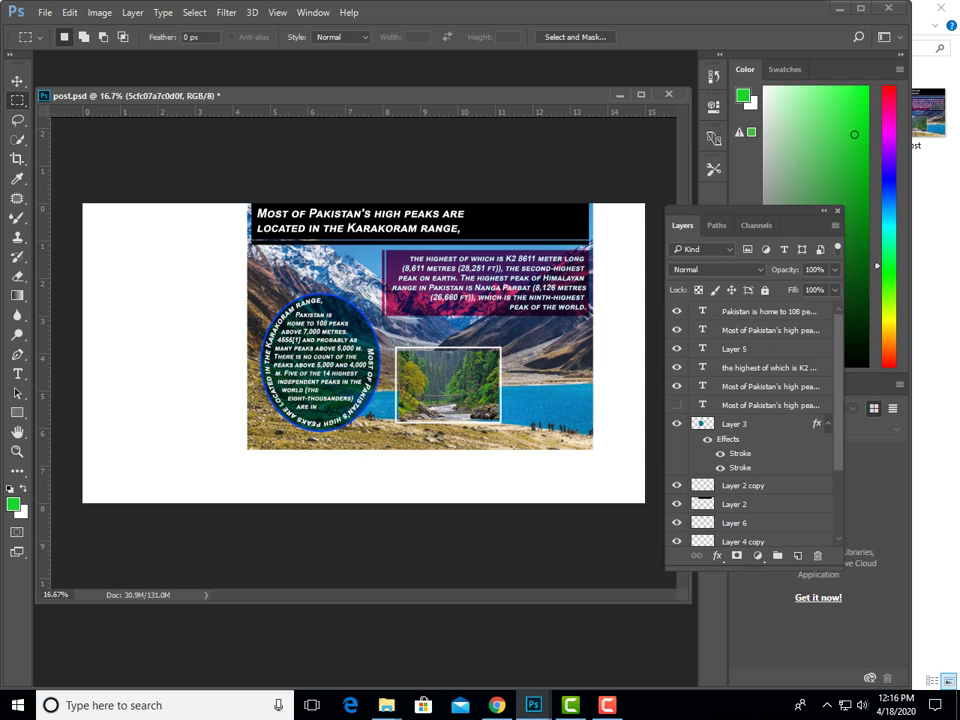
key("ctrl+alt+a")
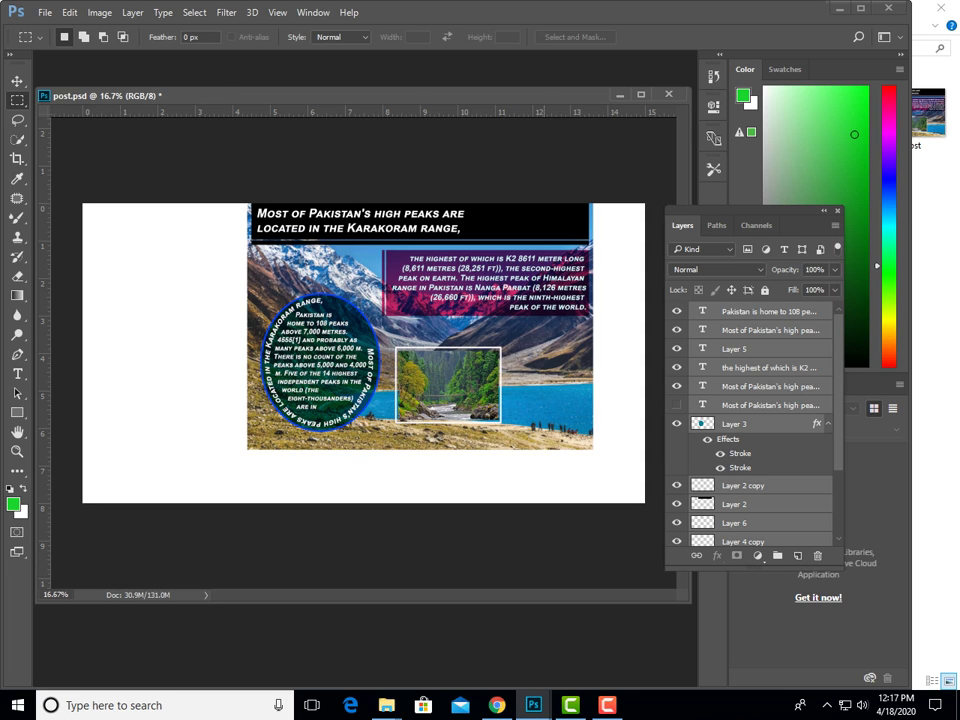
key("v")
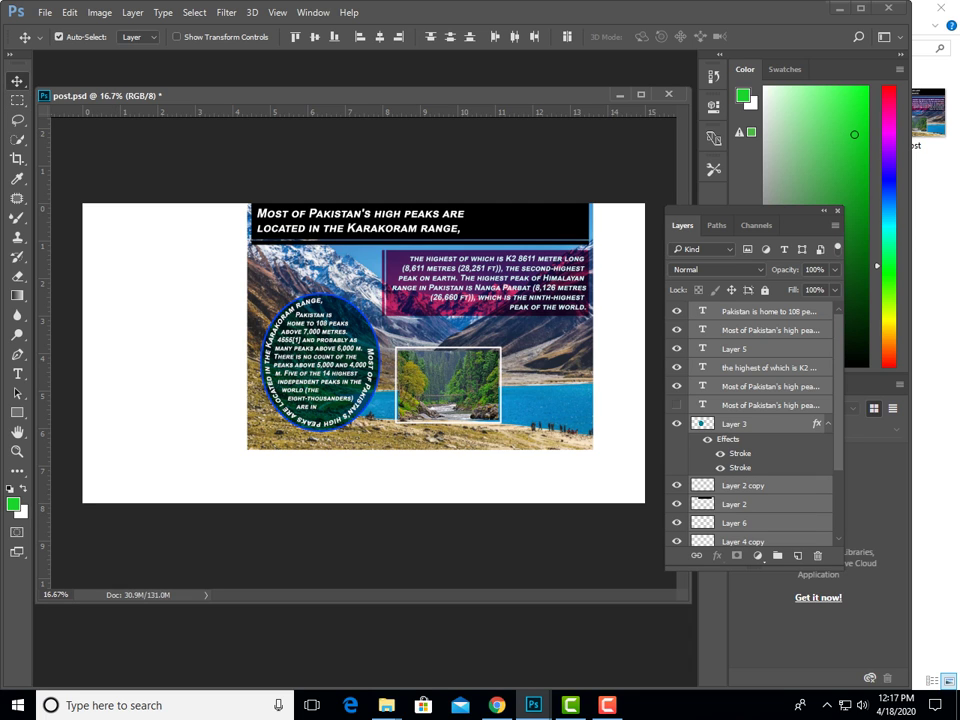
Drag the combined Karakoram artwork into the canvas's bottom-right corner, leaving white space top and left.
left_click_drag(310, 206, 362, 210)
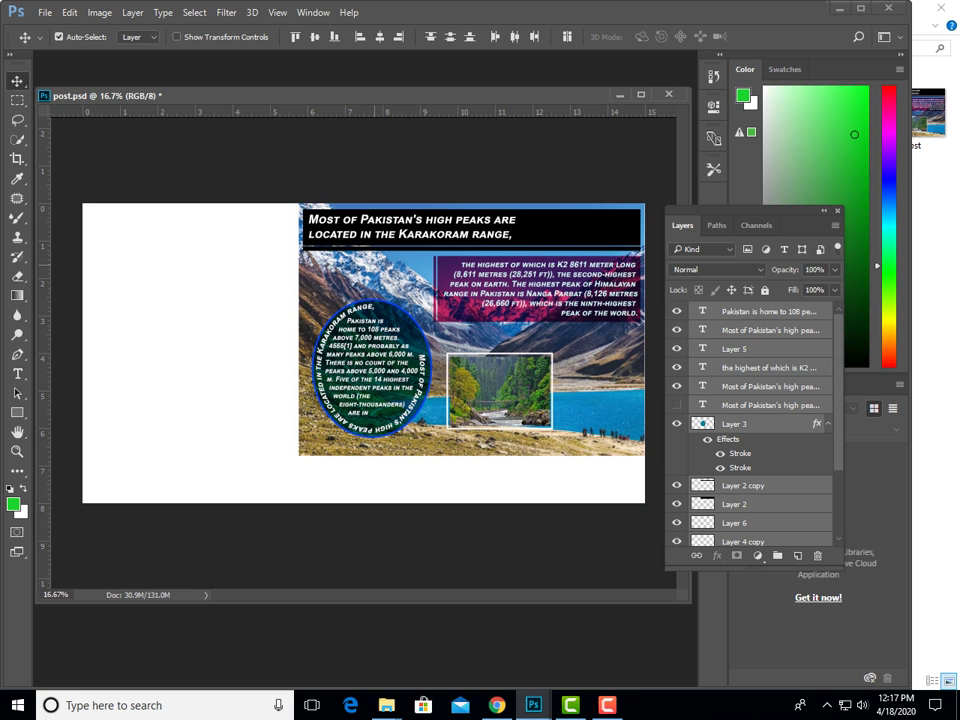
left_click_drag(380, 226, 362, 278)
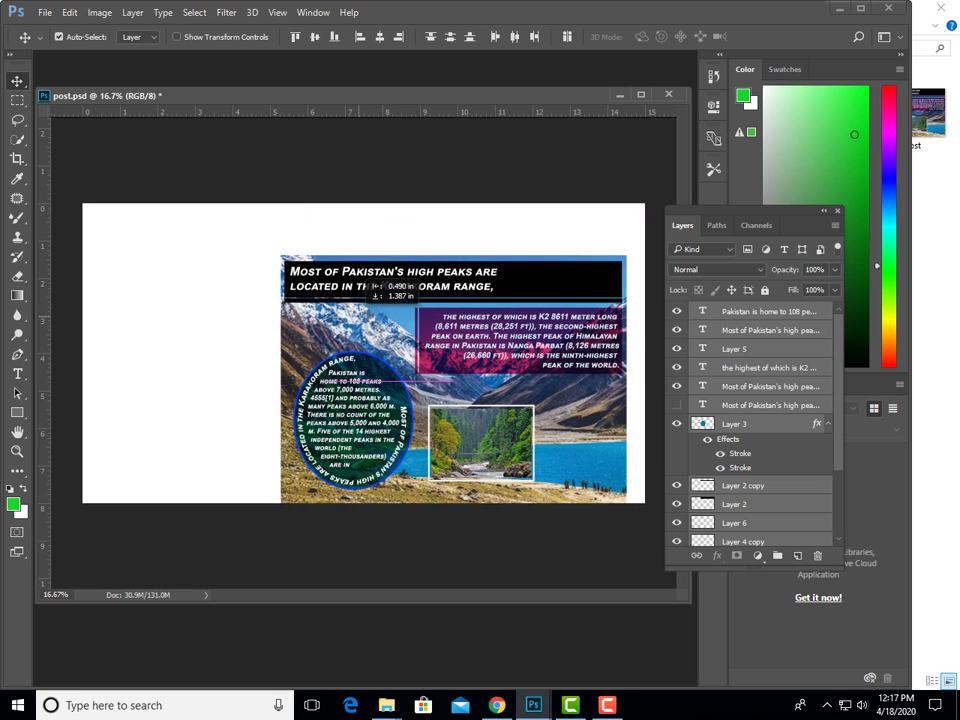
left_click_drag(362, 278, 380, 278)
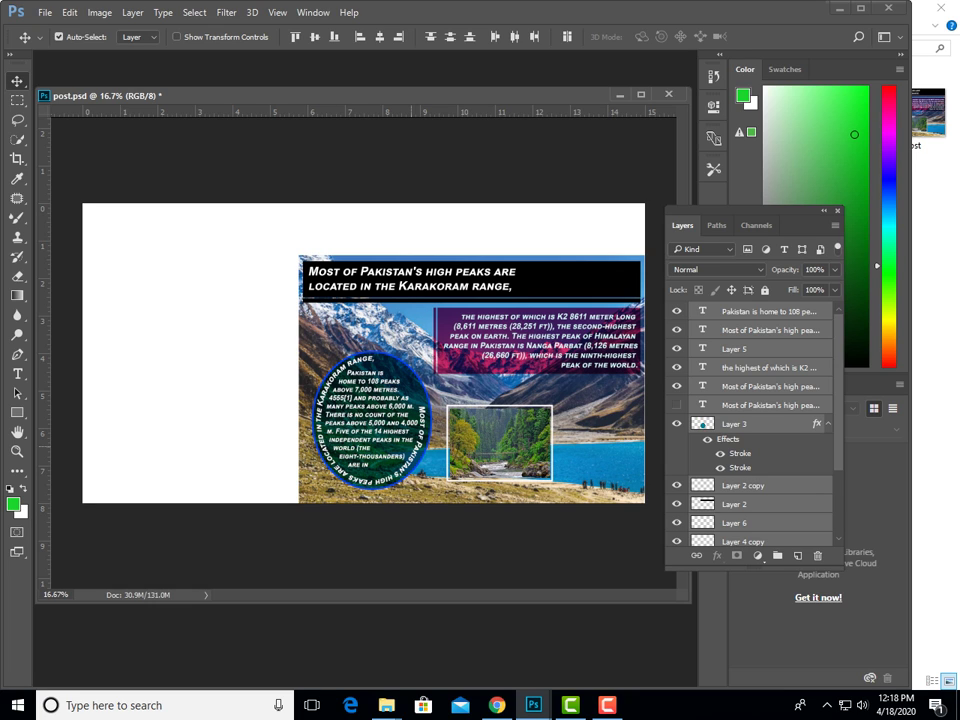
Drag the whole Pakistan peaks collage from the right half into the canvas's upper-left area.
scroll(755, 425, "down", 3)
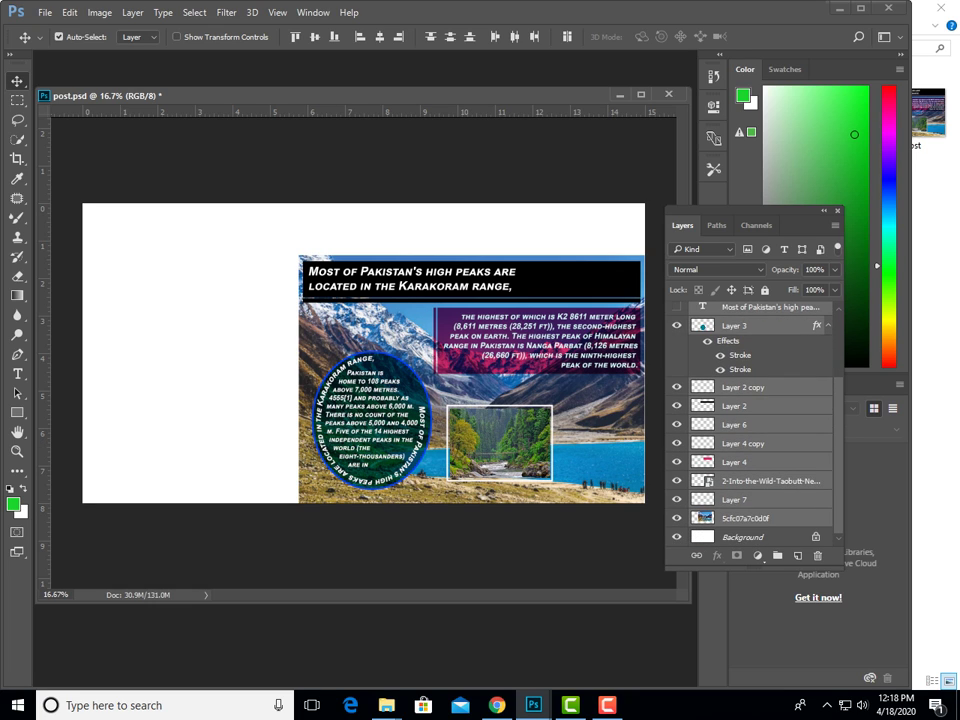
scroll(755, 425, "up", 2)
scroll(755, 425, "up", 1)
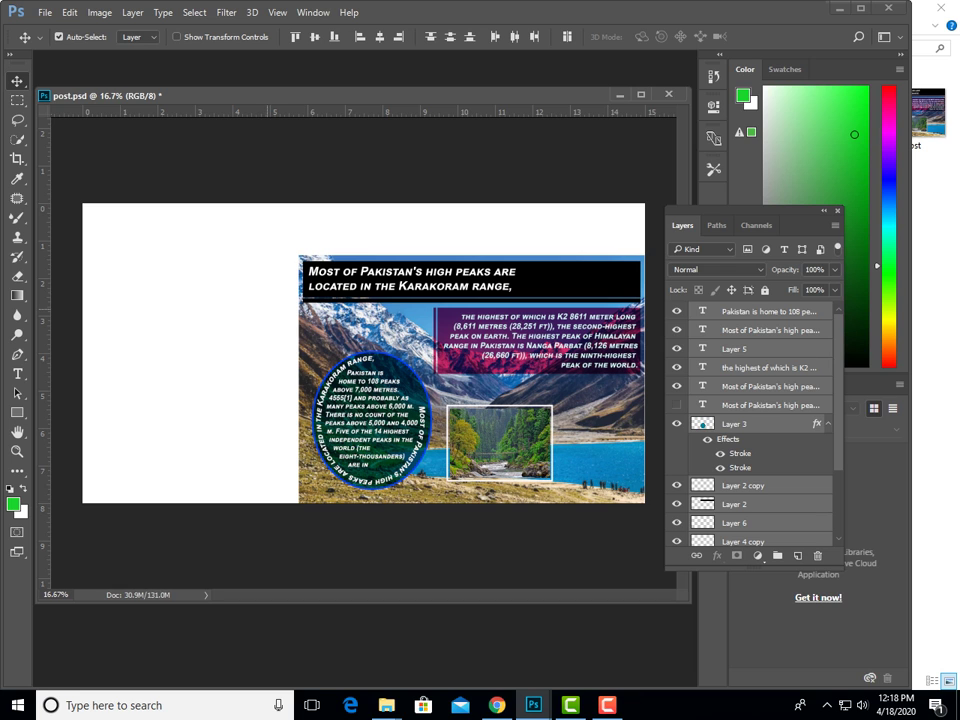
mouse_move(420, 314)
left_mouse_down()
mouse_move(420, 296)
mouse_move(213, 270)
left_mouse_up()
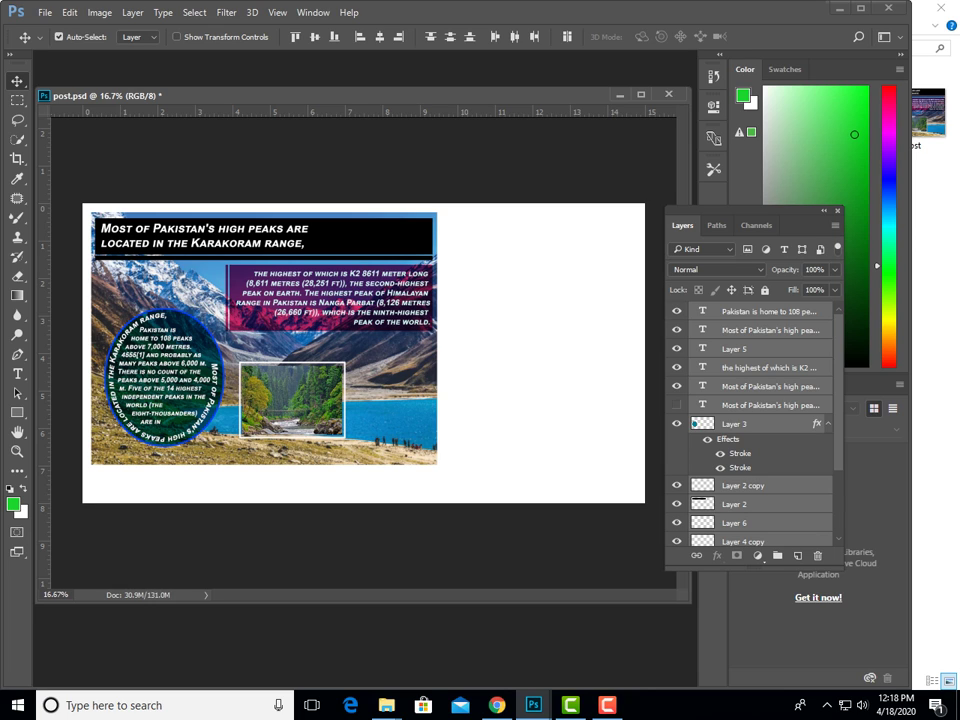
Select the bottom layer 5cfc07a7c0d0f and float the Layers panel over the canvas.
scroll(750, 420, "down", 5)
left_click(760, 529)
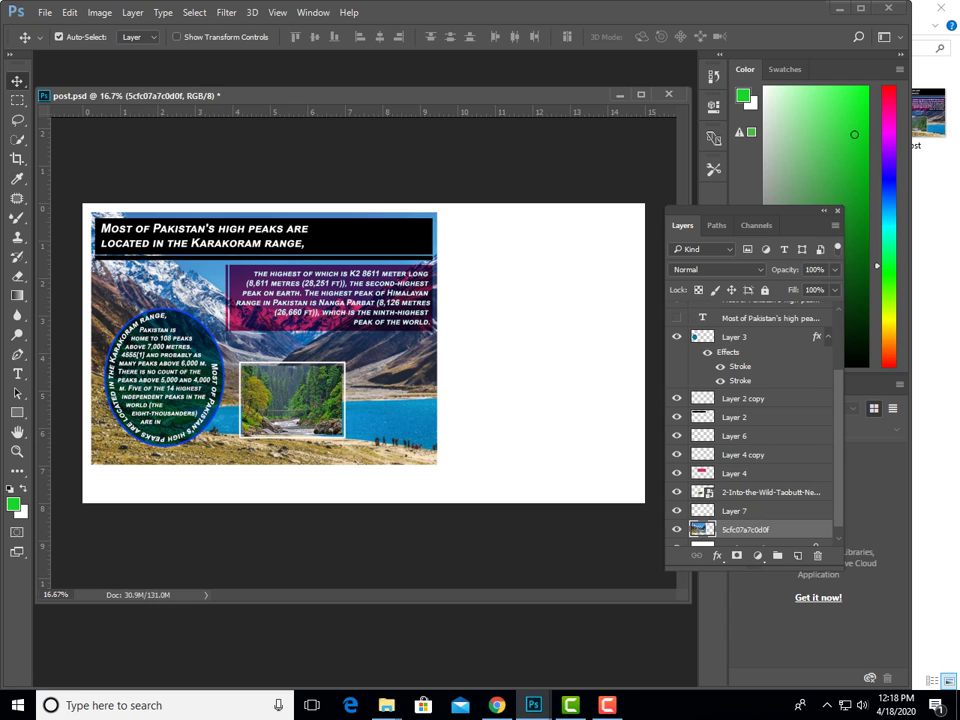
scroll(750, 430, "up", 2)
scroll(750, 430, "up", 3)
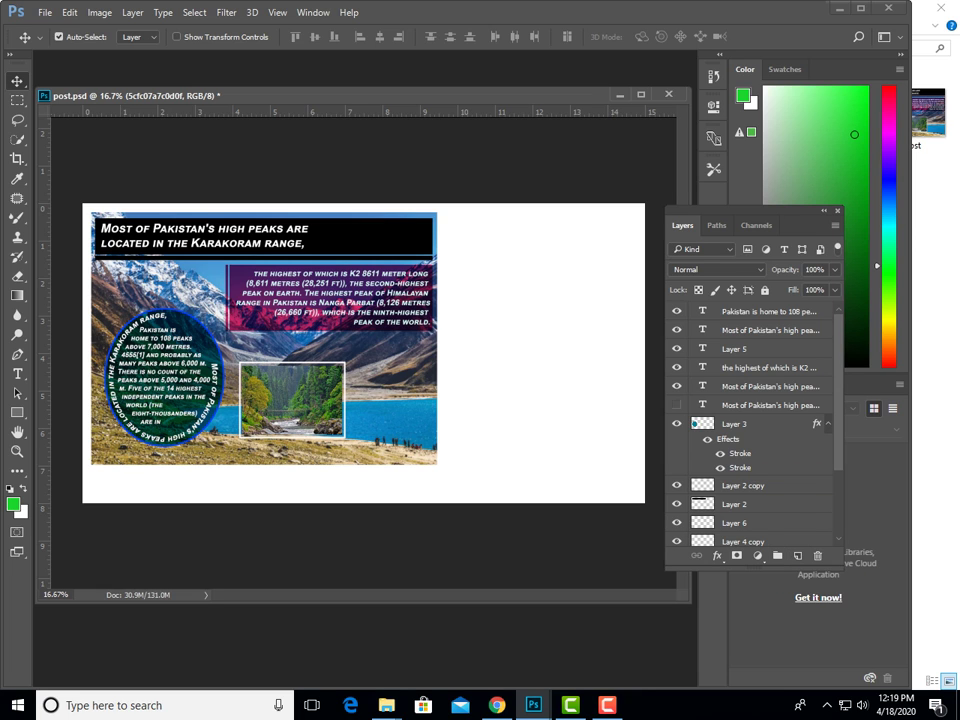
left_click_drag(790, 225, 534, 137)
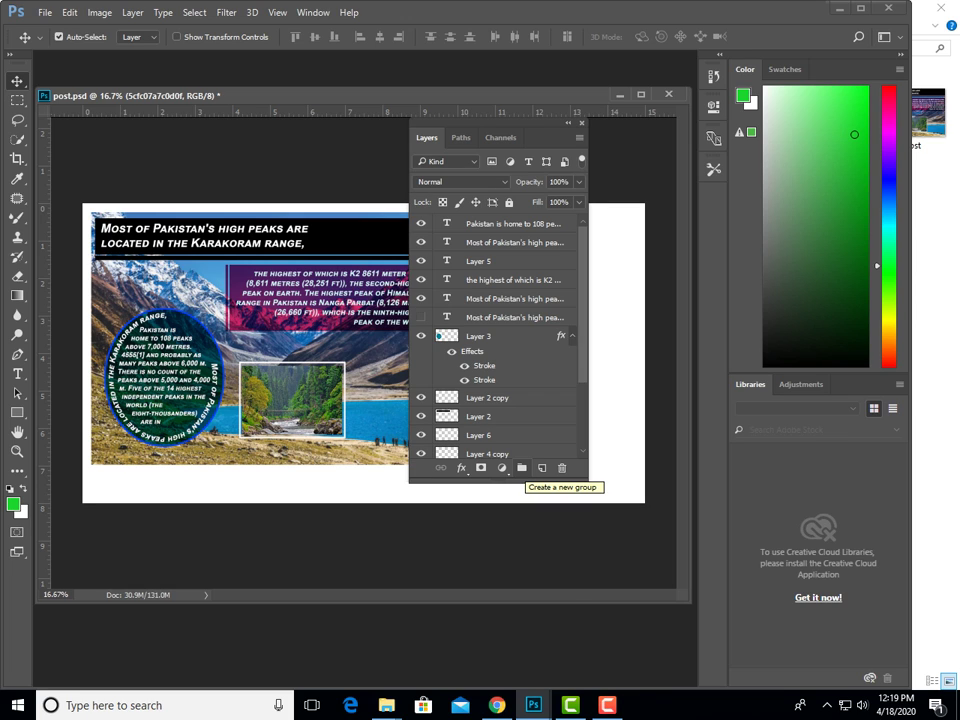
Create an empty Group 1 and move the 5cfc07a7c0d0f photo above Layer 7.
left_click(521, 468)
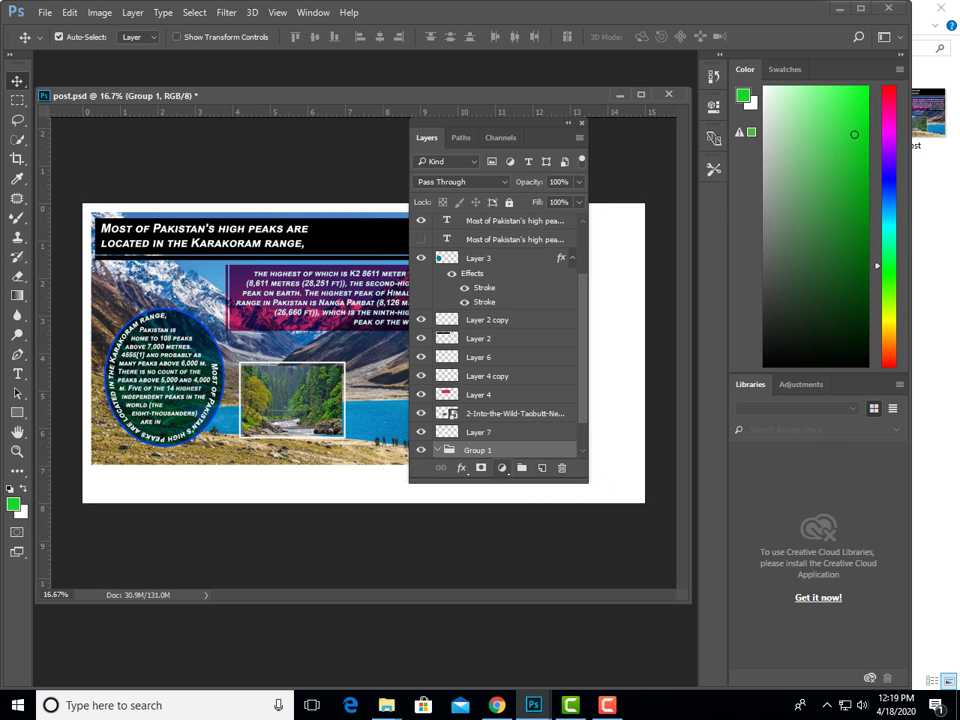
scroll(495, 340, "down", 2)
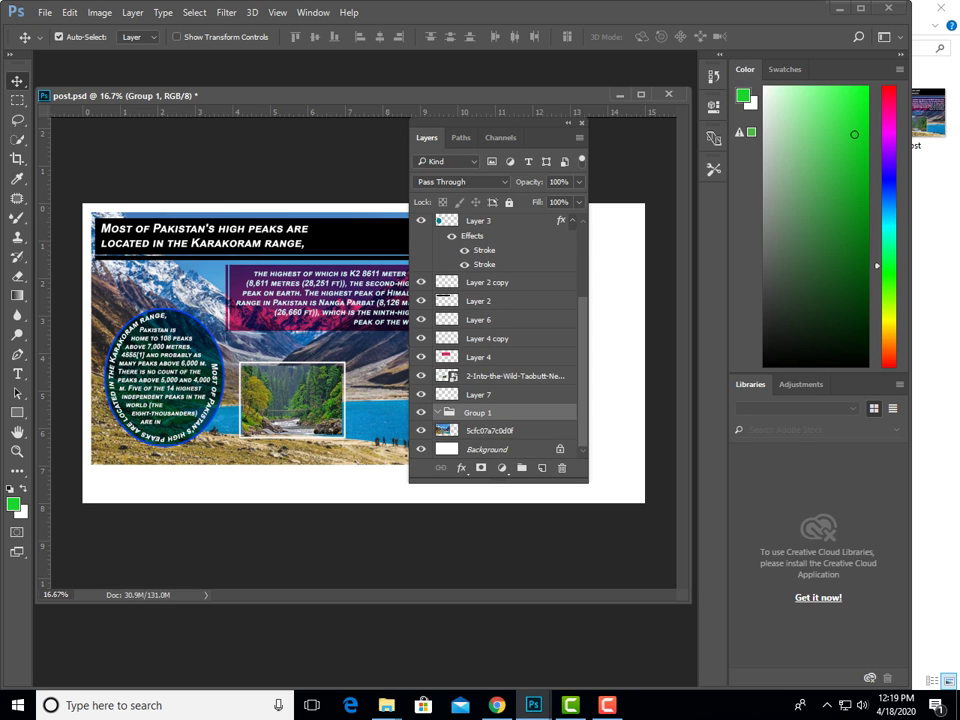
left_click_drag(490, 430, 490, 386)
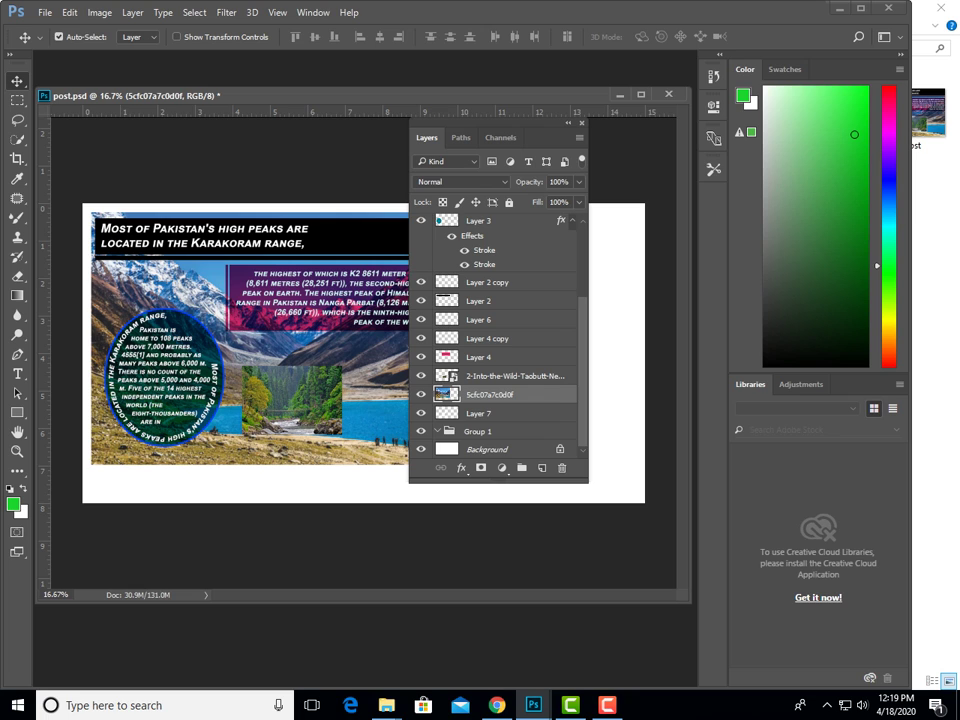
Trial-place the photo in Group 1, undo it, and redock the Layers panel full height.
left_click_drag(495, 124, 637, 169)
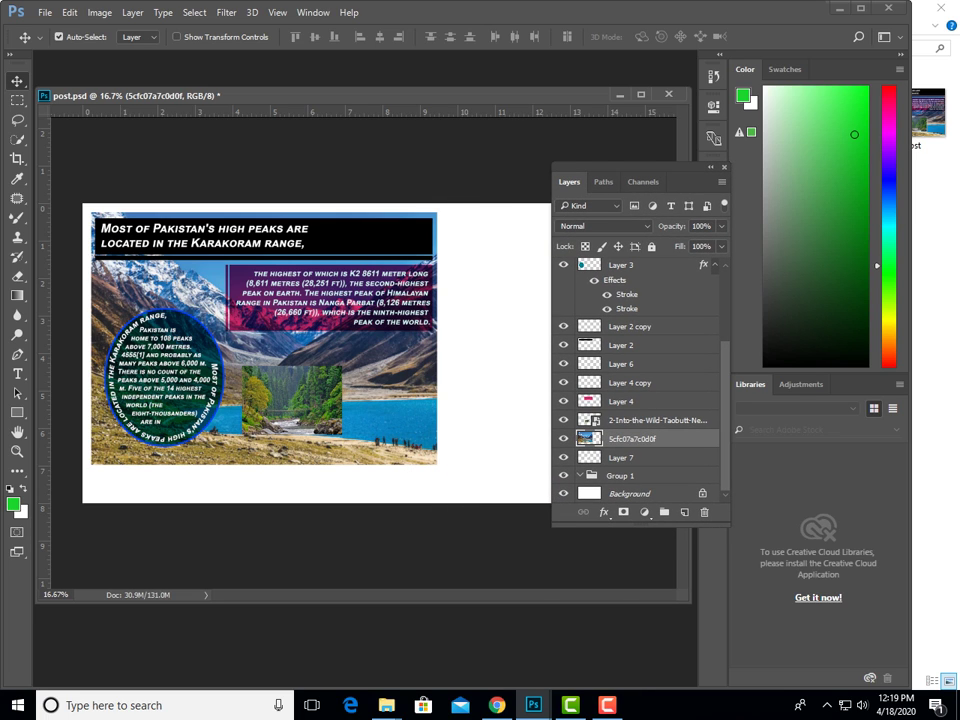
left_click_drag(620, 438, 592, 476)
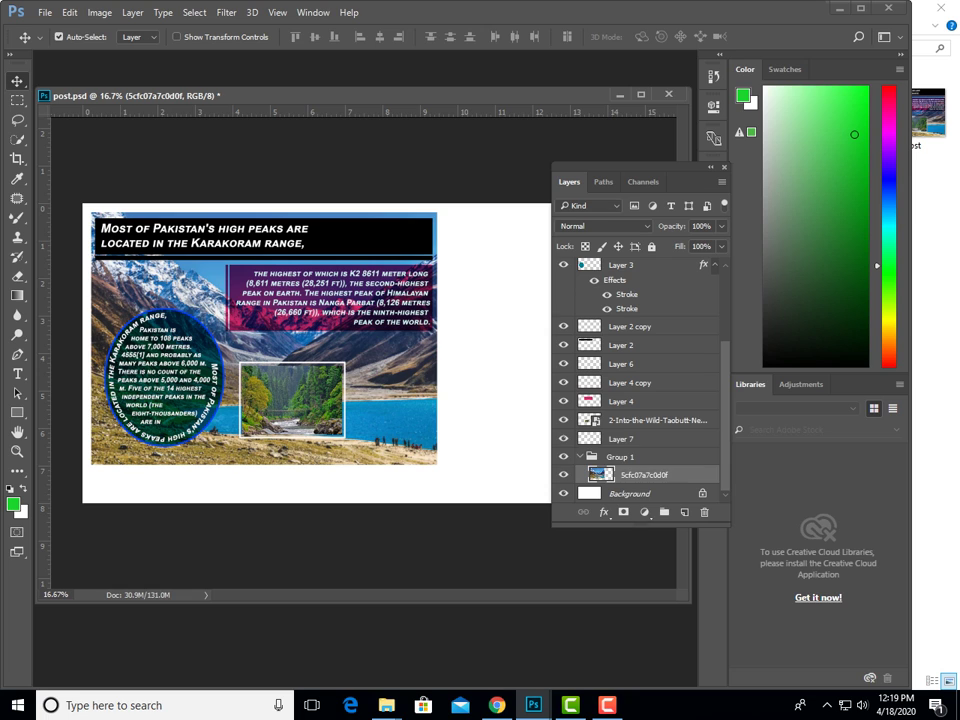
key("ctrl+z")
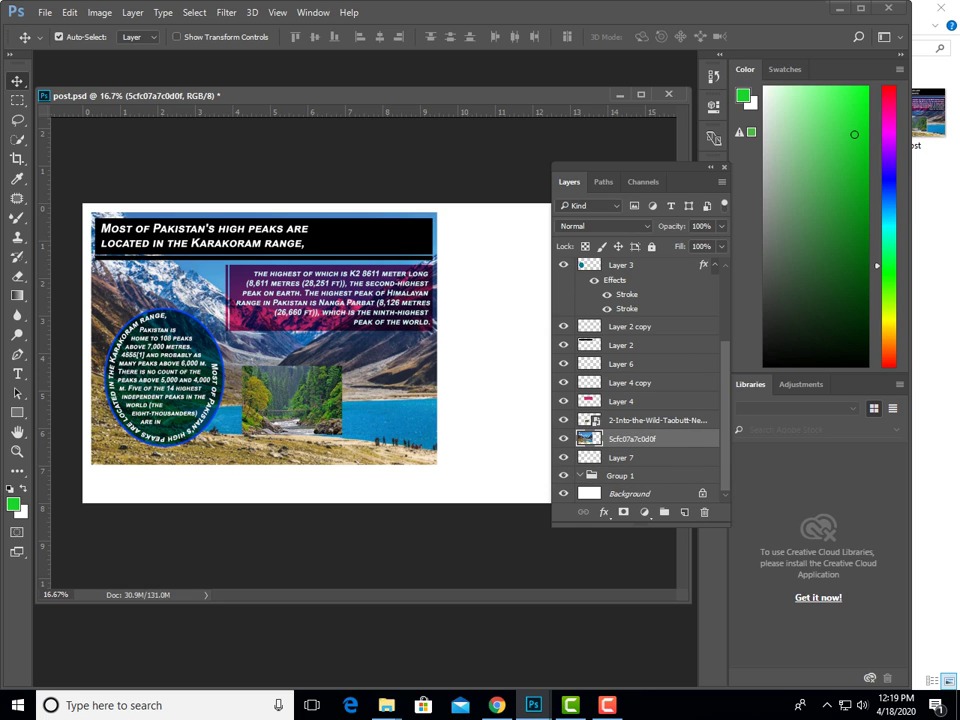
left_click_drag(640, 167, 620, 55)
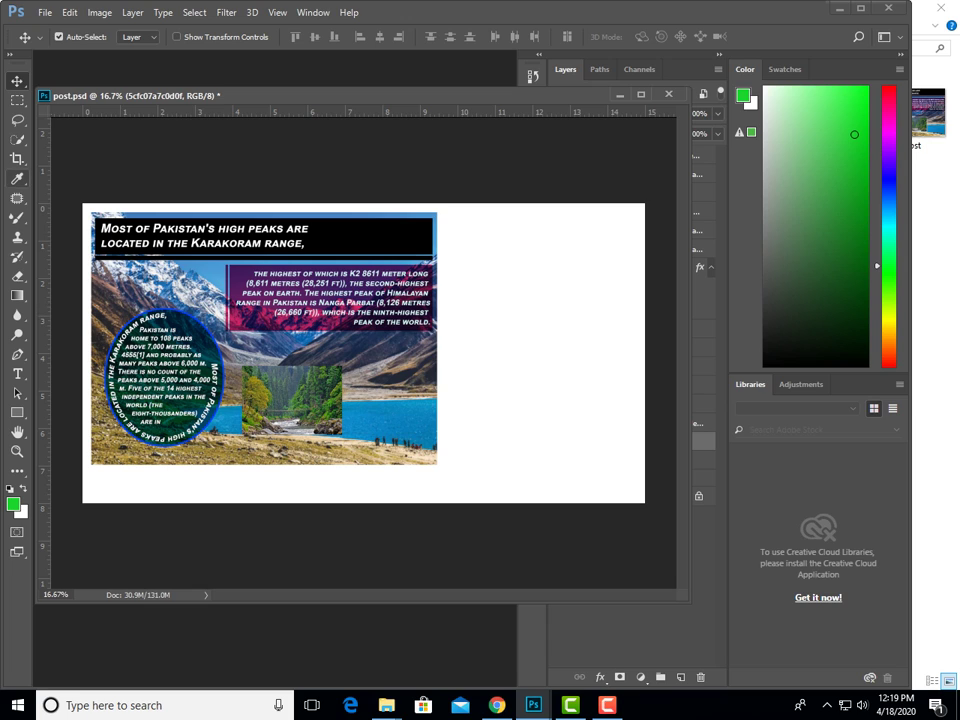
Switch to Rectangular Marquee, undock Adjustments, show the Brush panel, and fade the mountain photo.
key("m")
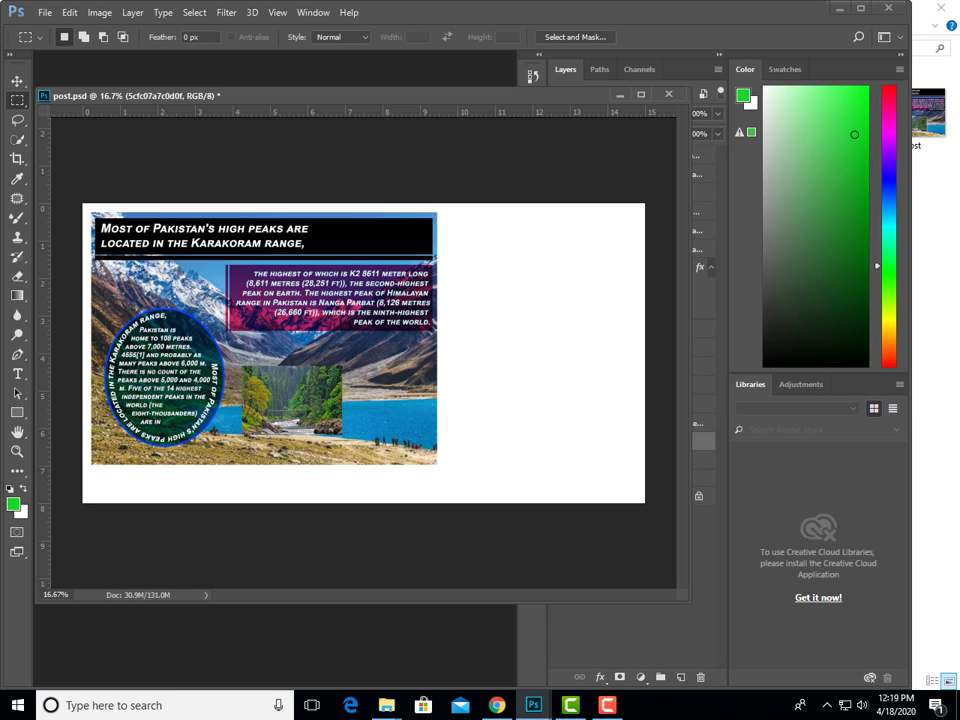
mouse_move(800, 384)
left_mouse_down()
mouse_move(714, 405)
mouse_move(797, 396)
left_mouse_up()
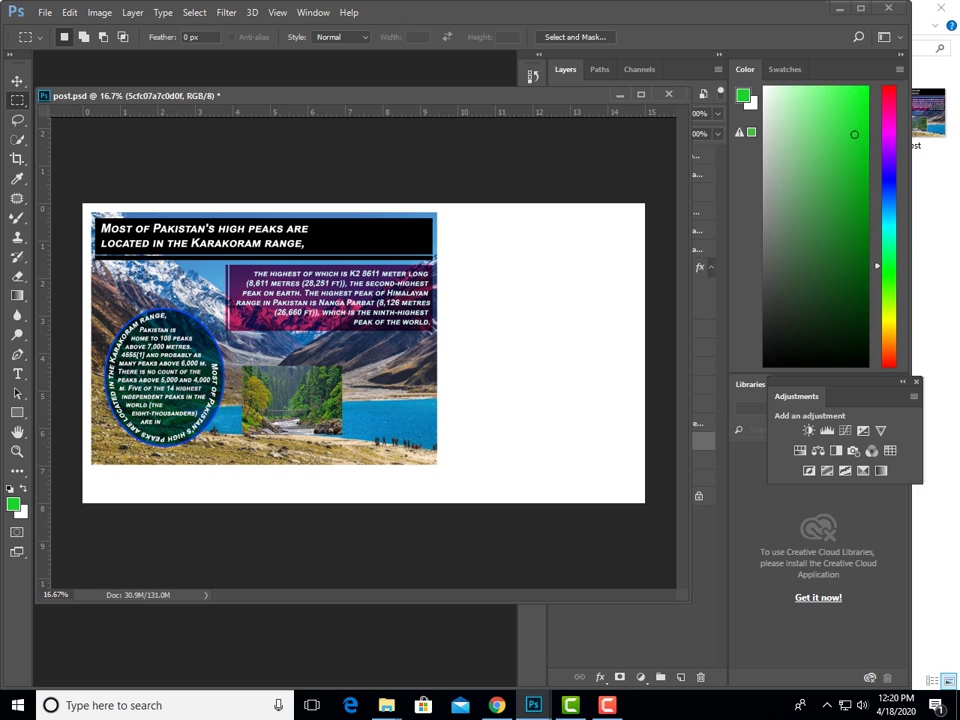
key("F5")
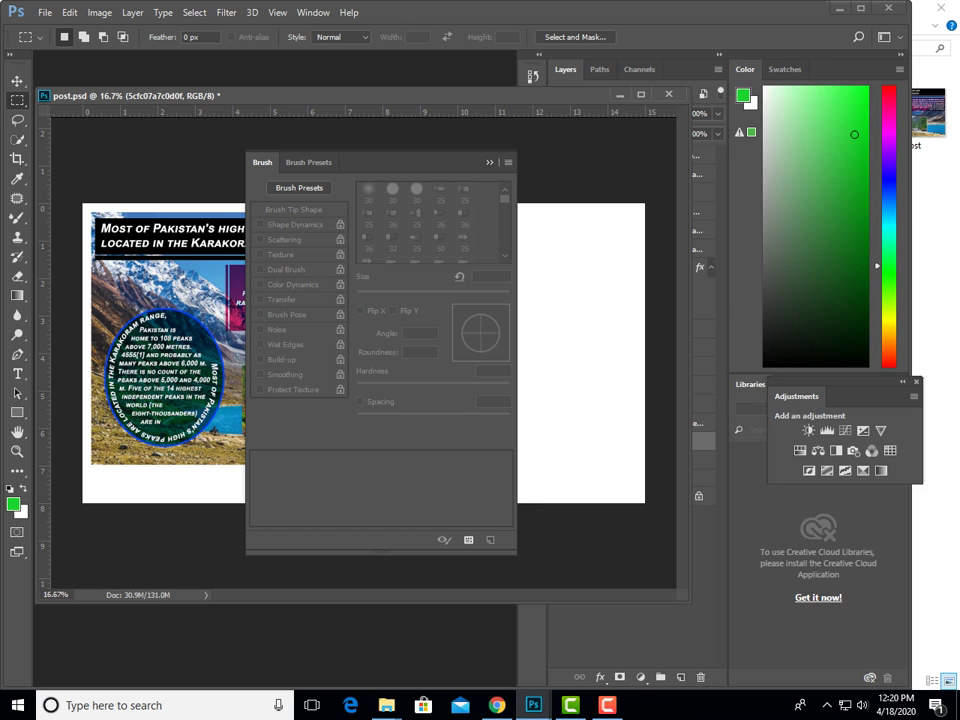
left_click_drag(262, 162, 443, 162)
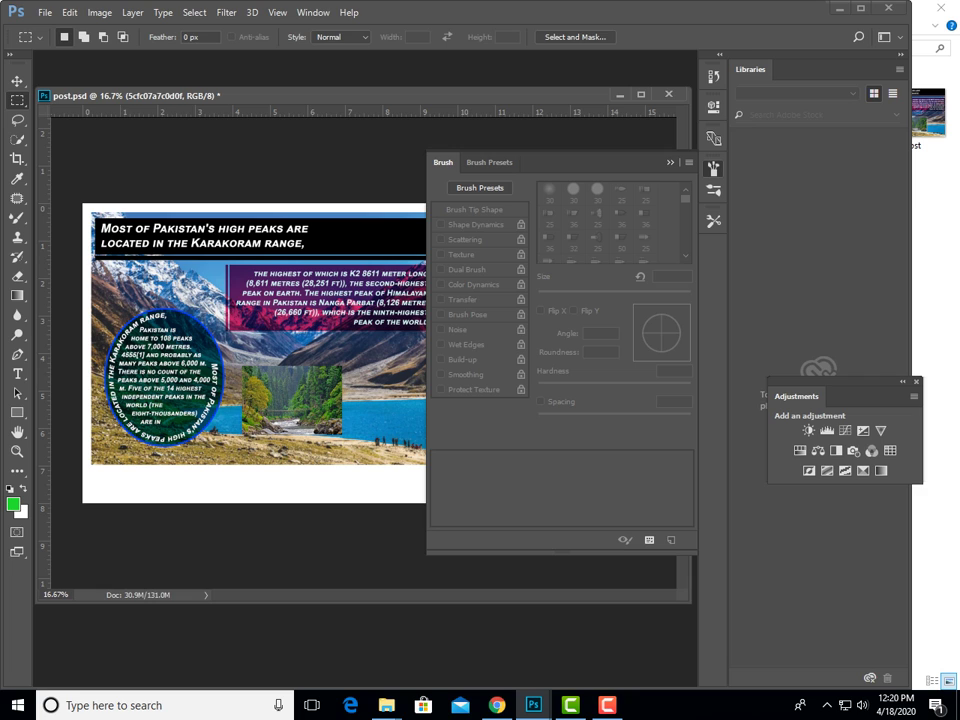
key("ctrl+z")
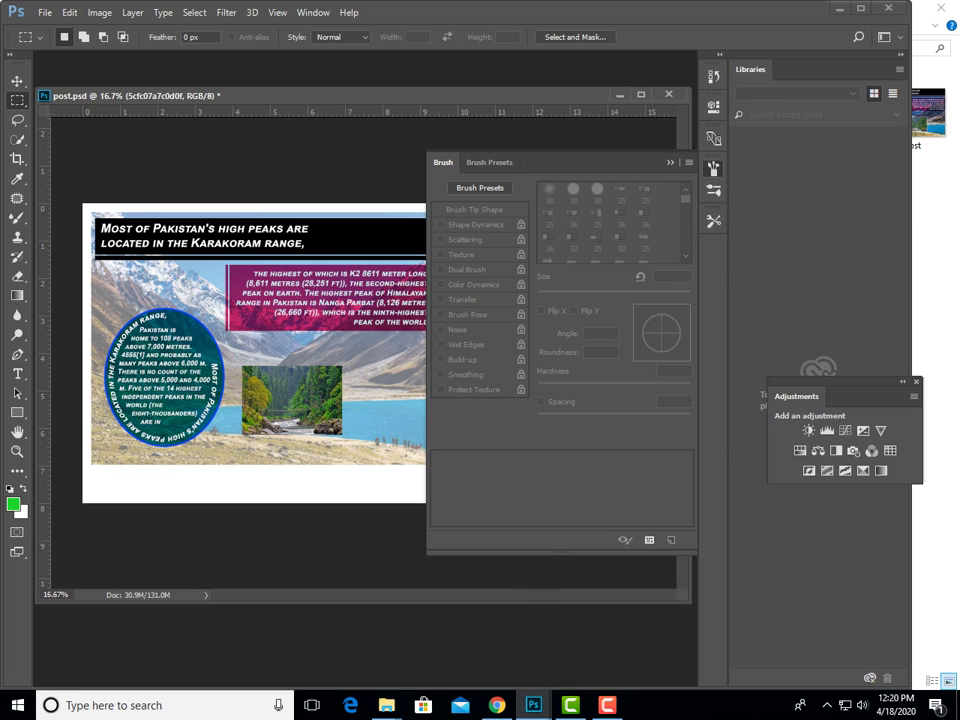
Move the Brush panel back and toggle the Color and Brush panels, leaving Brush open.
left_click_drag(560, 162, 379, 162)
key("F6")
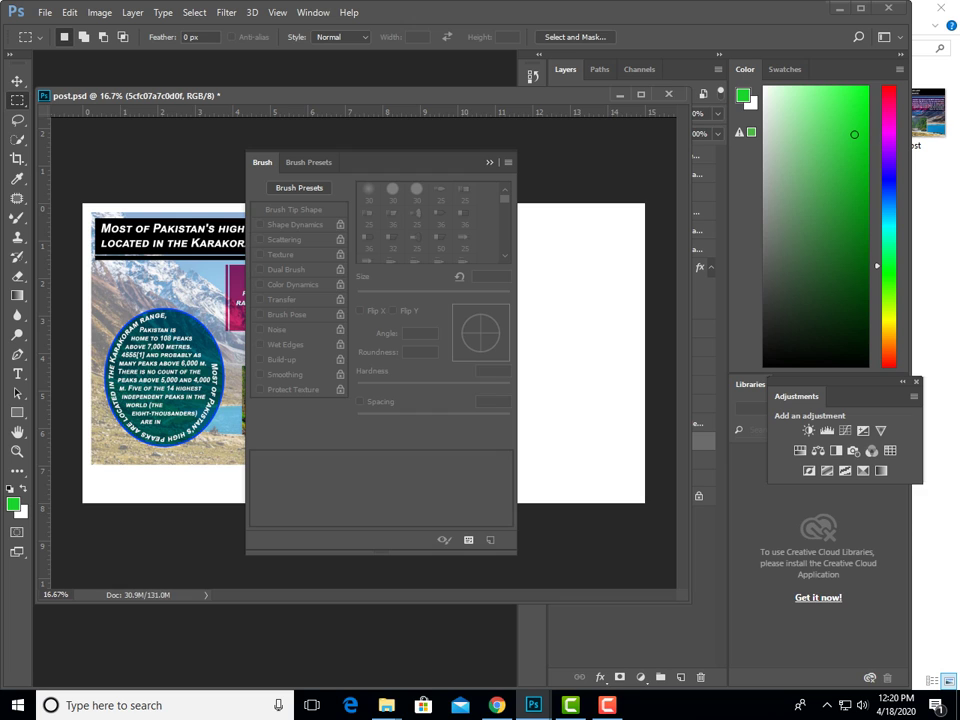
key("F5")
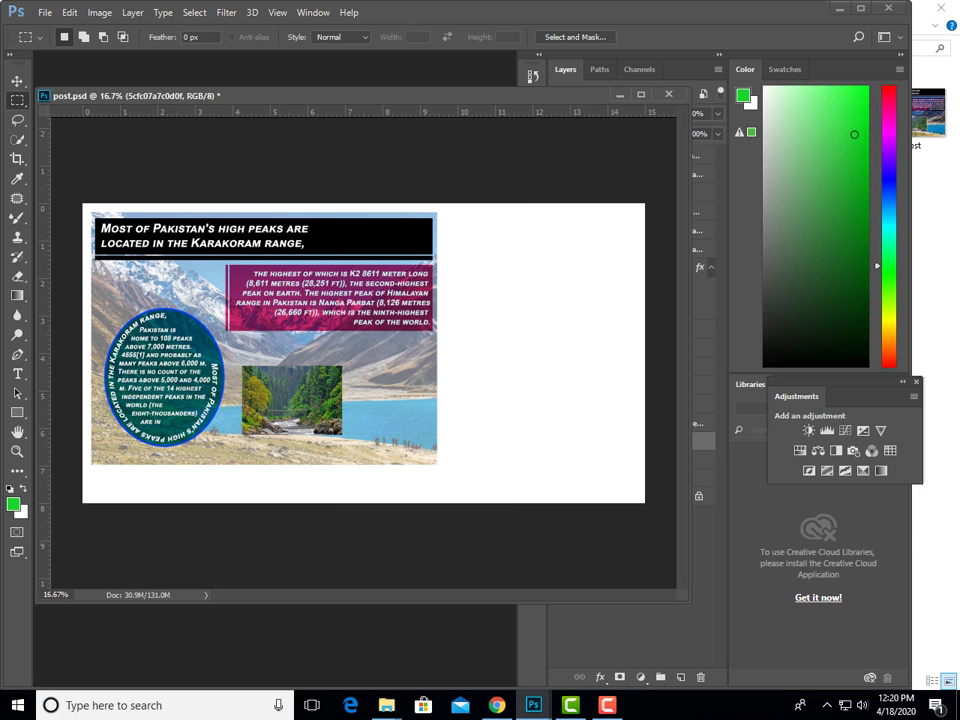
key("F6")
key("F6")
key("F5")
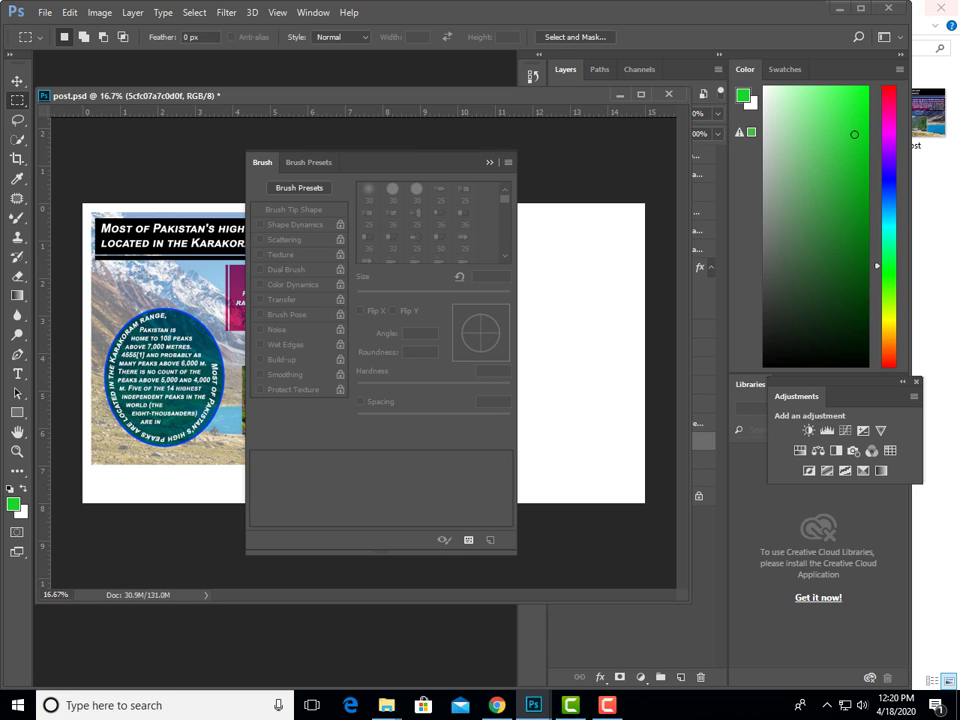
left_click(313, 12)
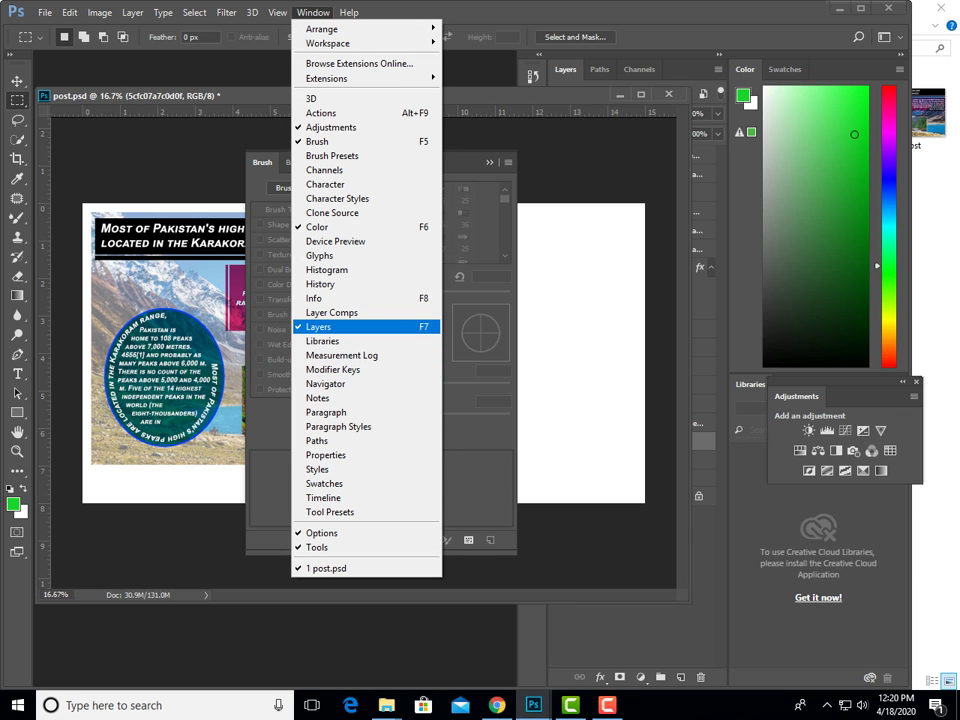
Close the Brush presets, Libraries and Adjustments panels.
left_click(330, 327)
left_click(490, 162)
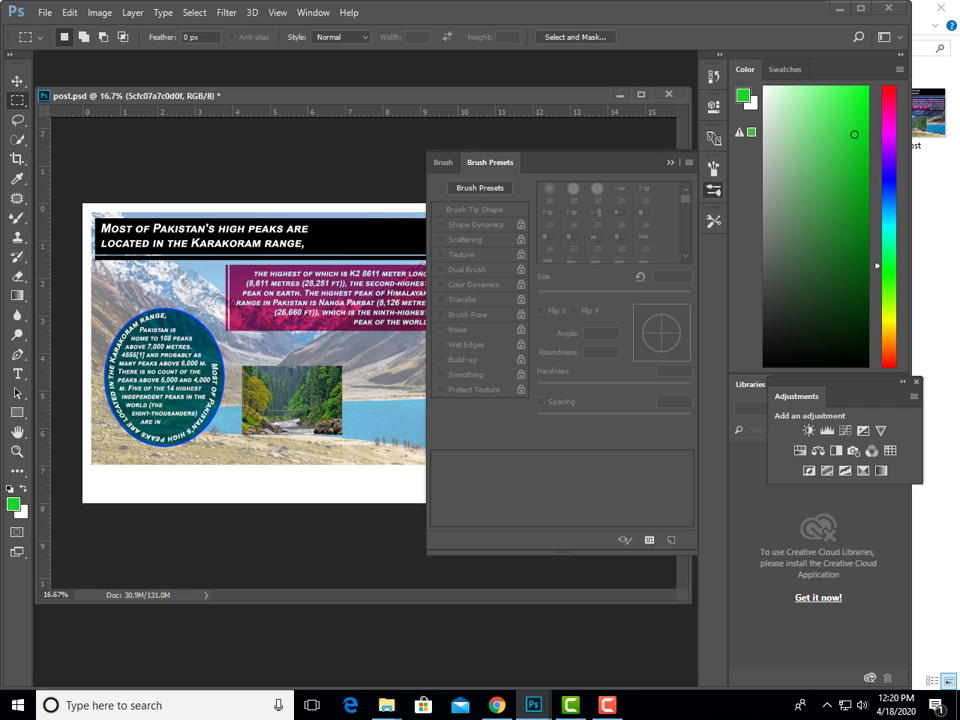
left_click(713, 189)
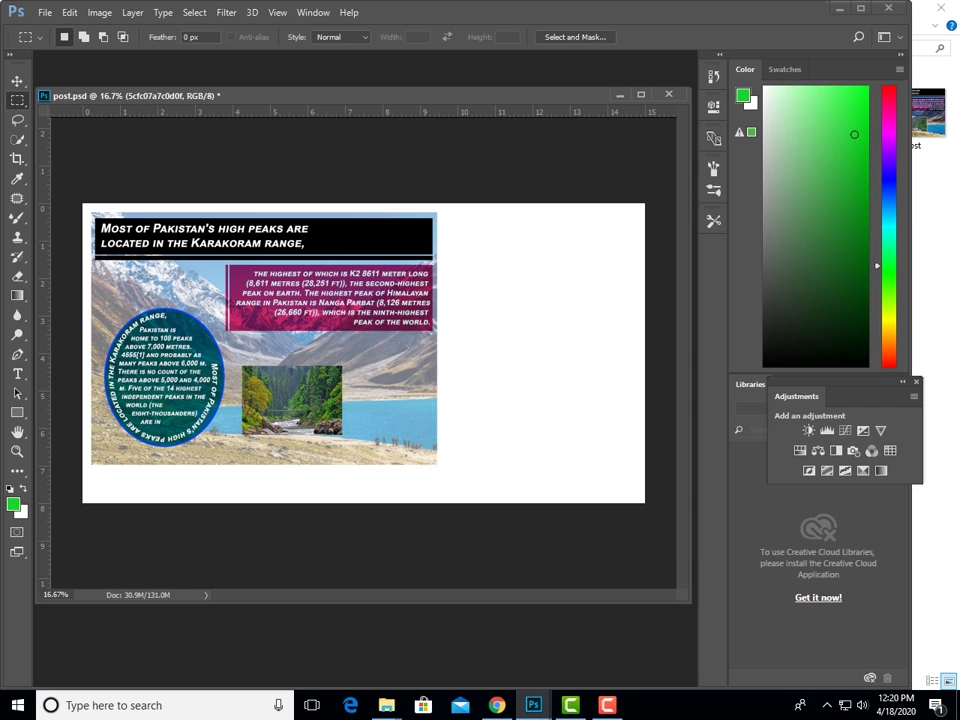
left_click_drag(797, 396, 594, 429)
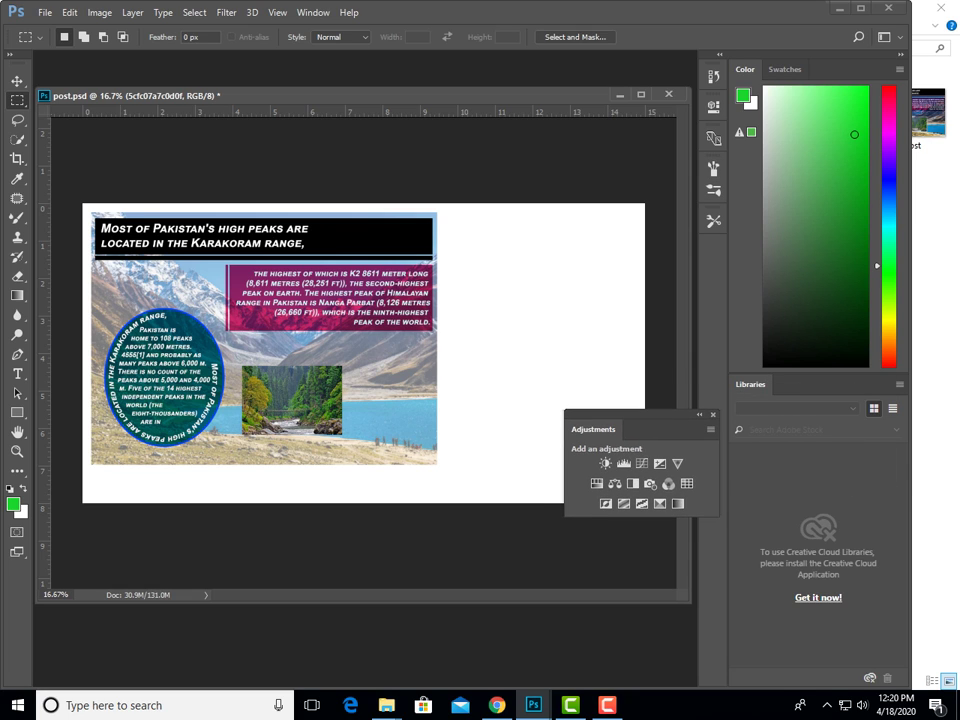
left_click_drag(750, 384, 586, 384)
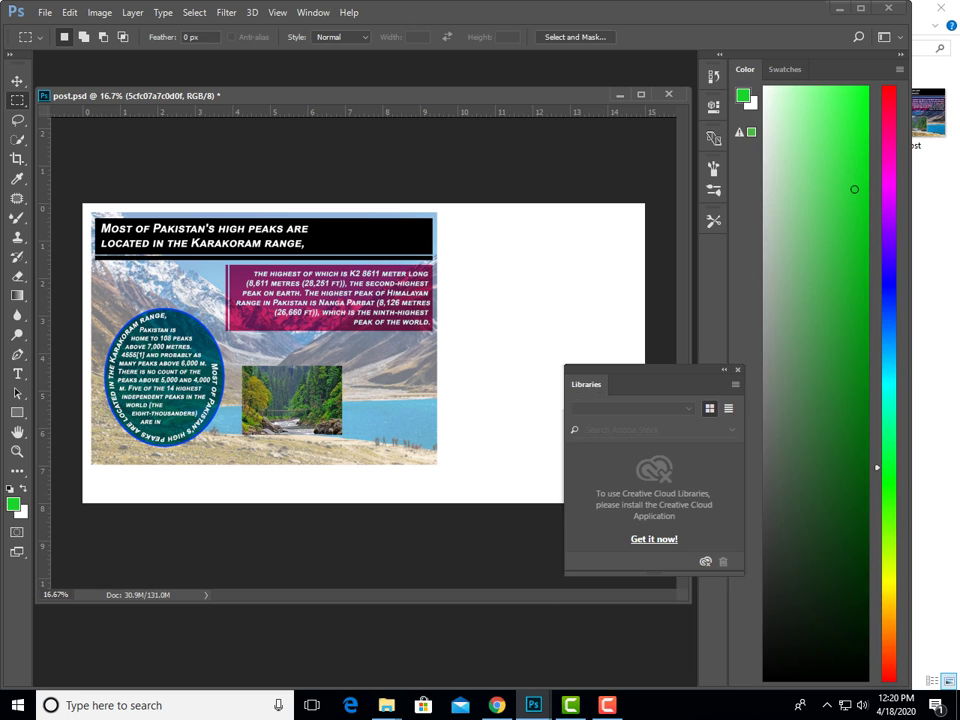
left_click(738, 369)
left_click(712, 414)
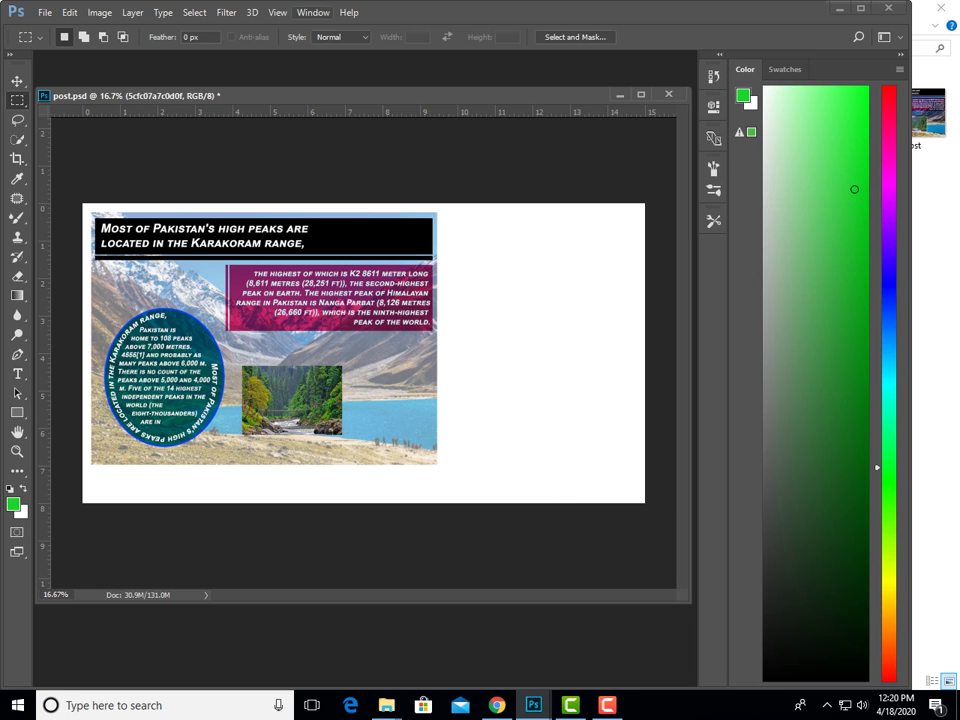
Reopen Layers from the Window menu, dock it above Color, and enlarge it to show Background.
left_click(313, 12)
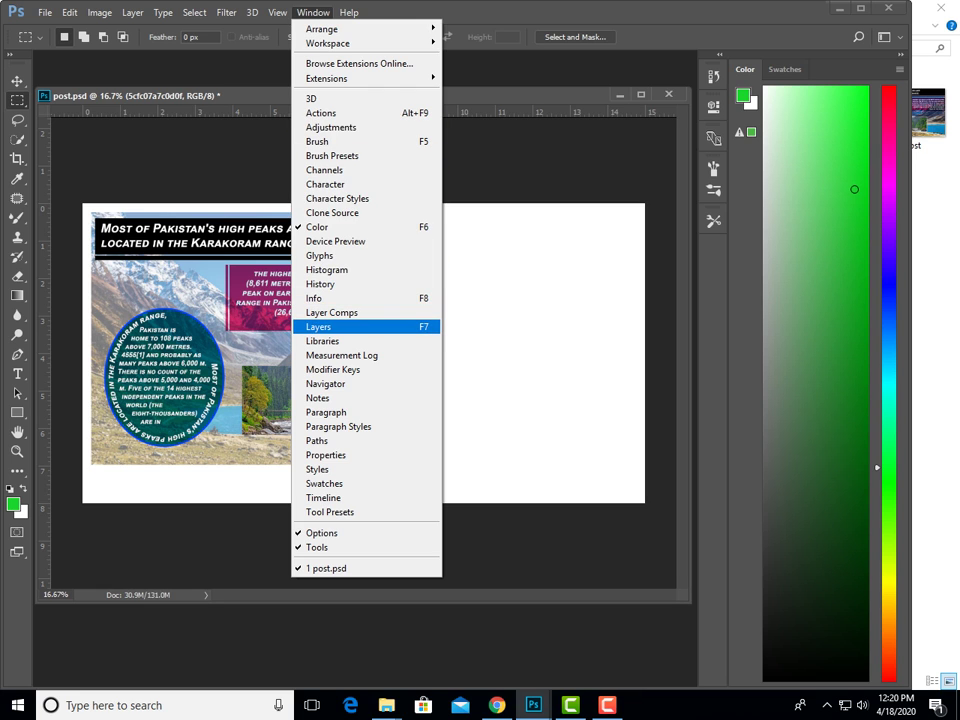
left_click(330, 327)
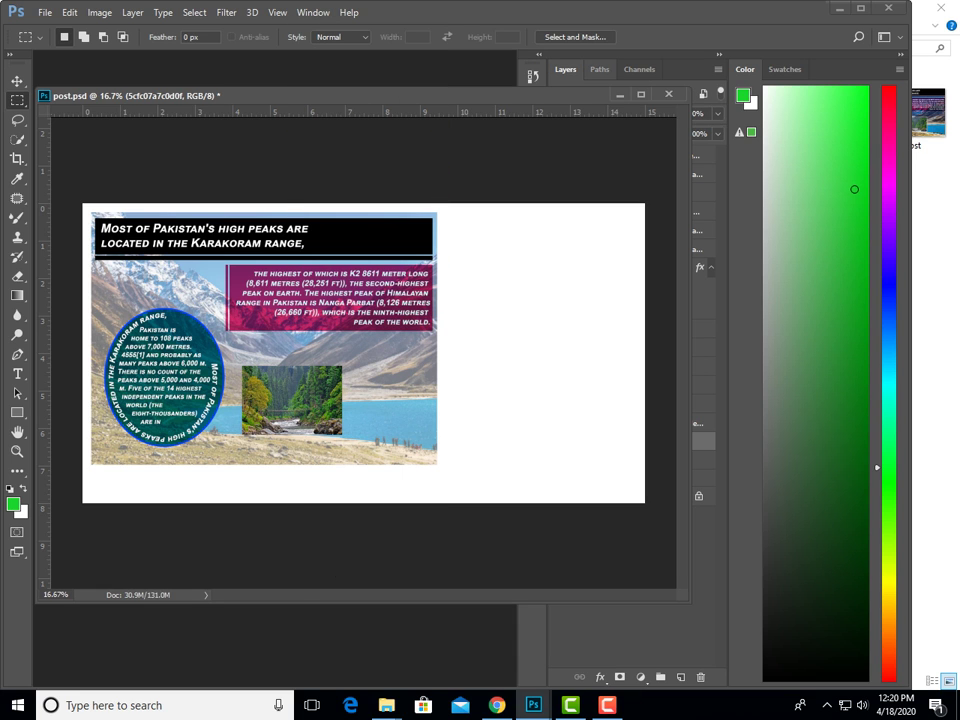
mouse_move(565, 69)
left_mouse_down()
mouse_move(653, 148)
mouse_move(718, 115)
left_mouse_up()
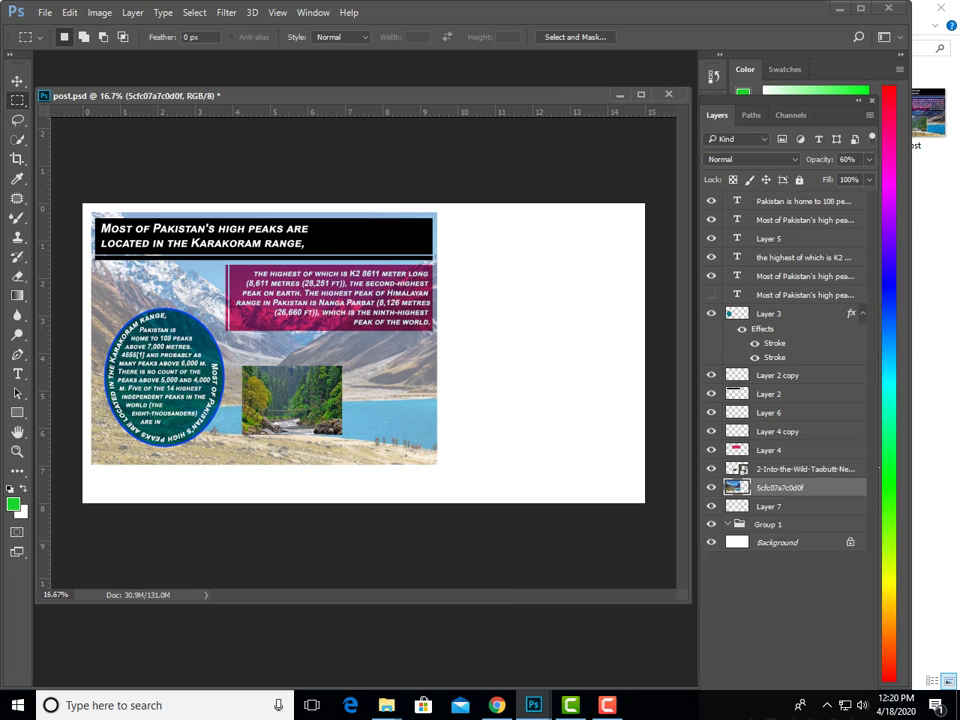
left_click_drag(792, 455, 792, 600)
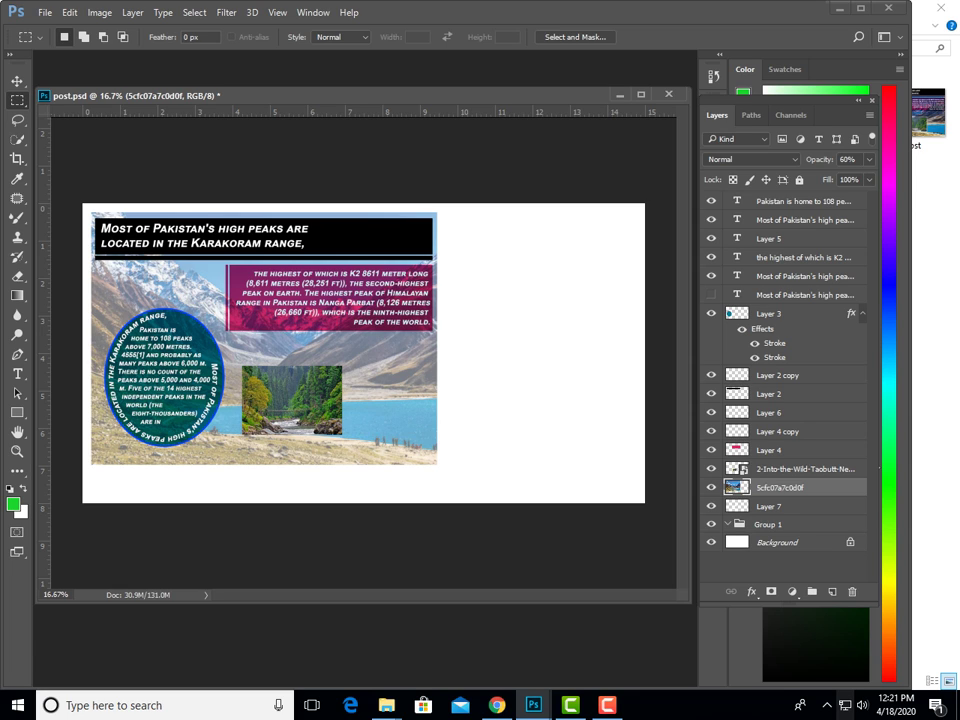
Select the top text layer through Layer 7 and move them all into Group 1.
left_click(767, 506)
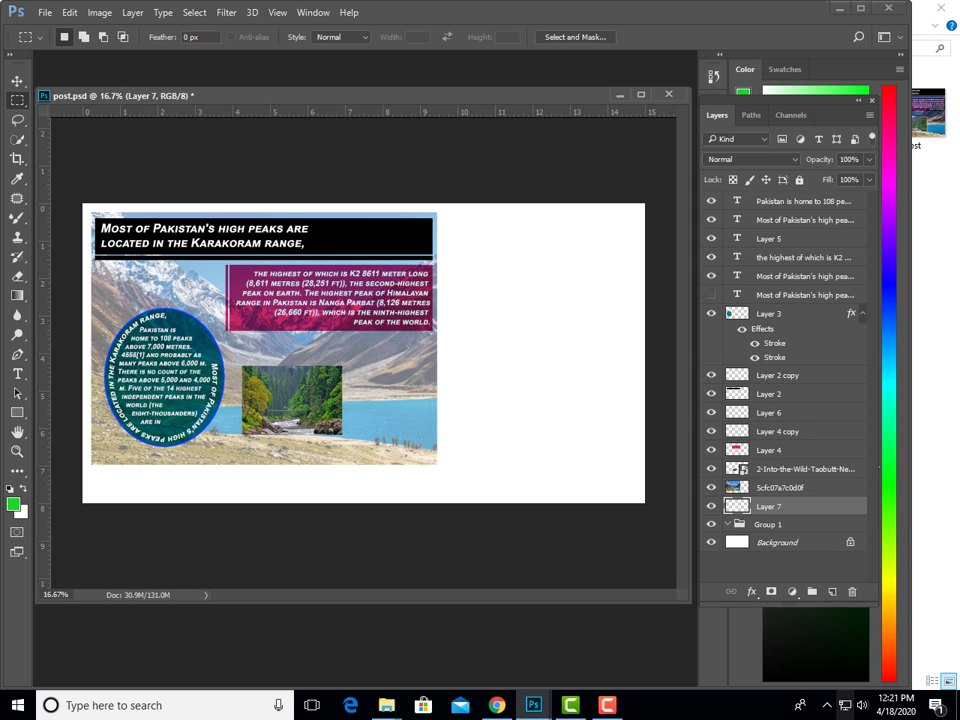
left_click(790, 201)
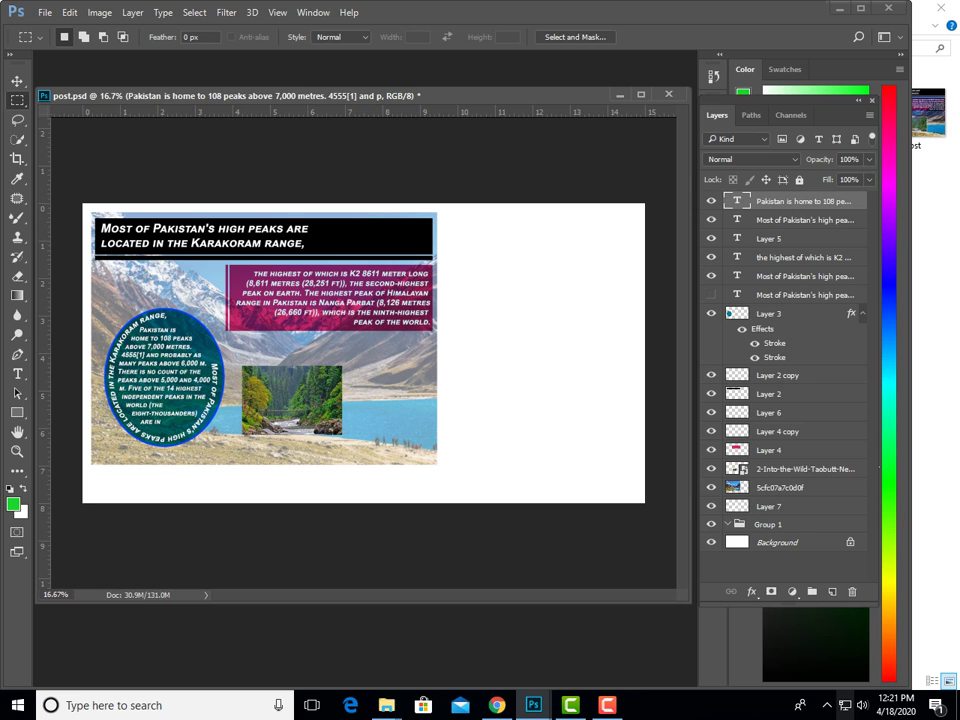
left_click(767, 506, "shift")
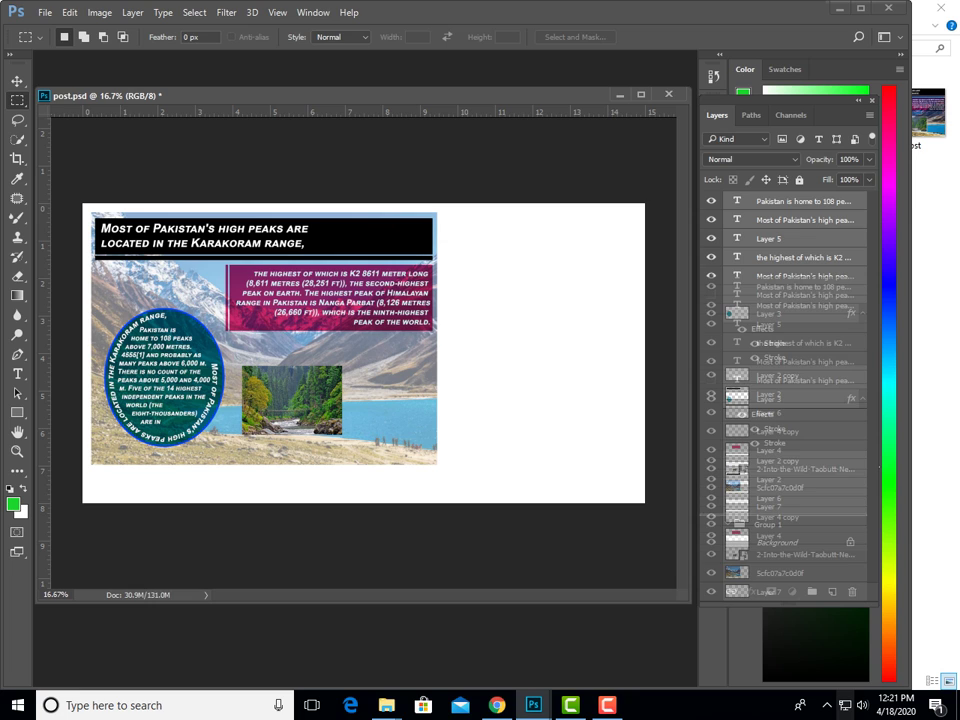
left_click_drag(790, 450, 767, 524)
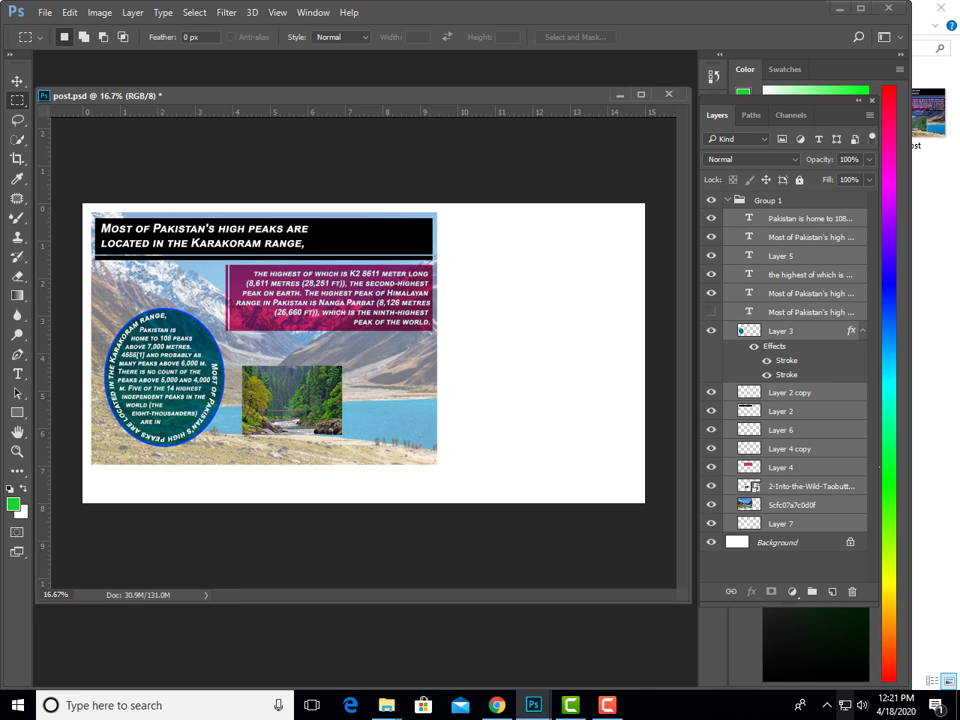
key("ctrl+g")
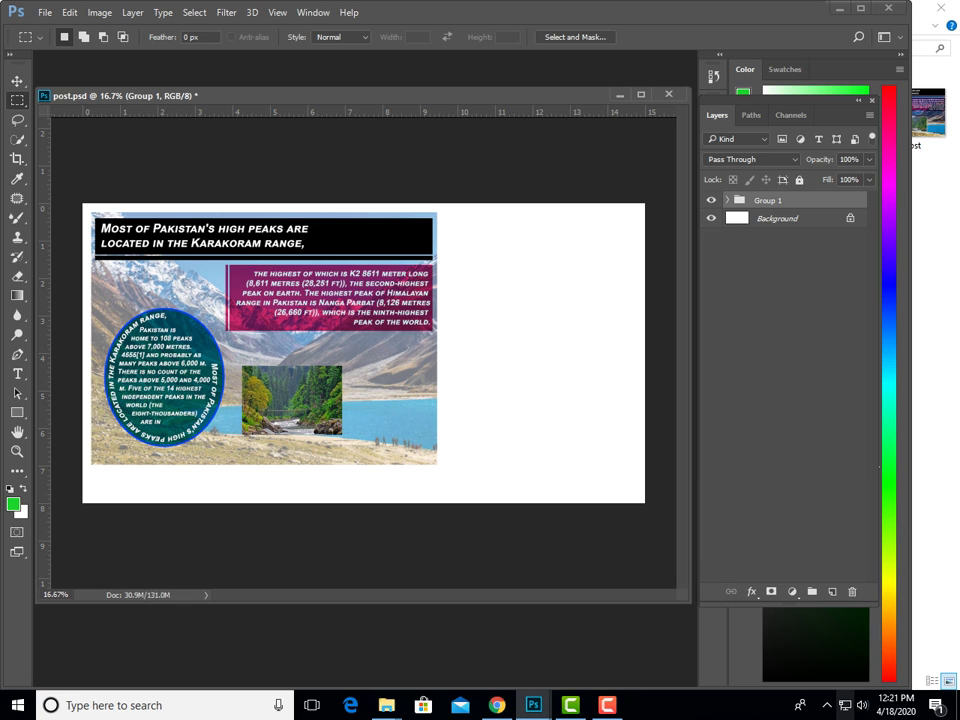
Expand and collapse Group 1 to check its contents, leaving it collapsed.
left_click(727, 200)
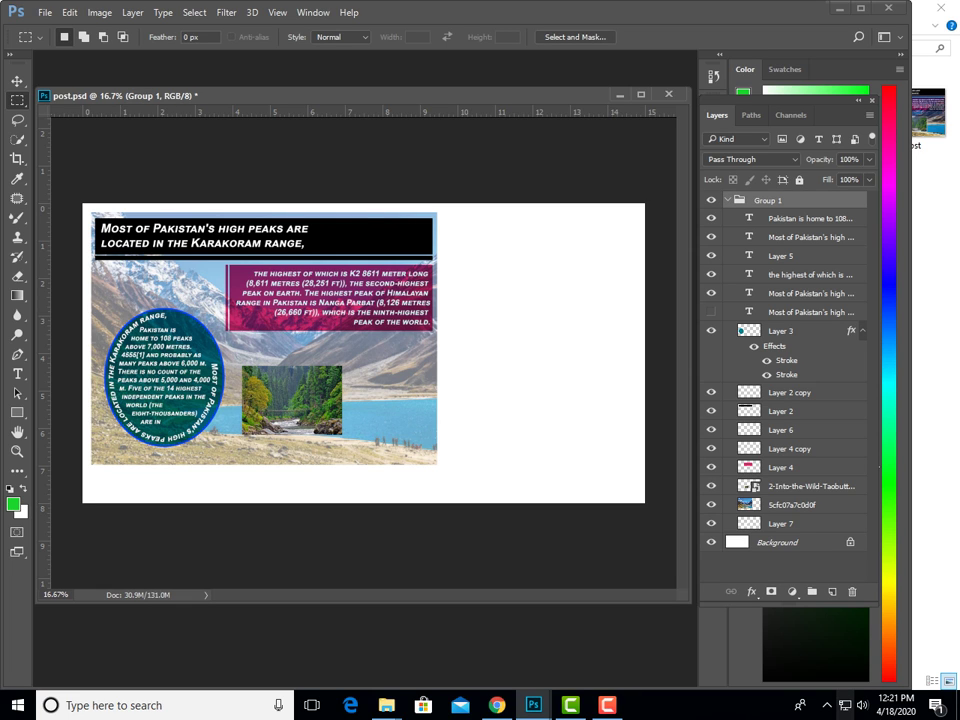
left_click(727, 200)
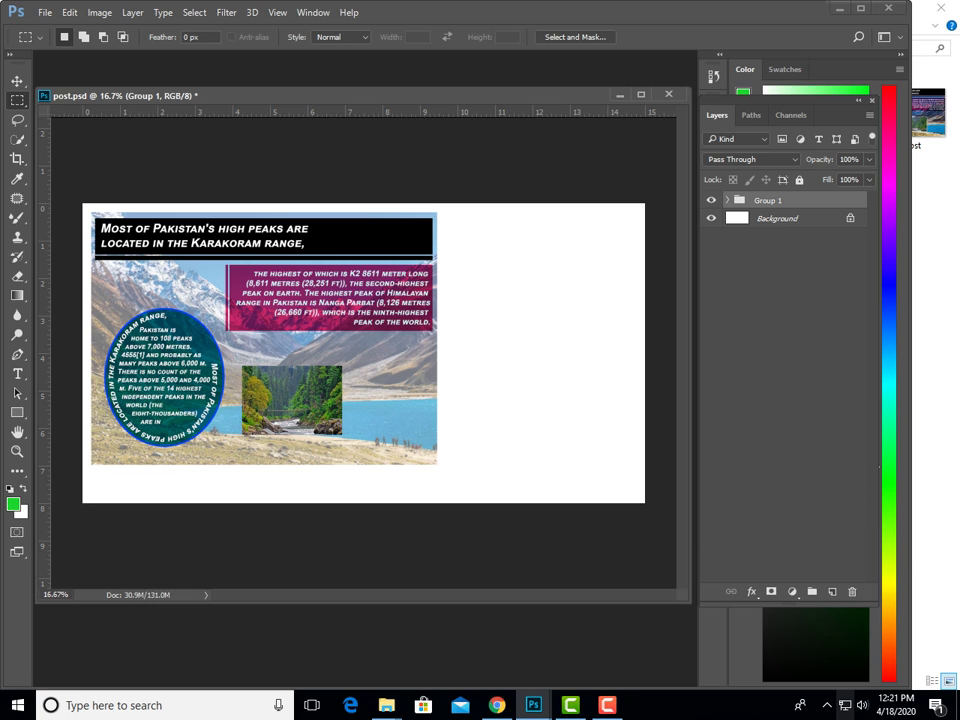
left_click(727, 200)
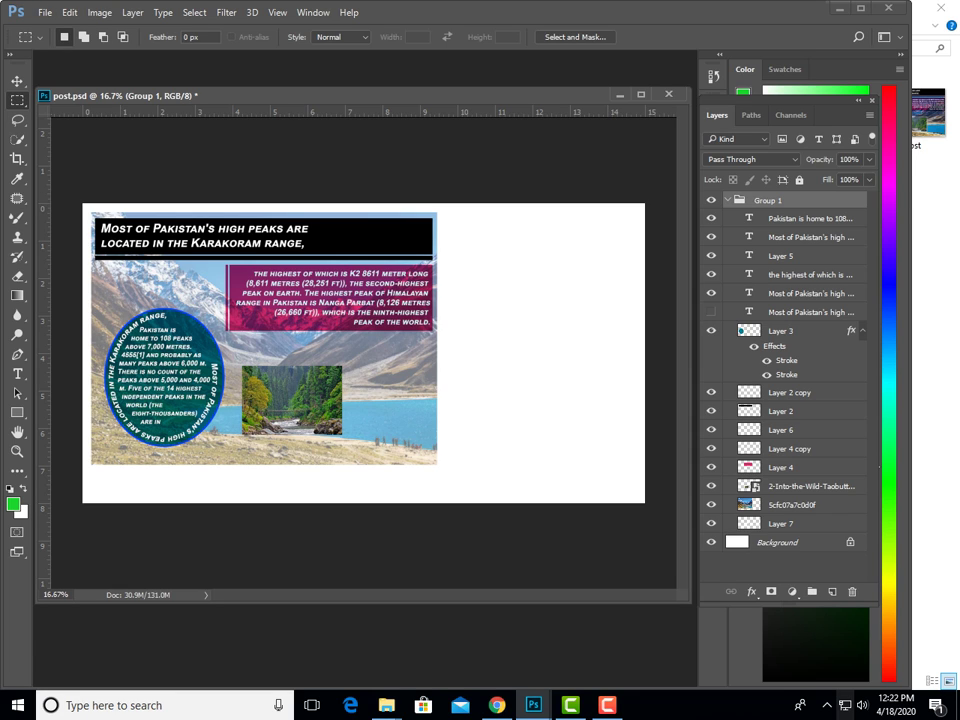
left_click(727, 200)
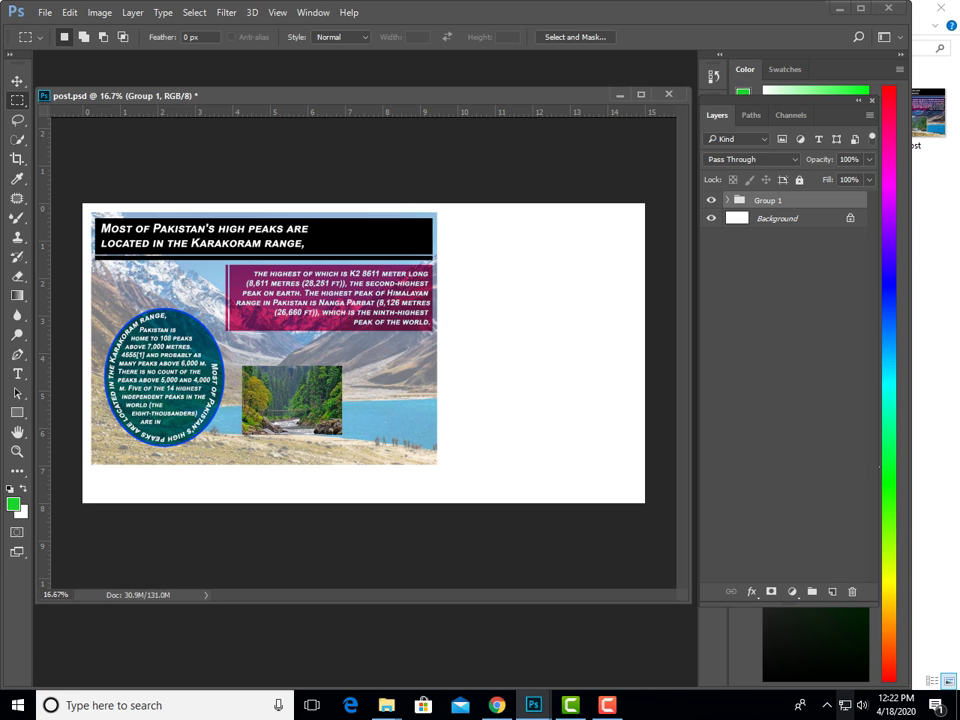
Turn on CMYK Proof Colors, then trial-shrink Group 1 with Free Transform and undo it.
key("ctrl+y")
key("ctrl+t")
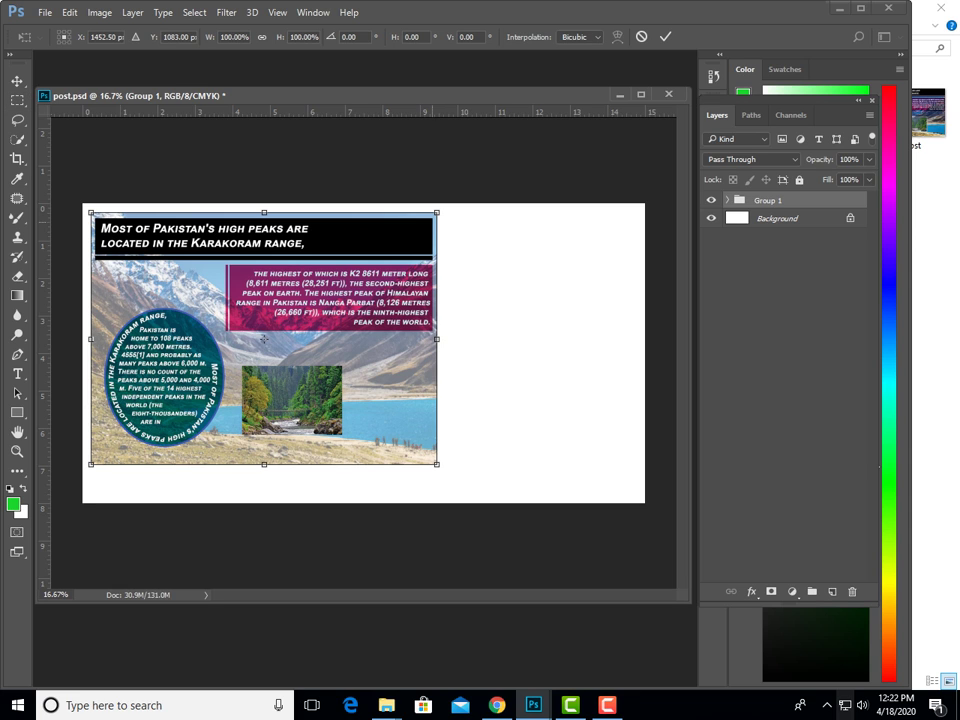
mouse_move(436, 212)
left_mouse_down()
mouse_move(324, 270)
mouse_move(391, 251)
left_mouse_up()
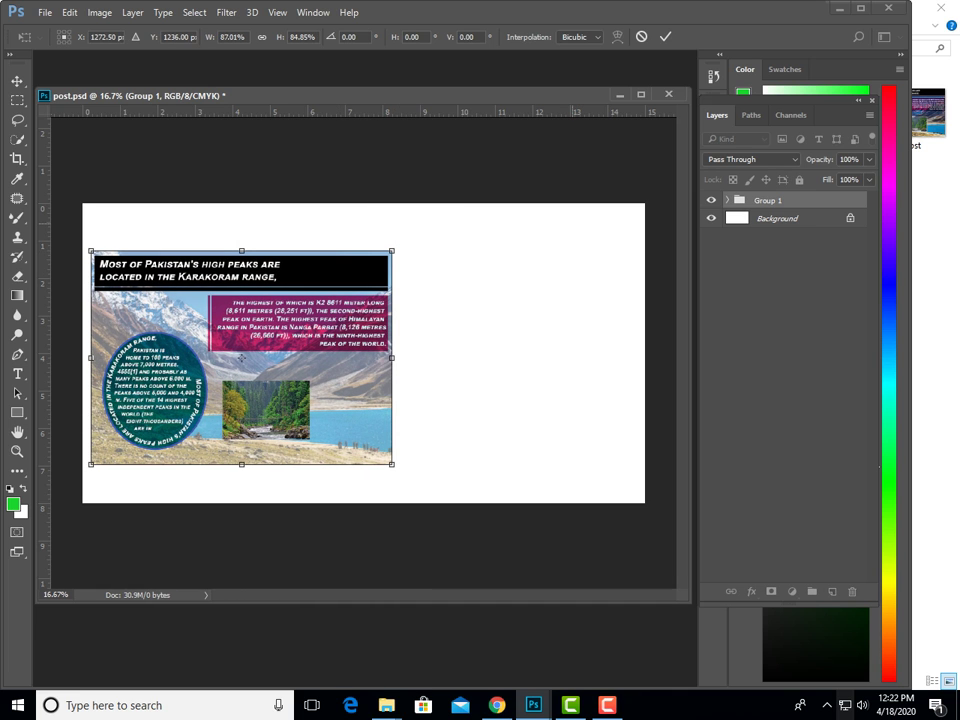
key("ctrl+z")
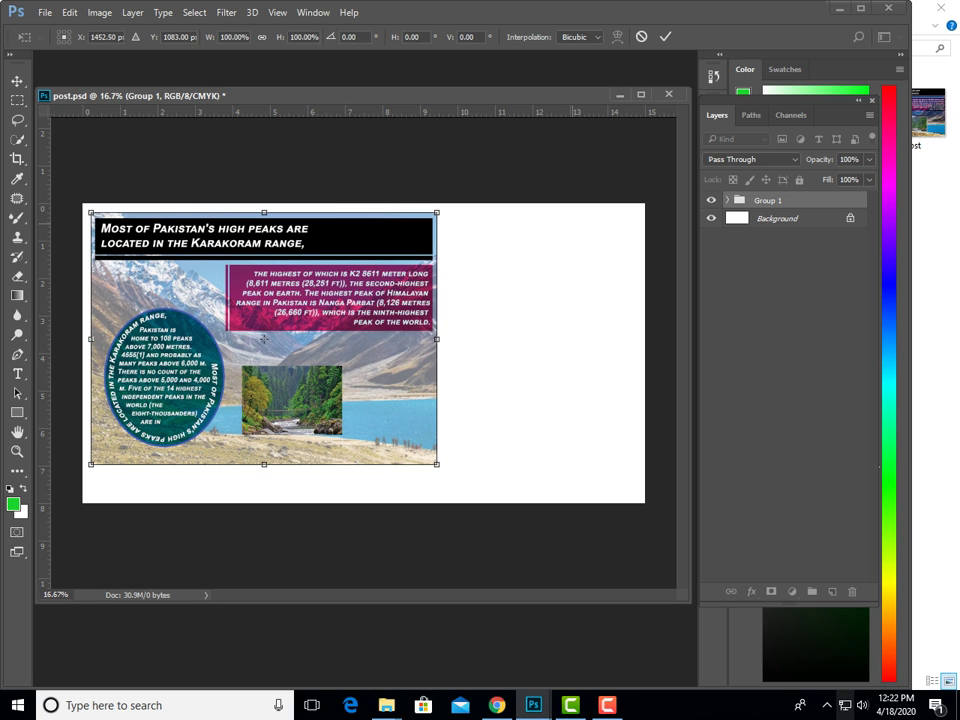
key("m")
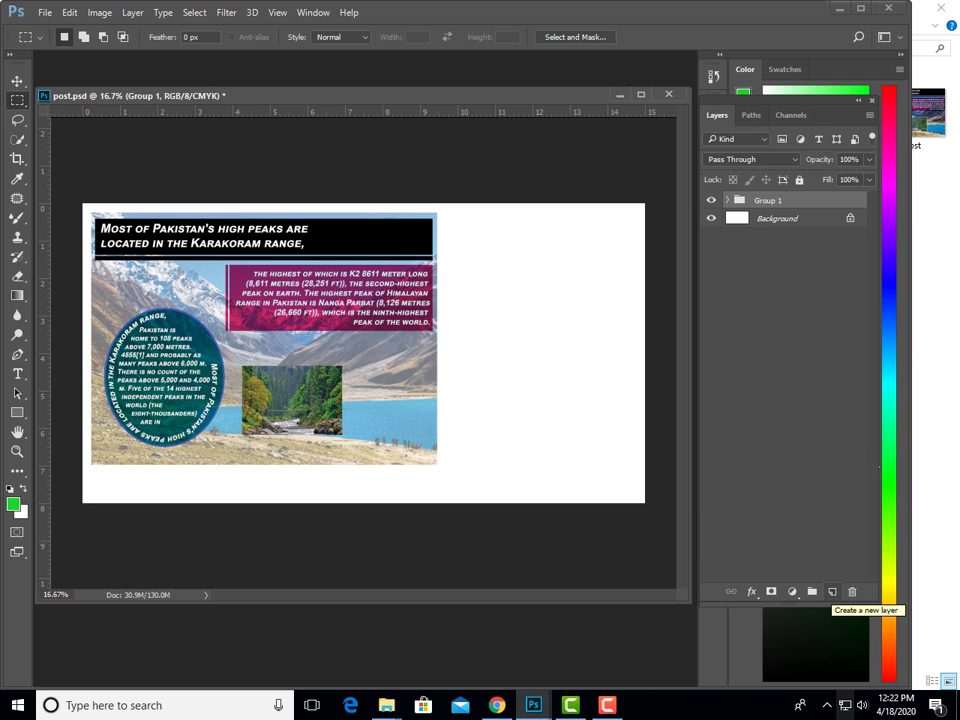
Create Layer 8 and draw a tall rectangular selection on the canvas's right side.
left_click(832, 592)
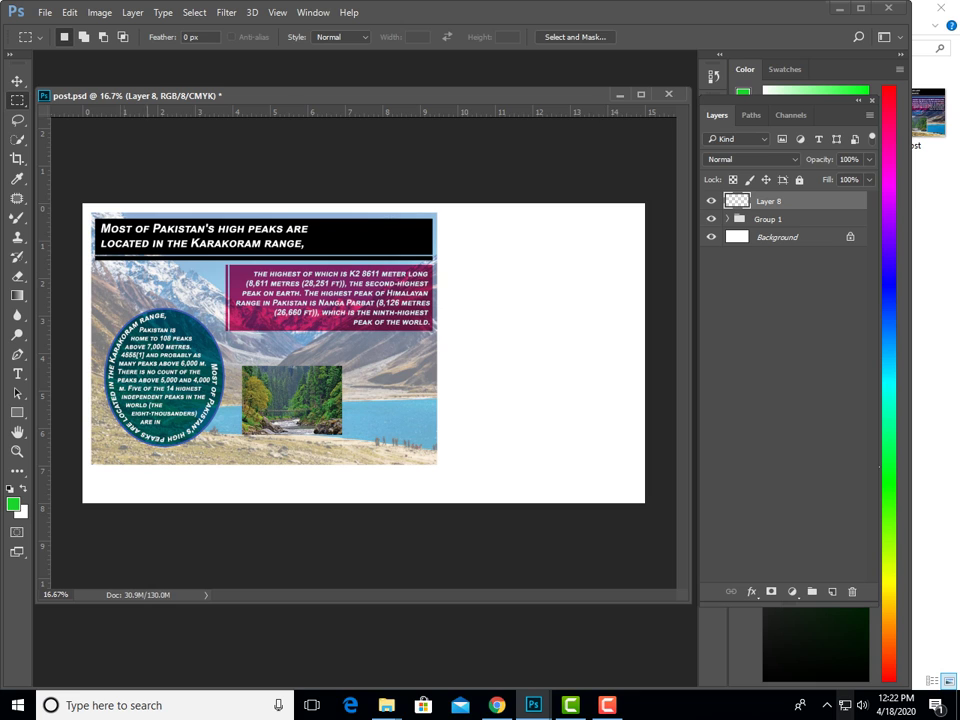
left_click_drag(476, 232, 624, 429)
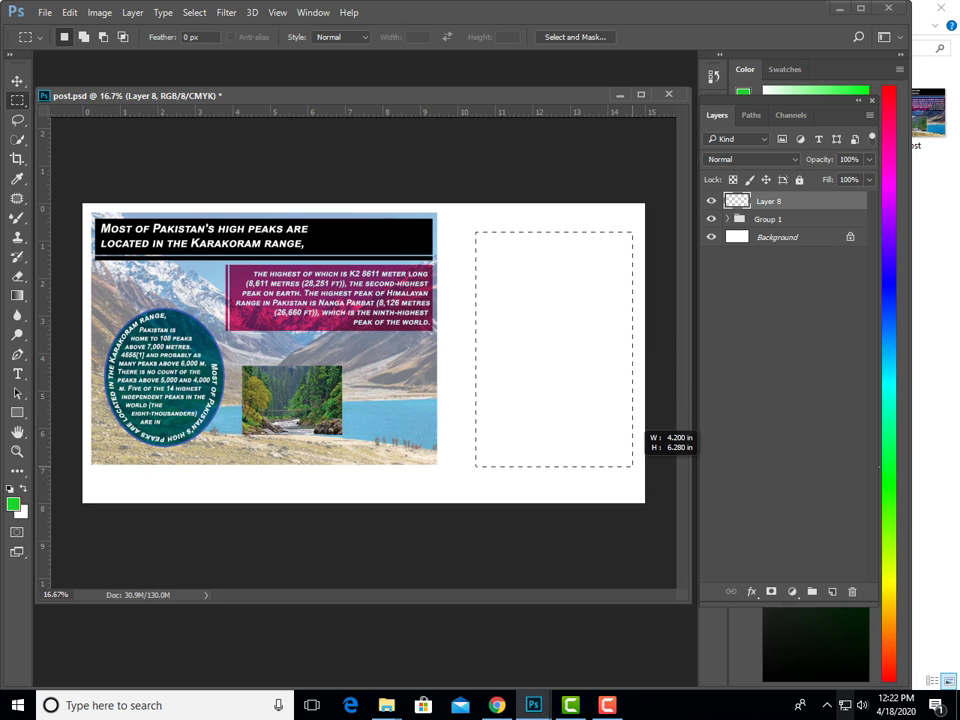
left_click_drag(624, 429, 619, 456)
right_click(546, 311)
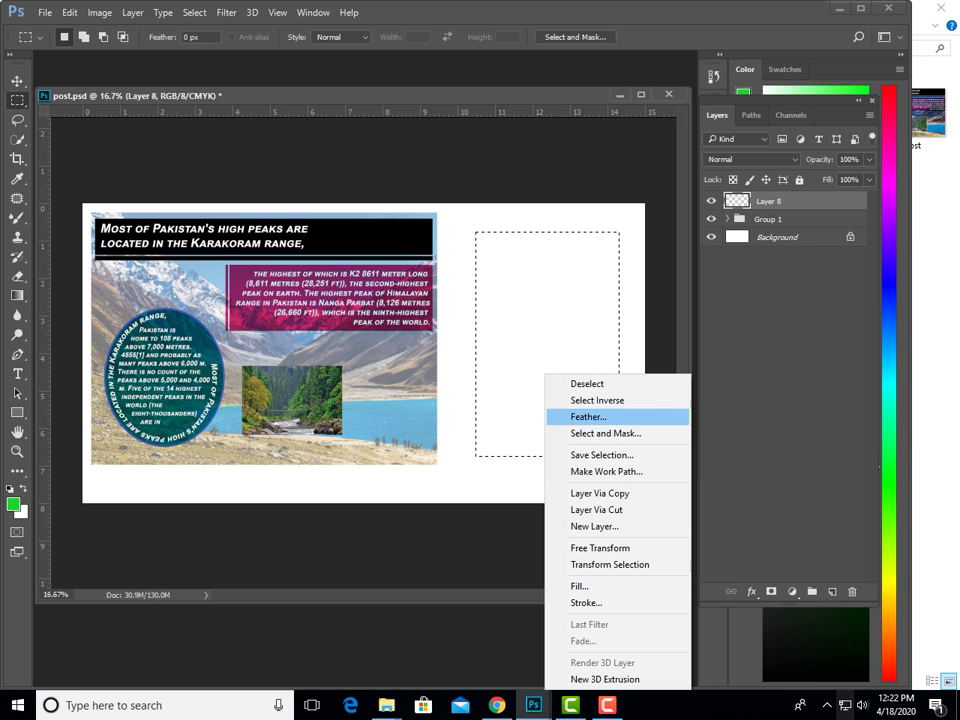
Fill the selection with a custom dark green colour.
left_click(600, 586)
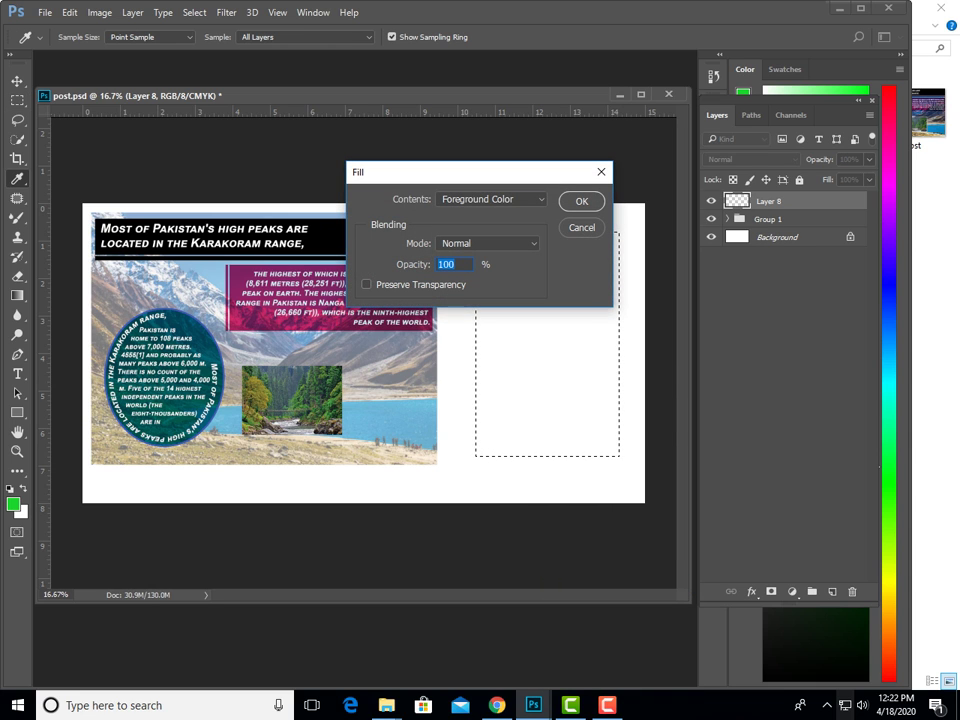
left_click(490, 199)
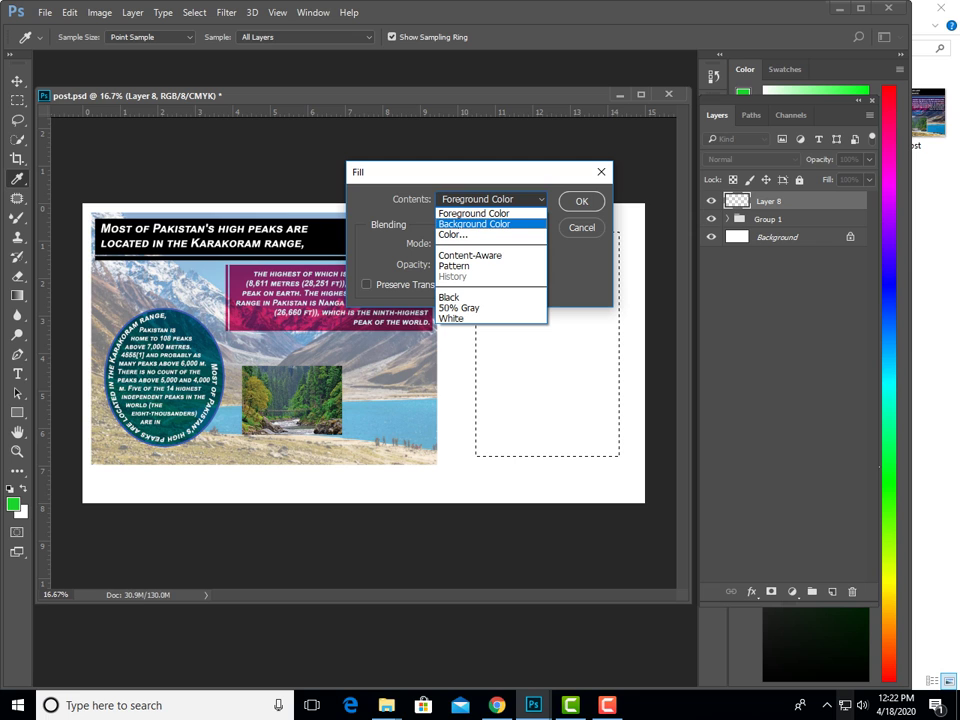
left_click(453, 234)
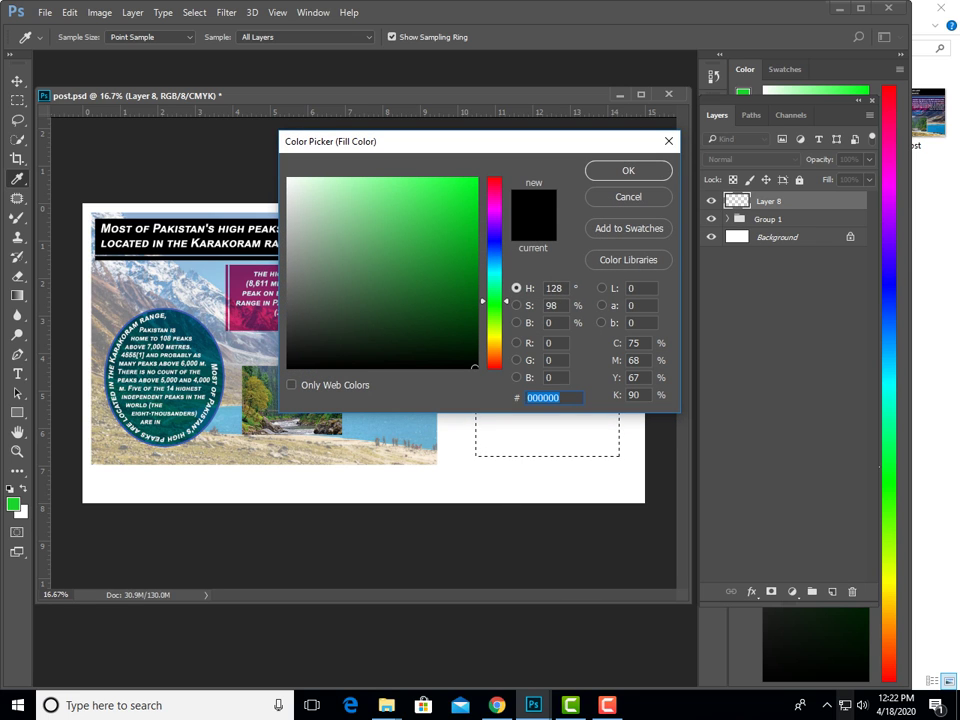
left_click(474, 328)
left_click(628, 170)
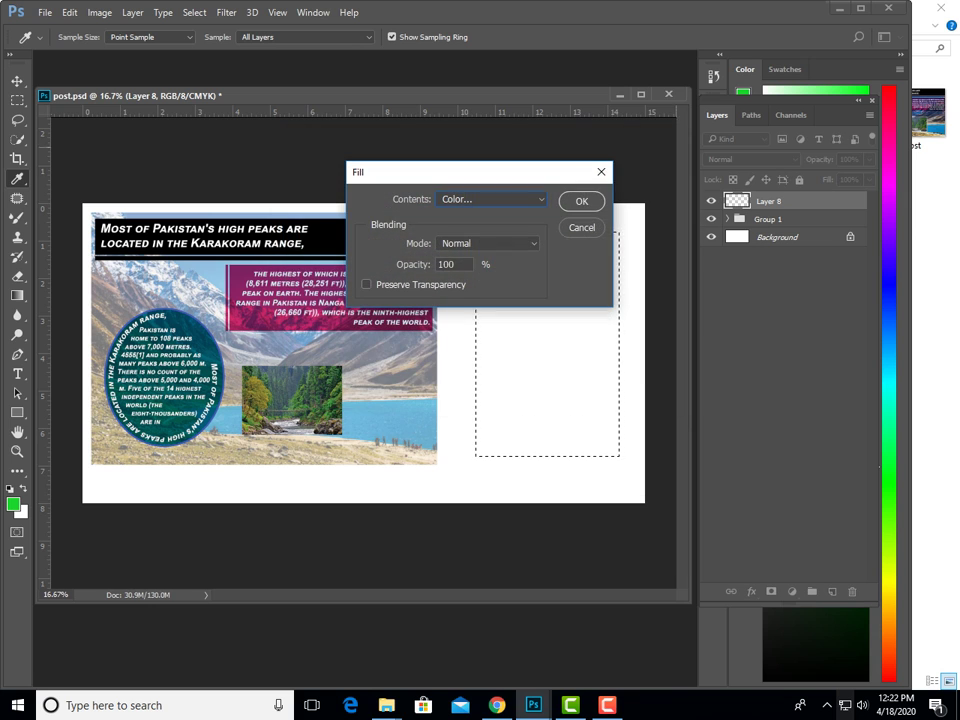
left_click(581, 201)
Deselect the new dark green rectangle.
key("m")
right_click(560, 296)
left_click(590, 304)
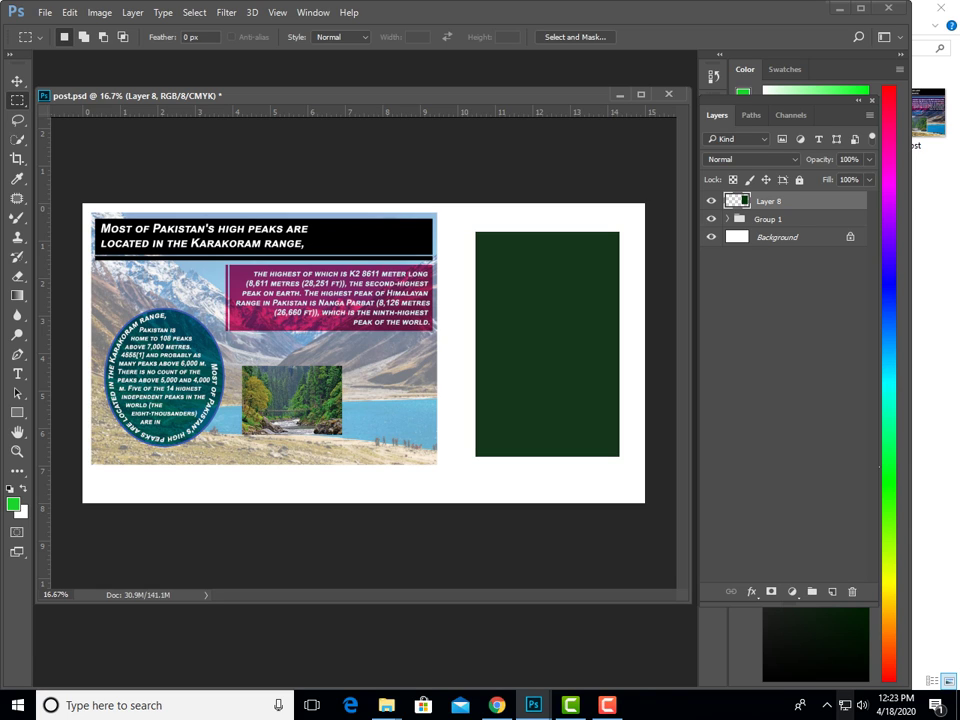
left_click_drag(768, 219, 770, 237)
Close post.psd, answering No to saving changes.
left_click_drag(770, 237, 770, 237)
key("ctrl+w")
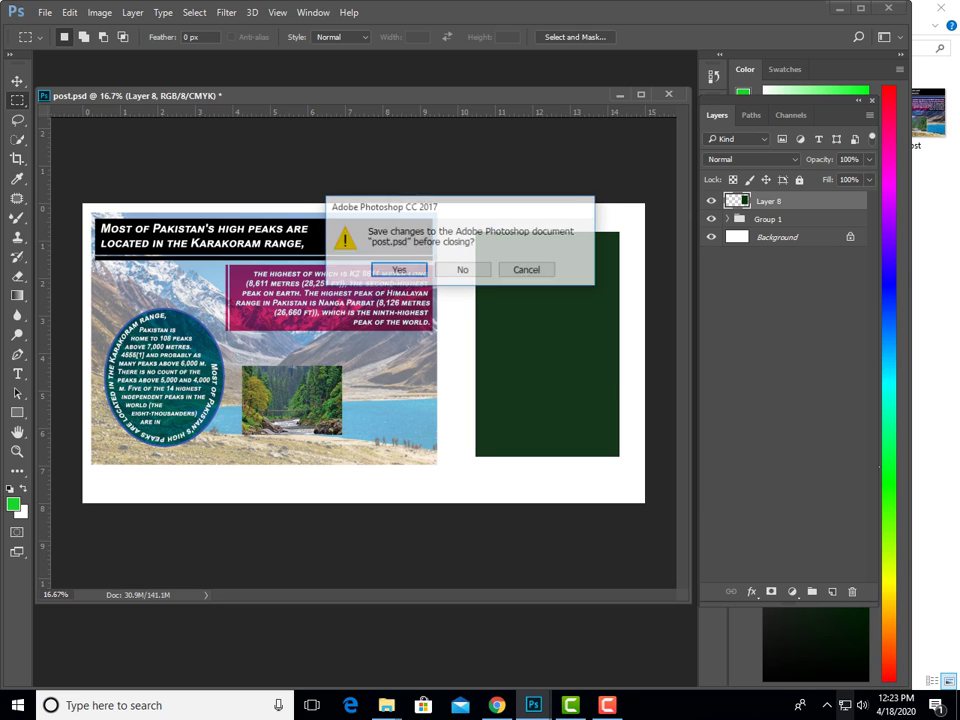
key("n")
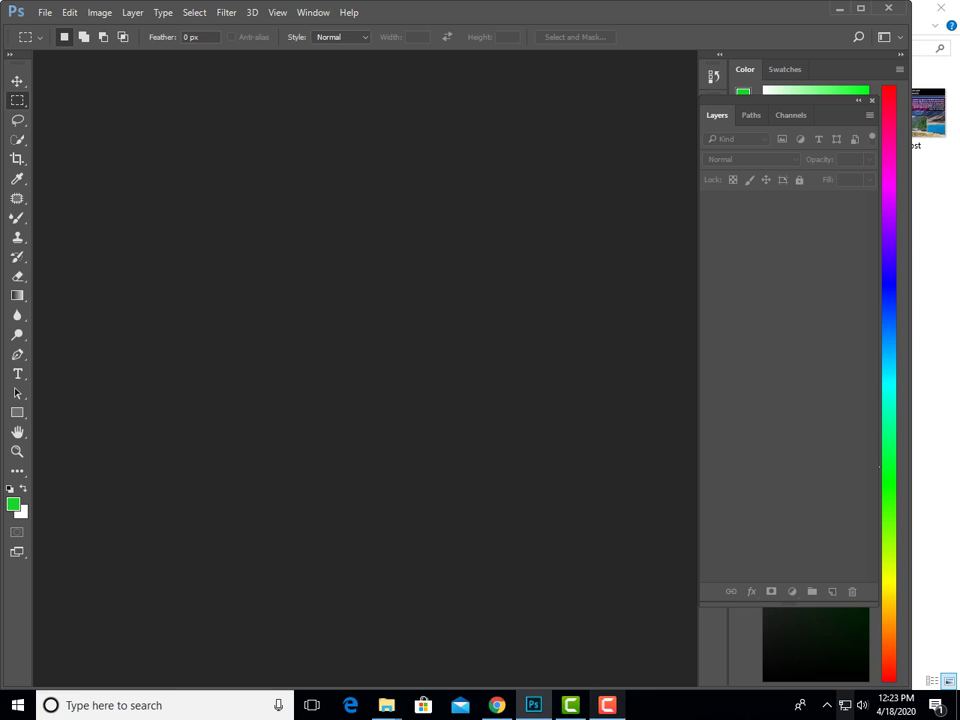
left_click(607, 705)
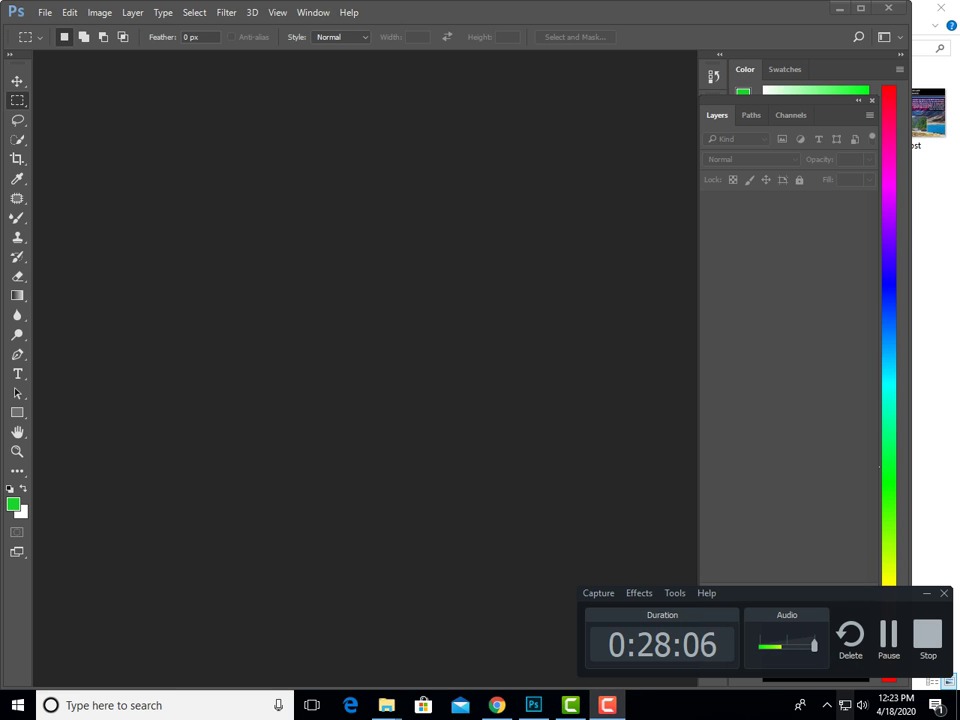